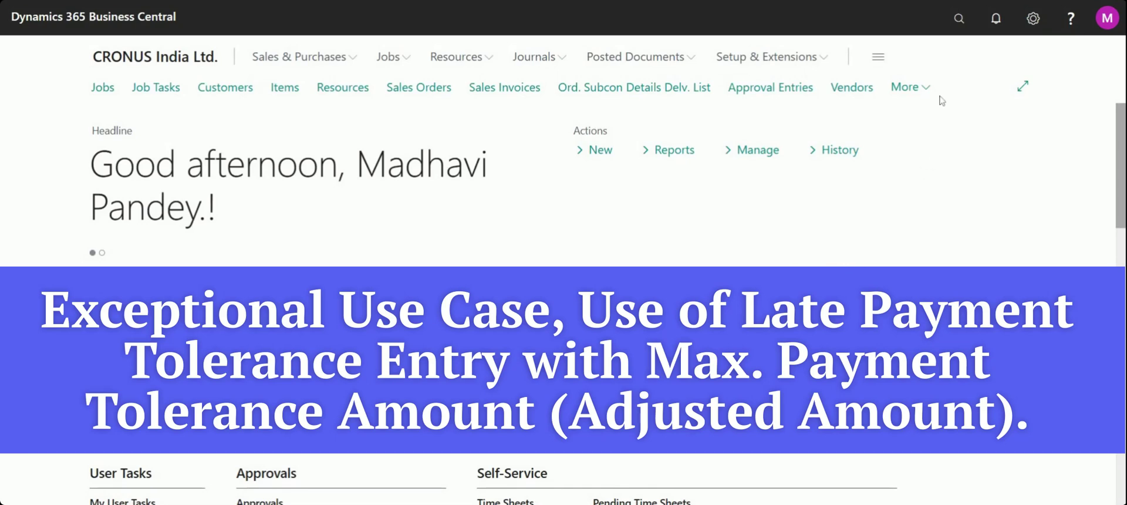
Search for "payment" and open the Payment Terms page.
click(958, 19)
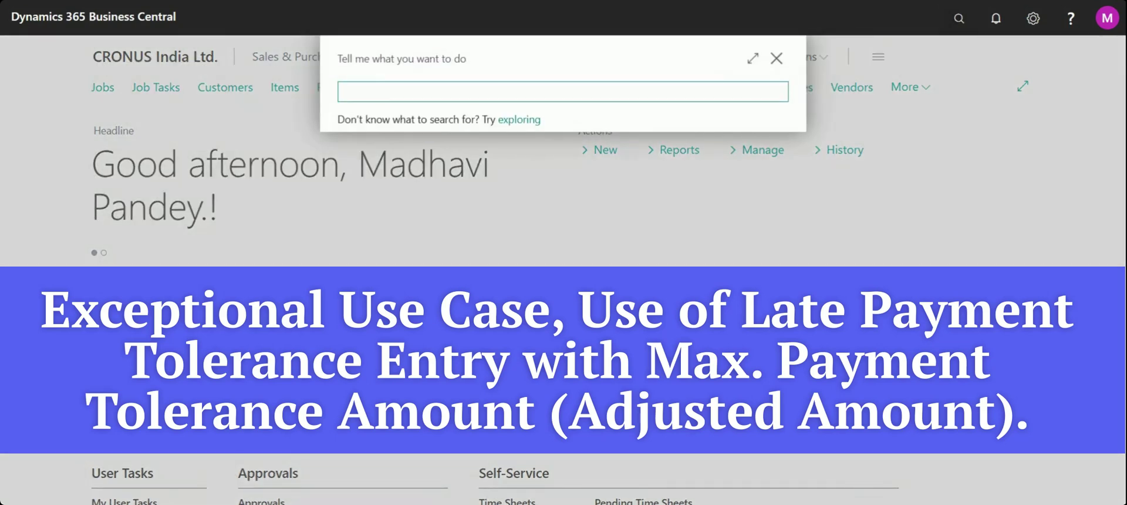
text(payment)
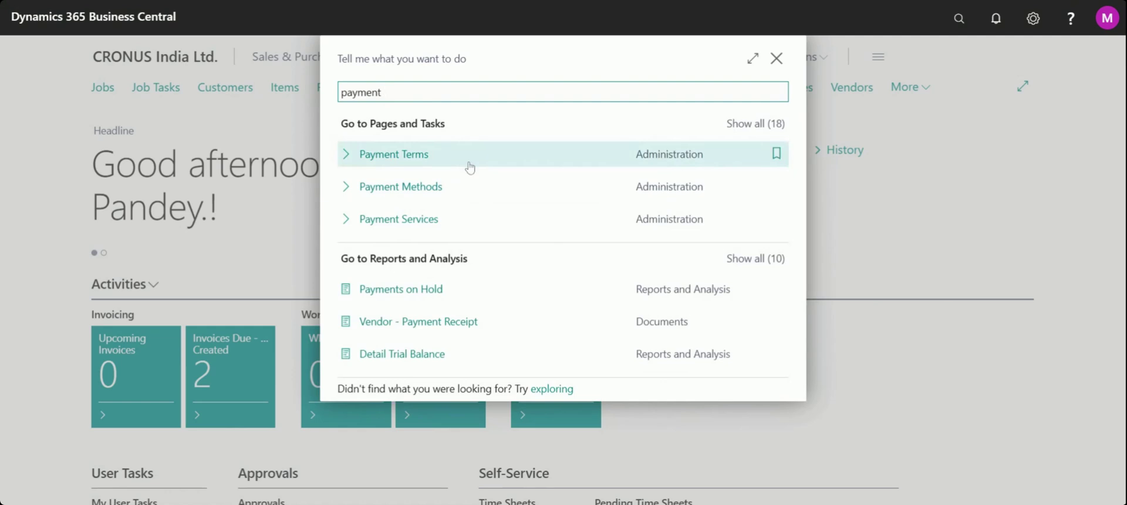
click(470, 168)
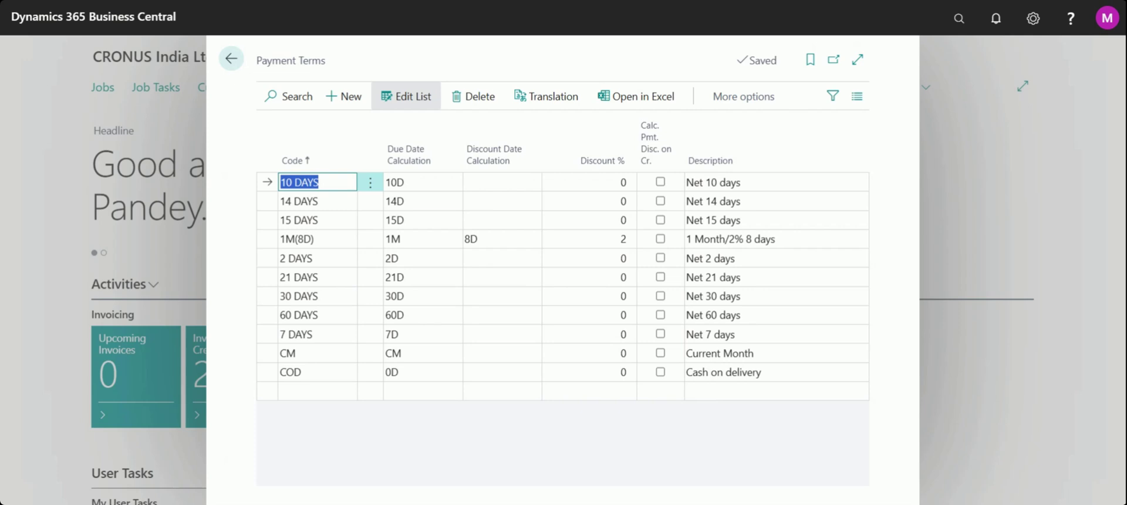
Examine the 1M(8D) payment term's code, due date calculation, discount date calculation and discount percentage, and close the Payment Terms page.
click(431, 246)
double_click(431, 246)
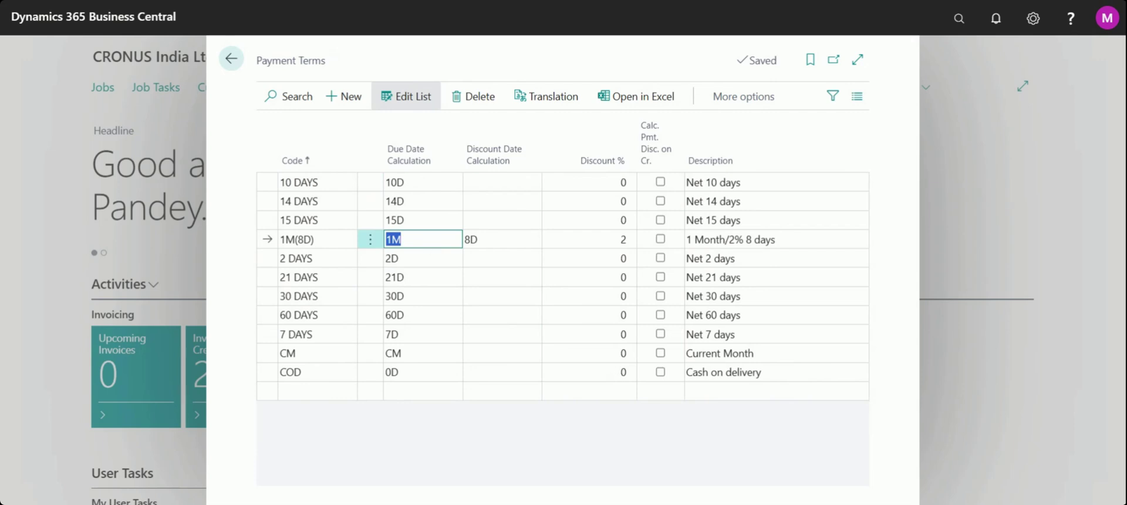
click(431, 241)
click(314, 239)
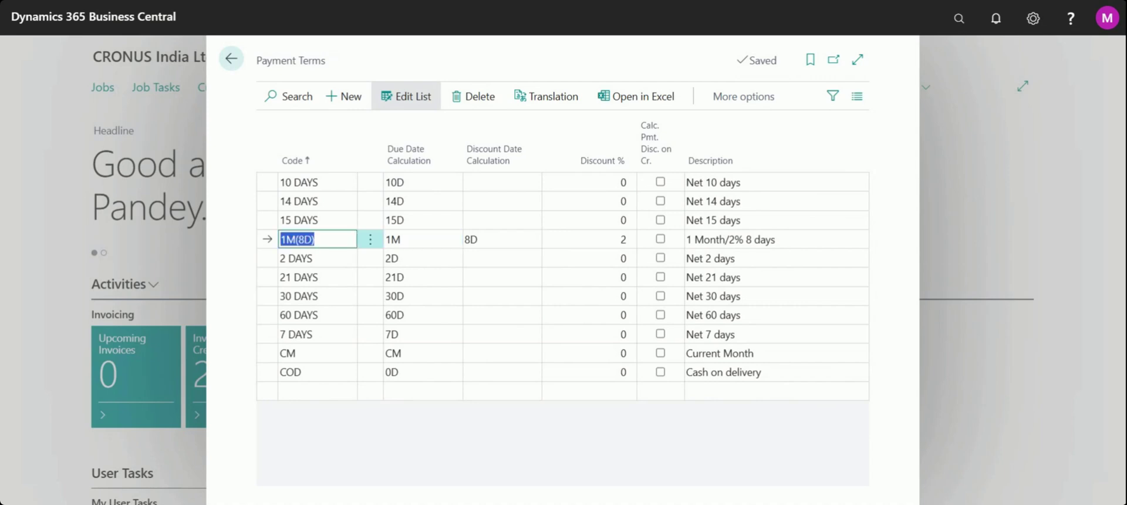
click(402, 240)
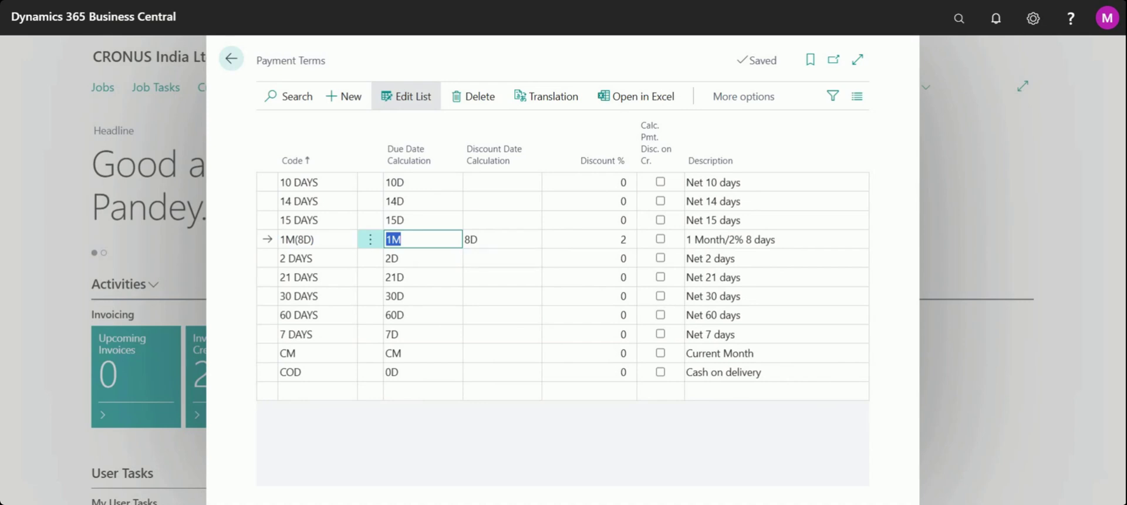
click(477, 239)
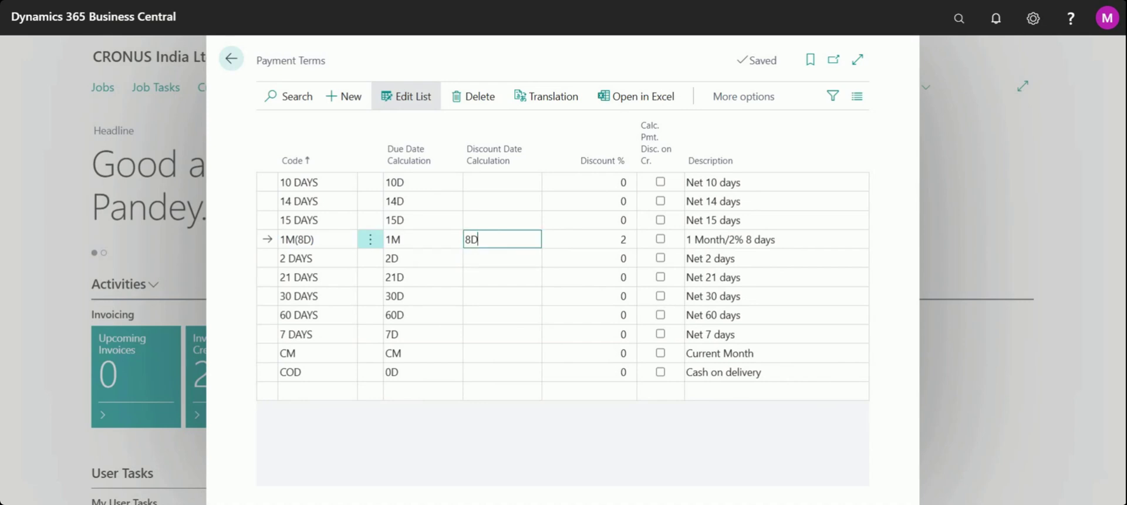
key(shift+Home)
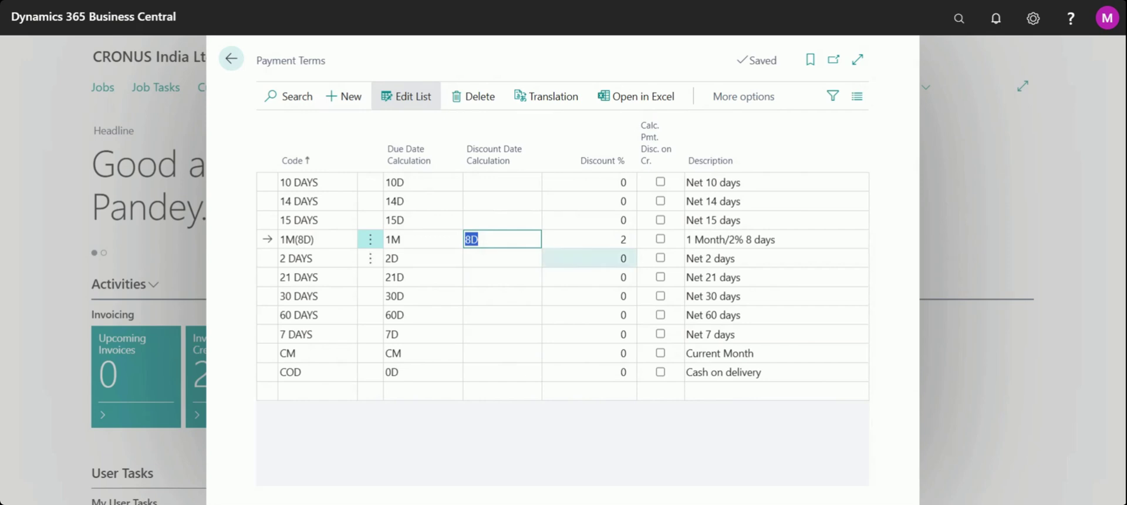
click(621, 239)
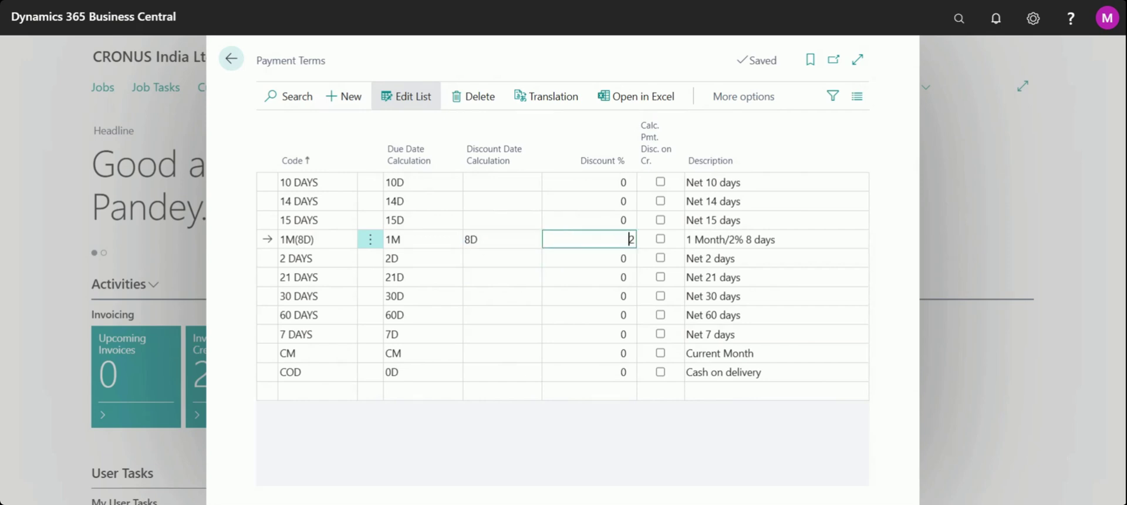
double_click(630, 239)
click(478, 239)
double_click(477, 239)
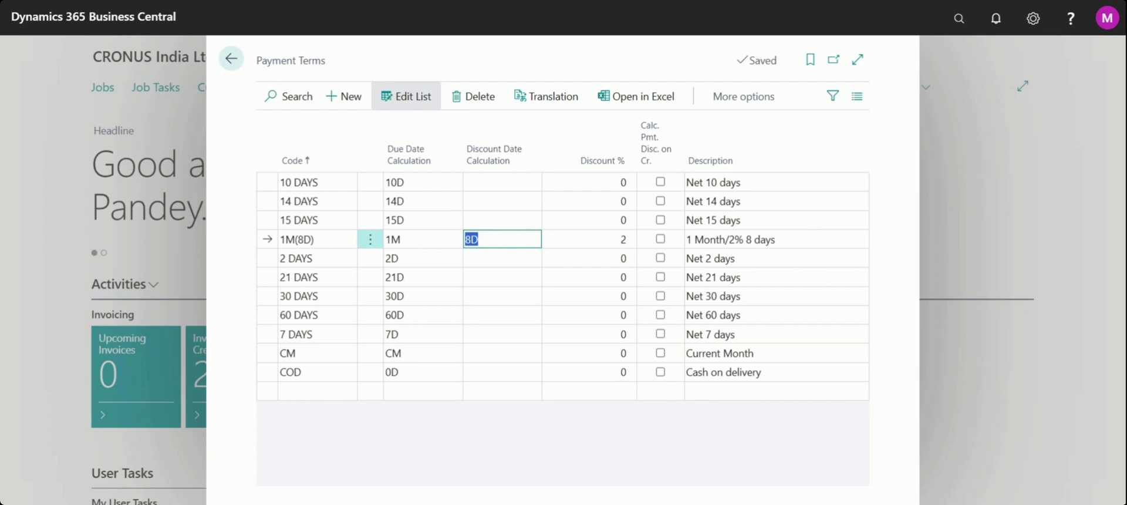
click(622, 239)
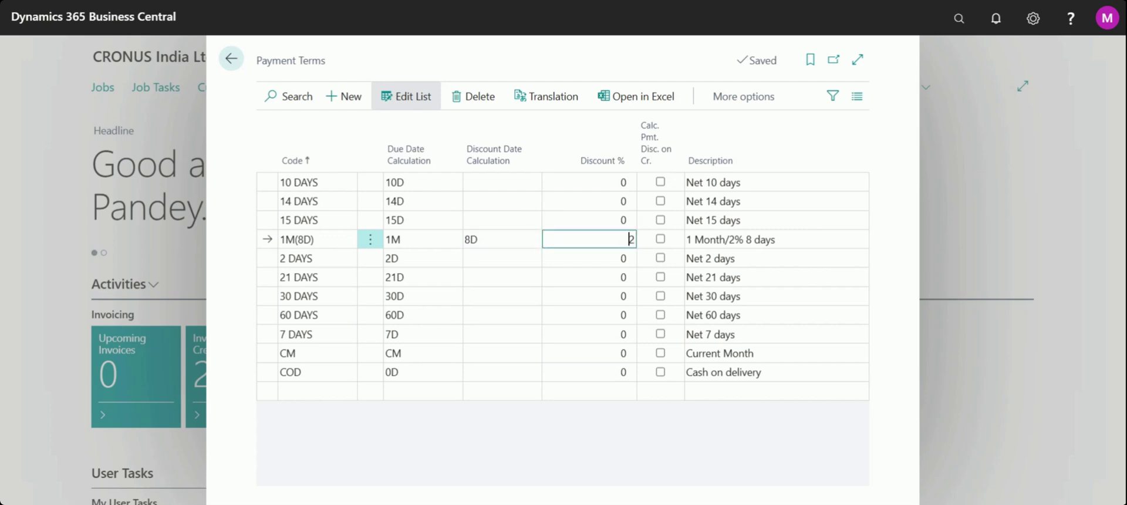
double_click(621, 239)
click(305, 239)
click(502, 239)
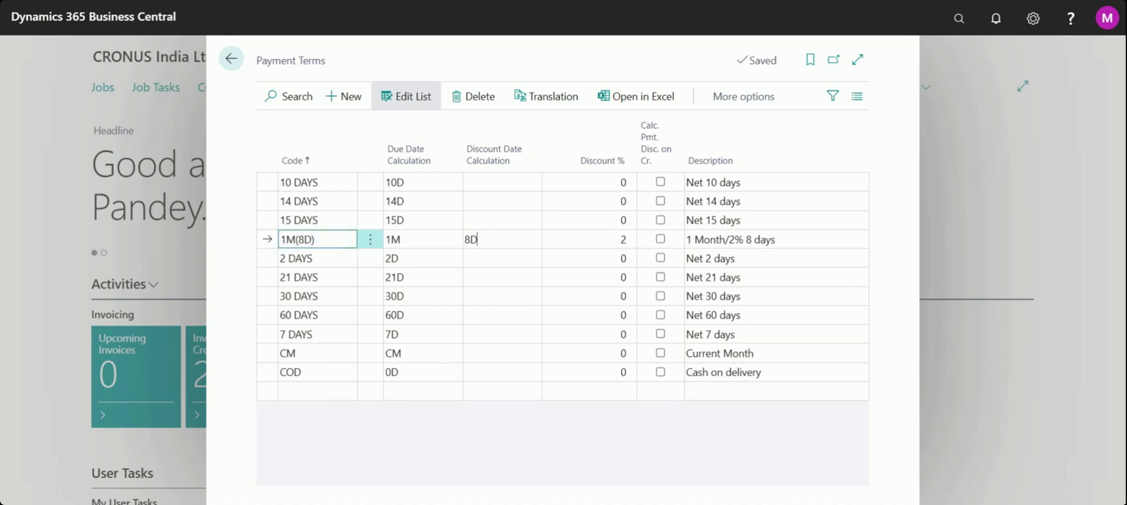
click(622, 239)
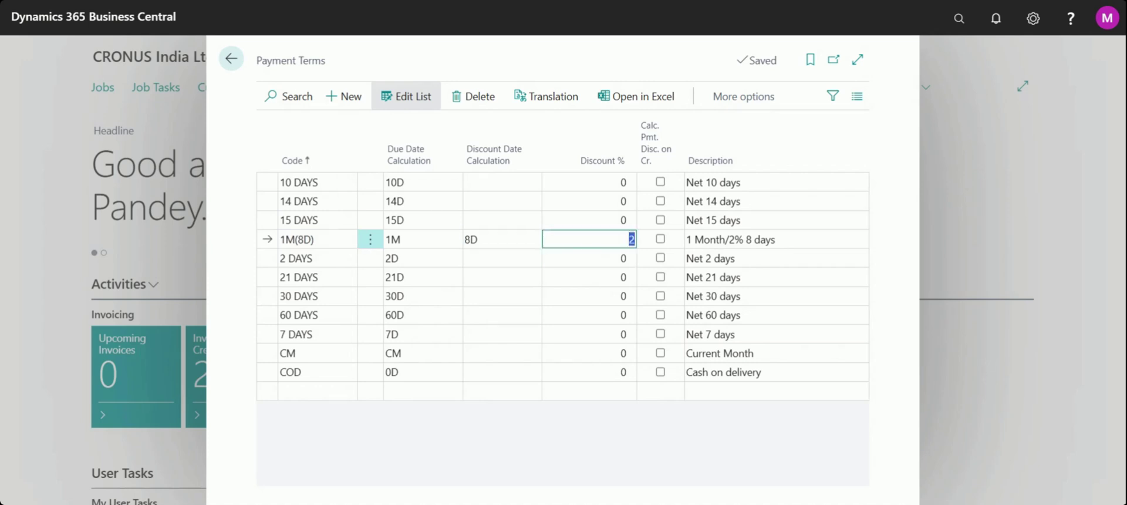
click(477, 239)
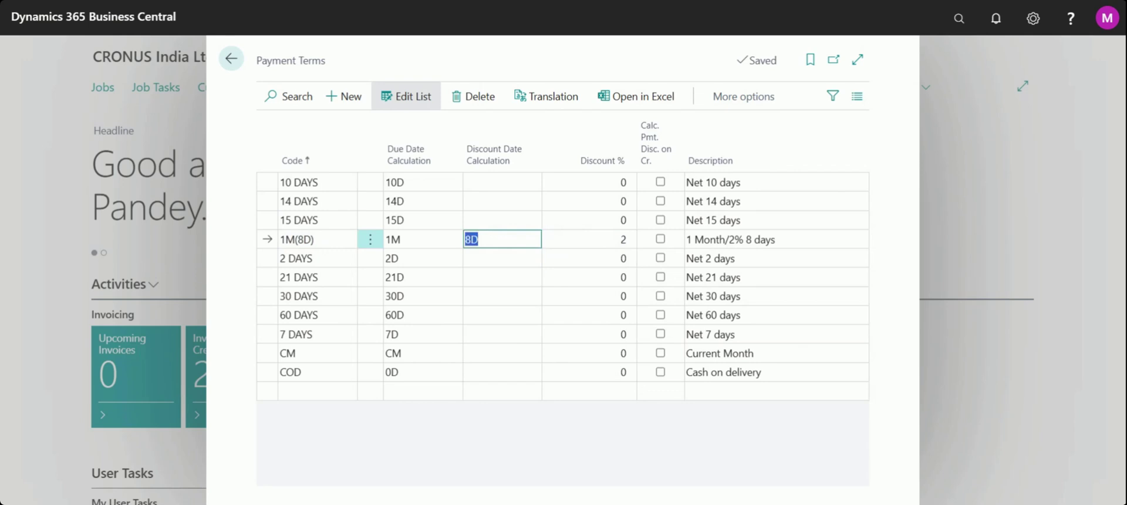
click(402, 239)
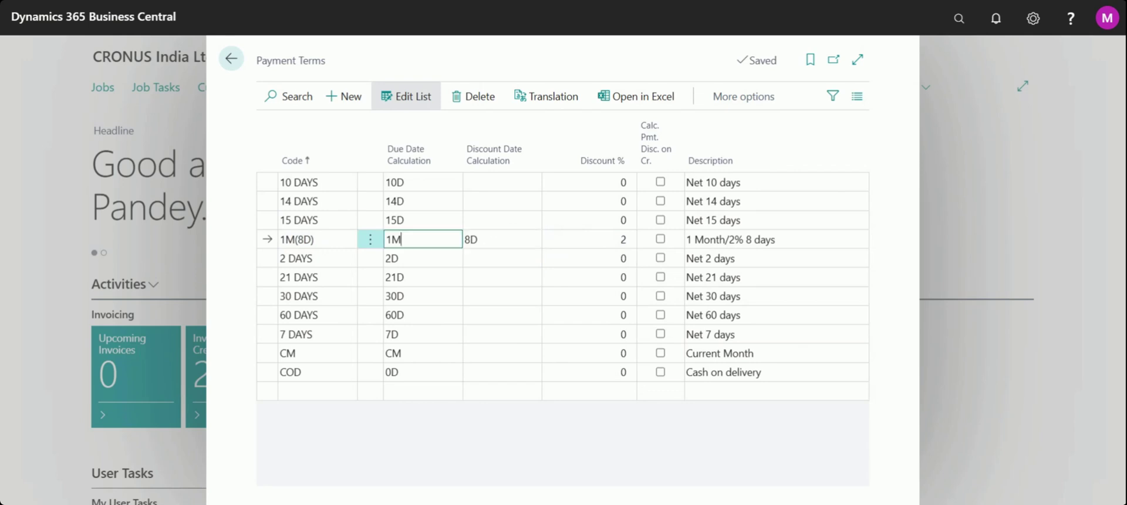
key(ctrl+a)
click(621, 239)
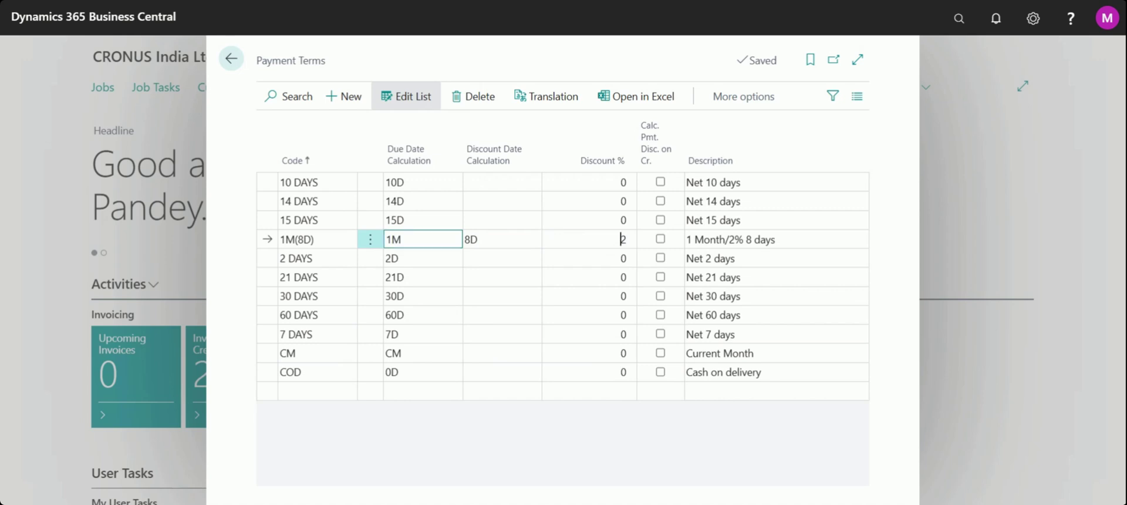
click(231, 58)
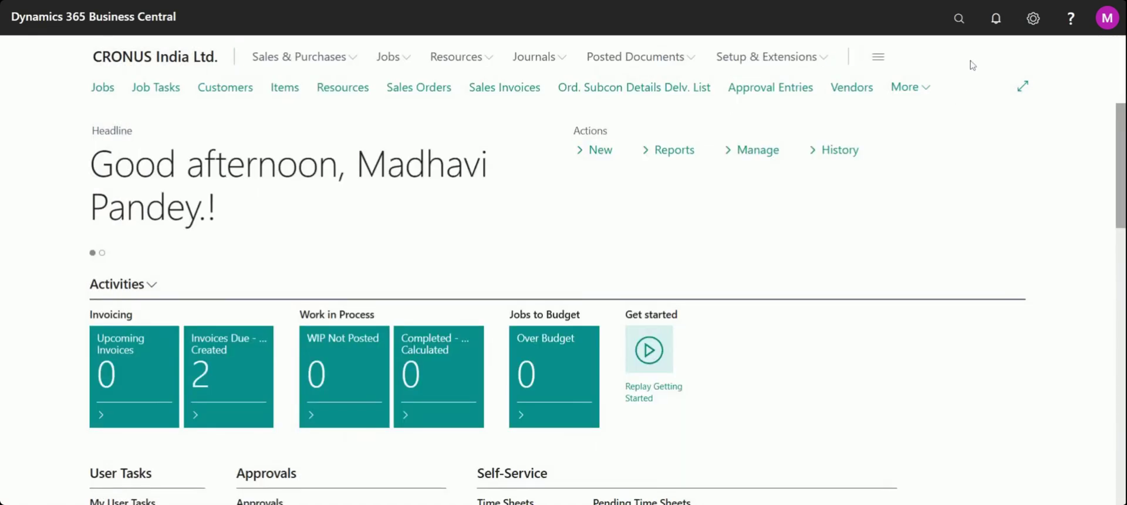
Search for "general ledger set" and open the General Ledger Setup page.
click(960, 19)
text(genera)
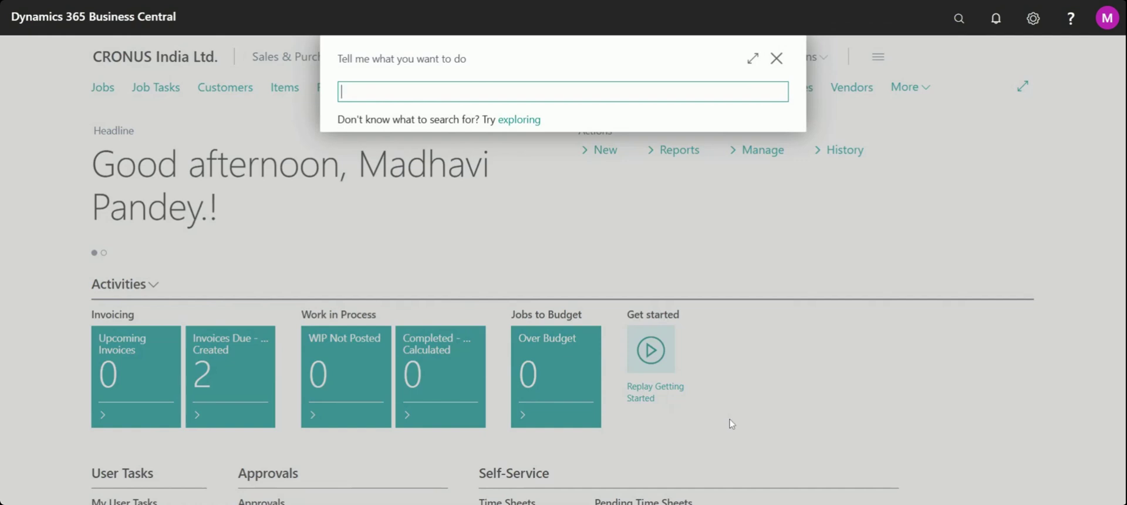
text(l ledger set)
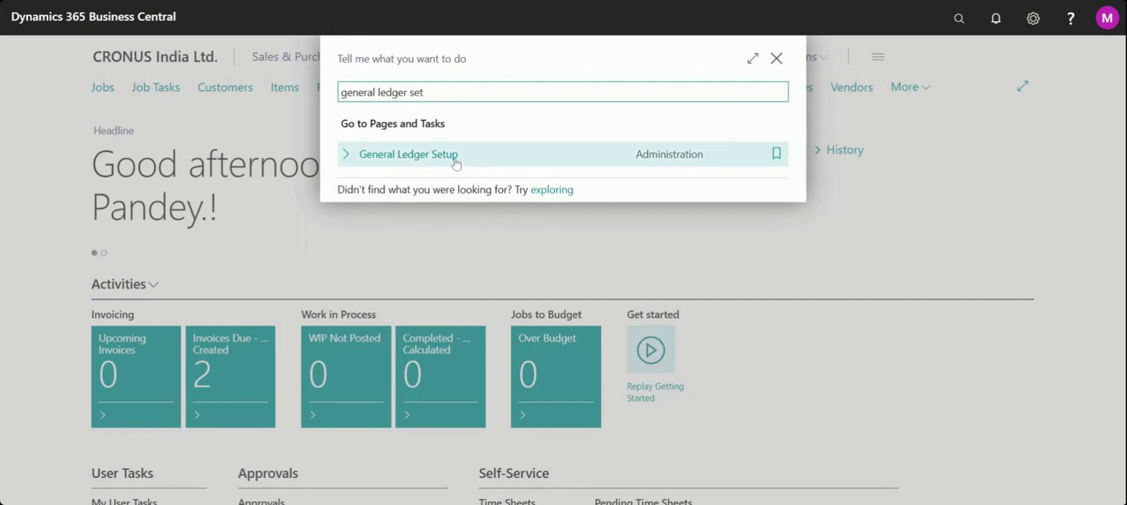
click(454, 160)
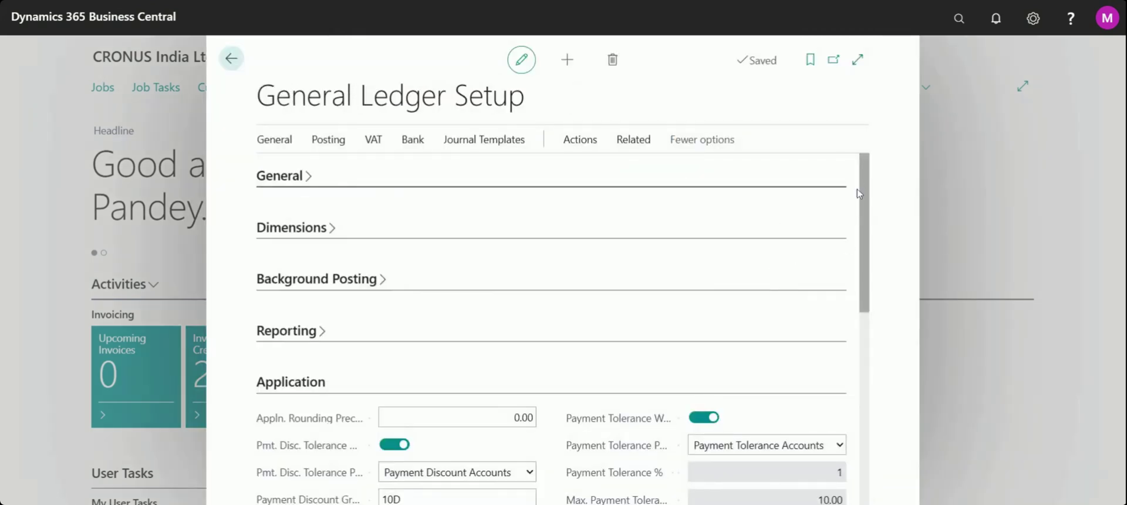
Examine the payment discount tolerance and payment tolerance warning and posting settings in the Application section.
drag(868, 185, 870, 272)
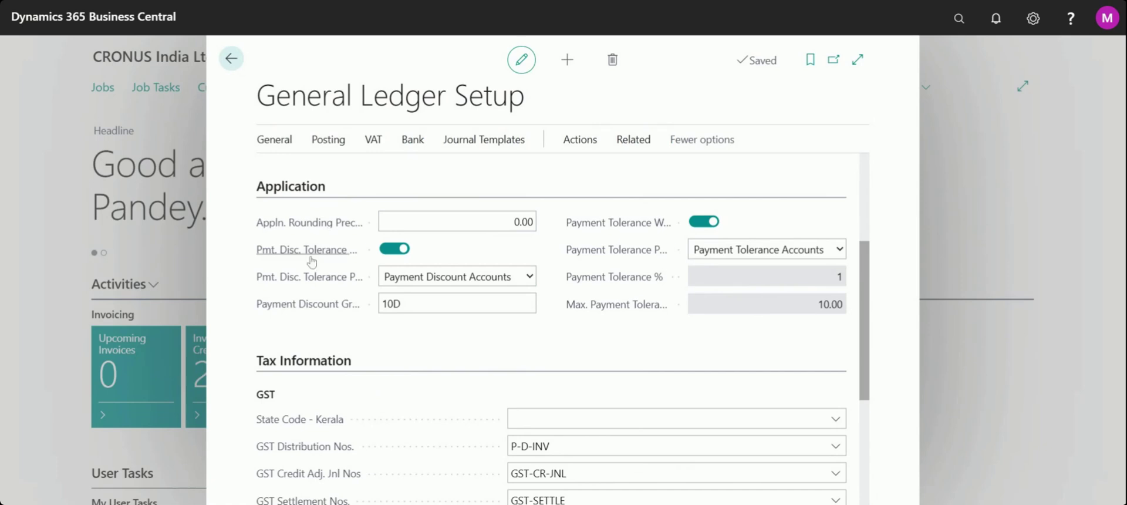
mouse_move(310, 259)
mouse_move(630, 229)
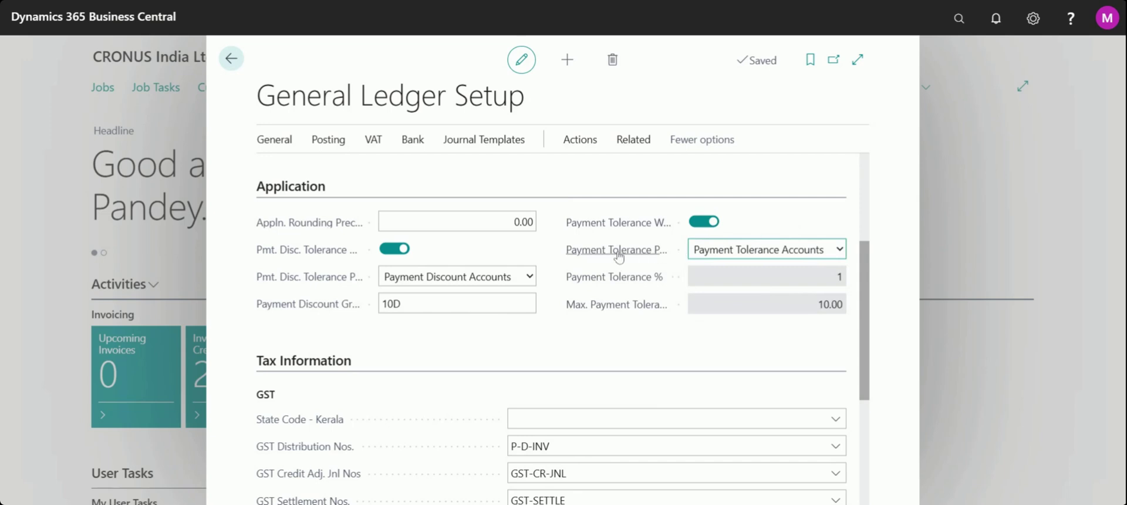
mouse_move(656, 252)
mouse_move(295, 287)
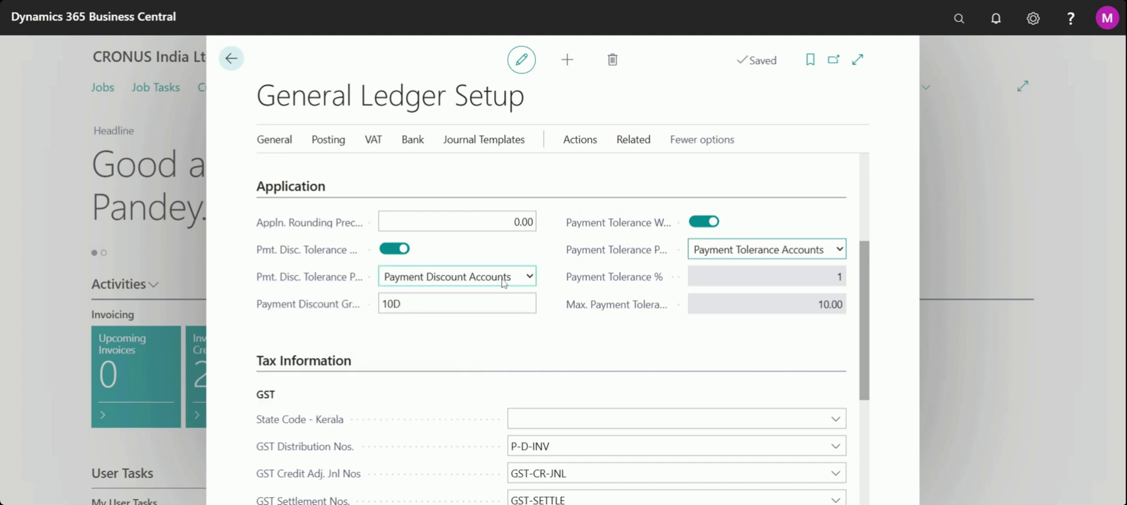
click(522, 283)
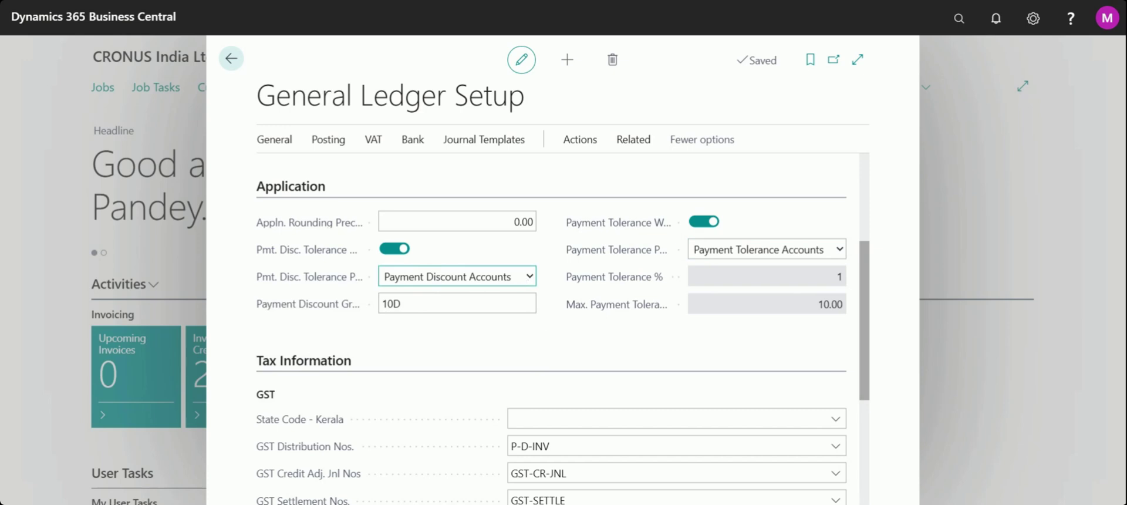
Open General Posting Setup, look through the account columns for the DOMESTIC MANUFACT line, and return to General Ledger Setup.
click(579, 145)
click(329, 144)
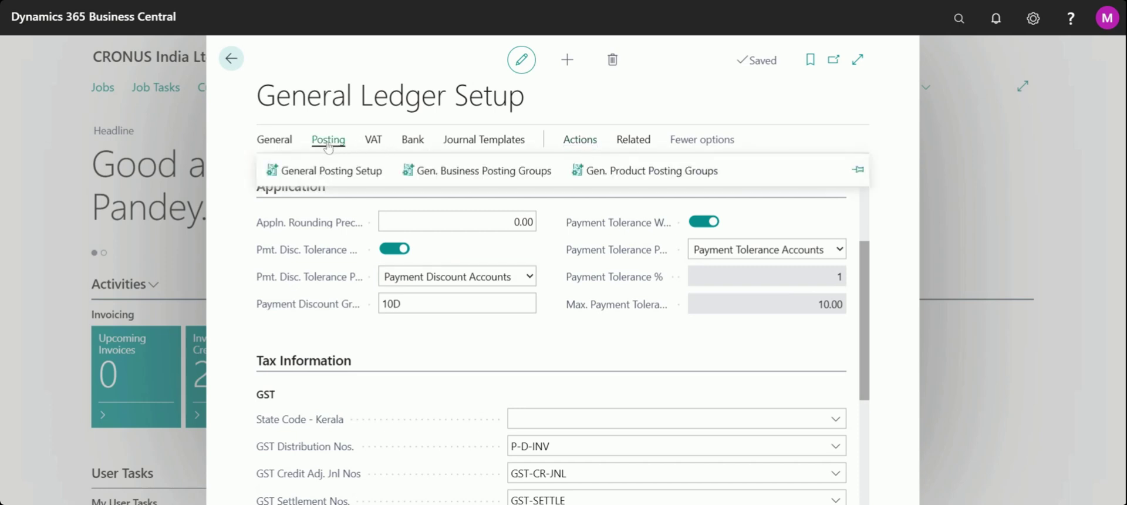
click(330, 170)
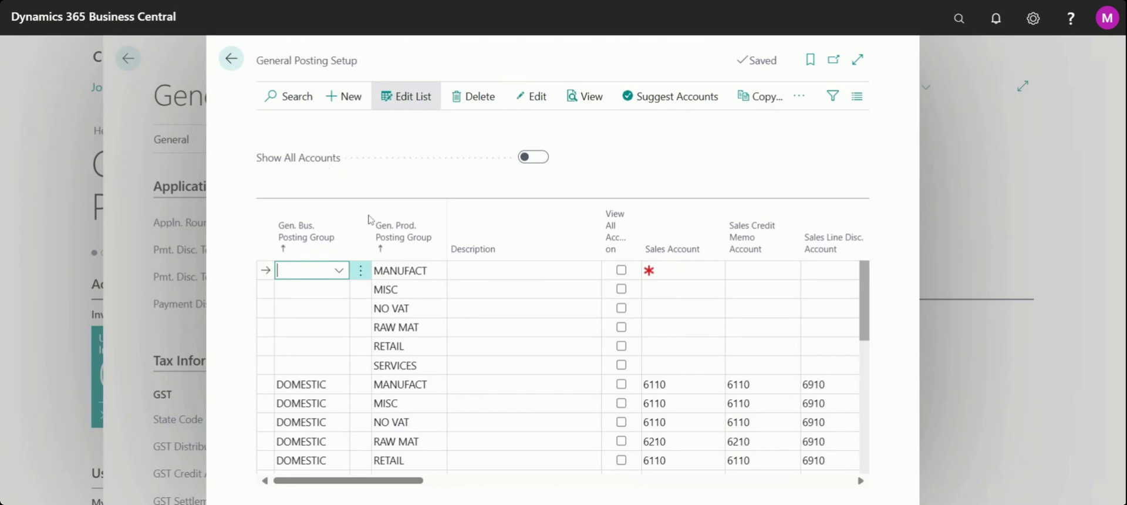
click(769, 391)
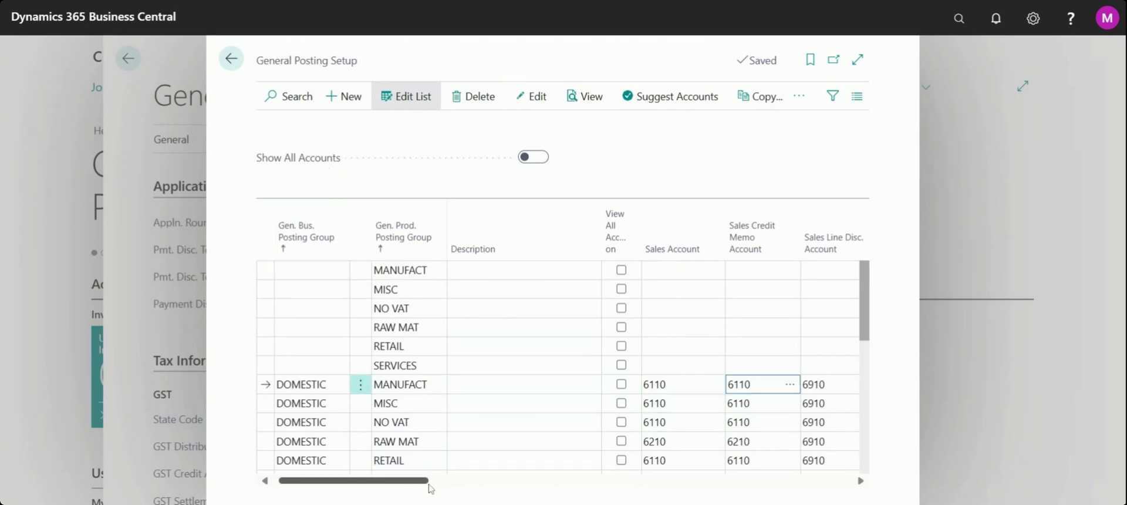
drag(429, 484, 726, 502)
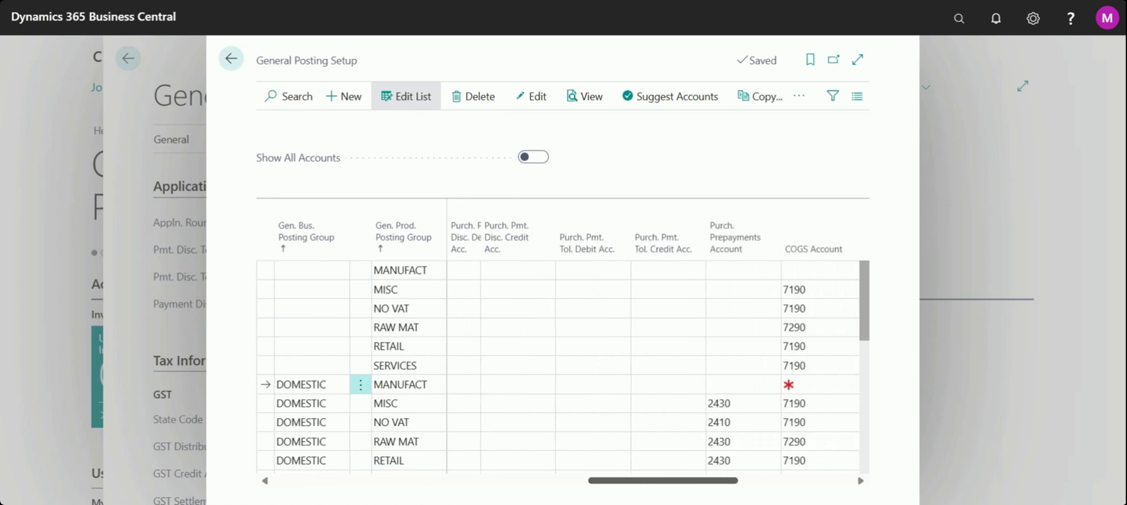
scroll(730, 446, right, 10)
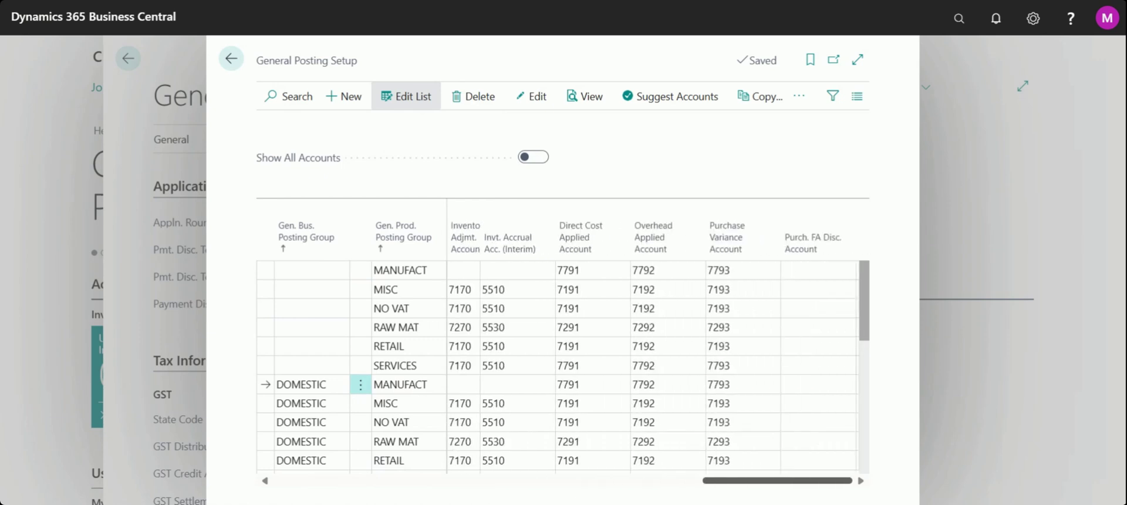
click(233, 60)
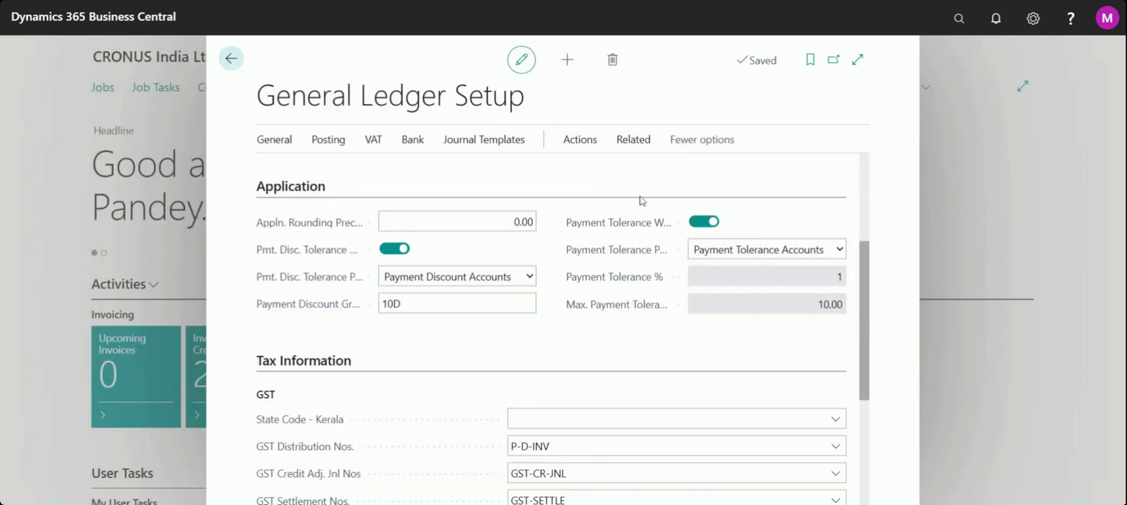
Search for "customer", show all matching pages and open the Customer Posting Groups page.
click(960, 19)
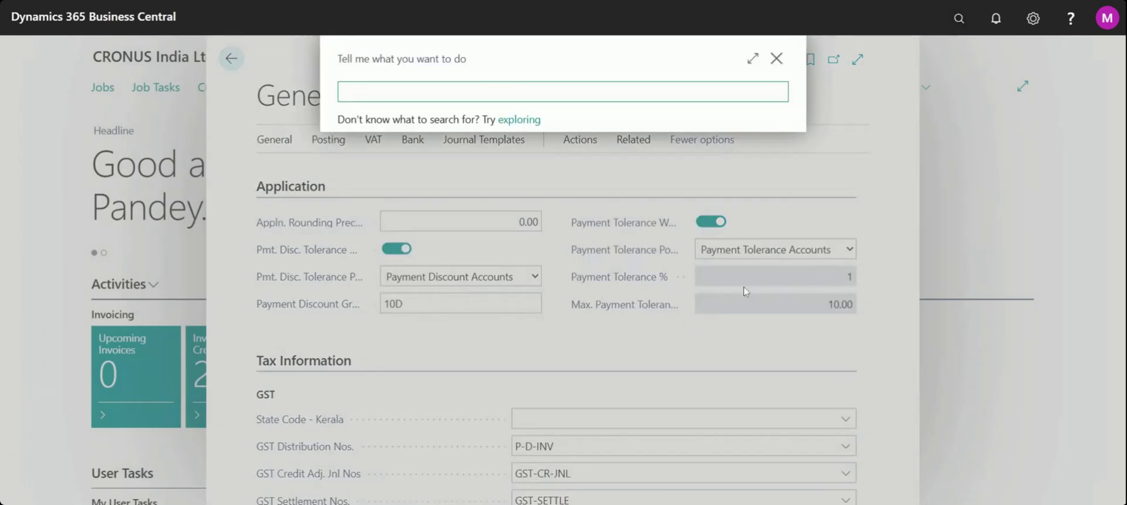
text(d)
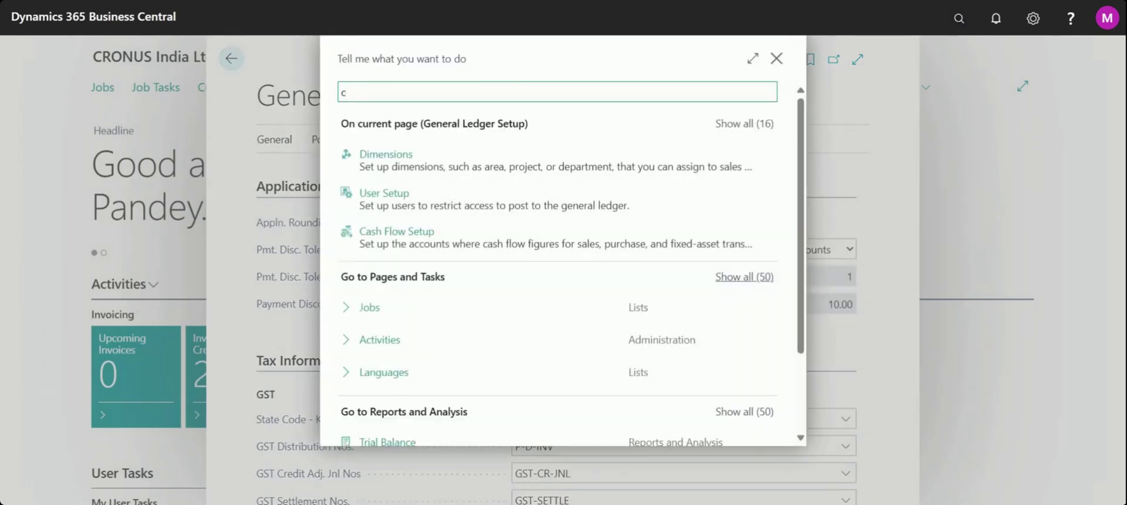
text(usto)
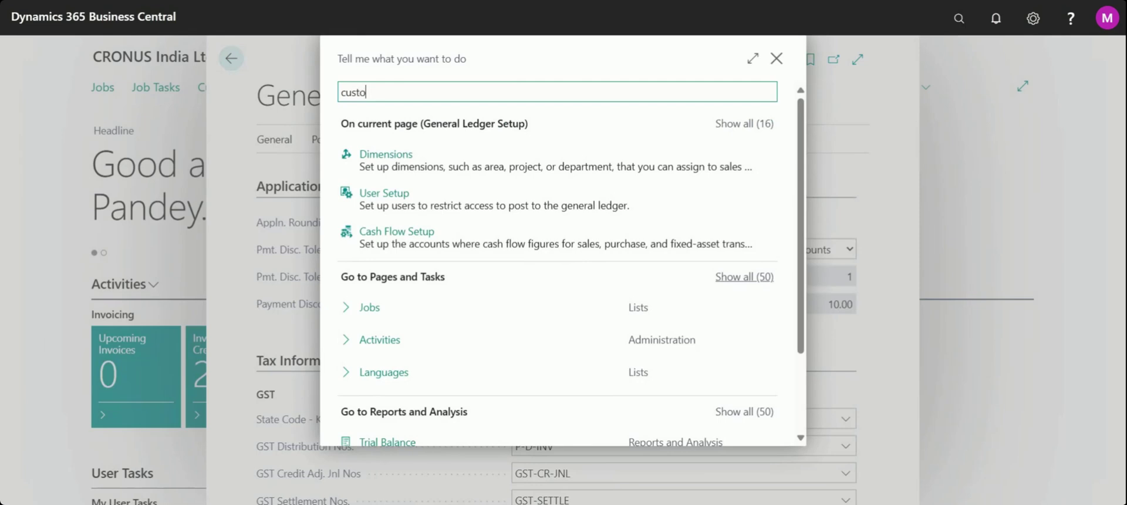
text(mer)
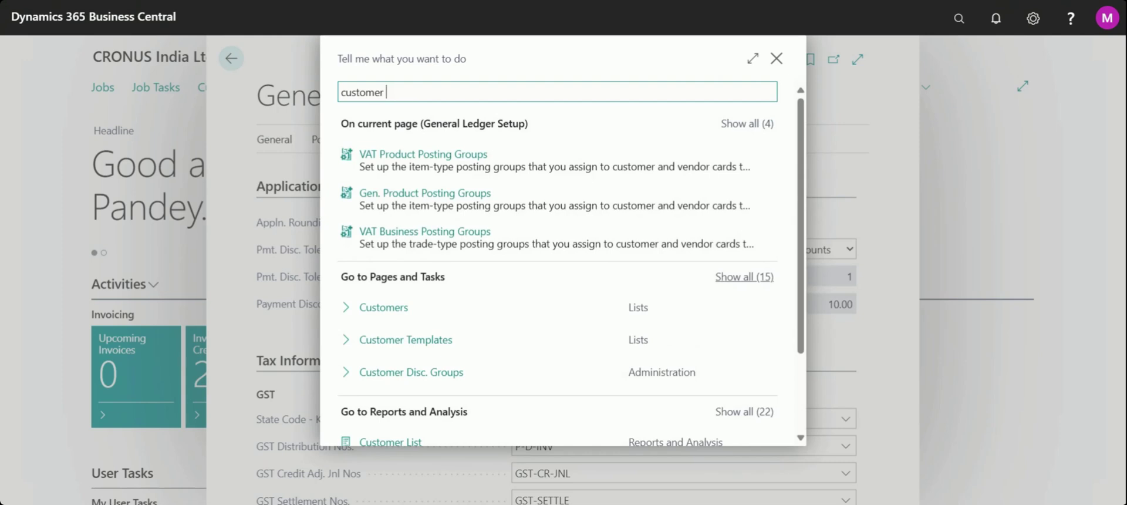
click(723, 282)
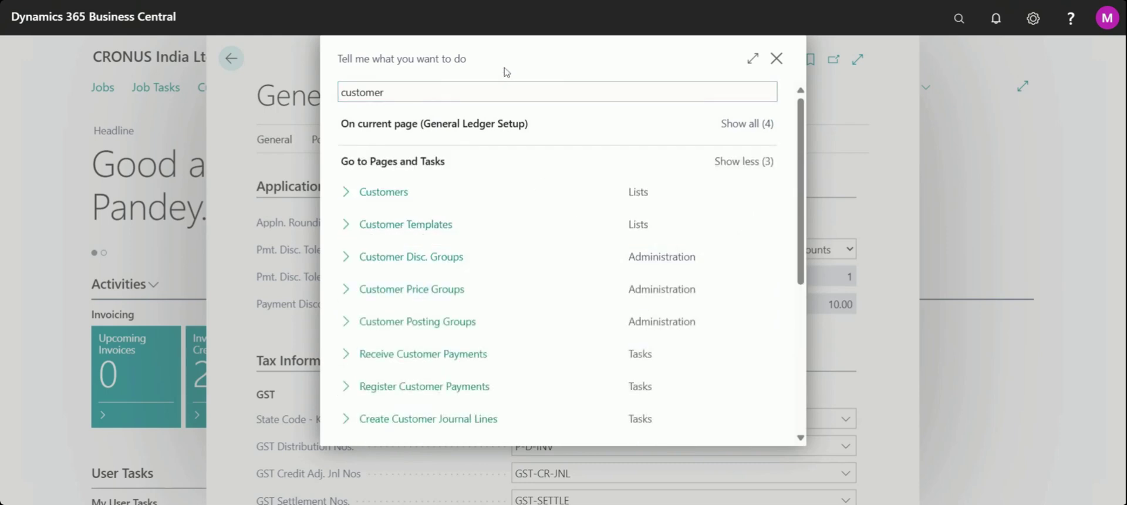
click(475, 333)
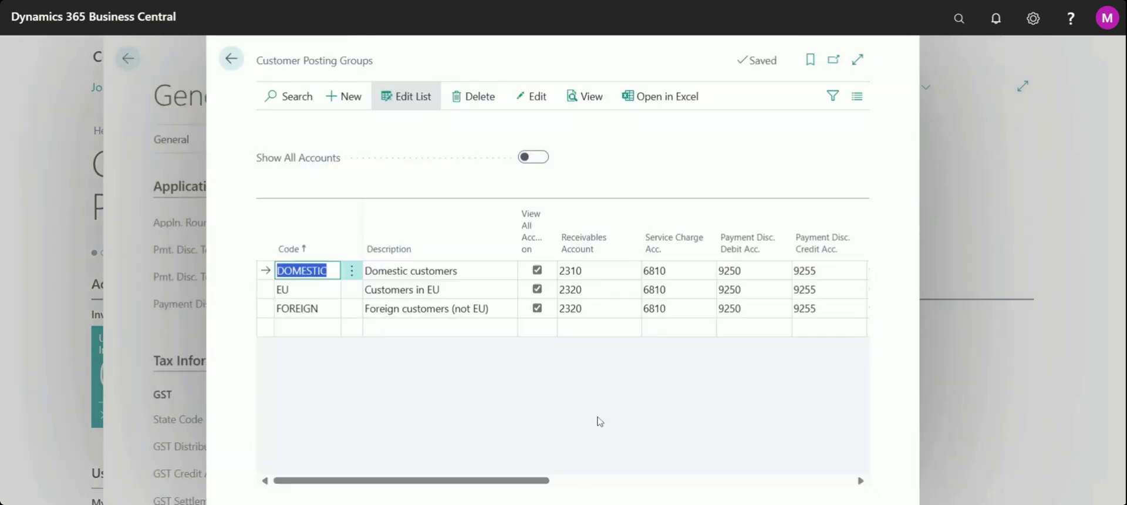
Look through the DOMESTIC posting group's account columns and look up the G/L accounts behind its Payment Tolerance Debit and Credit accounts.
drag(522, 482, 589, 483)
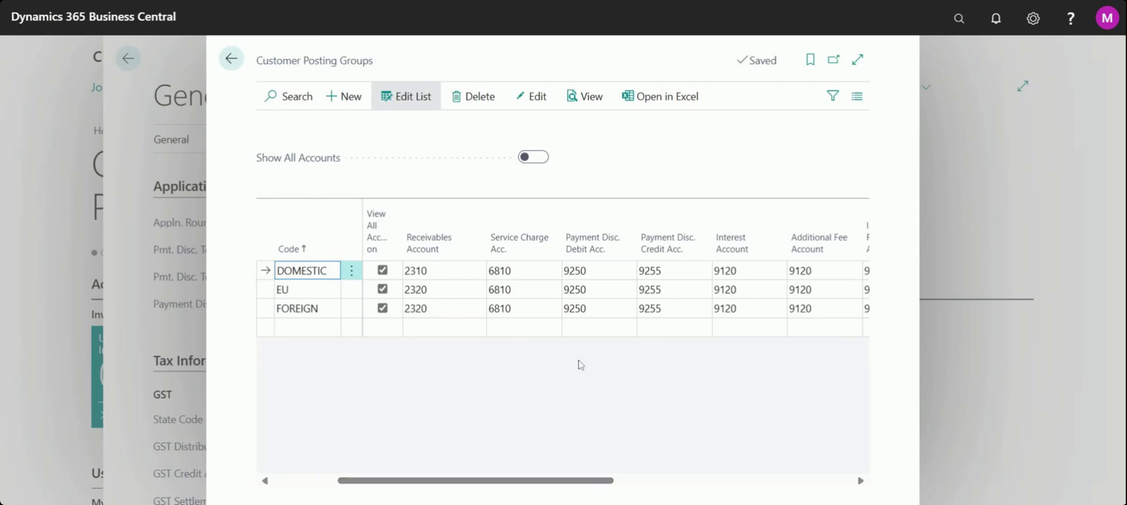
click(584, 270)
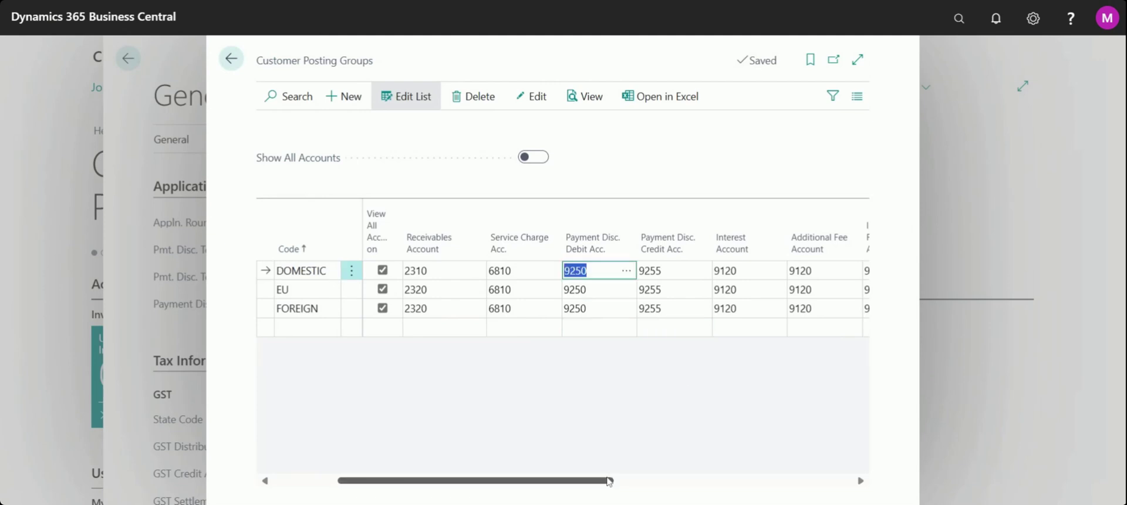
drag(615, 482, 868, 485)
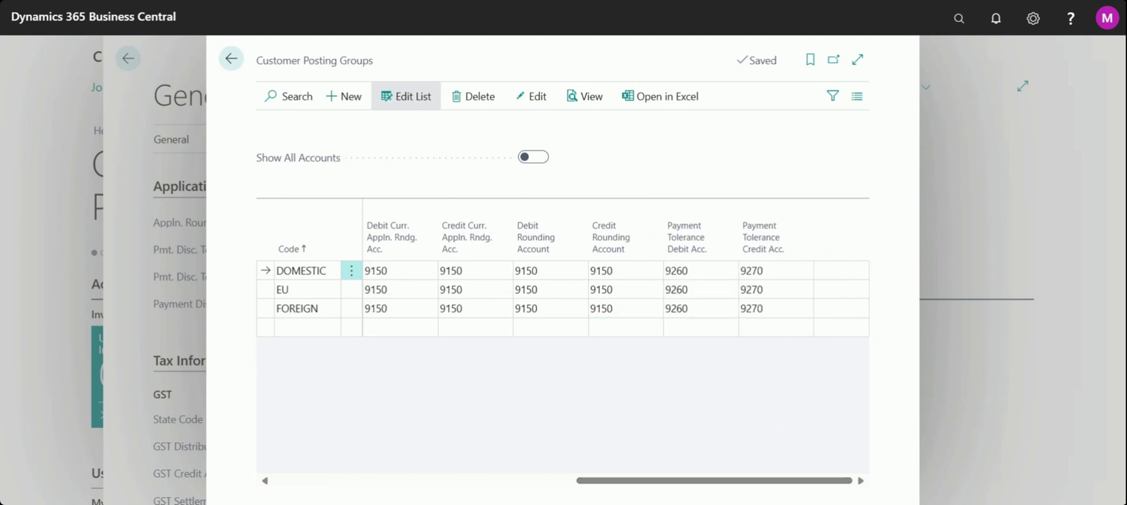
click(728, 276)
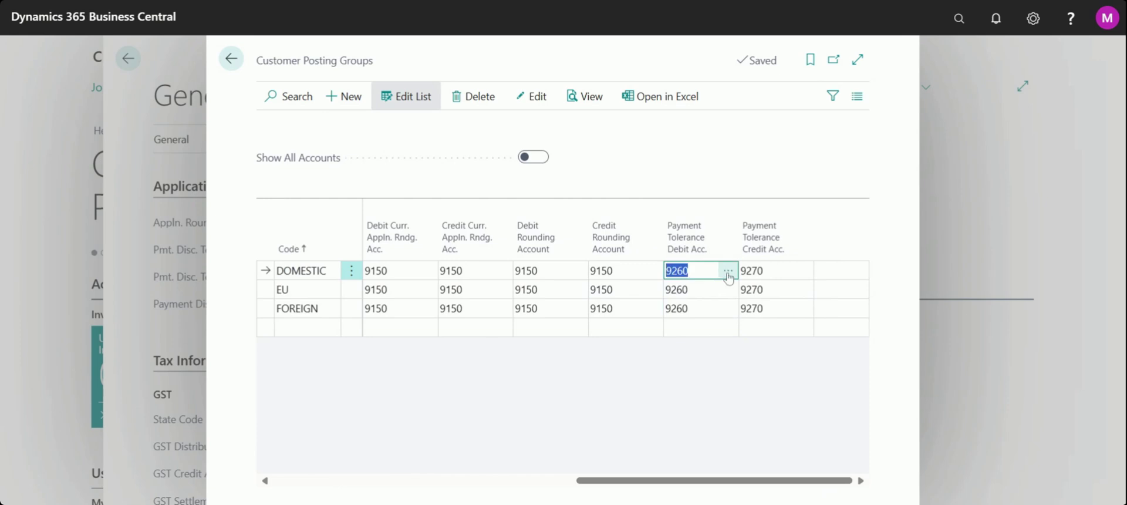
click(728, 271)
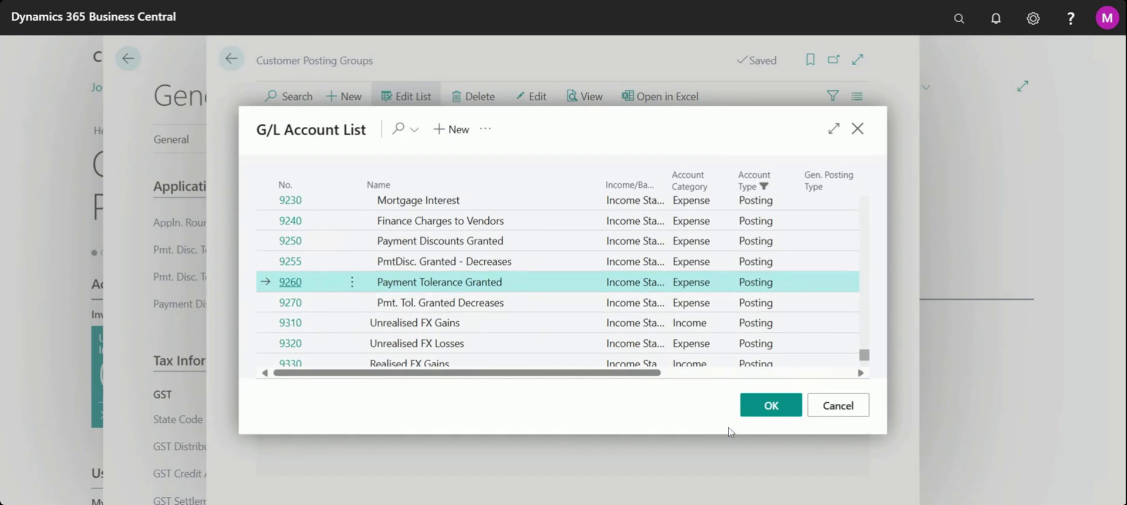
click(760, 410)
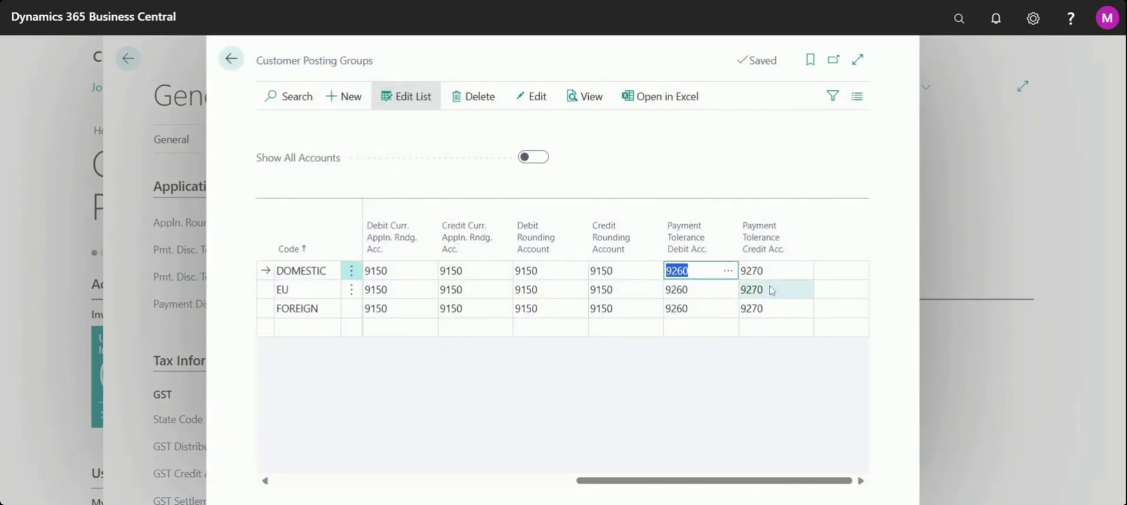
click(804, 271)
click(804, 271)
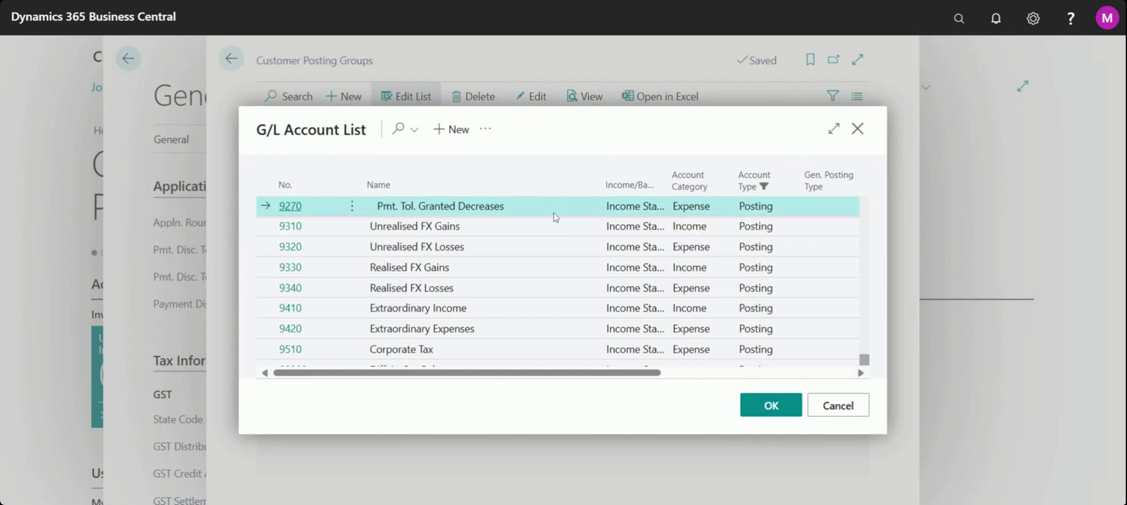
click(775, 407)
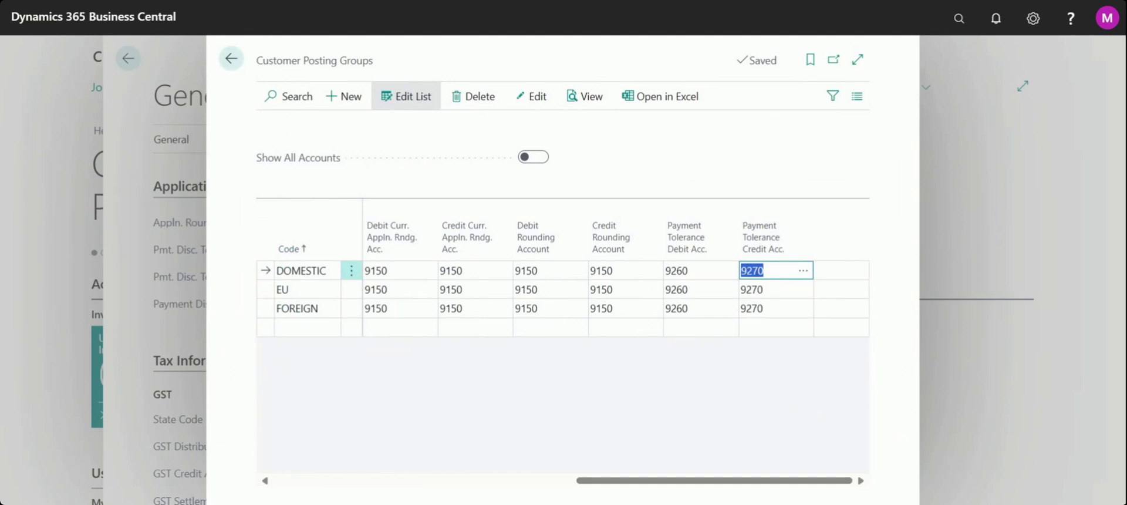
Recheck the names of the DOMESTIC group's payment tolerance debit and credit accounts in the G/L Account List.
key(shift+Tab)
click(728, 271)
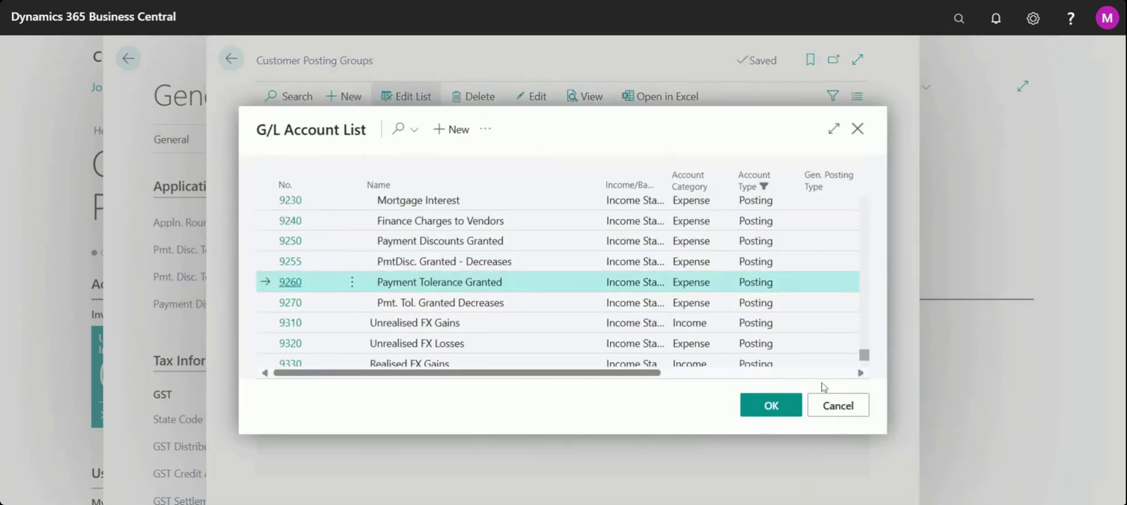
click(835, 411)
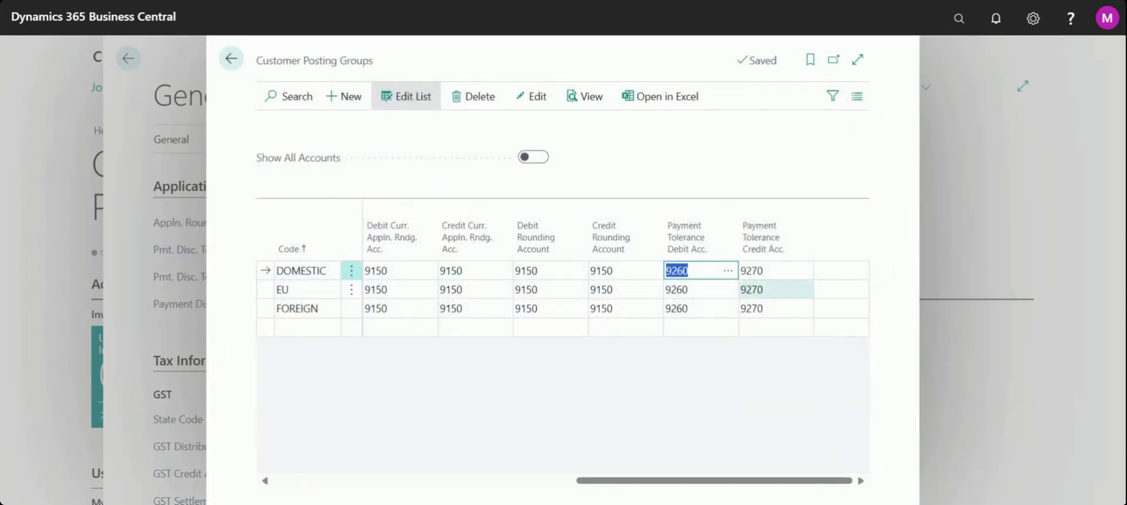
key(Tab)
click(804, 271)
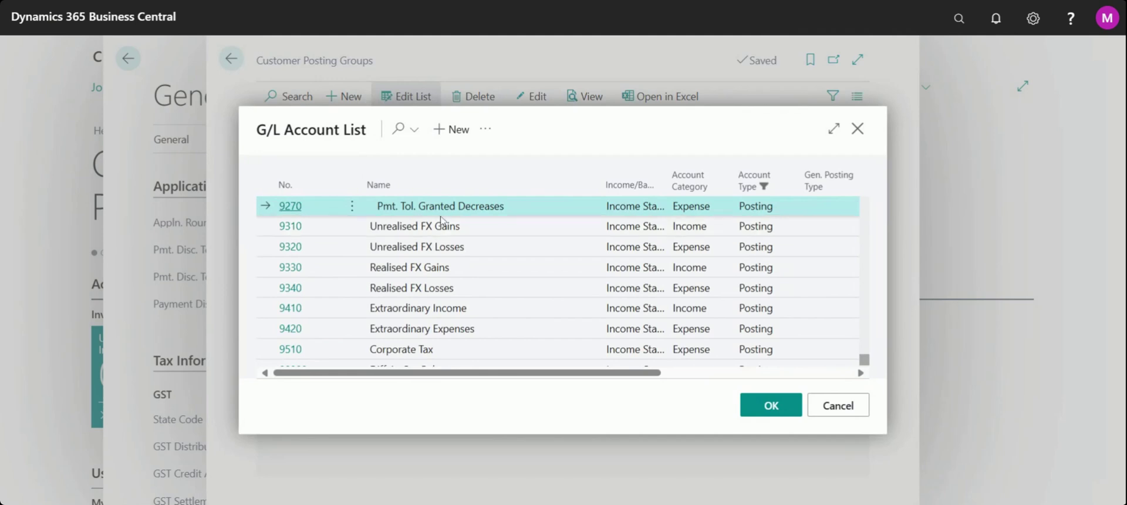
click(768, 417)
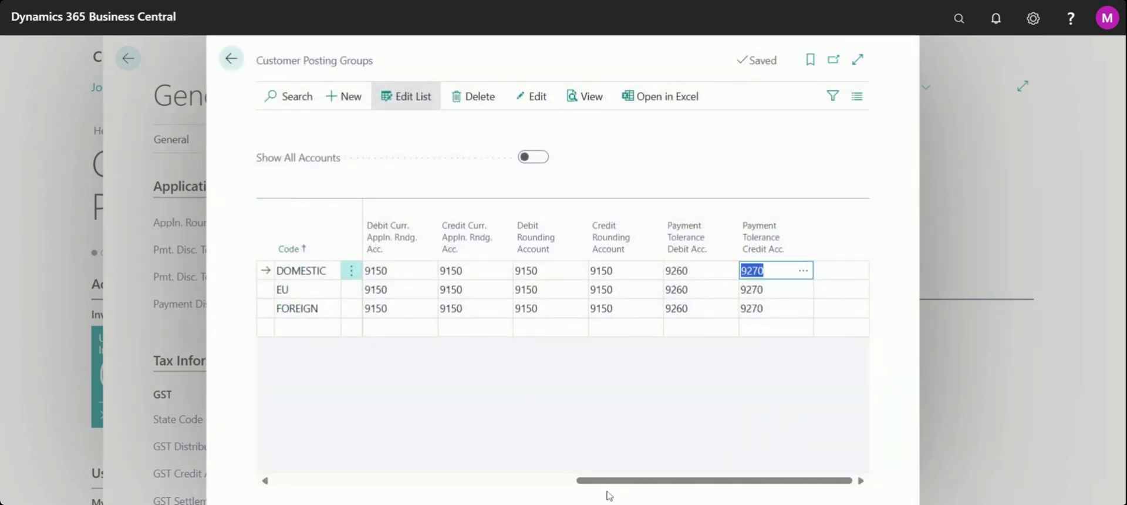
Look up the DOMESTIC group's Payment Disc. Debit Acc. and compare Payment Discounts Granted with Payment Tolerance Granted in the G/L Account List.
drag(608, 482, 310, 483)
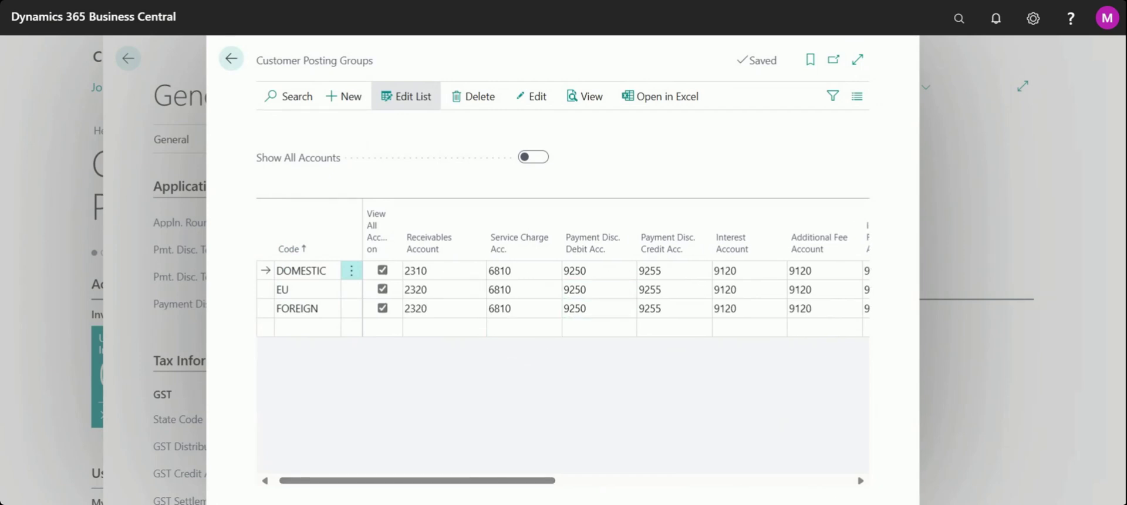
click(622, 272)
click(627, 272)
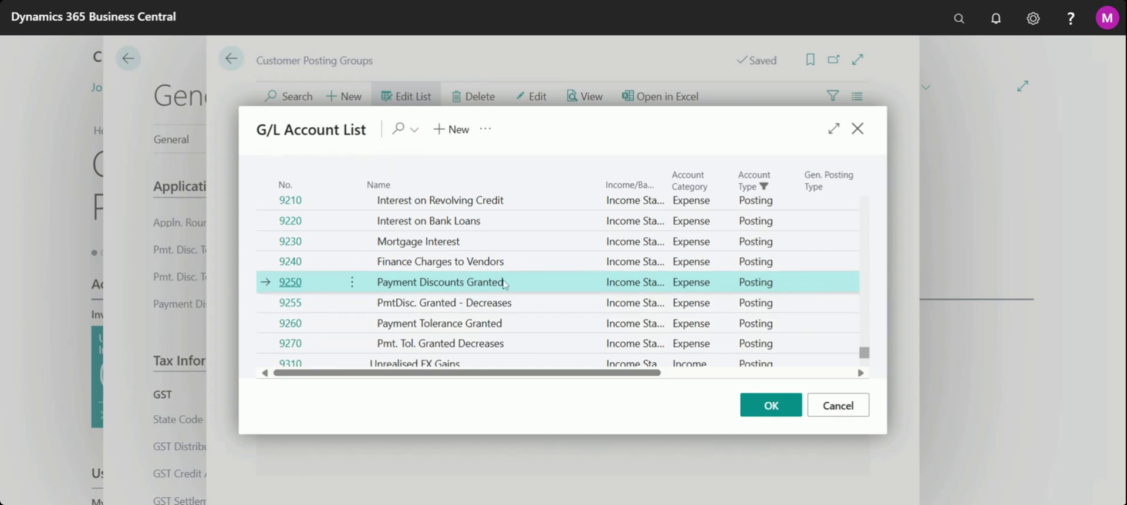
click(338, 325)
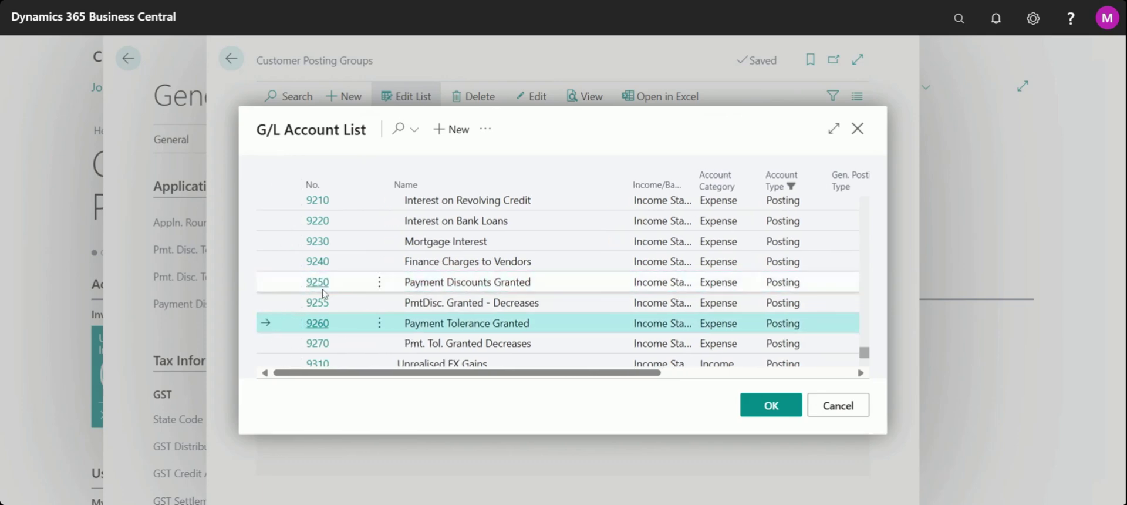
double_click(322, 291)
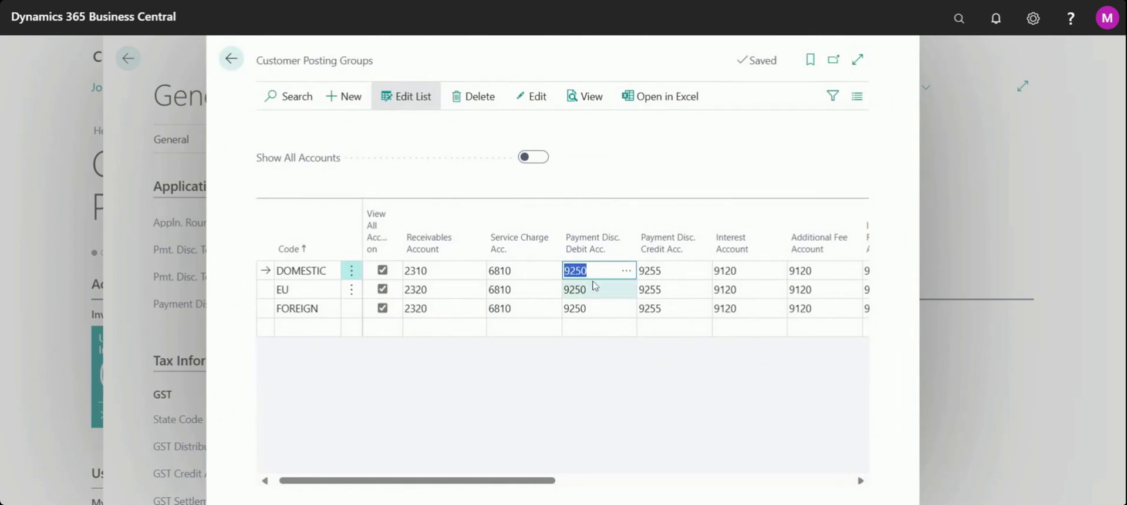
click(626, 271)
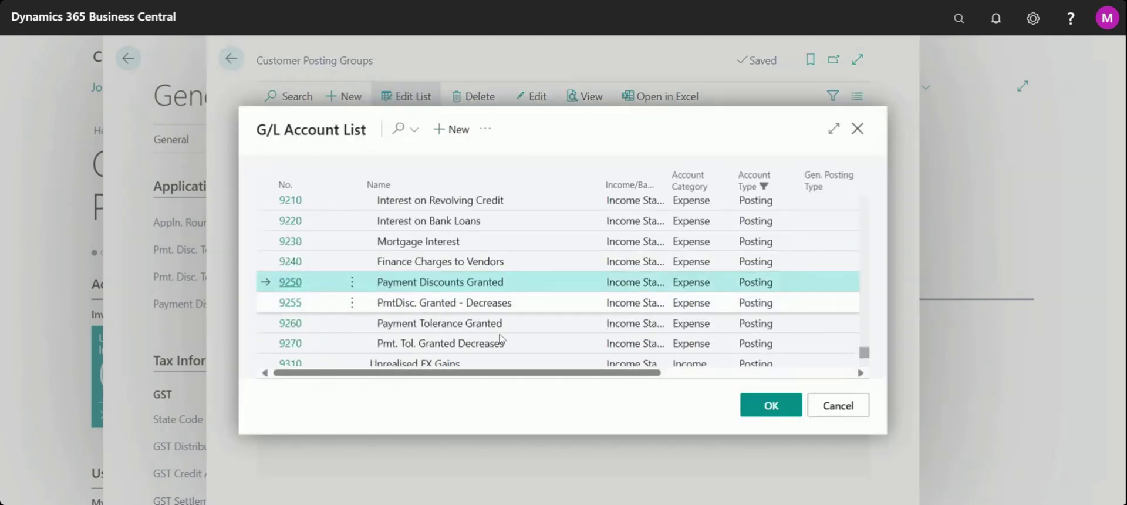
ctrl+click(324, 330)
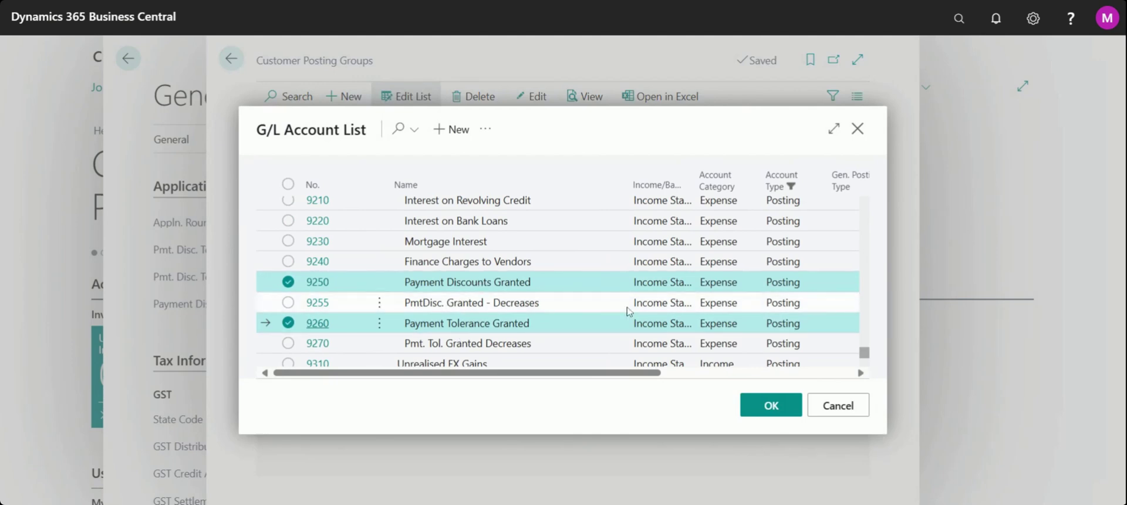
click(862, 415)
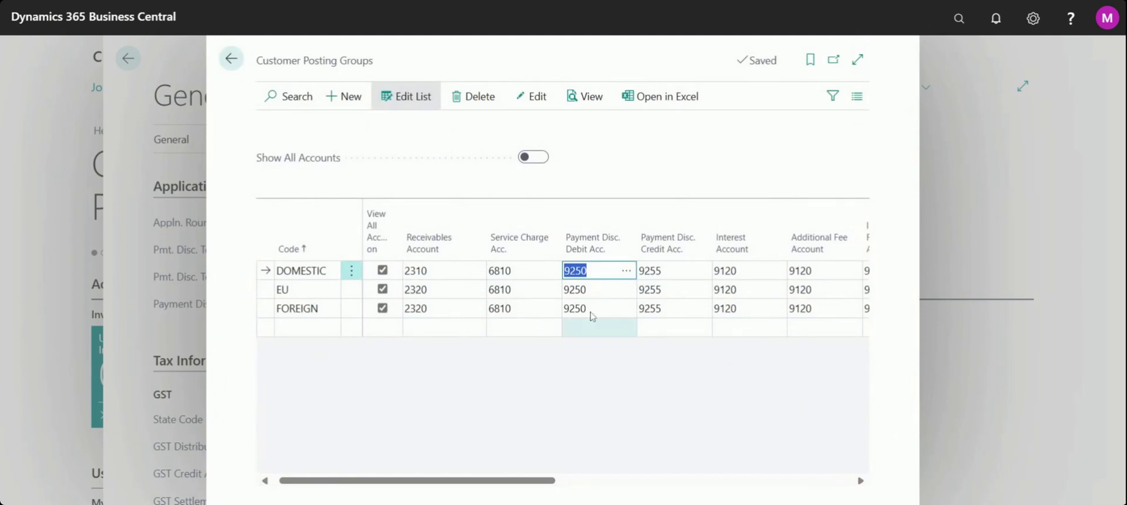
Look up the G/L account behind the DOMESTIC group's Payment Disc. Credit Acc. and compare it with the debit account.
click(592, 270)
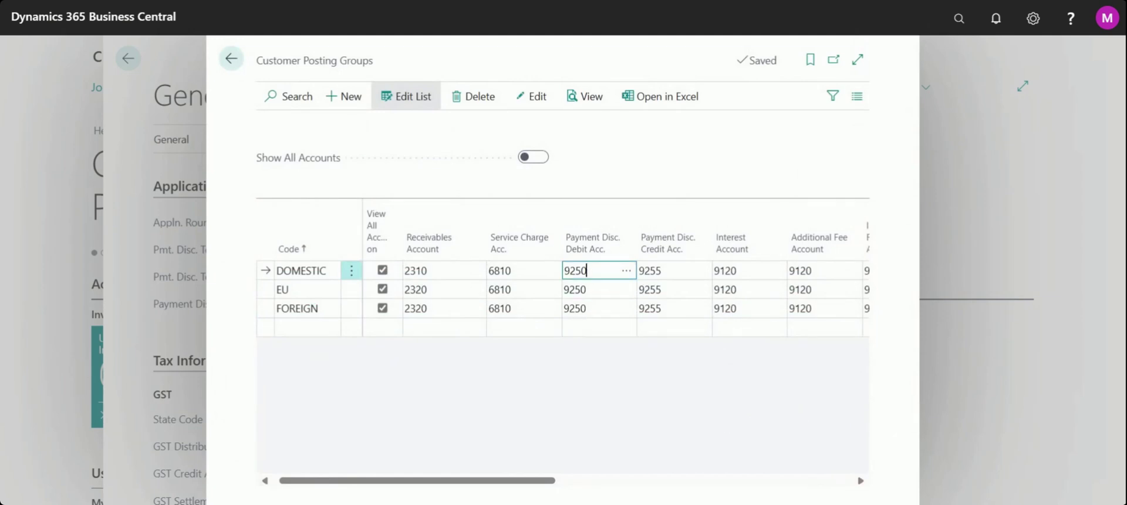
click(666, 271)
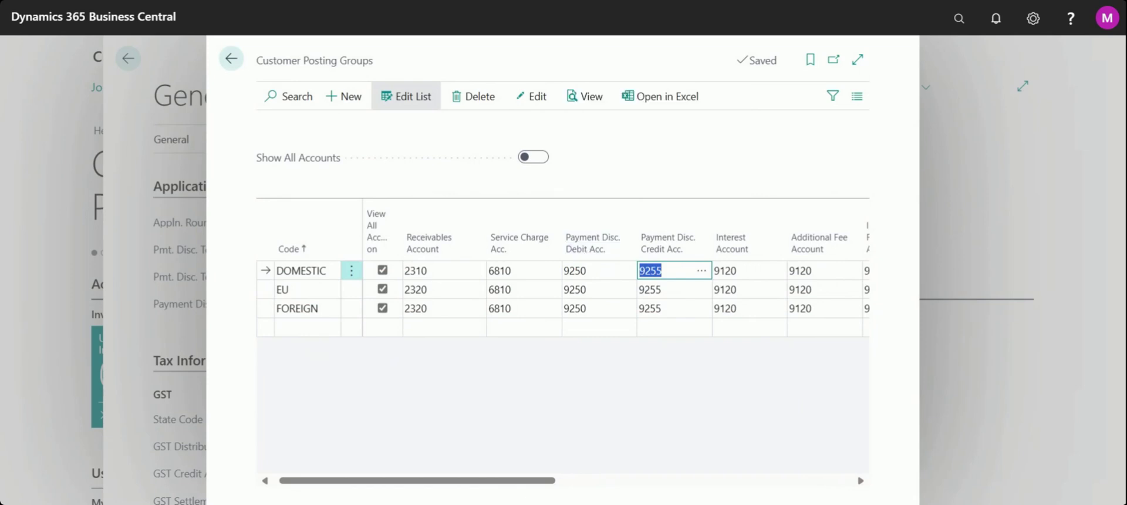
click(702, 271)
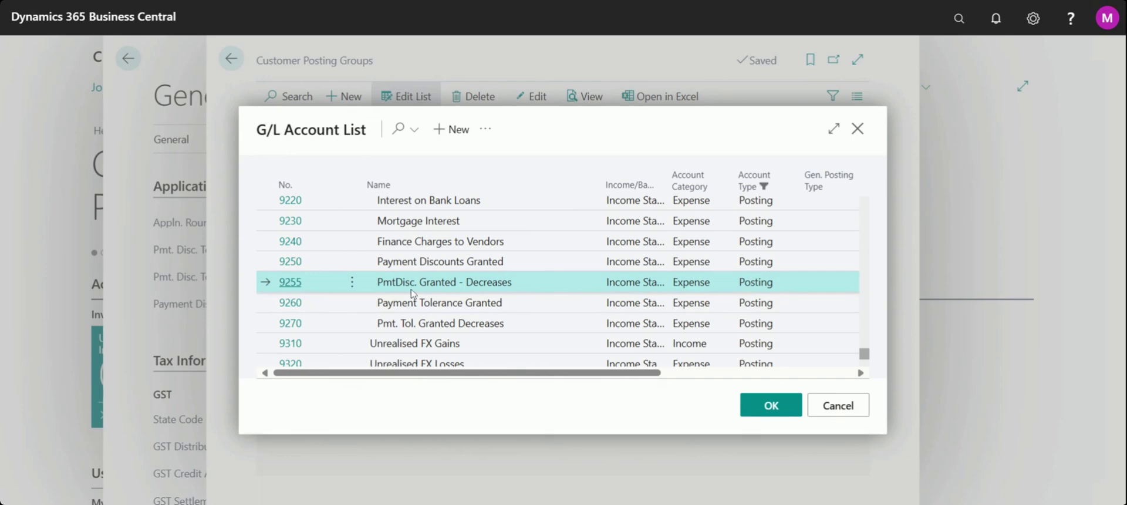
click(826, 416)
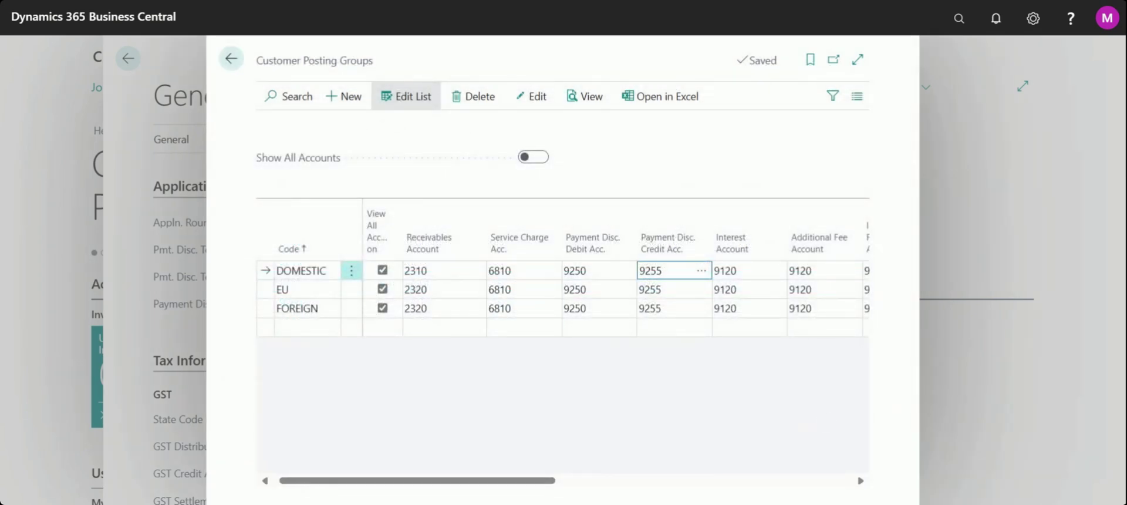
click(599, 271)
click(674, 270)
Turn on Show All Accounts for the customer posting groups and return to General Ledger Setup.
click(533, 157)
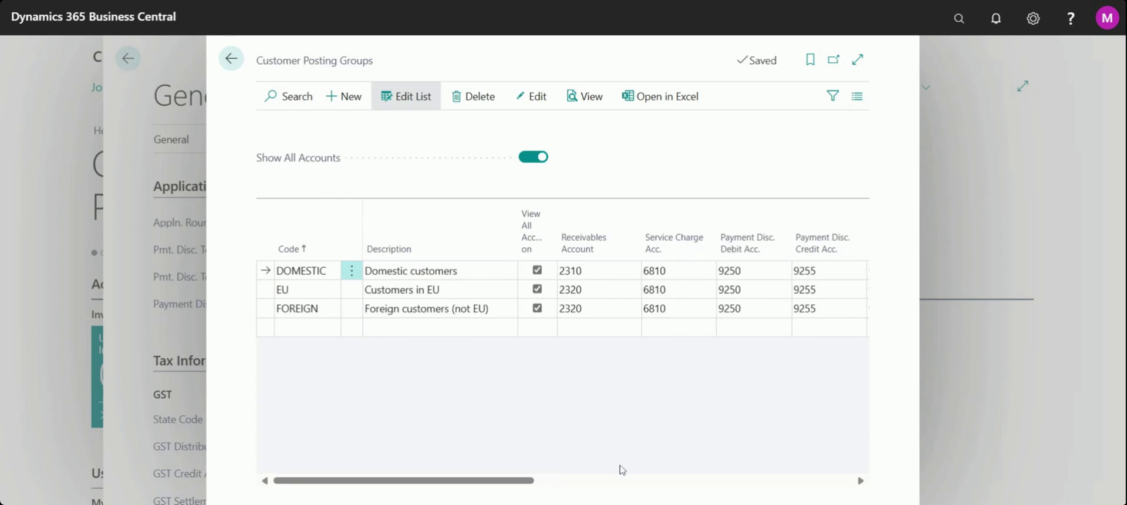
mouse_move(518, 486)
mouse_down()
mouse_move(818, 485)
mouse_move(511, 486)
mouse_up()
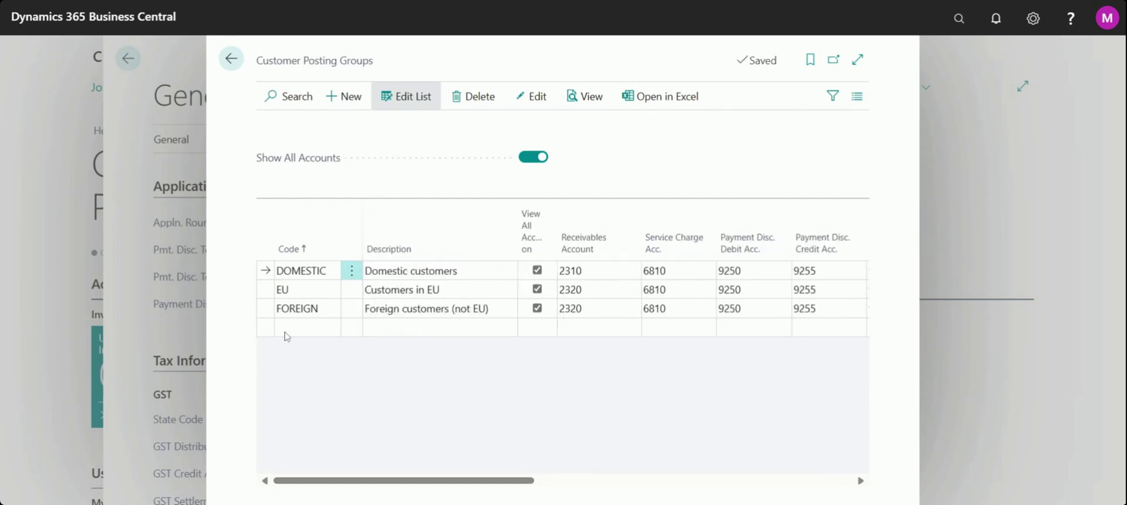
click(231, 58)
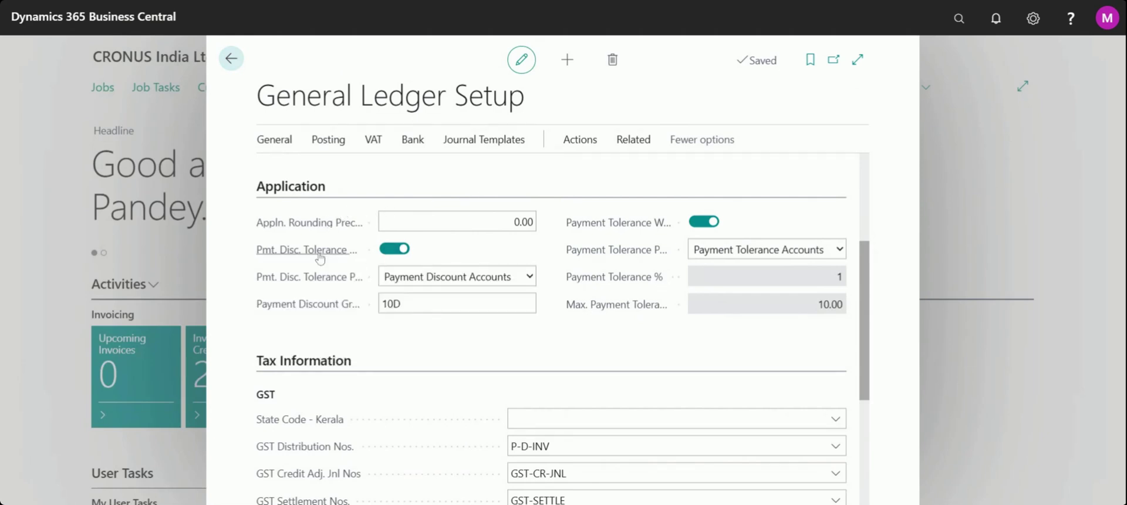
Examine the payment discount tolerance settings, the Payment Discount Grace Period and the description of Payment Tolerance Warning in the Application section.
mouse_move(317, 253)
click(306, 257)
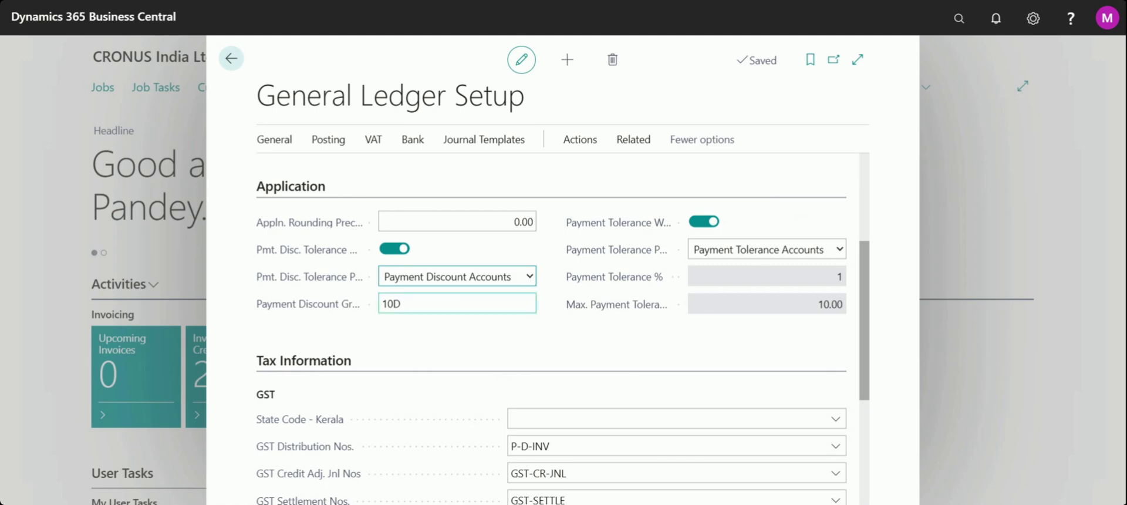
click(403, 303)
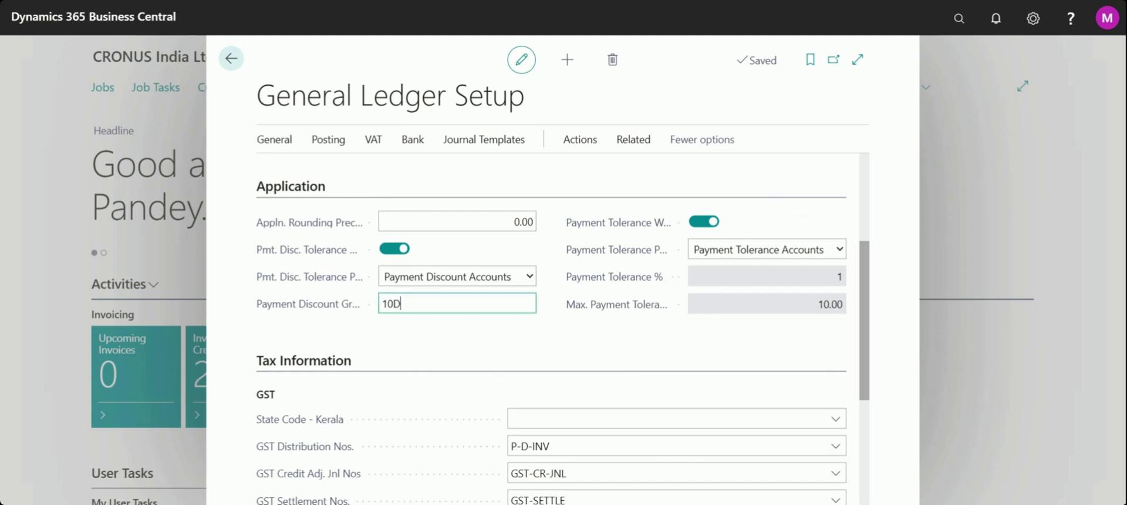
key(ctrl+a)
click(454, 328)
click(443, 306)
key(ctrl+a)
mouse_move(629, 233)
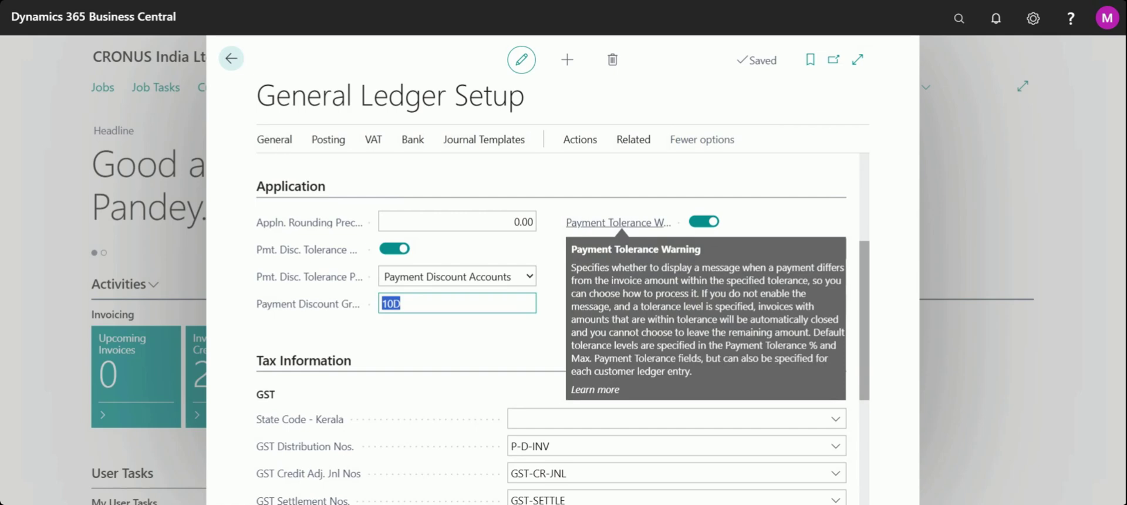
Review the description of Payment Tolerance Posting and its posting options in the Application section.
click(500, 285)
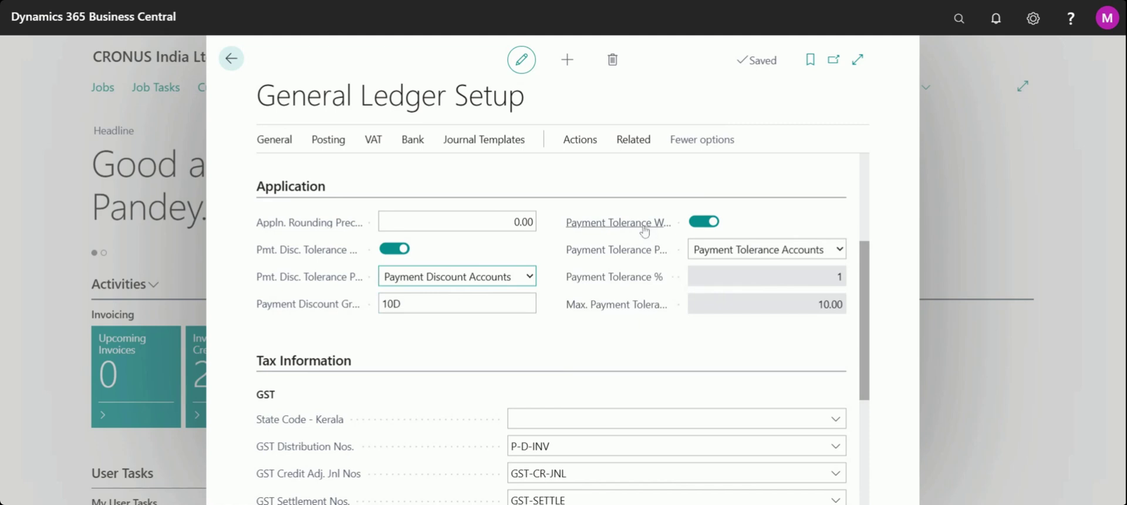
click(621, 257)
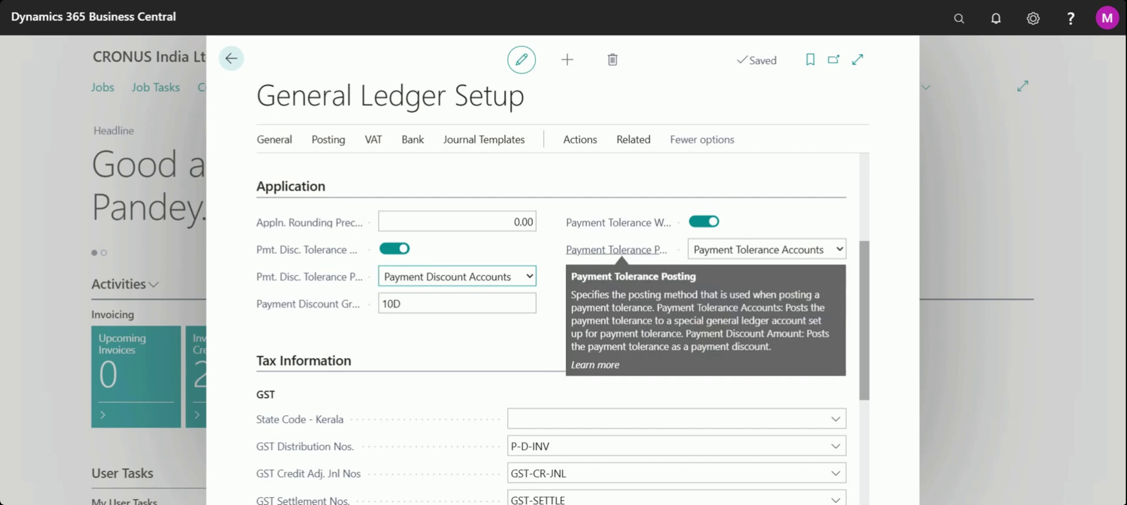
click(841, 249)
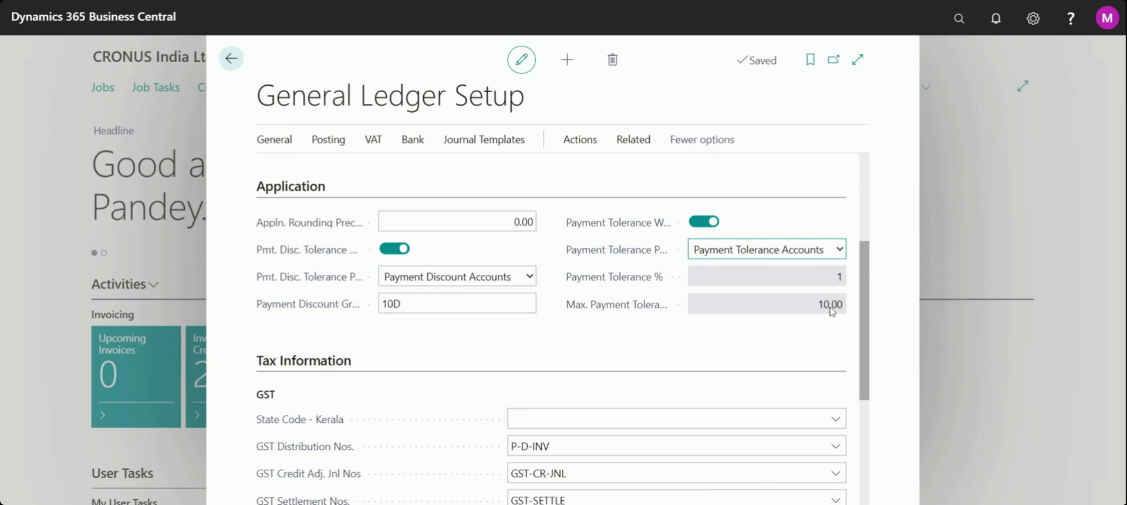
Start Change Payment Tolerance from General Ledger Setup and apply it to all currencies.
click(580, 140)
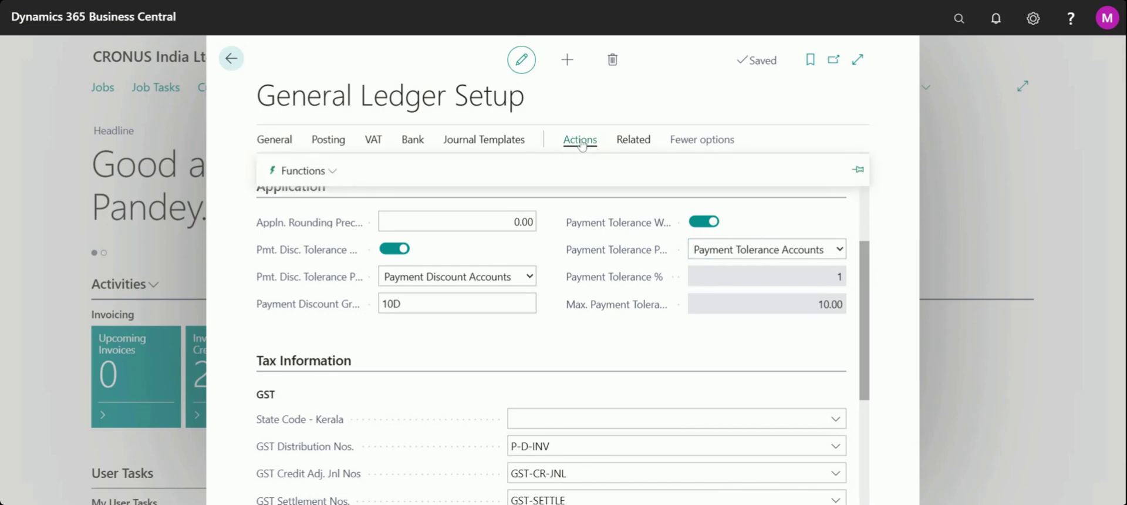
click(313, 176)
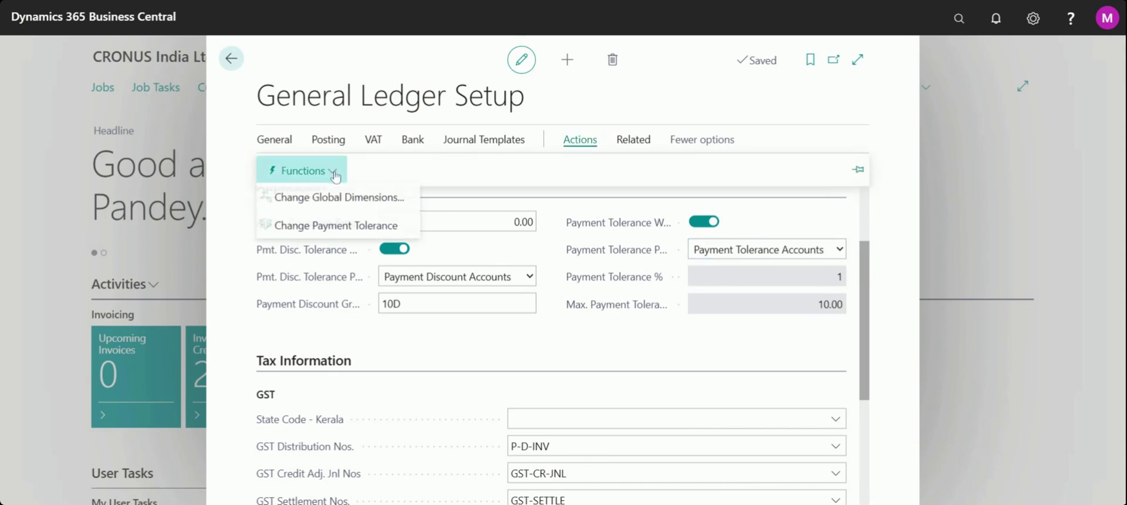
click(354, 230)
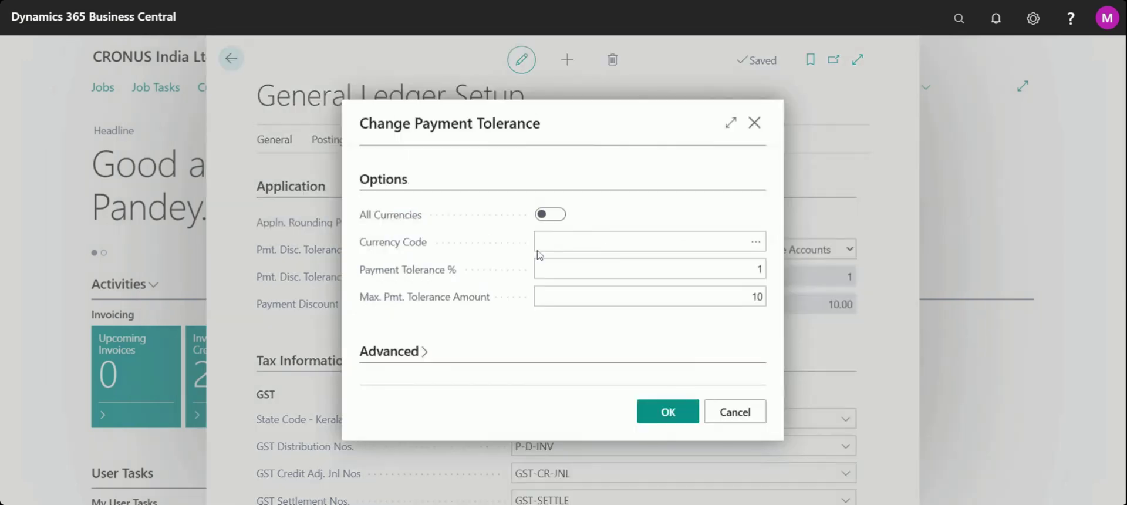
click(560, 221)
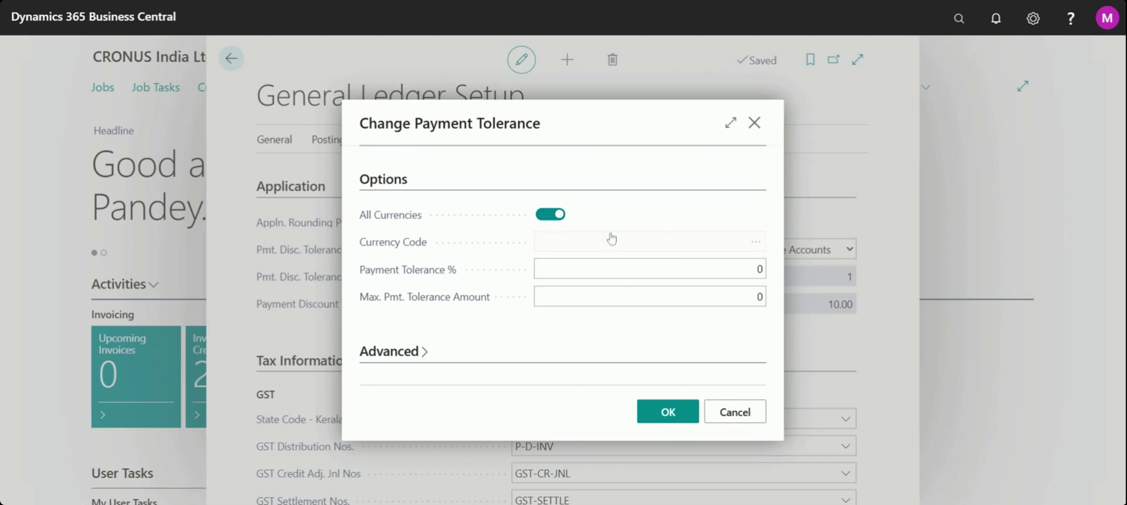
Set Payment Tolerance % to 2 and Max. Pmt. Tolerance Amount to 500, and update all open entries for unblocked customers and vendors.
click(742, 275)
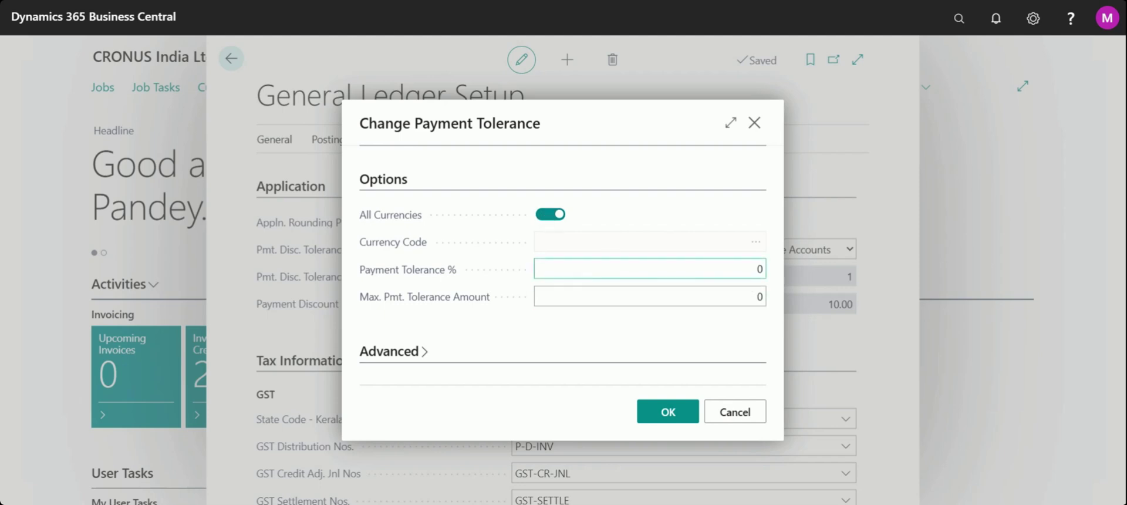
key(ctrl+a)
text(2)
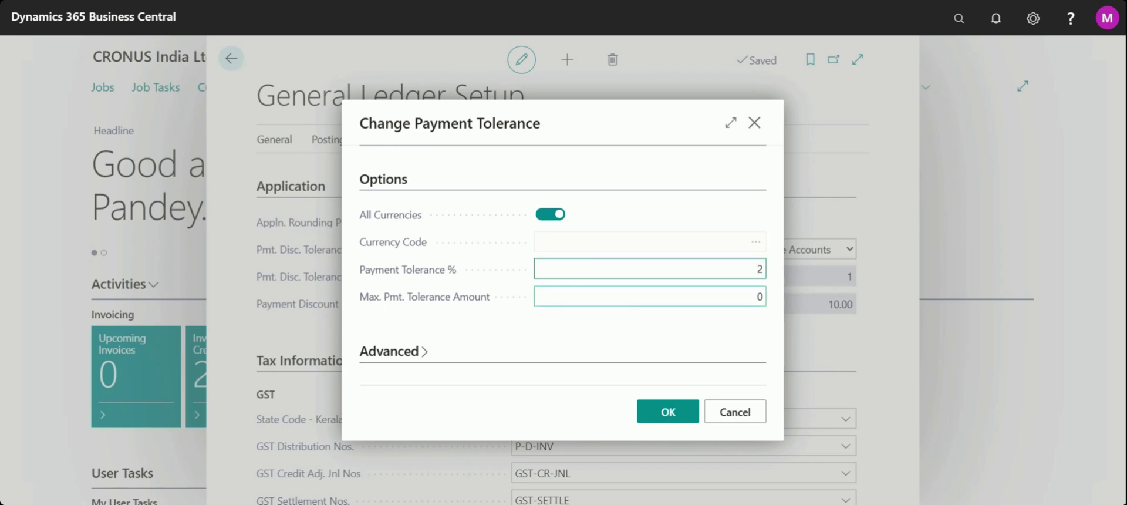
key(Tab)
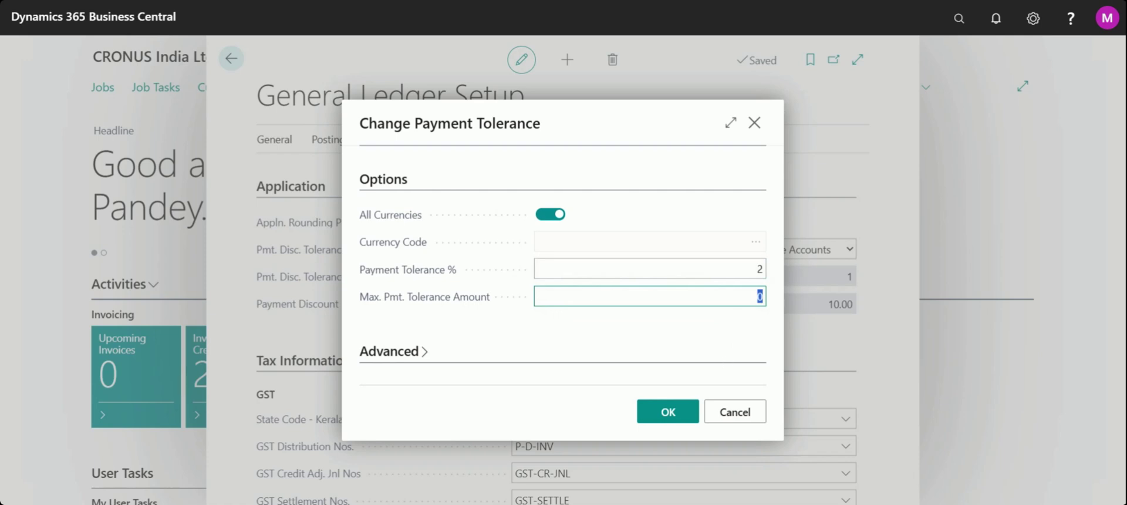
text(500)
click(755, 269)
key(Tab)
click(686, 411)
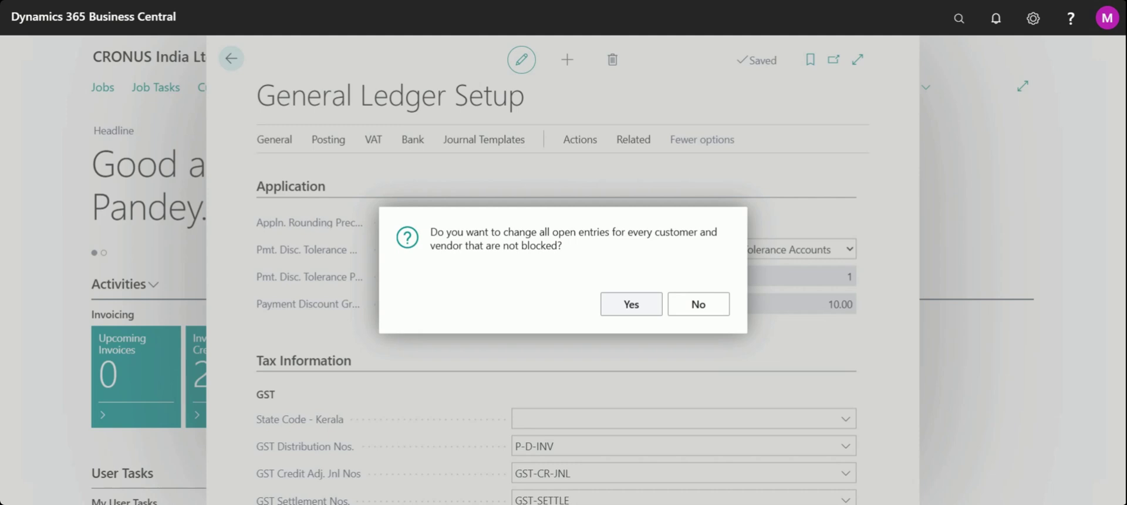
click(632, 304)
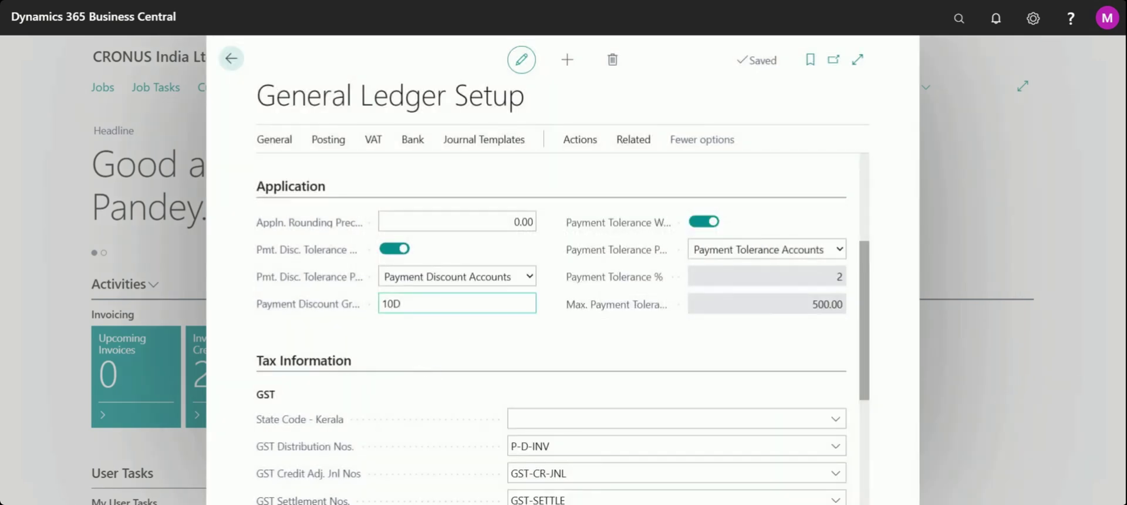
Search for "bank rec" and open the Bank Receipt Voucher page.
click(457, 303)
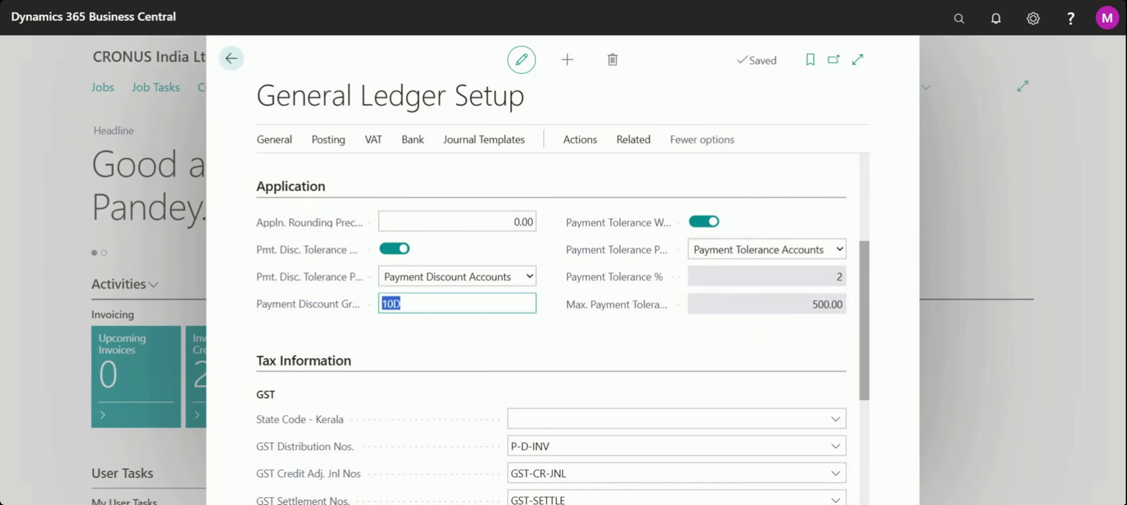
click(411, 303)
click(958, 19)
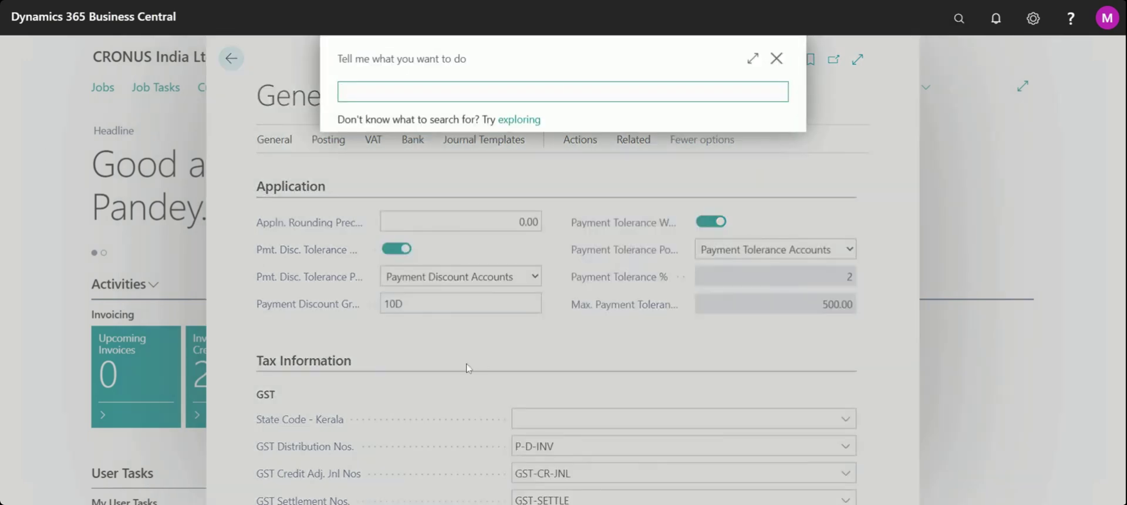
text(bank rec)
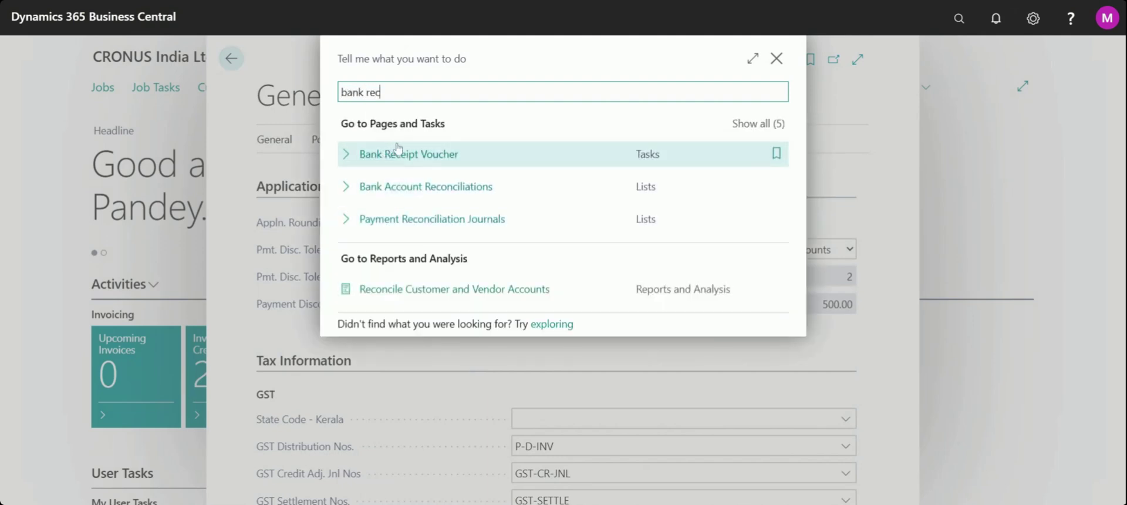
click(372, 154)
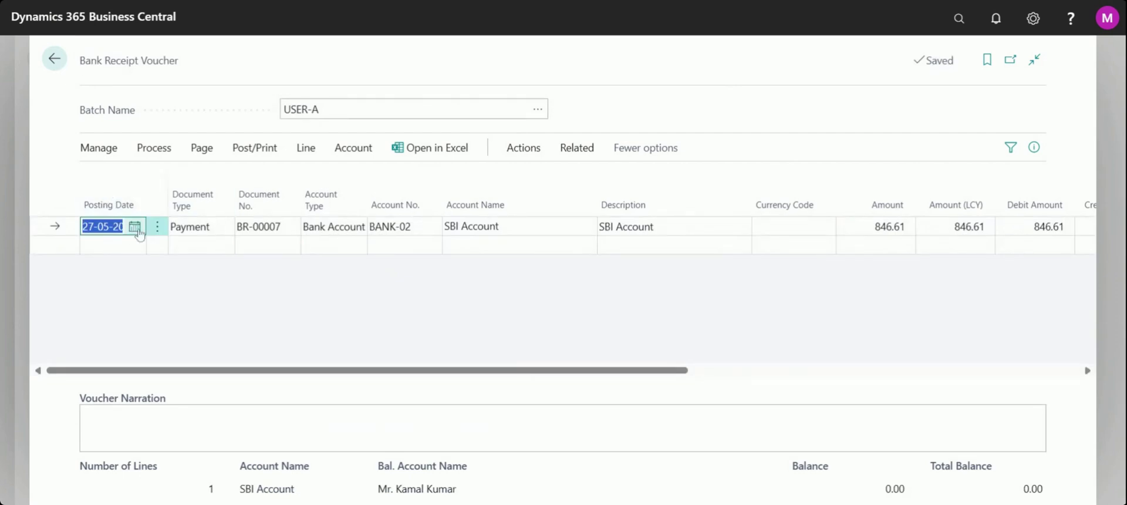
Delete the existing SBI Account line from the USER-A batch.
click(157, 227)
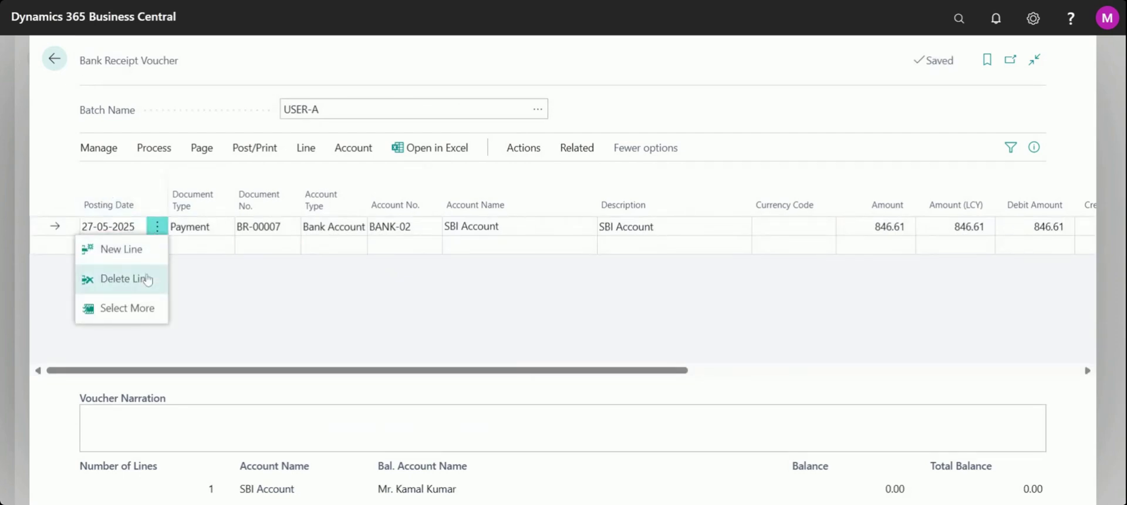
click(149, 280)
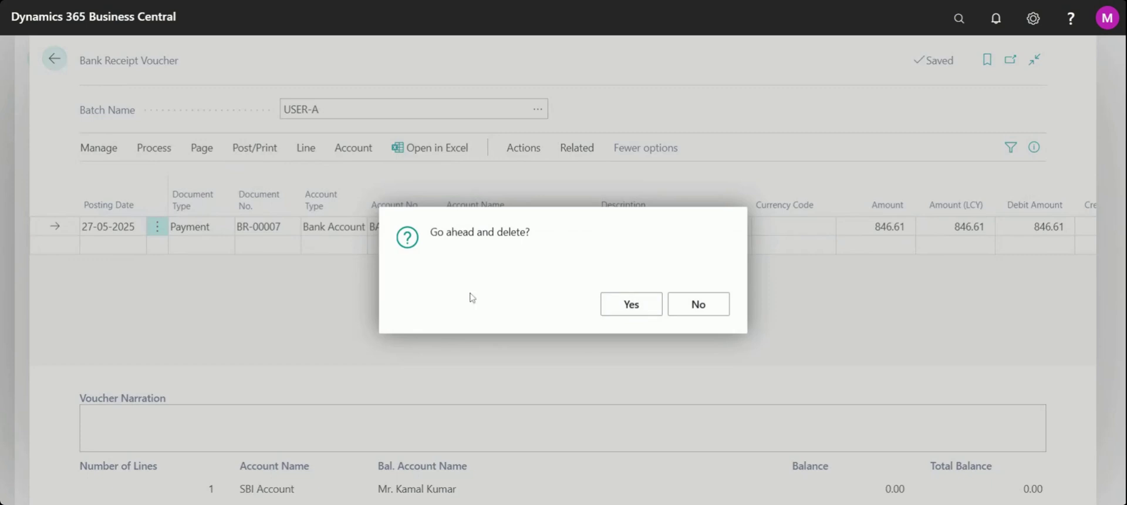
key(Return)
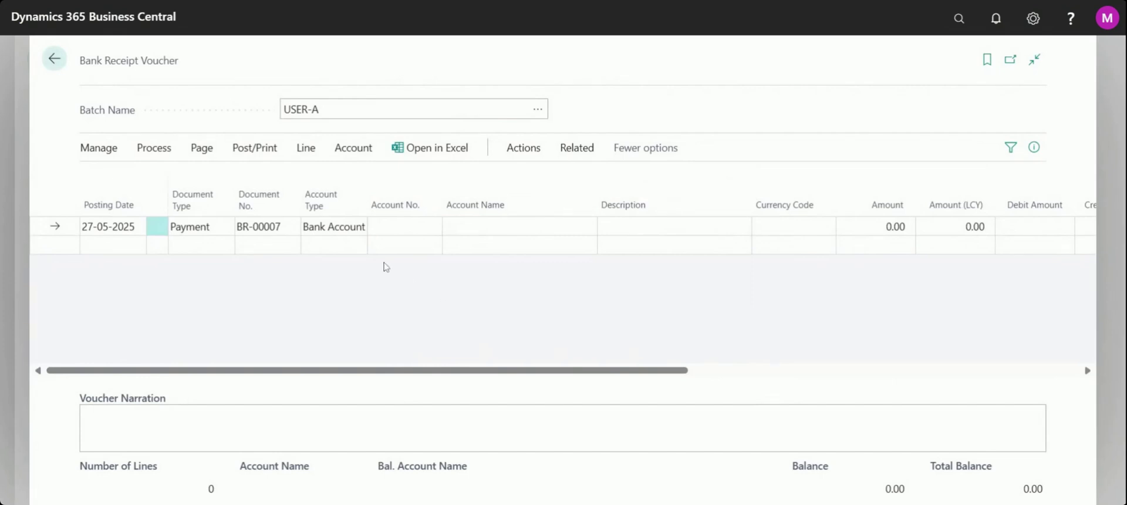
Choose BANK-02 (SBI Account) as the bank account on the new receipt line.
click(434, 229)
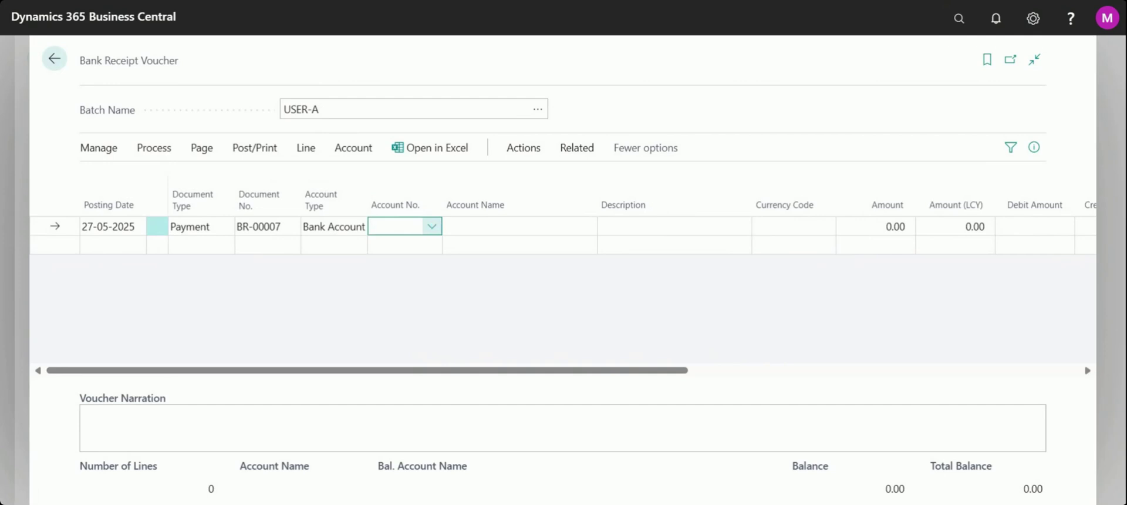
click(432, 227)
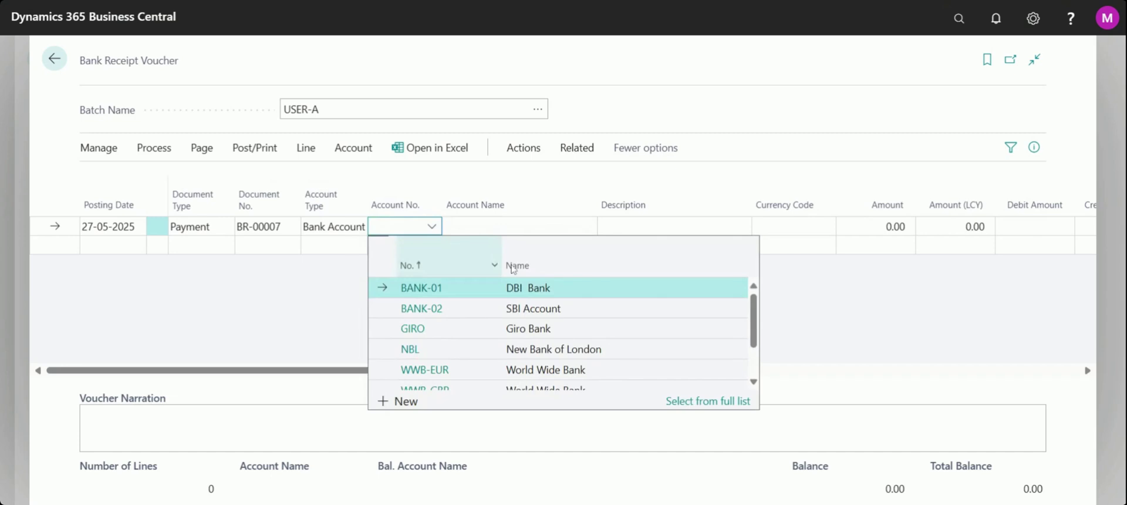
click(554, 309)
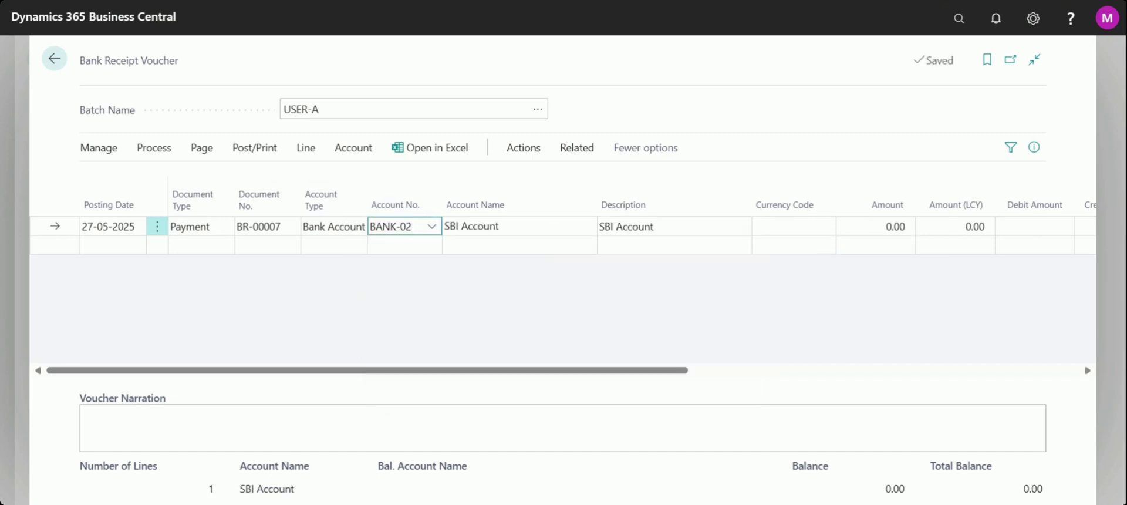
Set the line's Bal. Account Type to Customer and look up the customer by name as the balancing account.
click(886, 226)
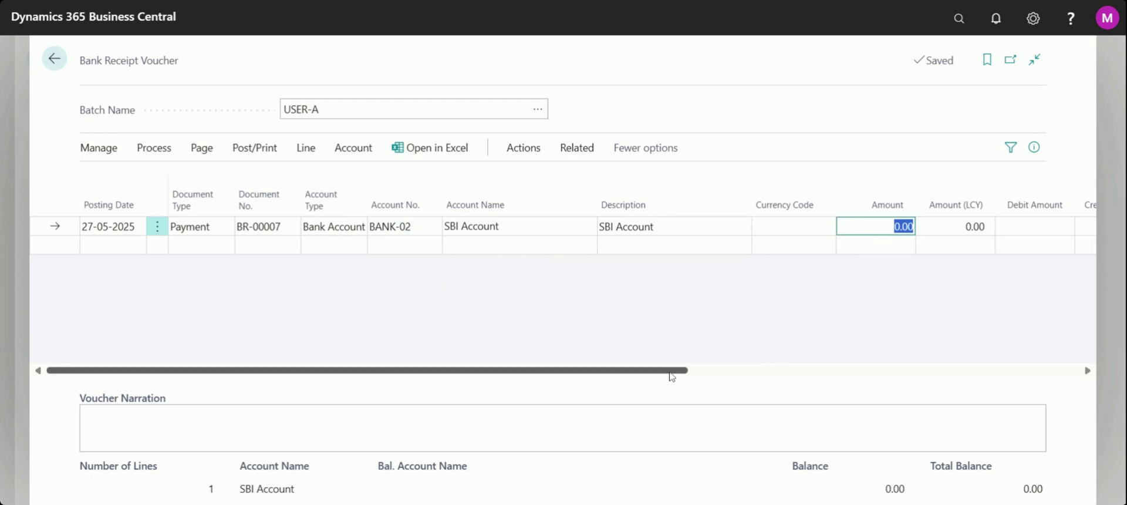
drag(671, 373, 890, 376)
click(988, 235)
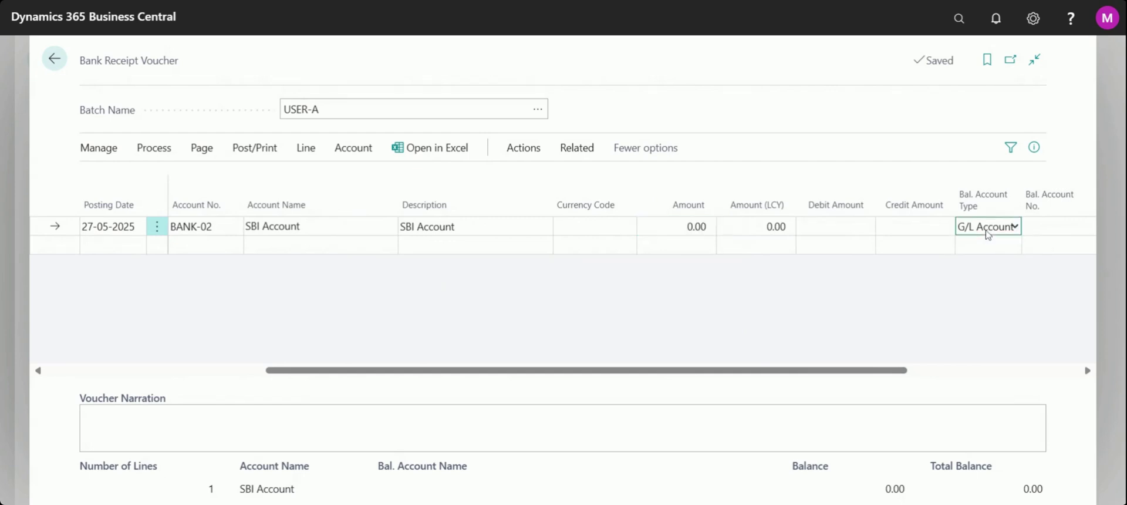
click(1003, 274)
key(Tab)
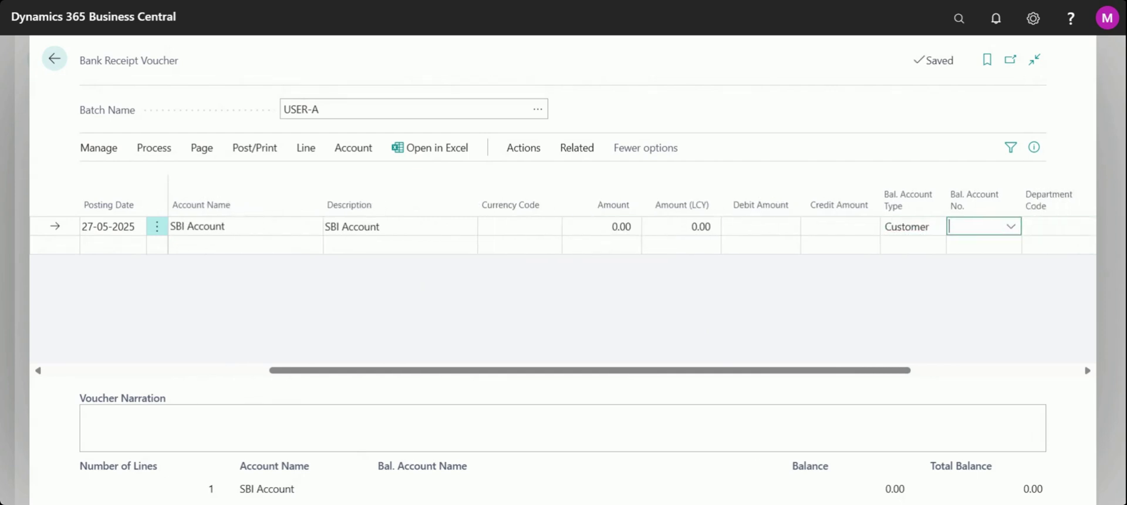
text(k)
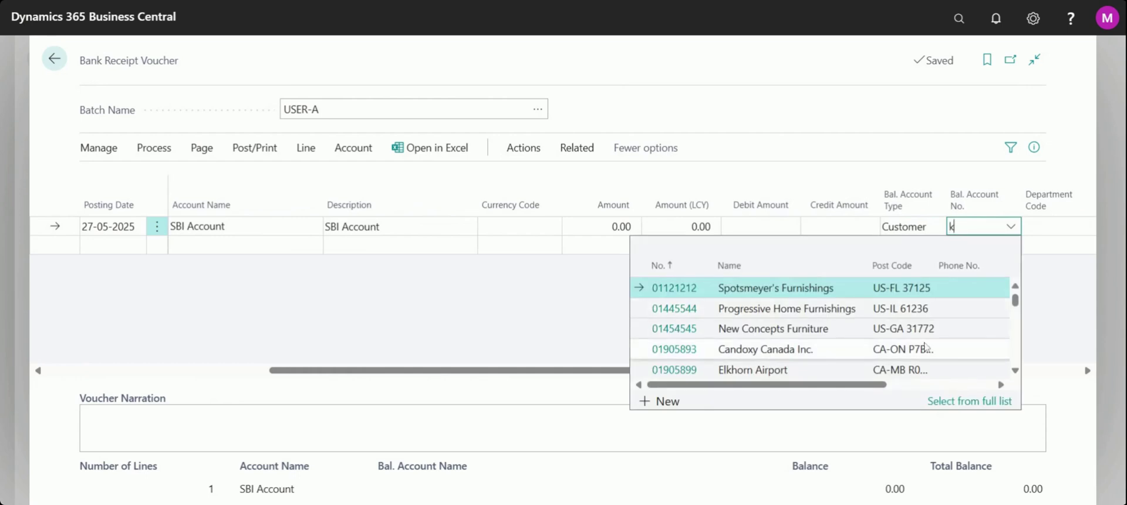
text(amal)
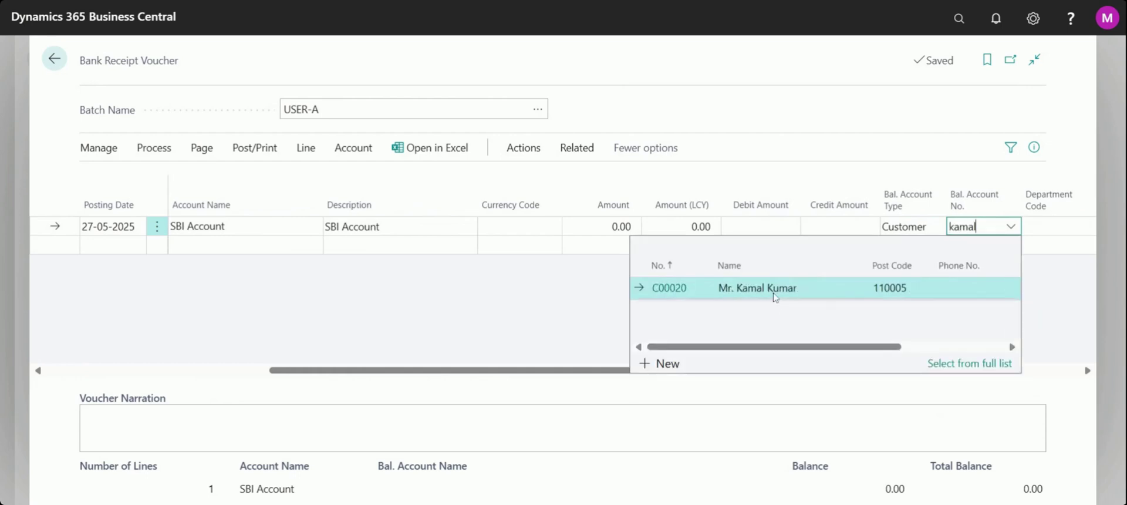
click(772, 292)
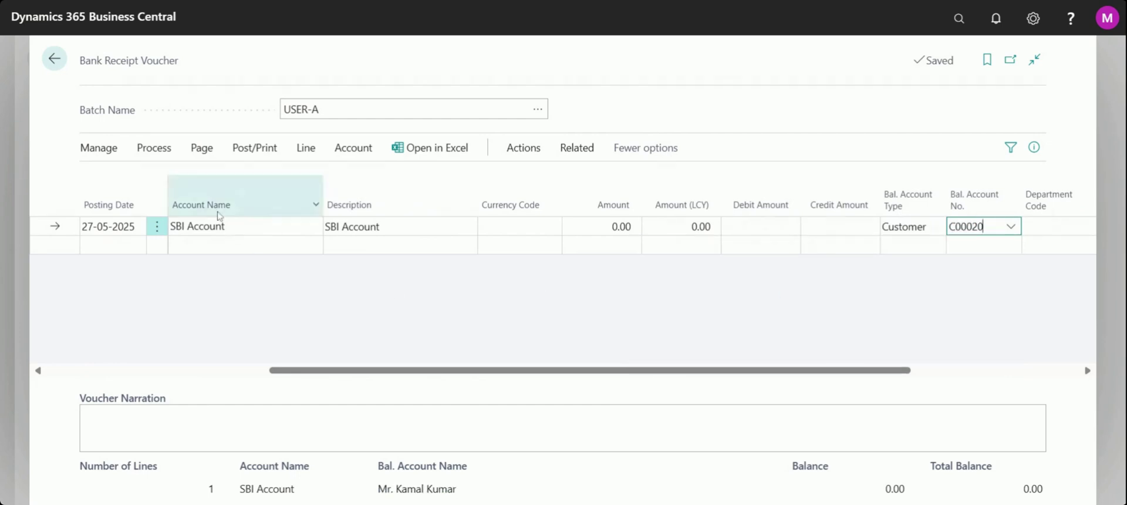
Open Apply Entries for the SBI Account receipt line to list the customer's open invoices.
click(155, 150)
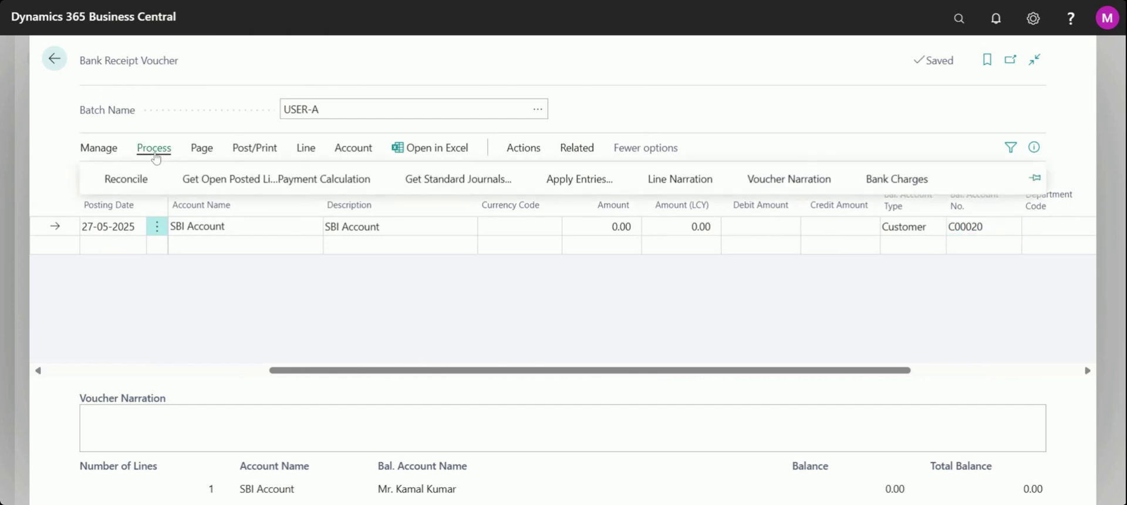
click(583, 187)
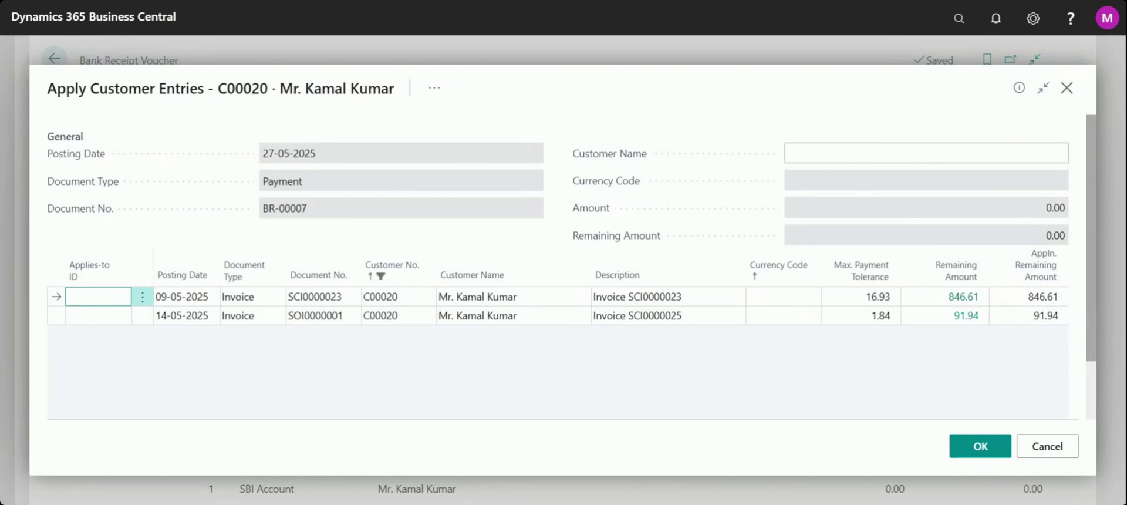
Examine the payment tolerance, discount date, discount possible and amount to apply fields of the customer's open invoices.
key(Tab)
key(Tab)
key(Tab)
key(Tab)
key(Tab)
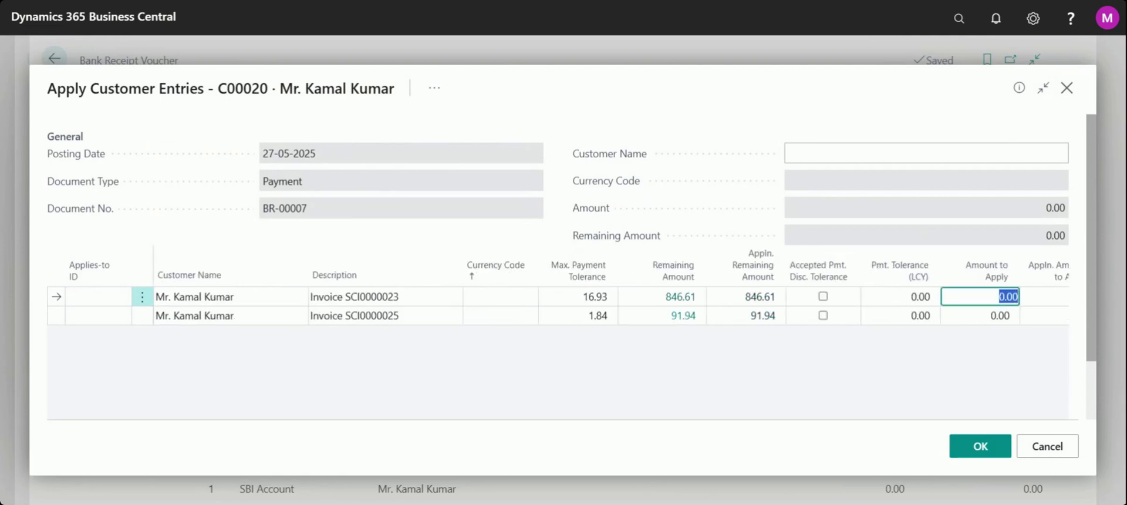
key(Tab)
key(Tab)
key(Tab)
key(Tab)
key(Tab)
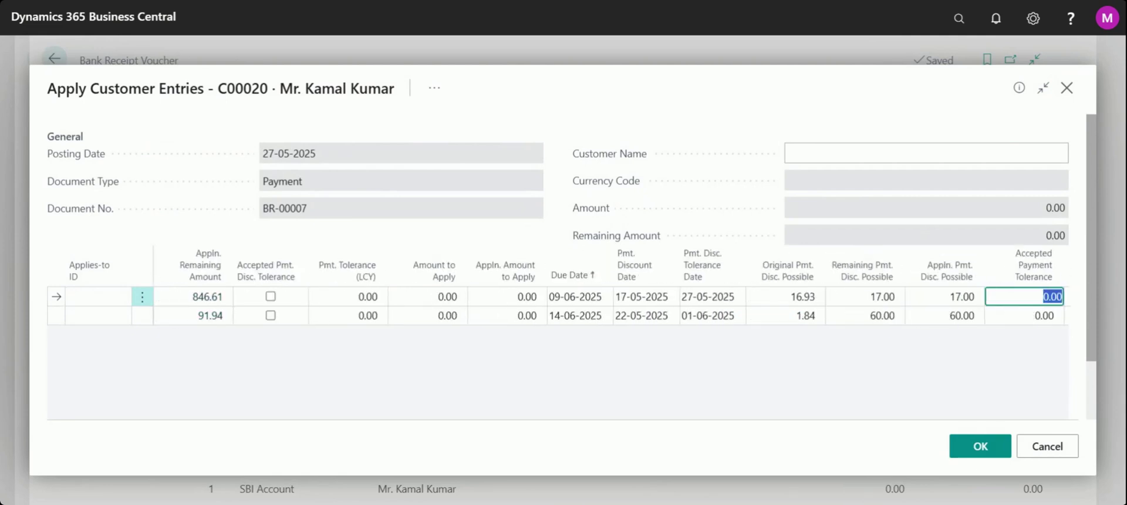
key(Tab)
key(Tab)
key(Tab)
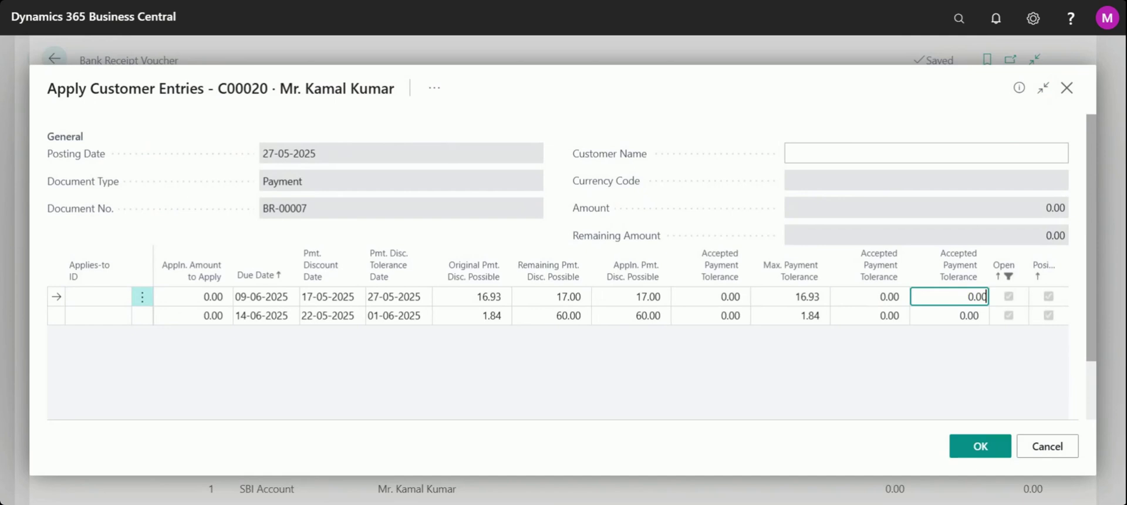
key(Tab)
key(Tab)
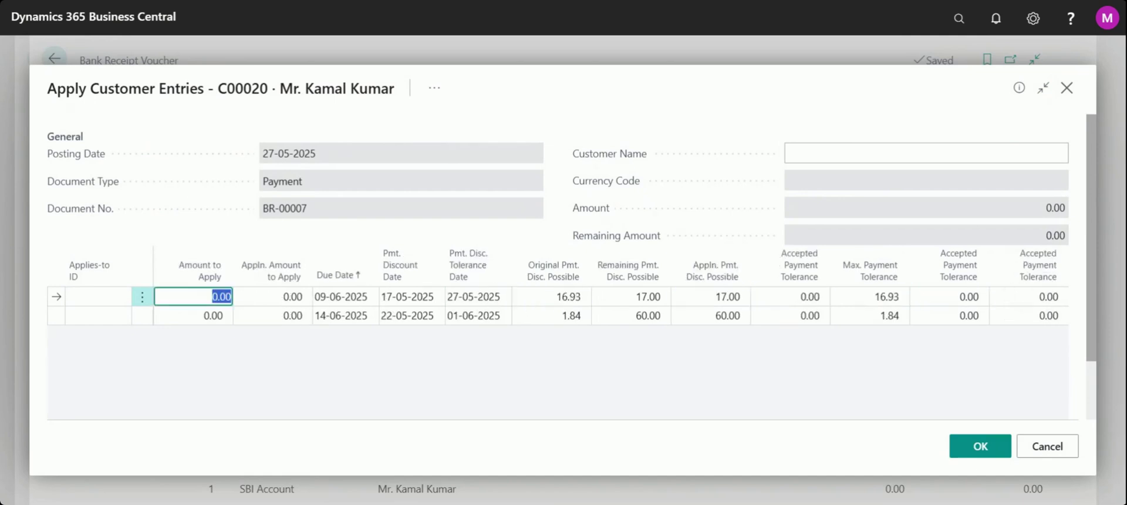
key(Tab)
key(shift+Tab)
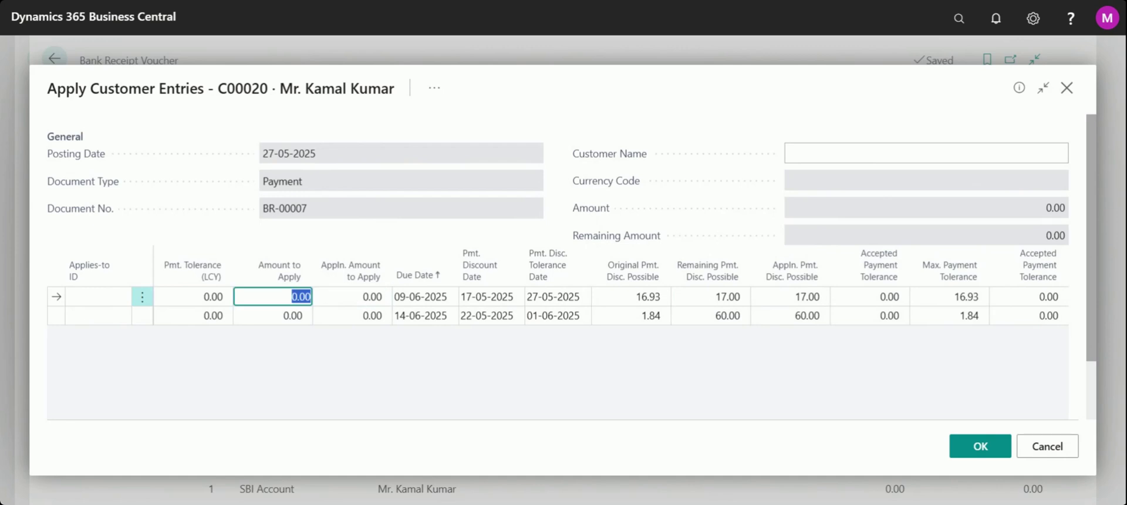
key(shift+Tab)
key(shift+Tab)
key(shift+Tab)
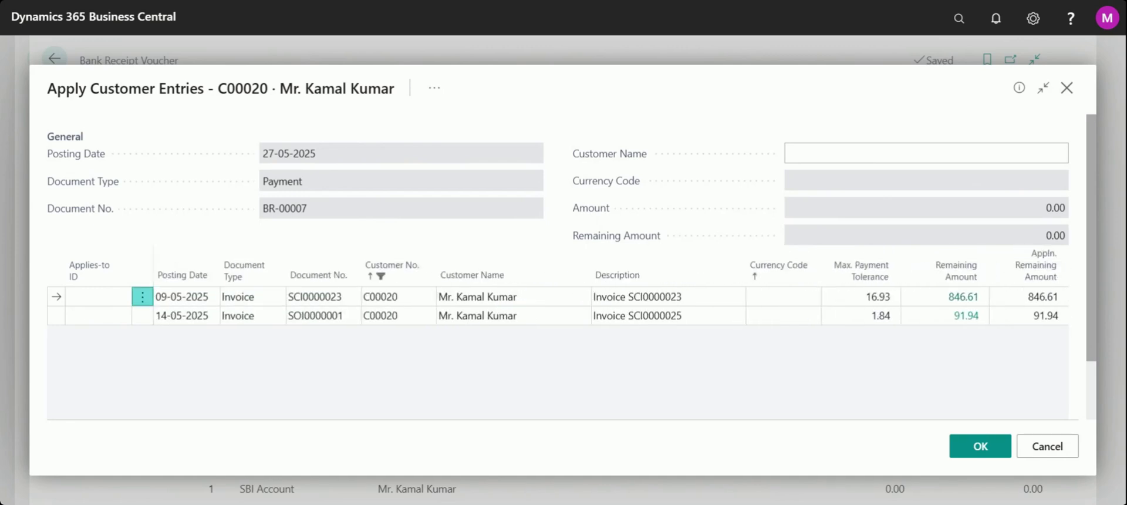
key(shift+Tab)
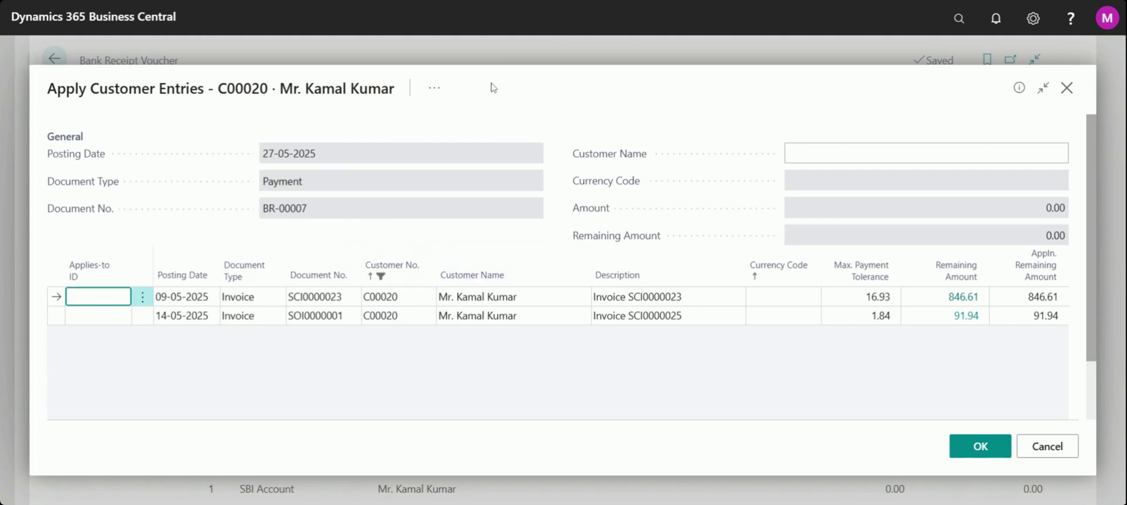
Set the Applies-to ID on the invoice posted 09-05-2025 so the receipt applies to it.
click(434, 89)
mouse_move(469, 116)
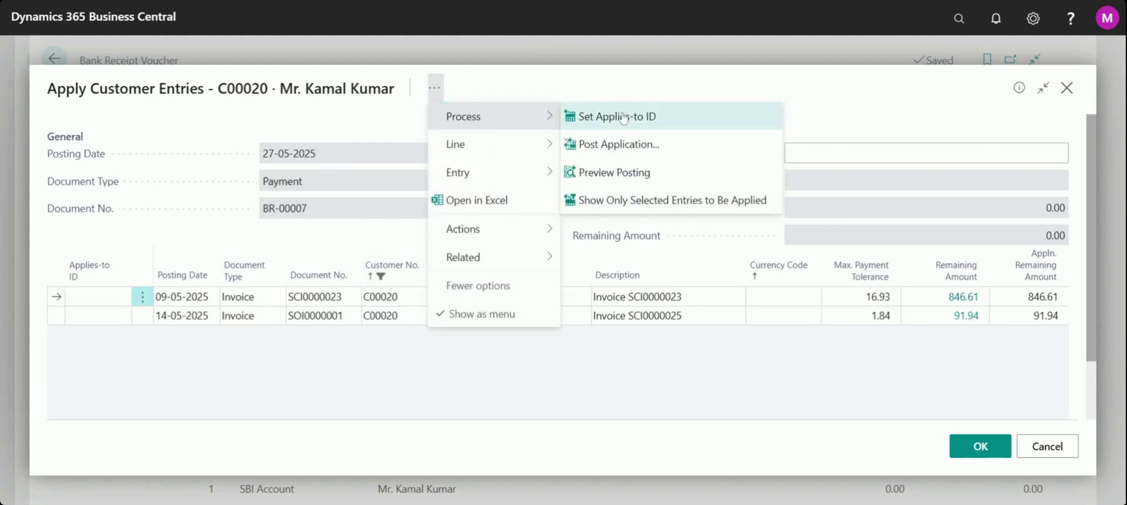
click(625, 116)
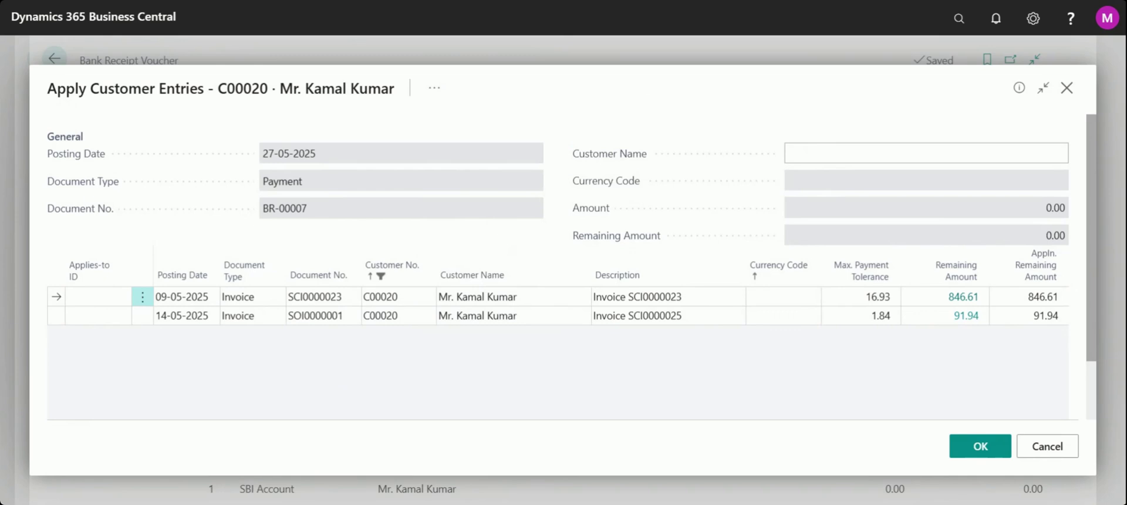
key(shift+F11)
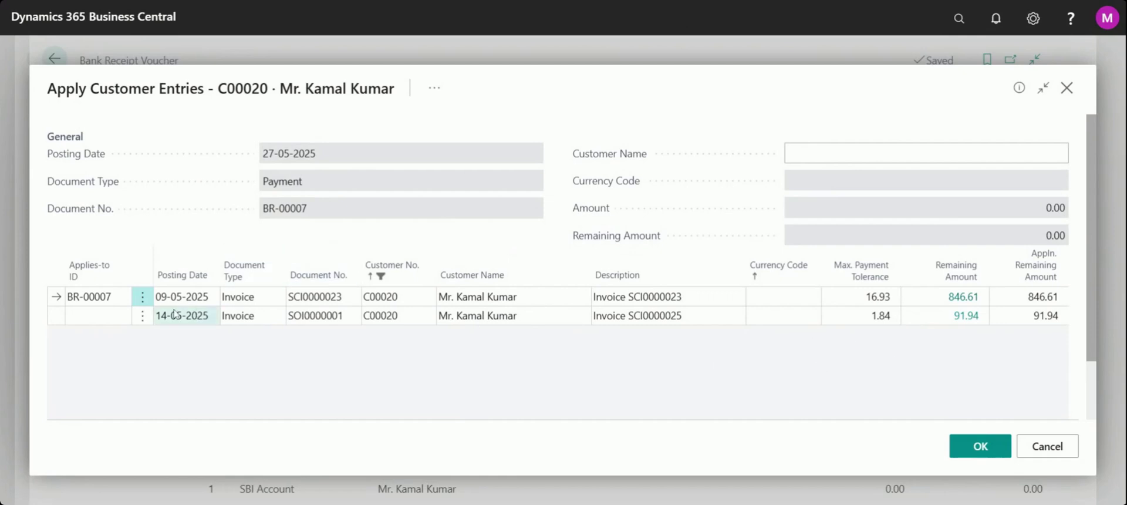
Check the Applies-to ID and the Amount to Apply on the invoice posted 09-05-2025.
click(88, 296)
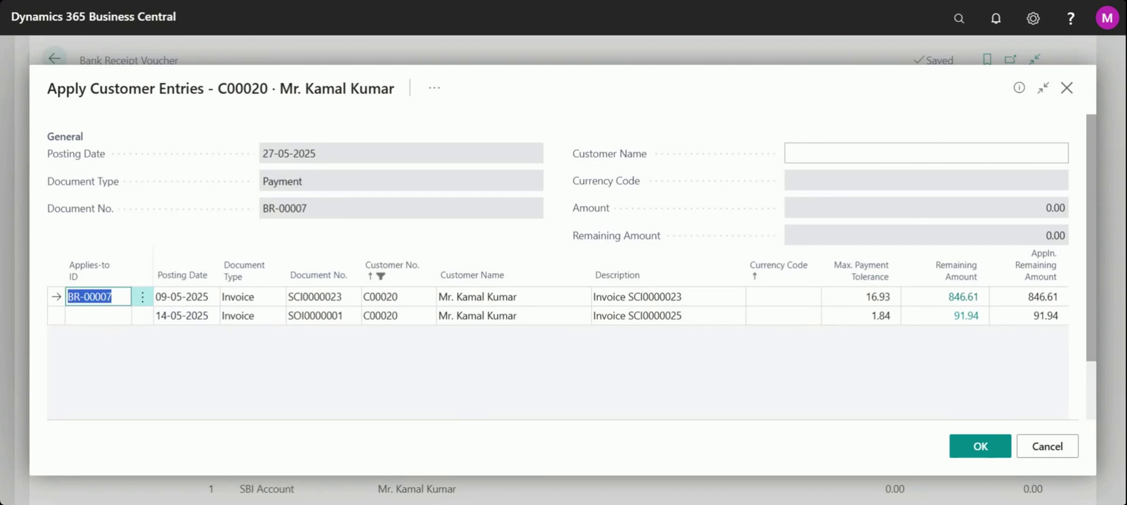
key(Tab)
key(Tab)
key(Tab)
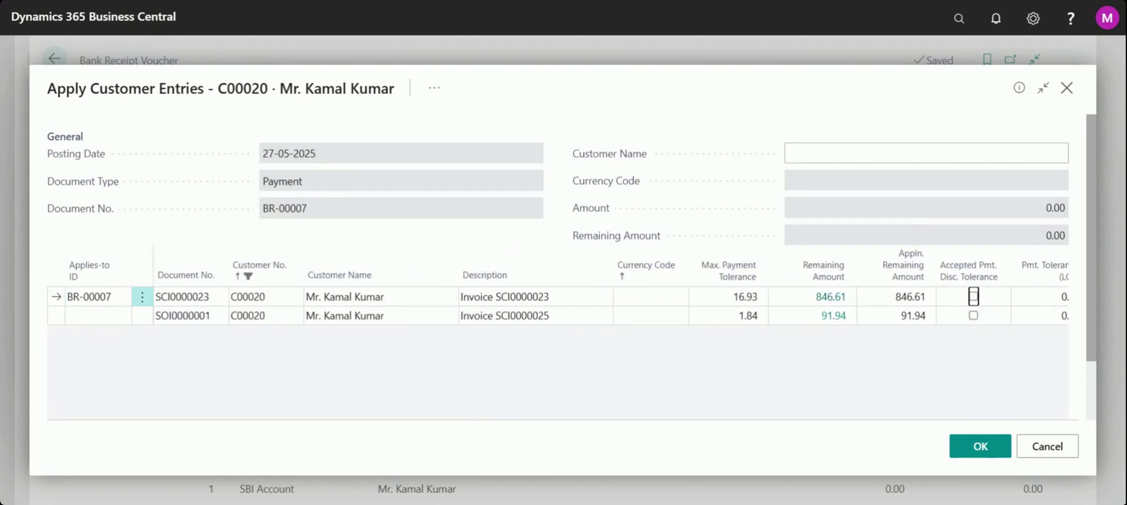
key(Tab)
key(Tab)
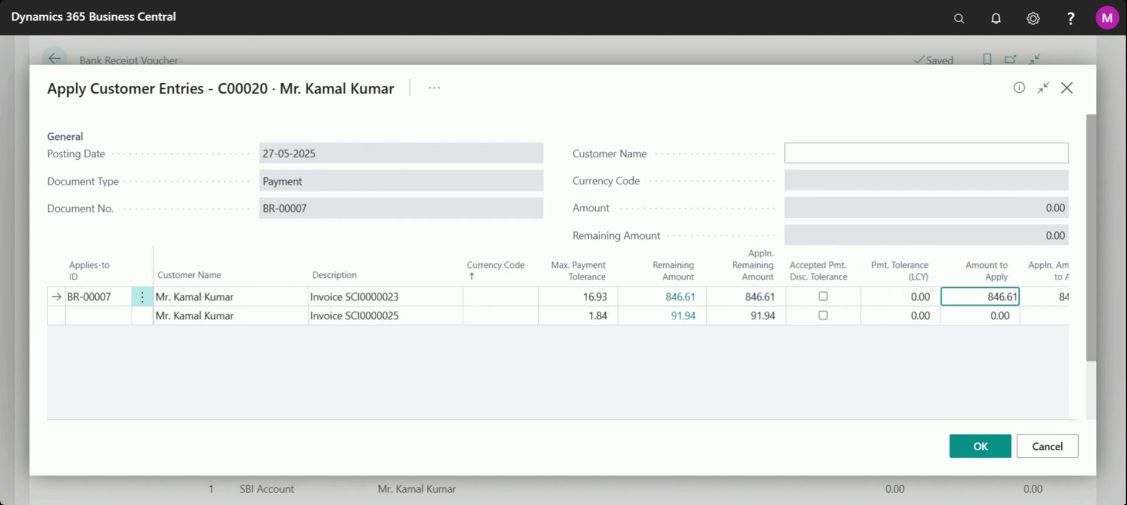
key(Tab)
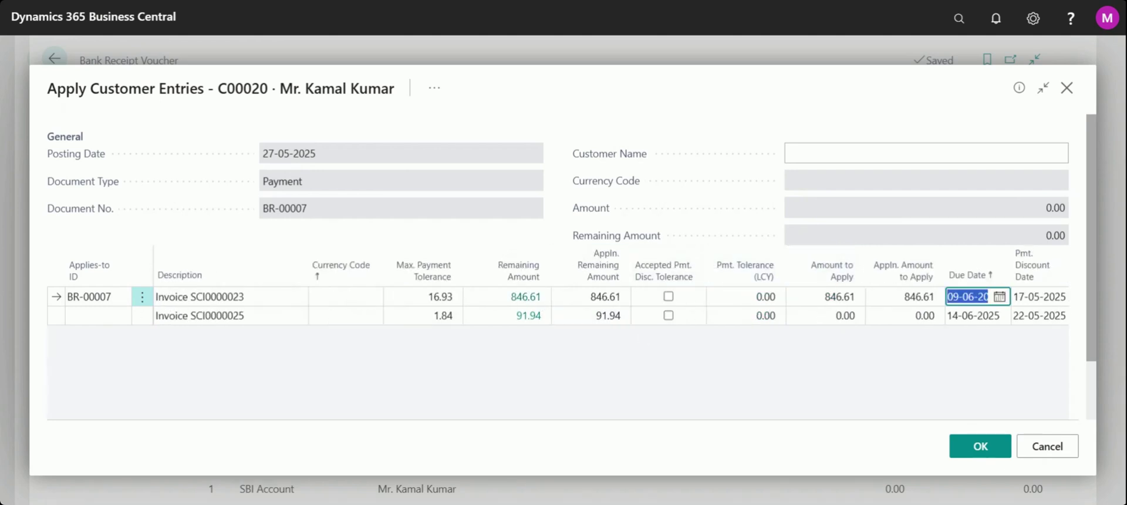
click(825, 296)
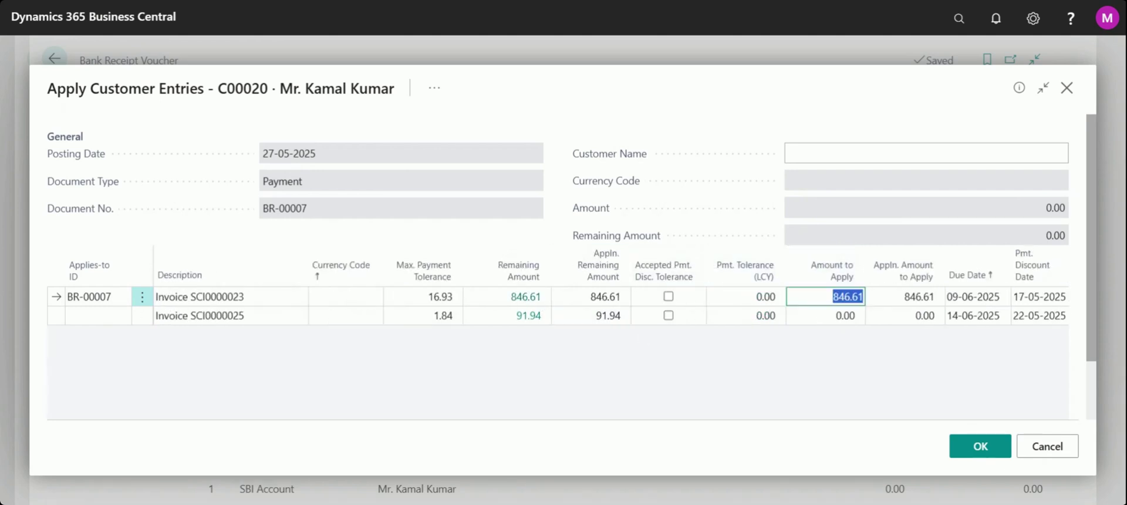
Clear the Applies-to ID on the invoice posted 09-05-2025, check its Amount to Apply, and set the ID again.
click(435, 88)
mouse_move(456, 115)
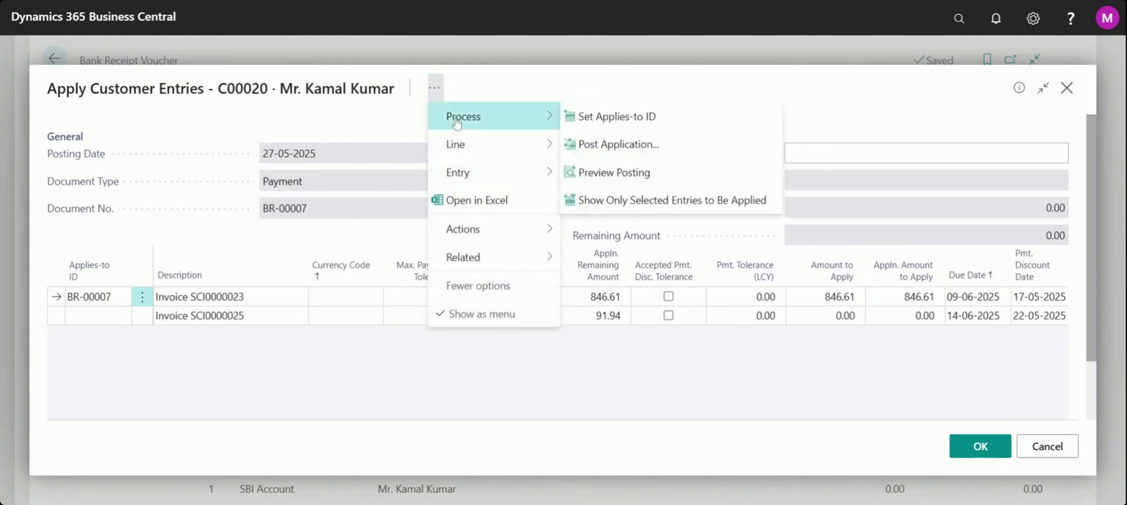
click(611, 115)
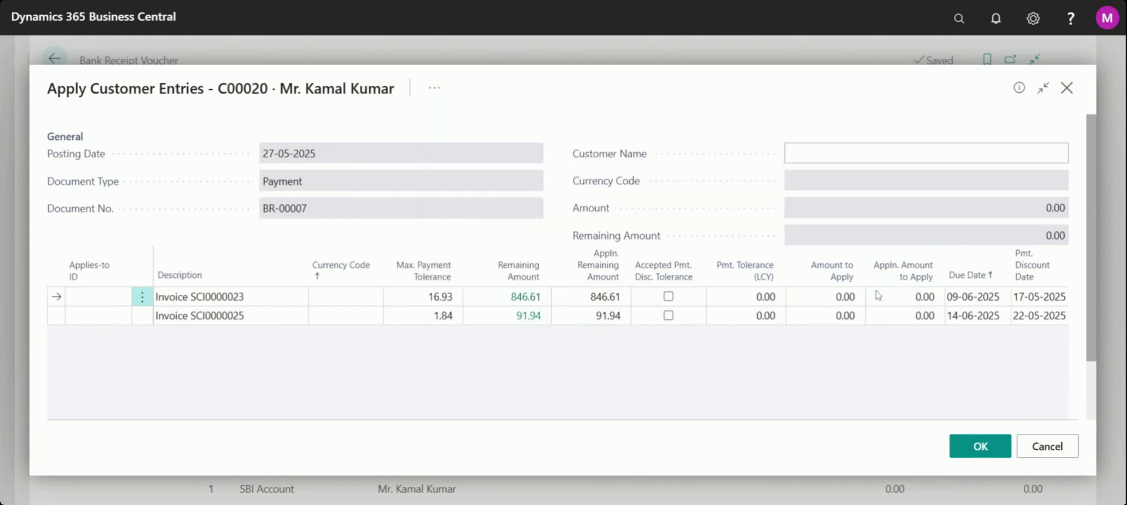
click(835, 297)
double_click(843, 297)
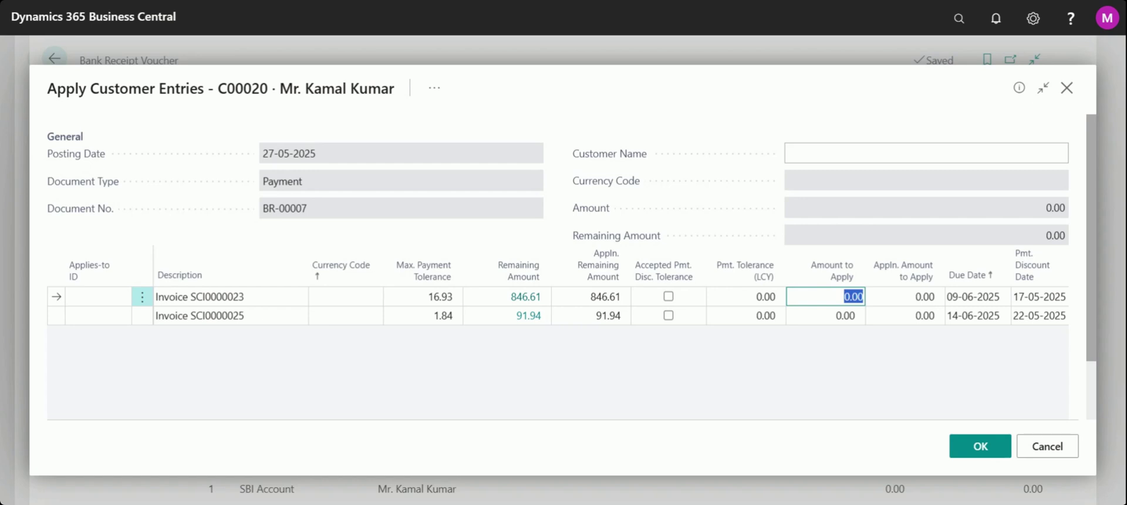
click(434, 88)
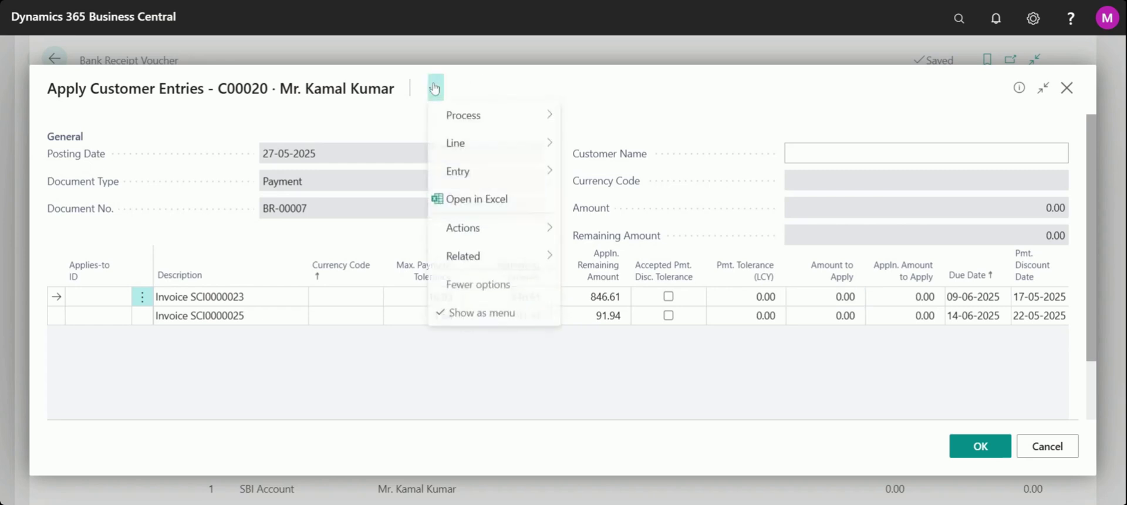
mouse_move(466, 116)
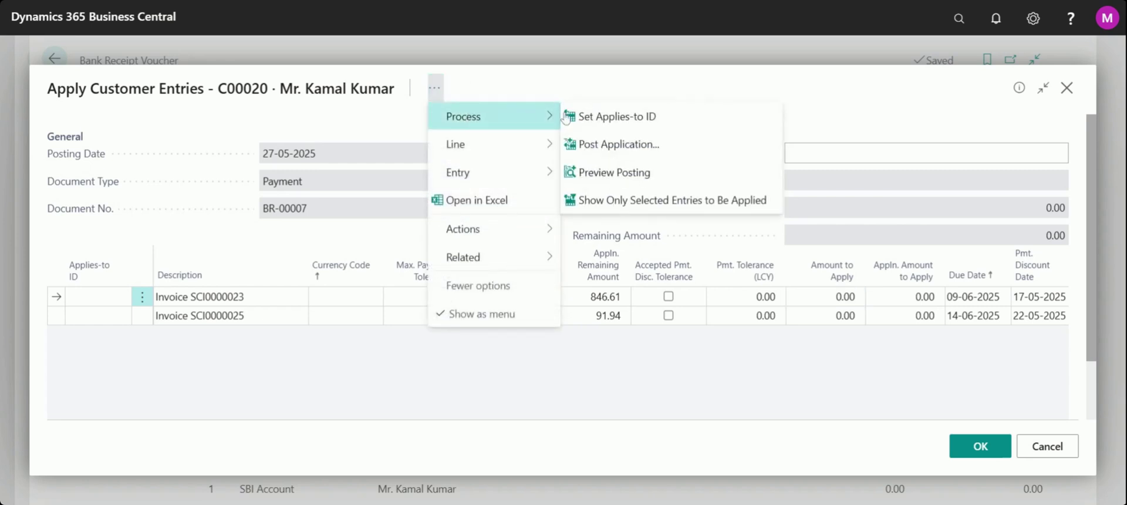
click(583, 117)
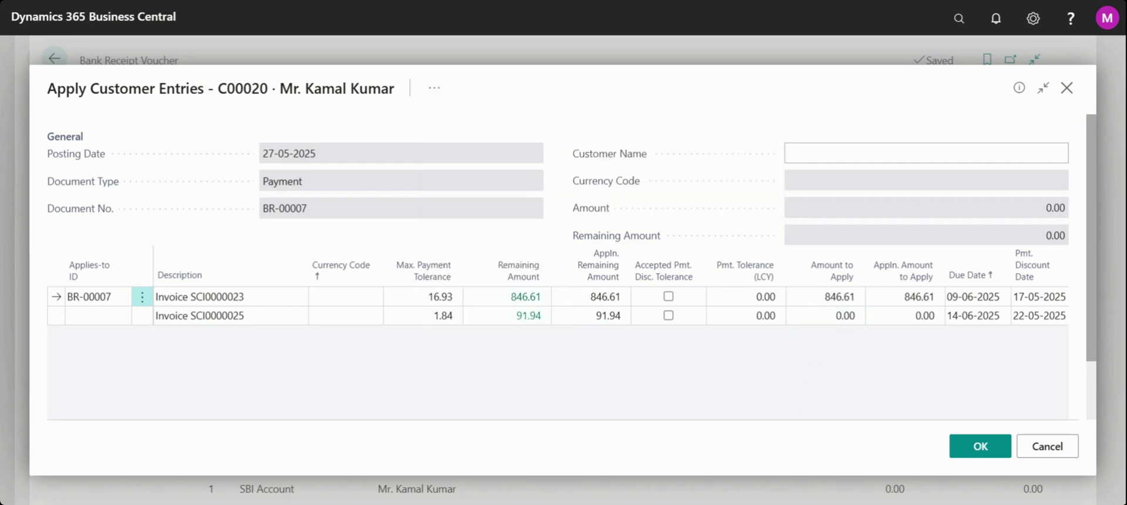
Review the marked invoice's Amount to Apply, Max. Payment Tolerance and Pmt. Discount Date.
click(824, 296)
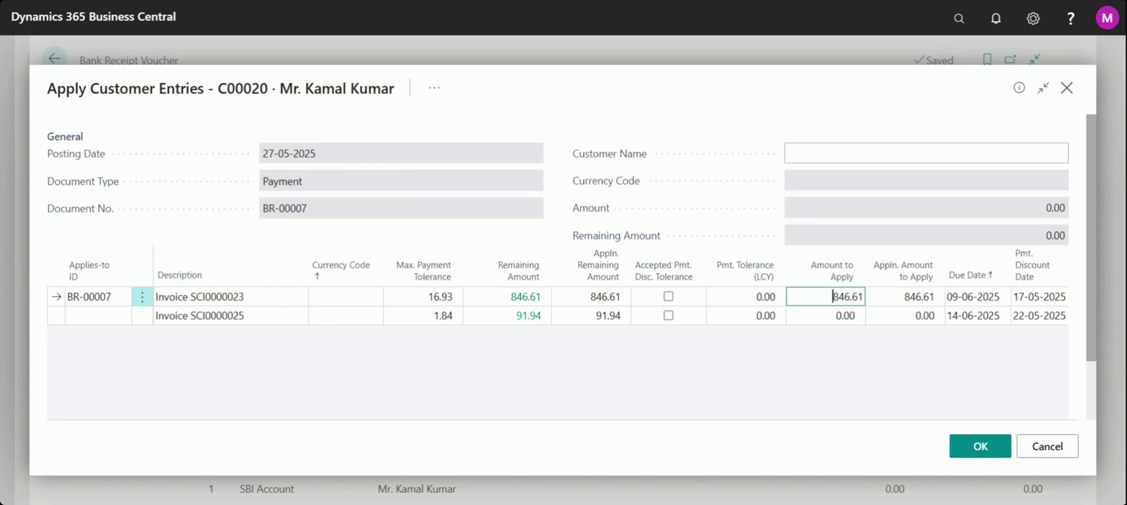
key(ctrl+a)
click(428, 296)
key(ctrl+a)
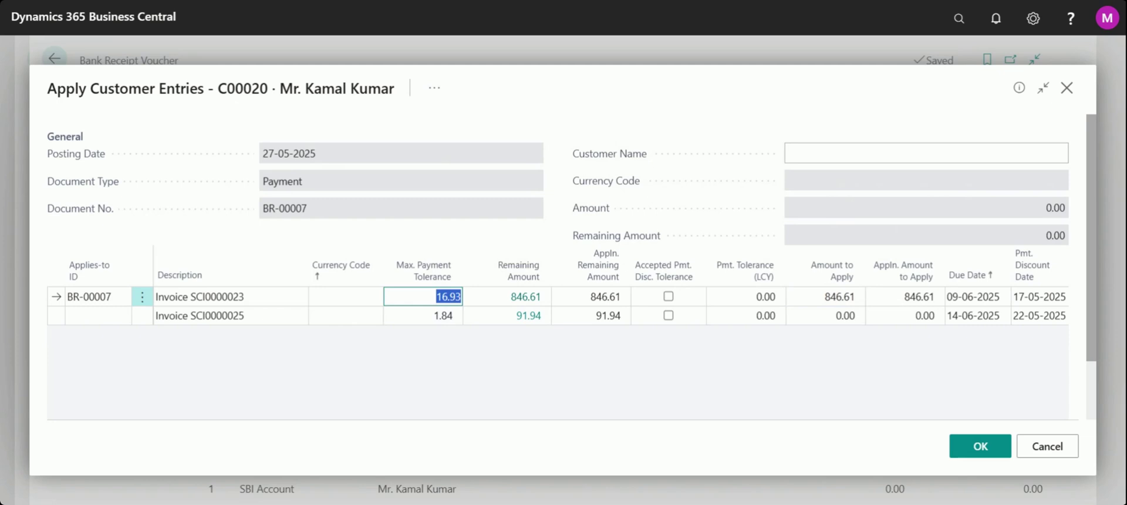
key(Tab)
key(Tab)
key(Tab)
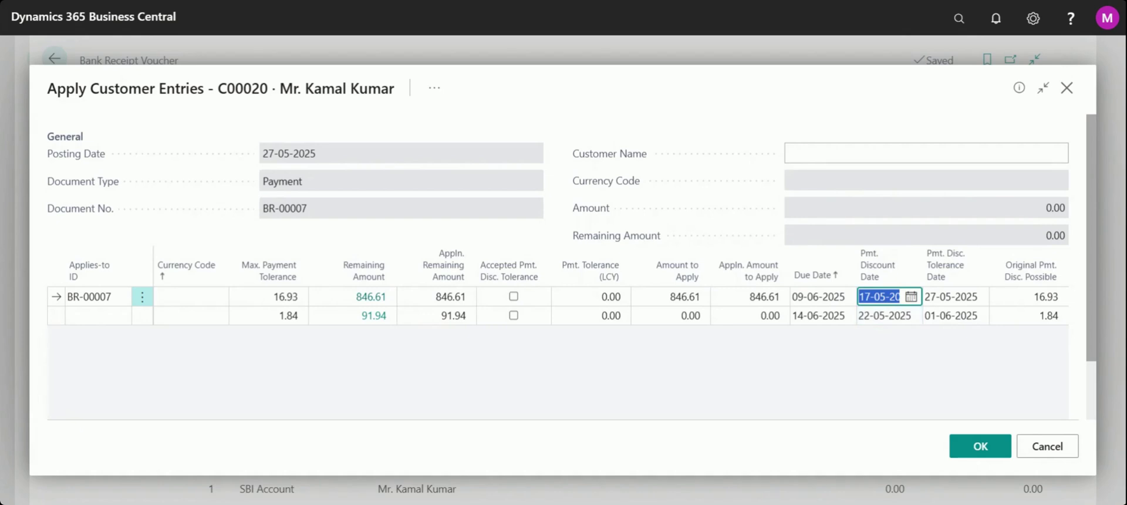
click(874, 296)
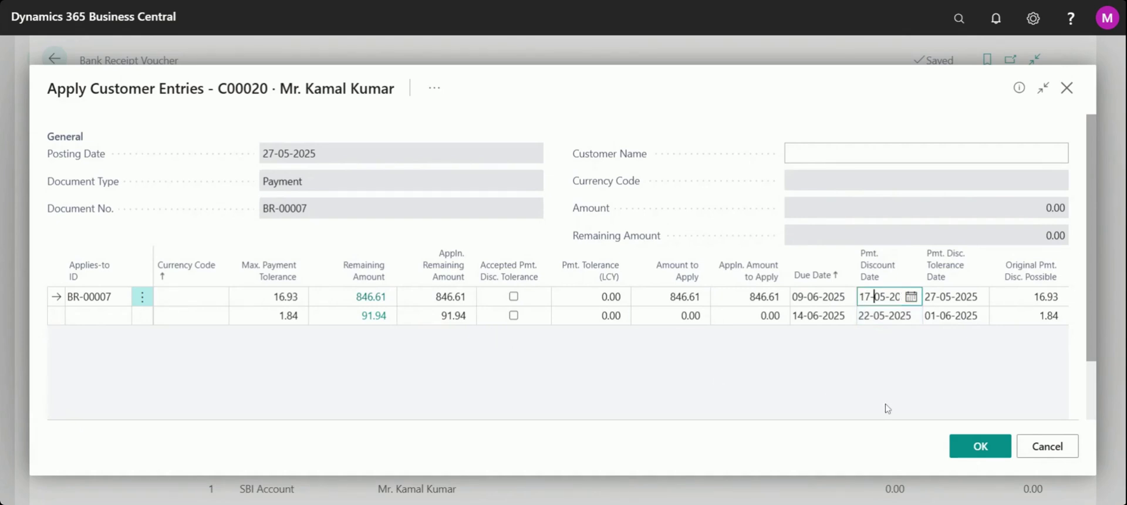
Compare the marked invoice's posting date with its payment discount date, discount tolerance date and possible discount amounts.
click(181, 298)
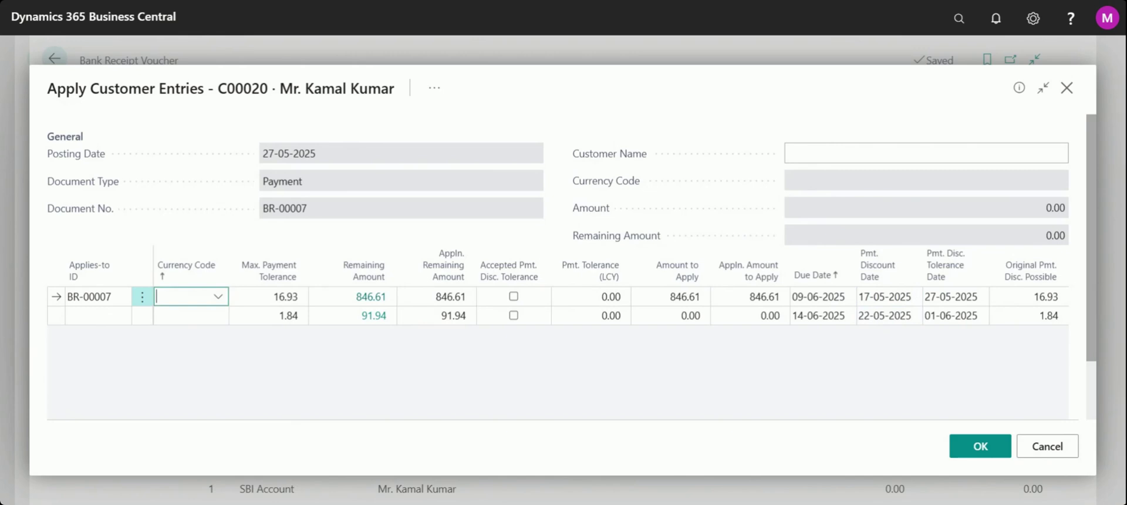
key(Left)
key(Left)
key(Left)
key(Left)
key(Left)
key(Left)
key(Left)
key(Left)
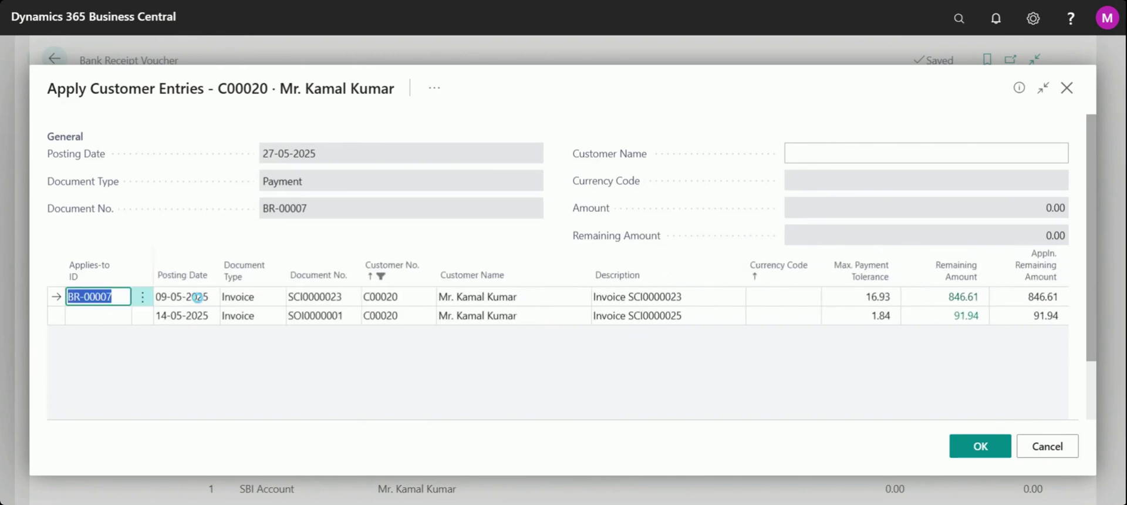
click(168, 299)
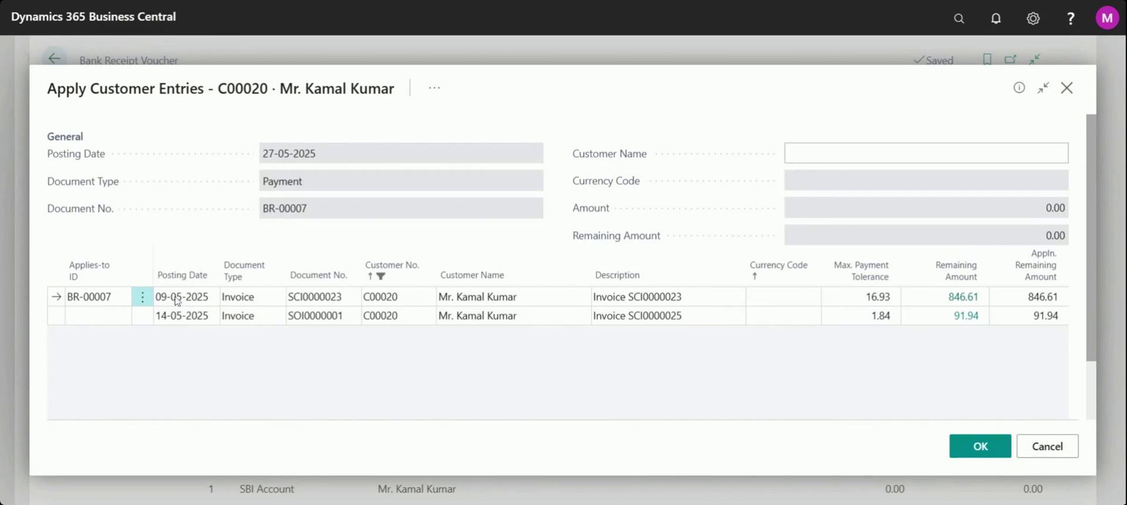
key(Tab)
key(Tab)
key(Tab)
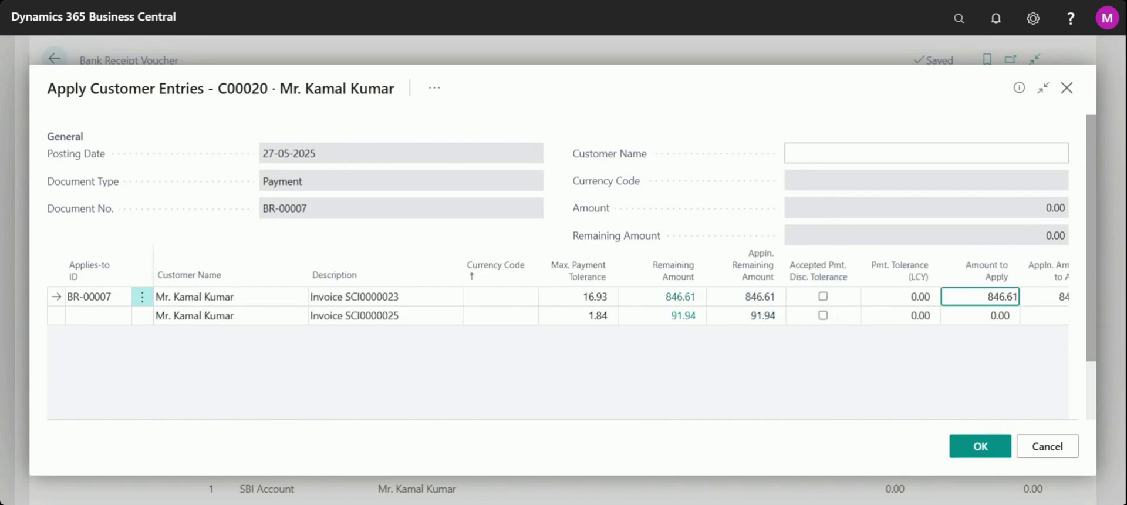
key(Tab)
key(Tab)
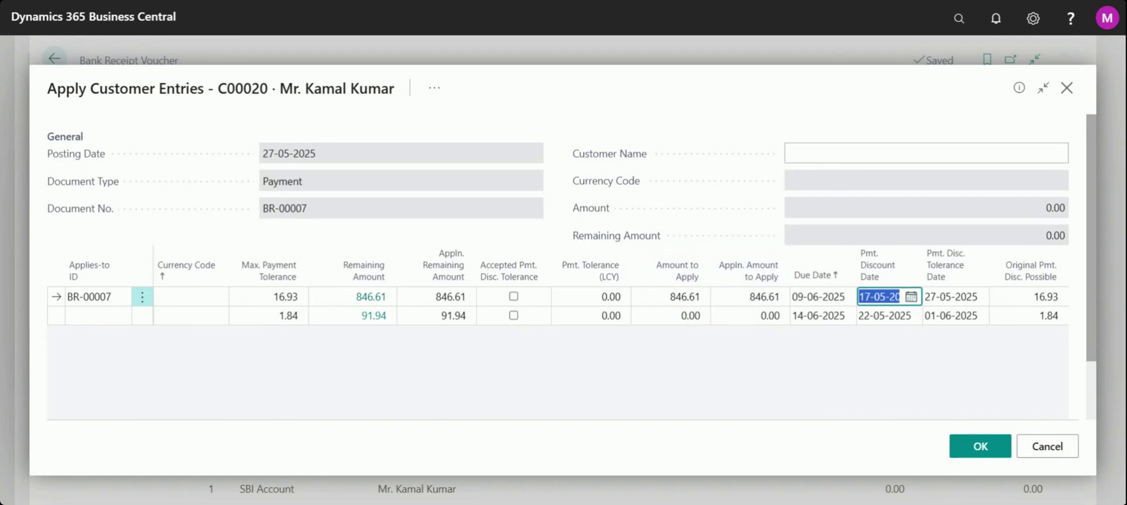
click(859, 437)
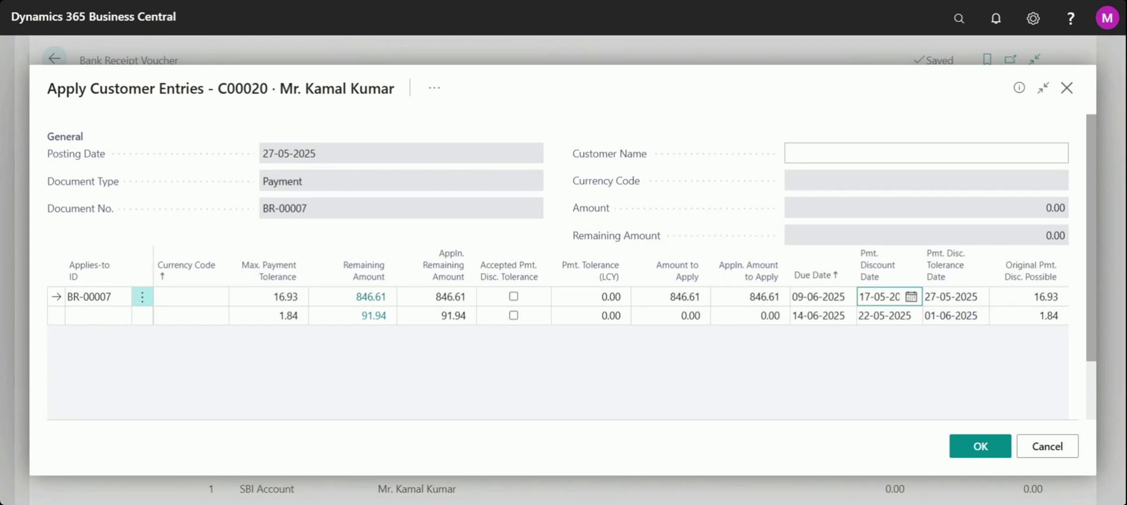
click(961, 296)
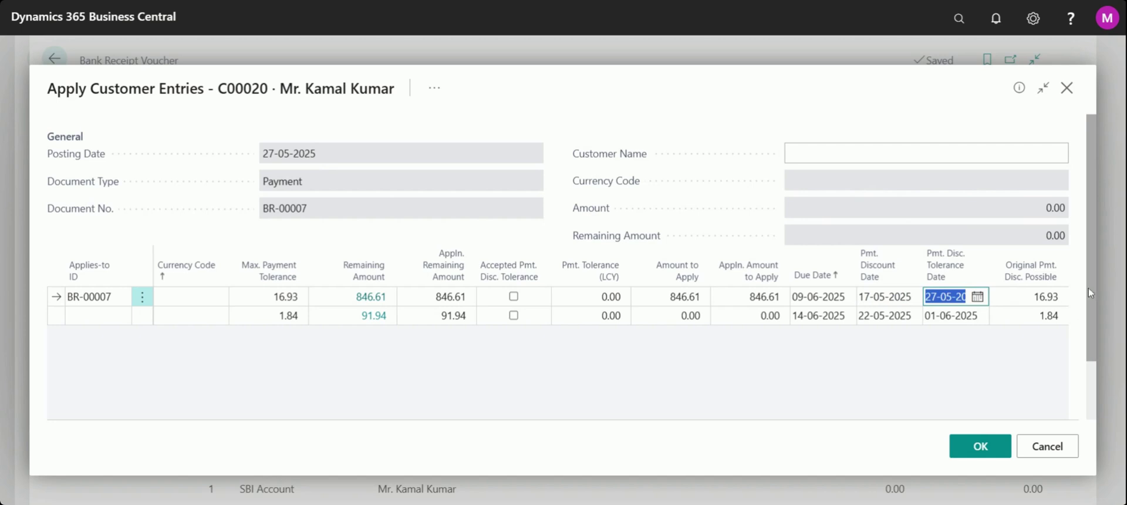
click(1010, 300)
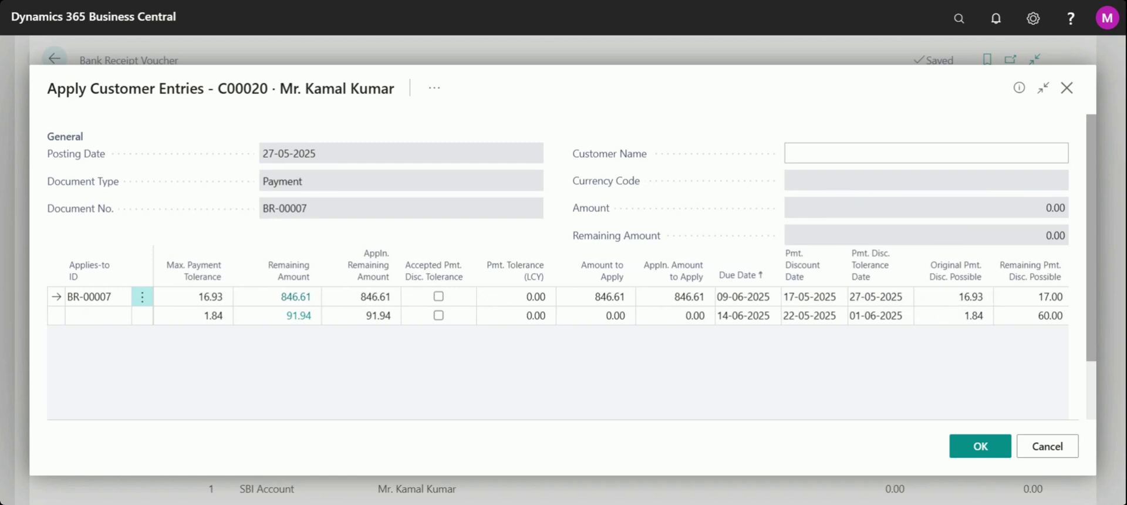
Review the marked invoice's Remaining Pmt. Disc. Possible, Max. Payment Tolerance and Accepted Payment Tolerance.
click(1038, 297)
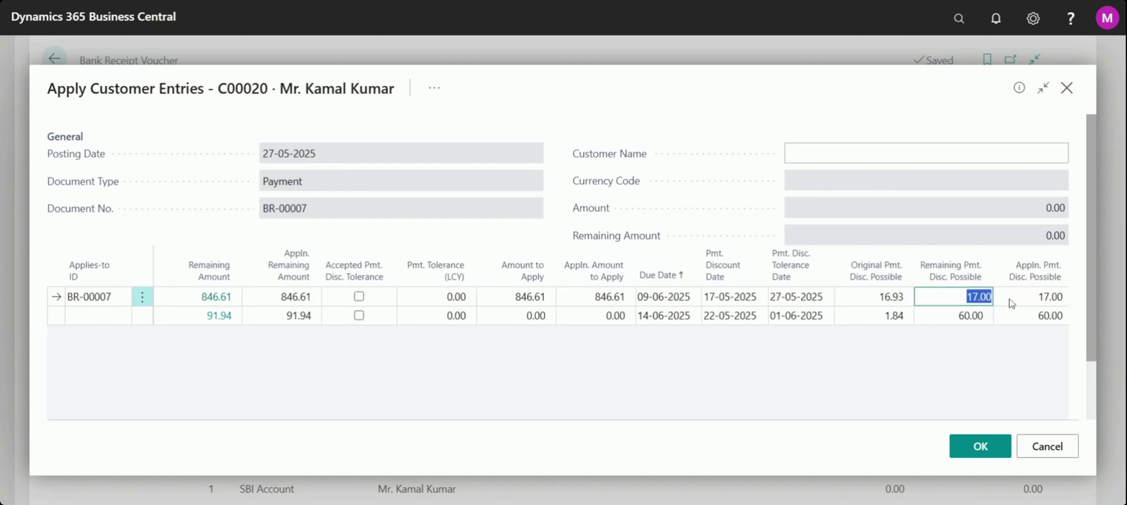
key(Tab)
key(Tab)
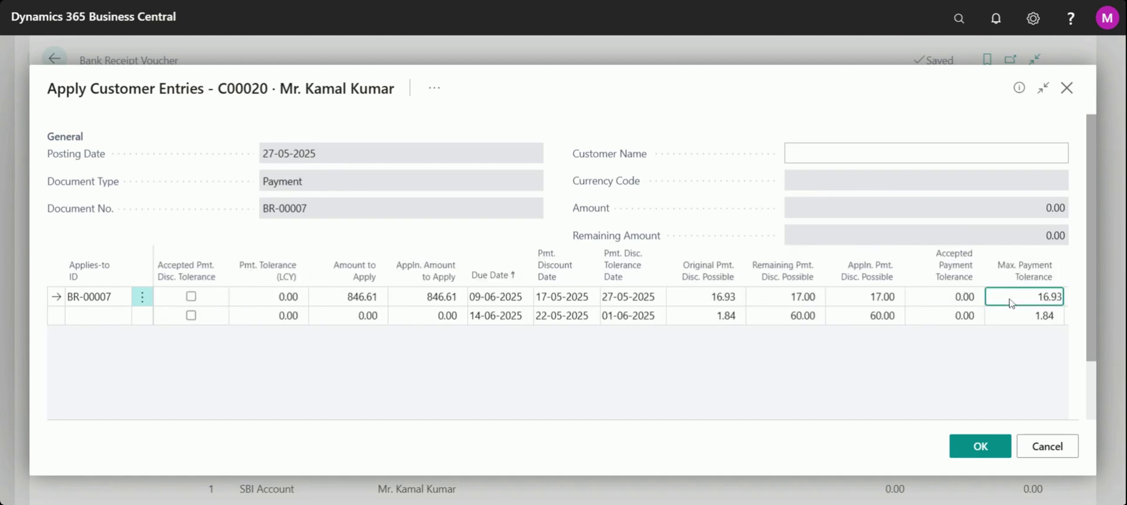
key(Tab)
key(Tab)
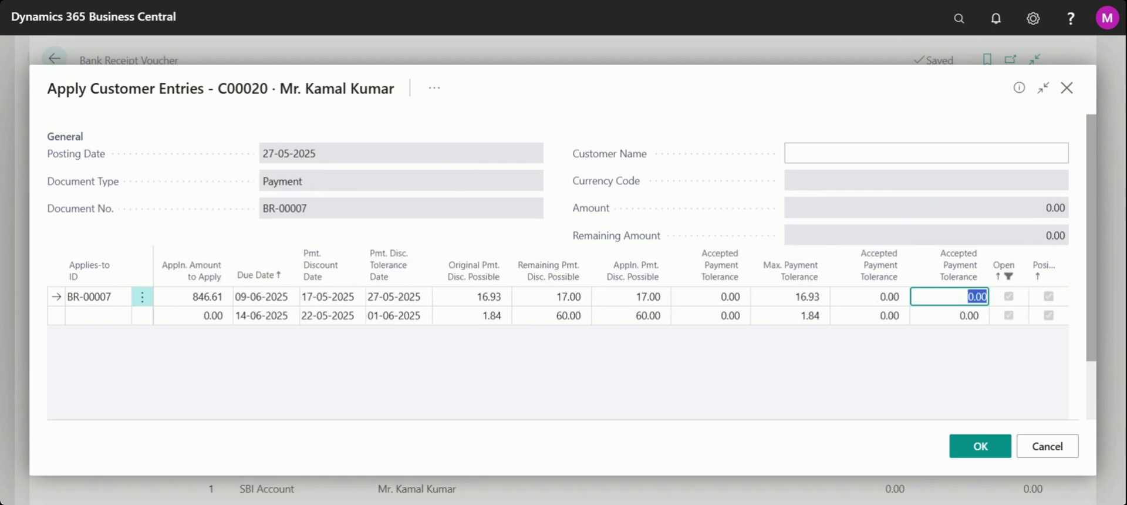
key(Left)
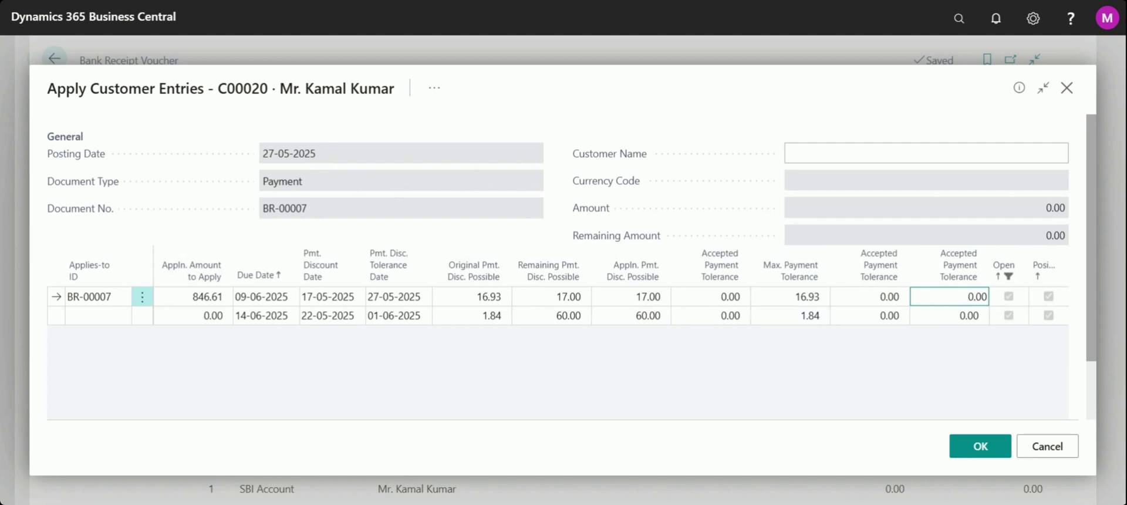
Compare the marked invoice's Max. Payment Tolerance with its remaining and application payment discount possible amounts.
click(803, 297)
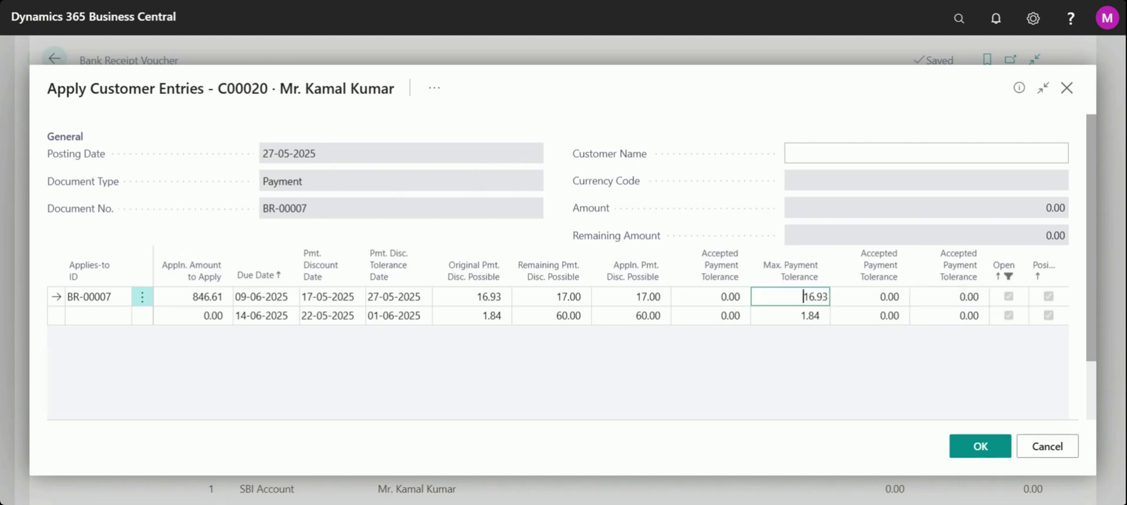
double_click(802, 297)
click(643, 298)
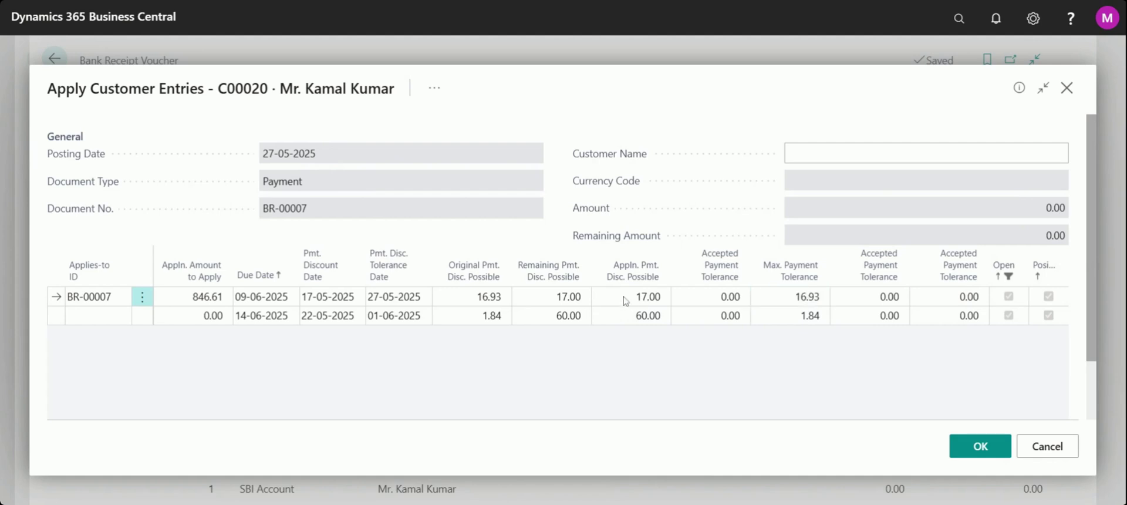
click(576, 296)
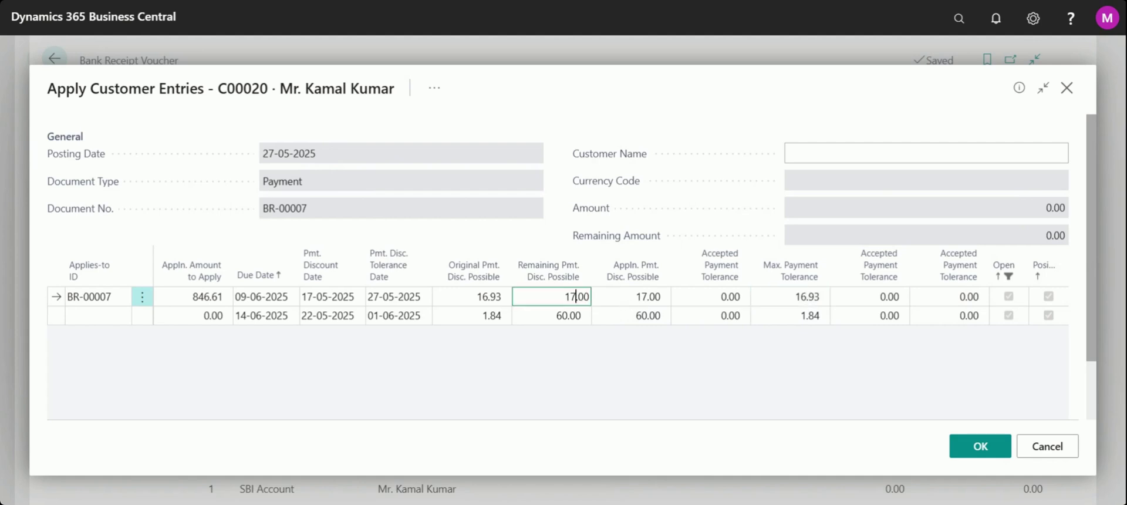
double_click(575, 297)
key(Home)
click(795, 297)
click(803, 296)
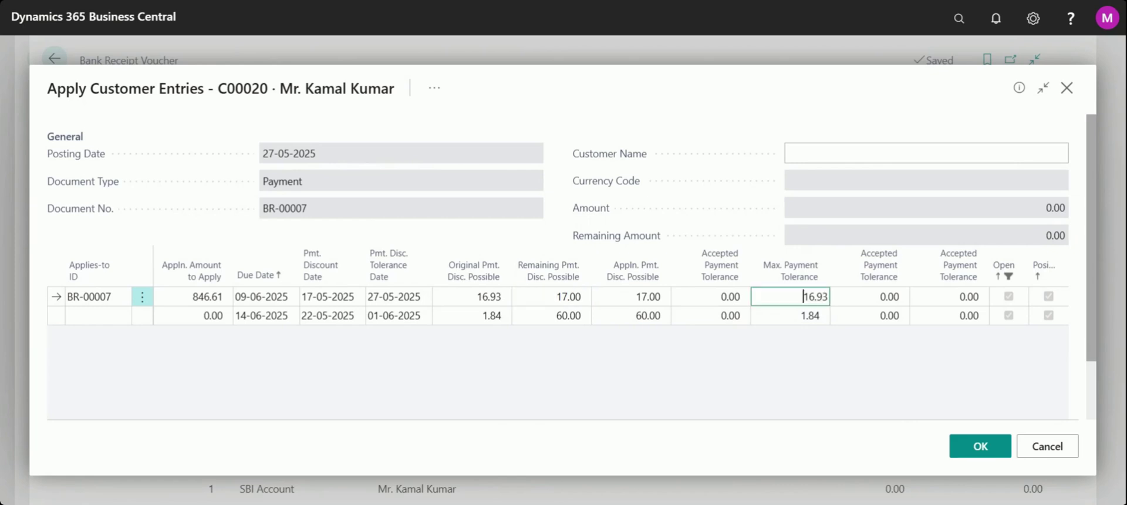
key(shift+End)
key(Tab)
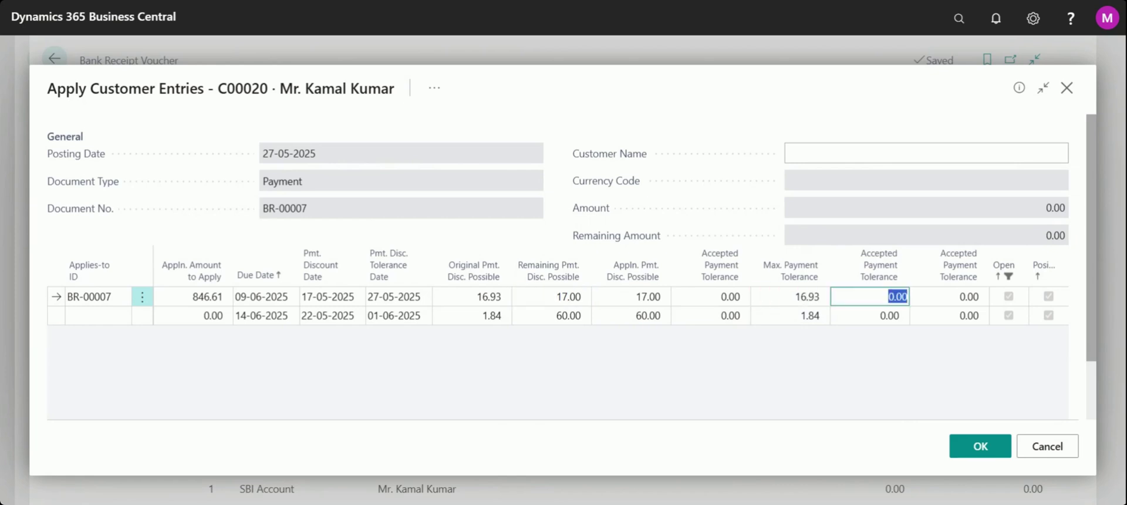
Set the marked invoice's Max. Payment Tolerance and Accepted Payment Tolerance to 50.
click(795, 297)
click(804, 296)
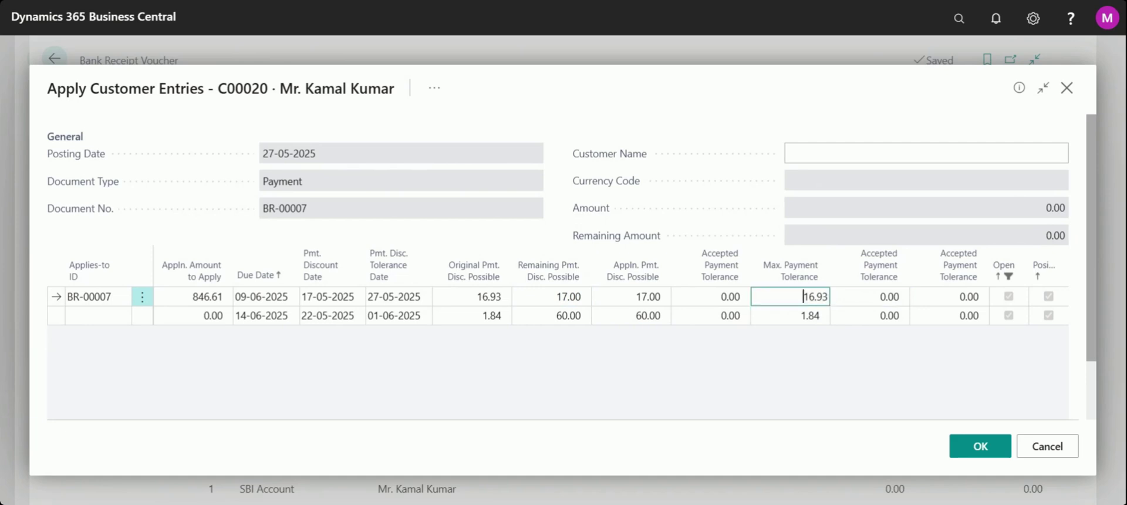
double_click(809, 297)
text(50)
key(Tab)
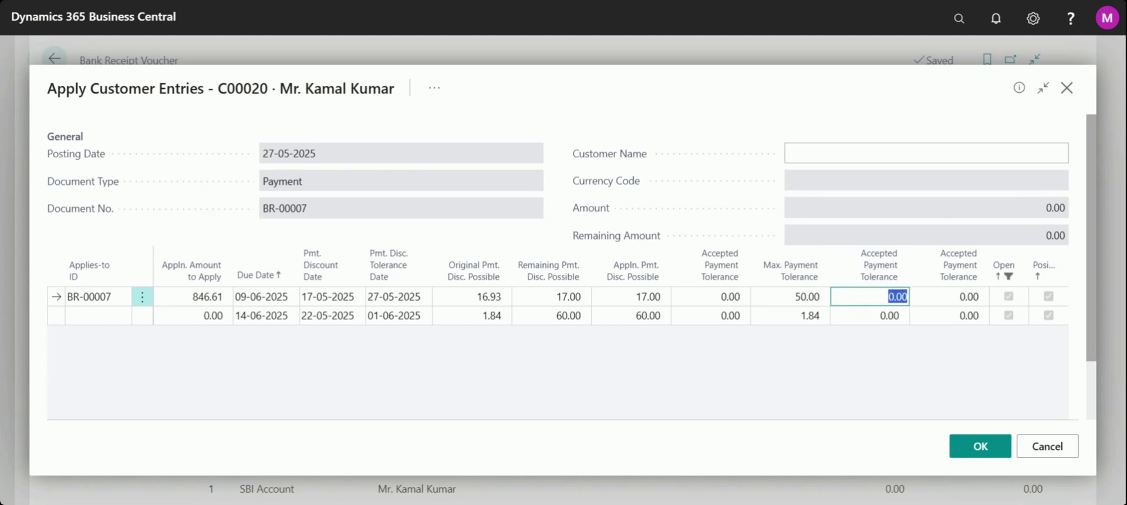
text(50)
key(Tab)
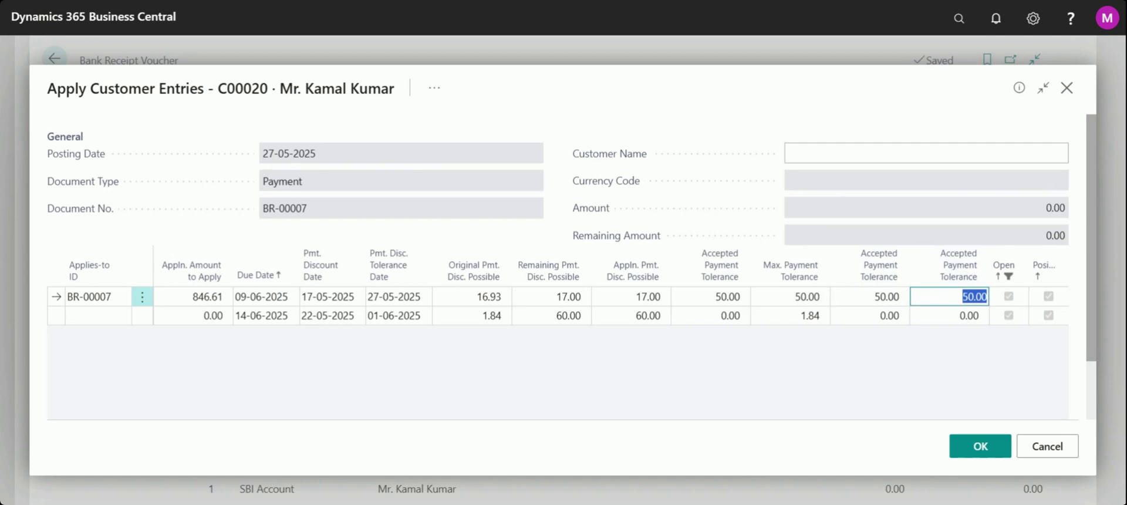
Confirm the entry application and answer the payment discount tolerance warning with Do Not Accept the Late Payment Discount.
click(552, 297)
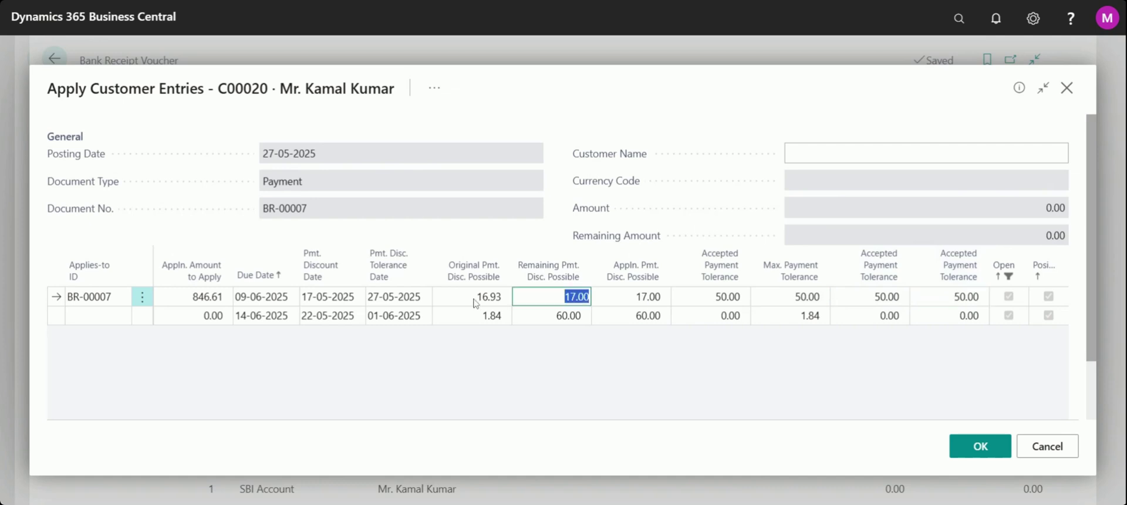
key(Home)
key(shift+End)
key(Tab)
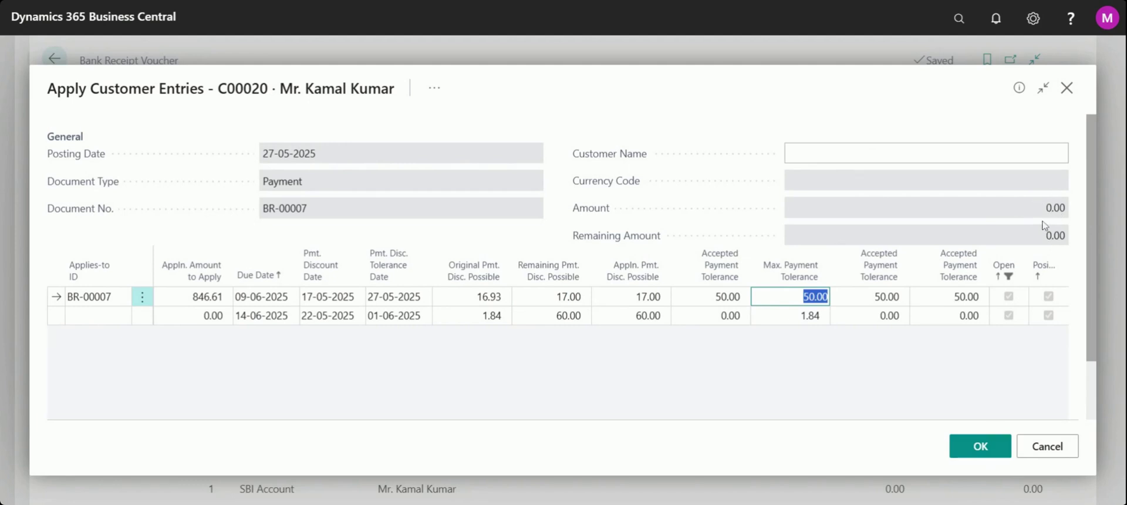
click(997, 447)
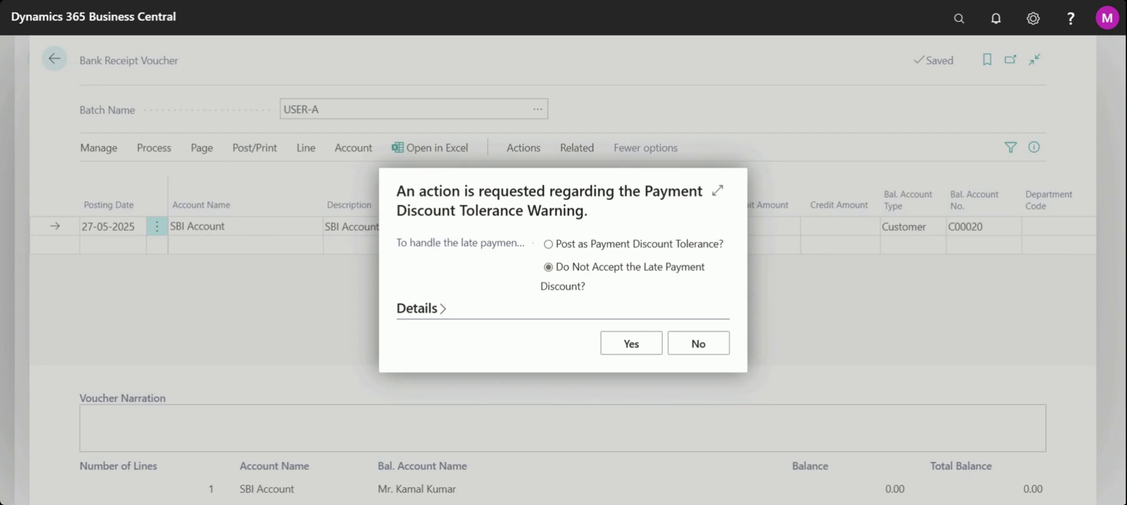
click(631, 345)
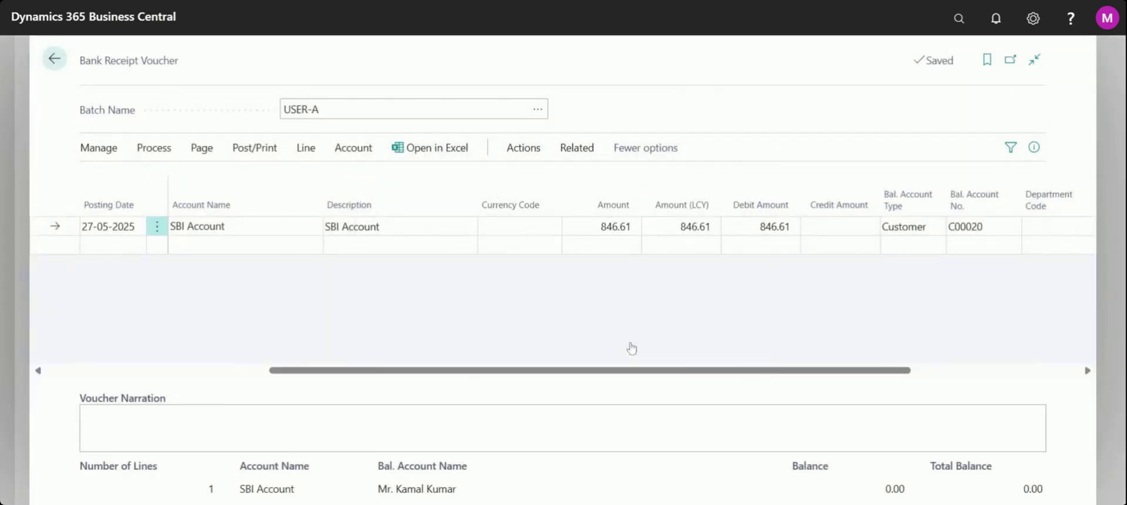
Check the Amount and Amount (LCY) on the bank receipt line, then review its applied customer entries without changing them.
click(601, 226)
key(ctrl+a)
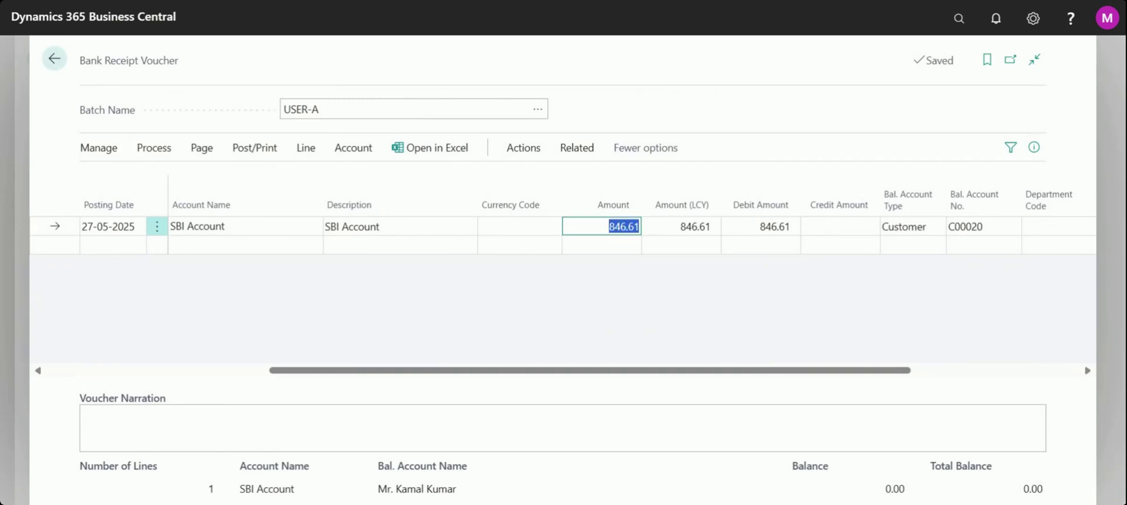
click(680, 226)
key(ctrl+a)
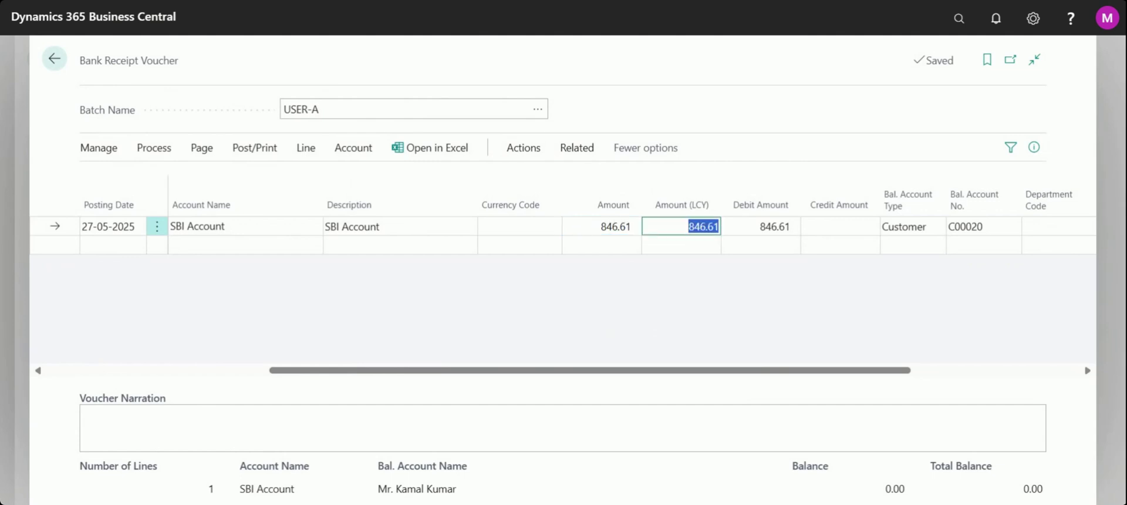
click(155, 149)
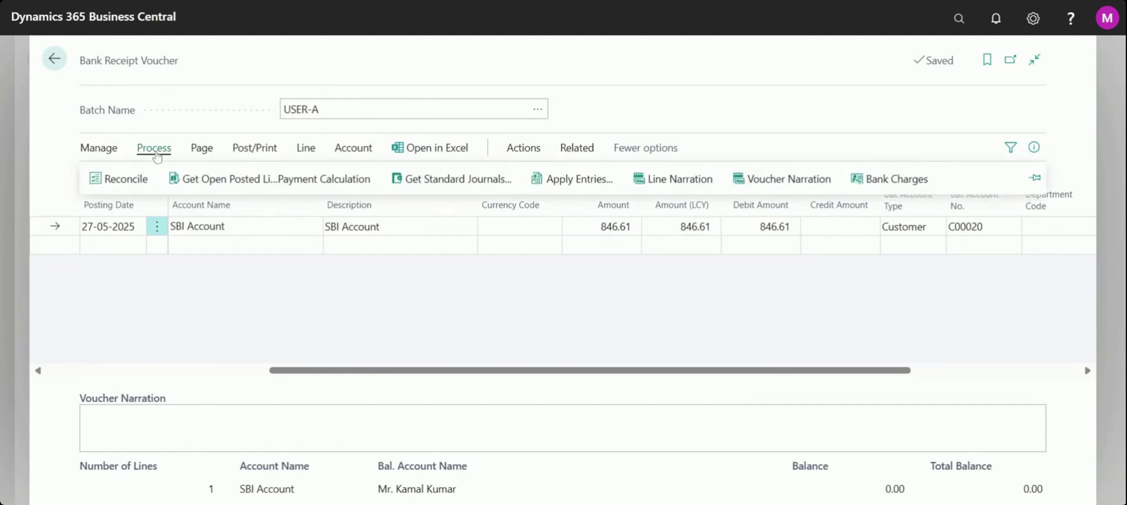
click(586, 180)
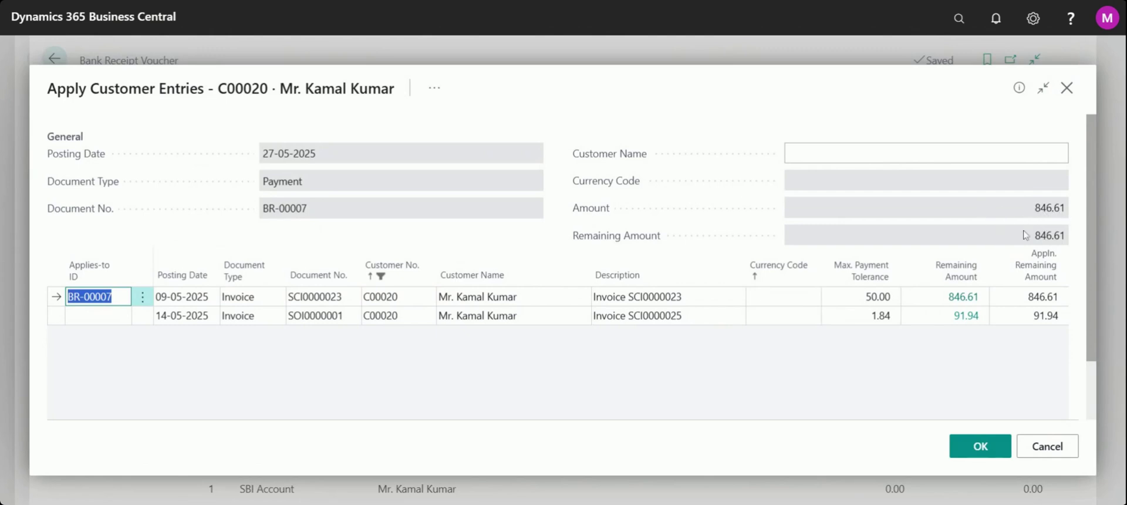
click(1045, 453)
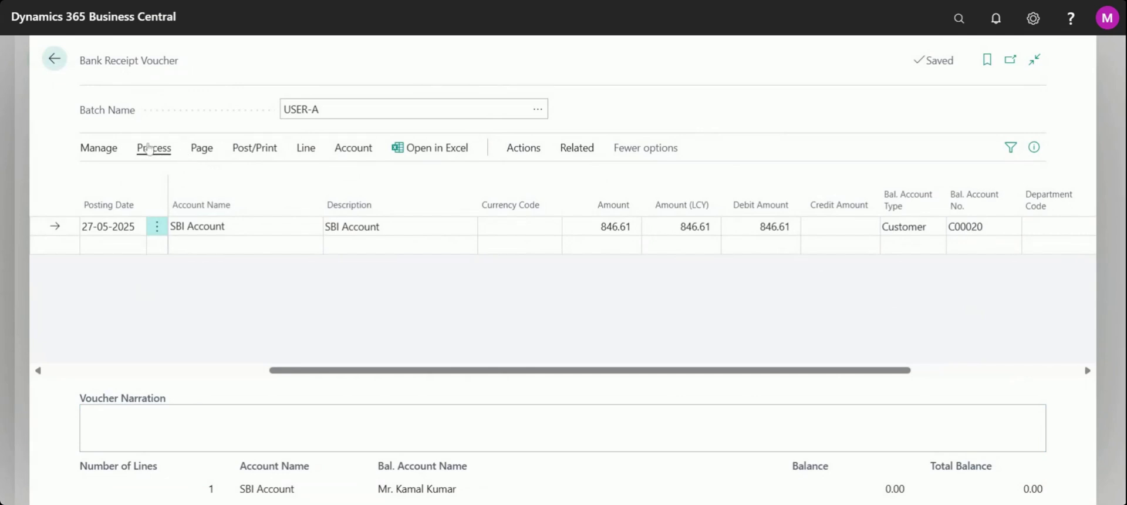
Preview the bank receipt's posting and examine the accounts and amounts of its G/L entries.
click(272, 150)
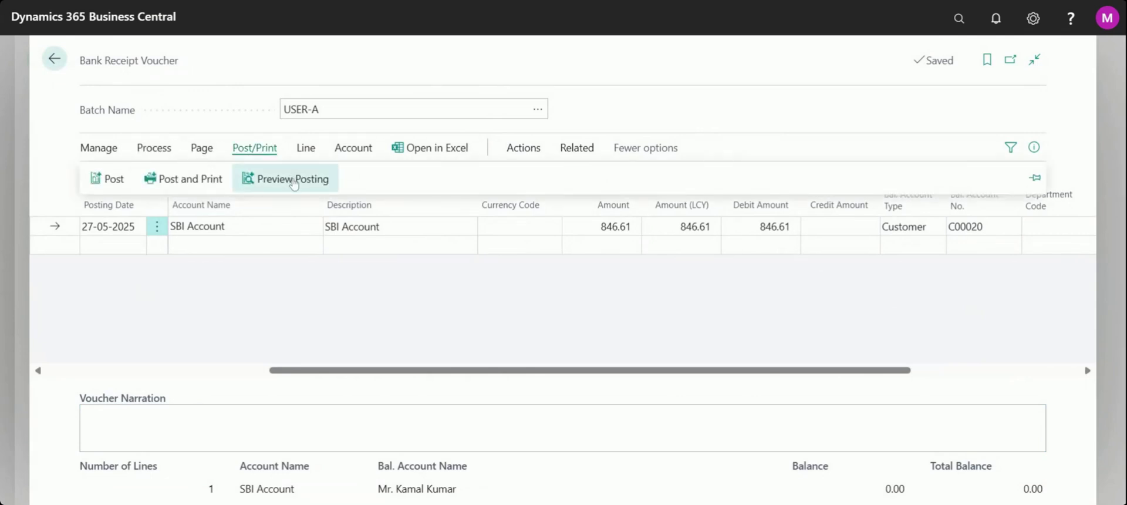
click(292, 179)
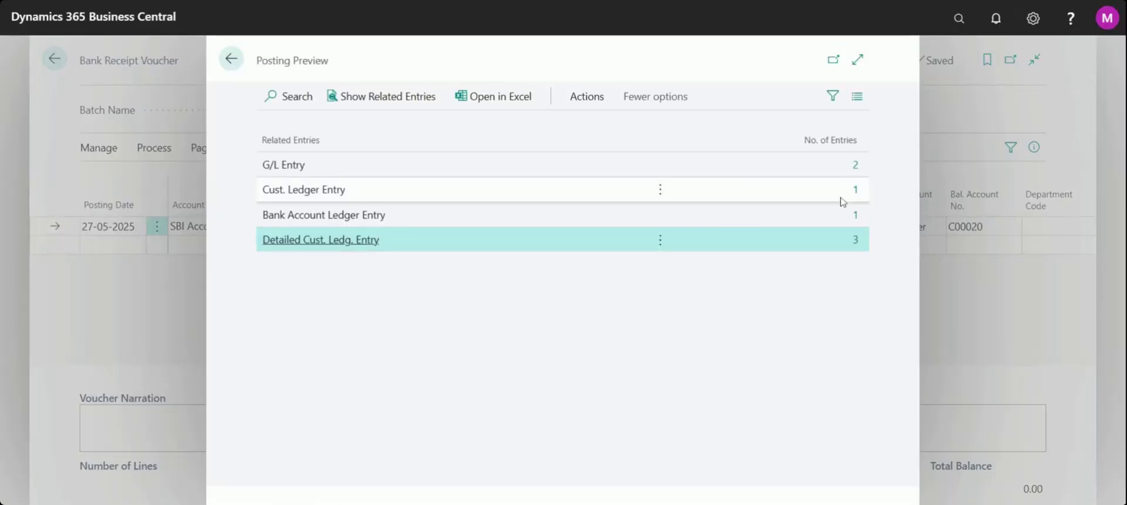
click(855, 166)
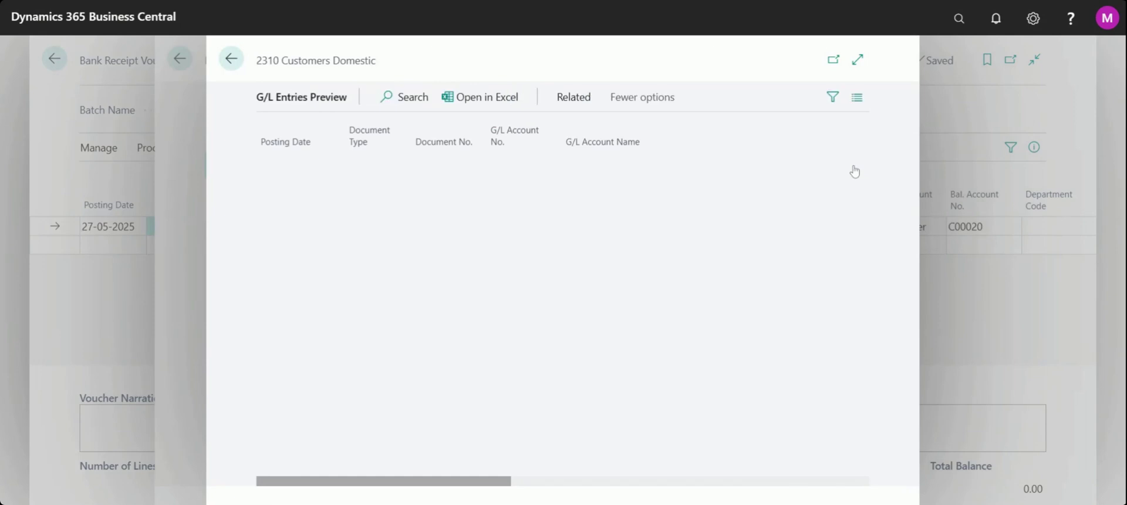
drag(491, 480, 627, 486)
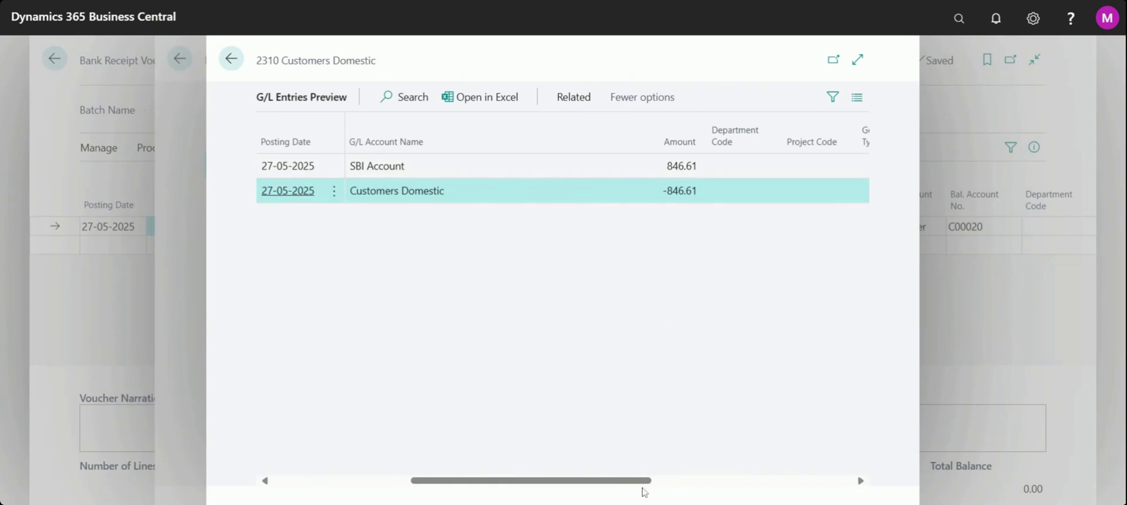
drag(646, 481, 537, 451)
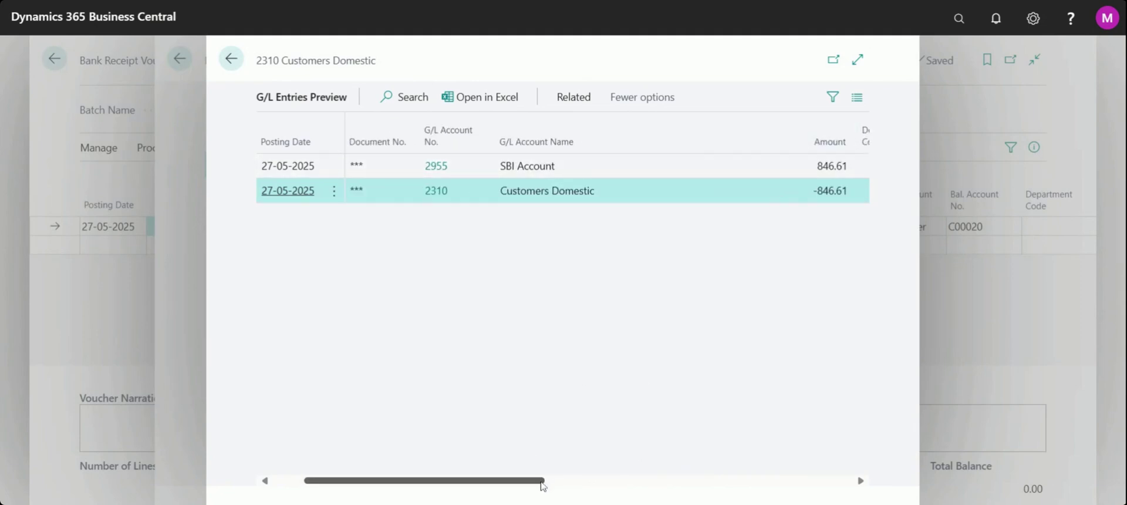
drag(544, 479, 656, 338)
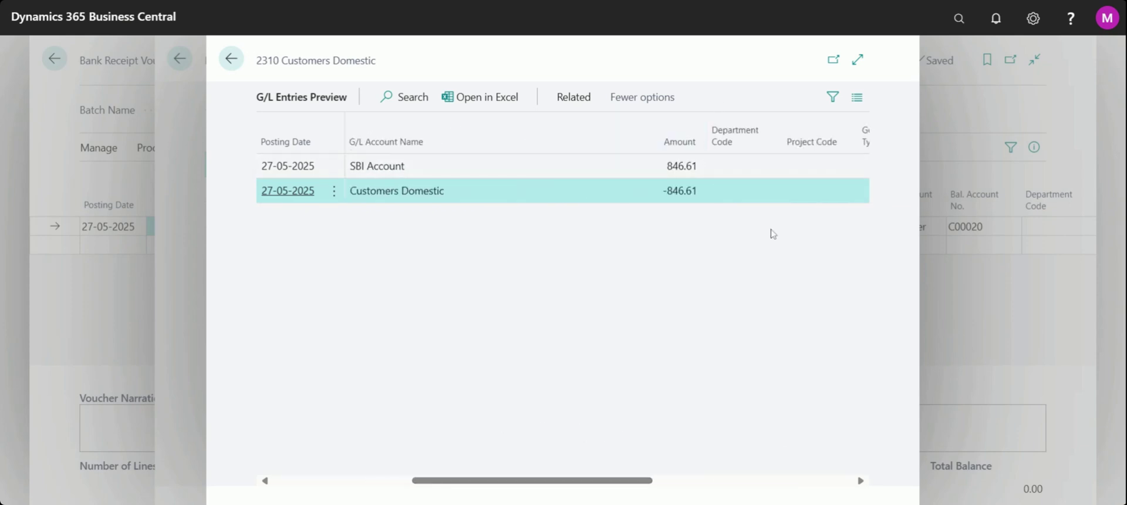
Personalize the G/L Entries Preview by adding the Debit Amount field after G/L Account Name.
click(1033, 20)
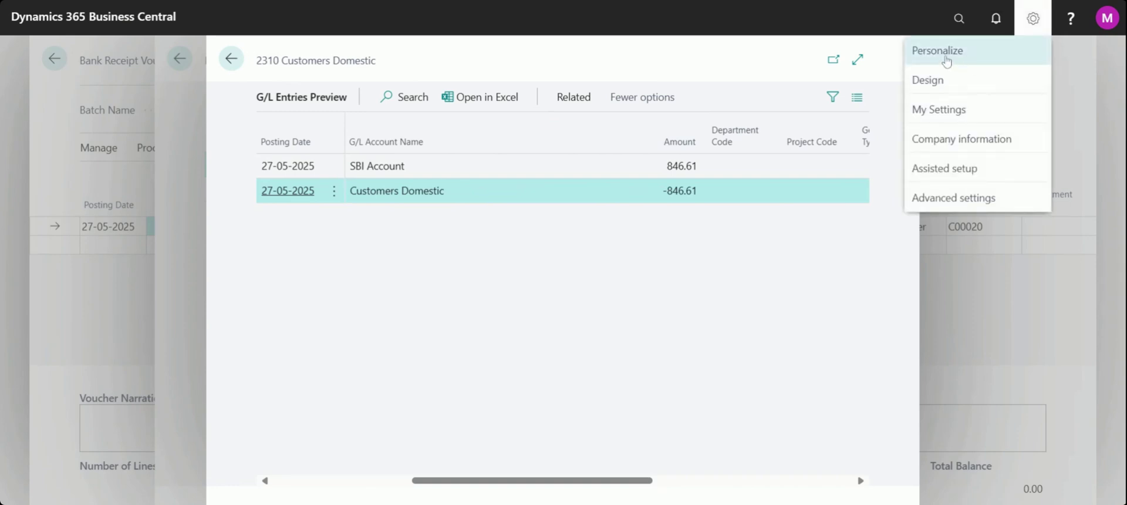
click(942, 55)
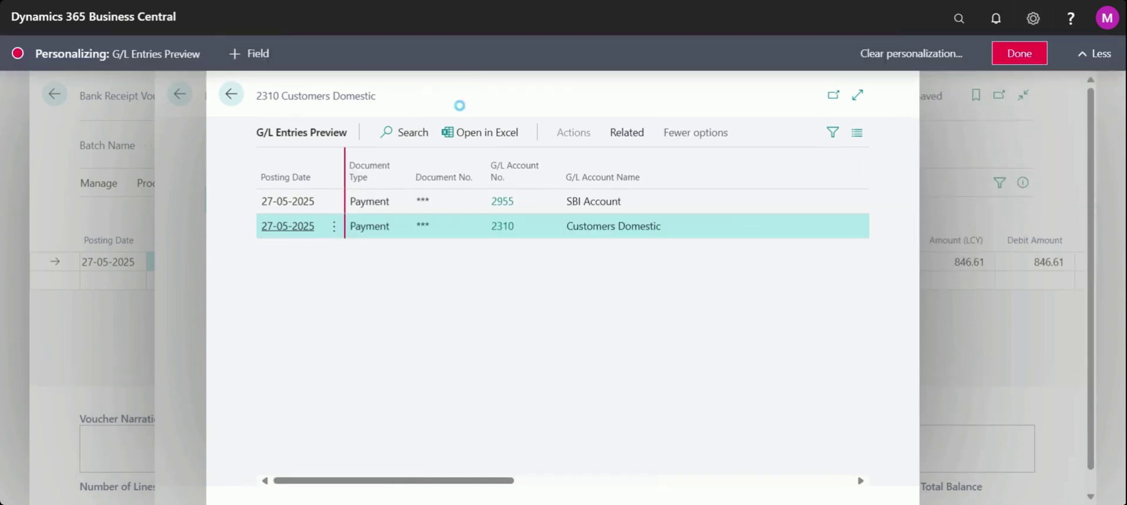
click(266, 59)
click(255, 57)
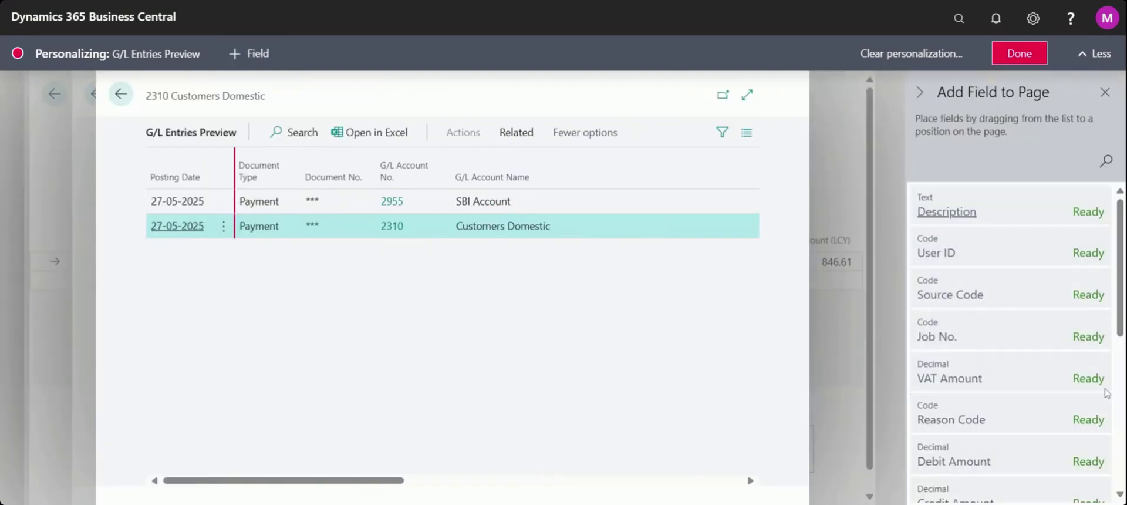
scroll(1019, 361, down, 2)
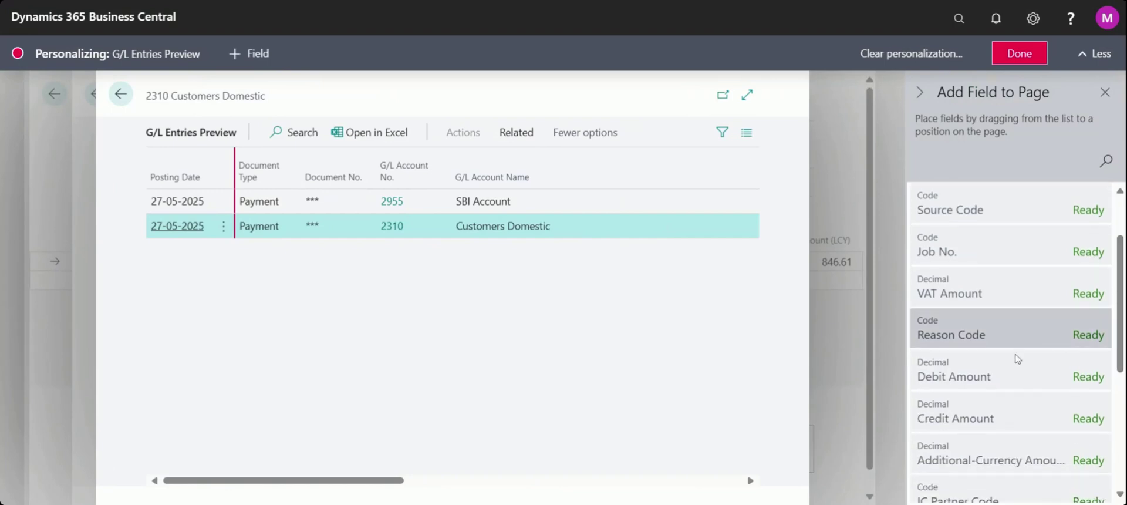
click(998, 376)
mouse_move(996, 376)
mouse_down()
mouse_move(928, 376)
mouse_move(617, 170)
mouse_move(978, 418)
mouse_up()
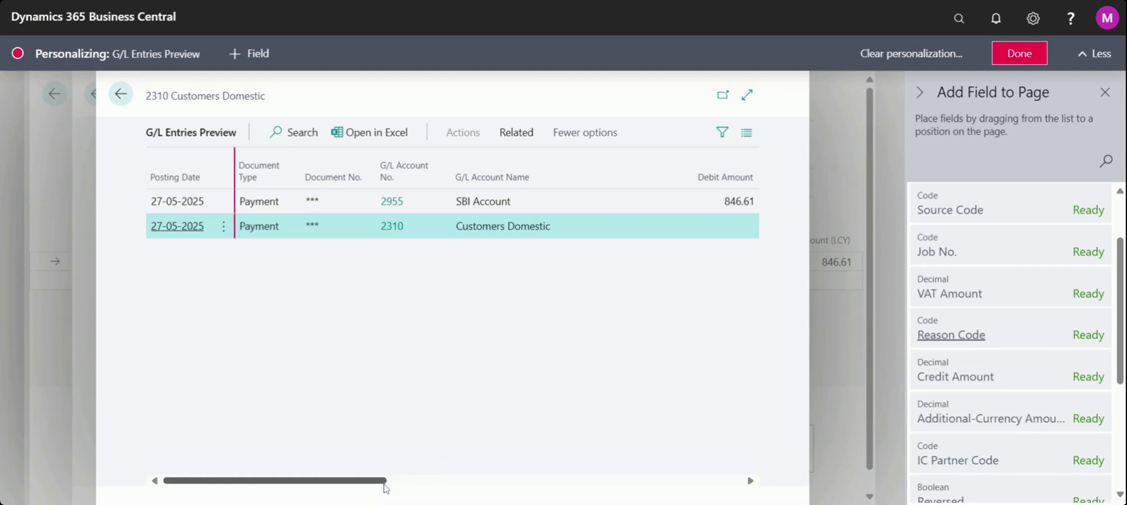
Add the Credit Amount field directly after Debit Amount in the G/L Entries Preview.
drag(385, 481, 467, 483)
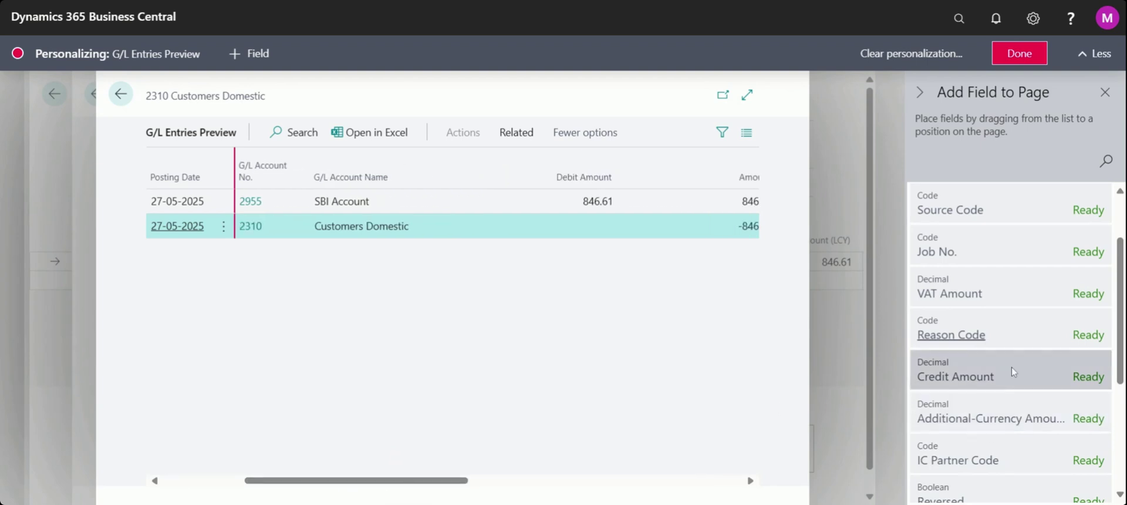
drag(1012, 368, 640, 191)
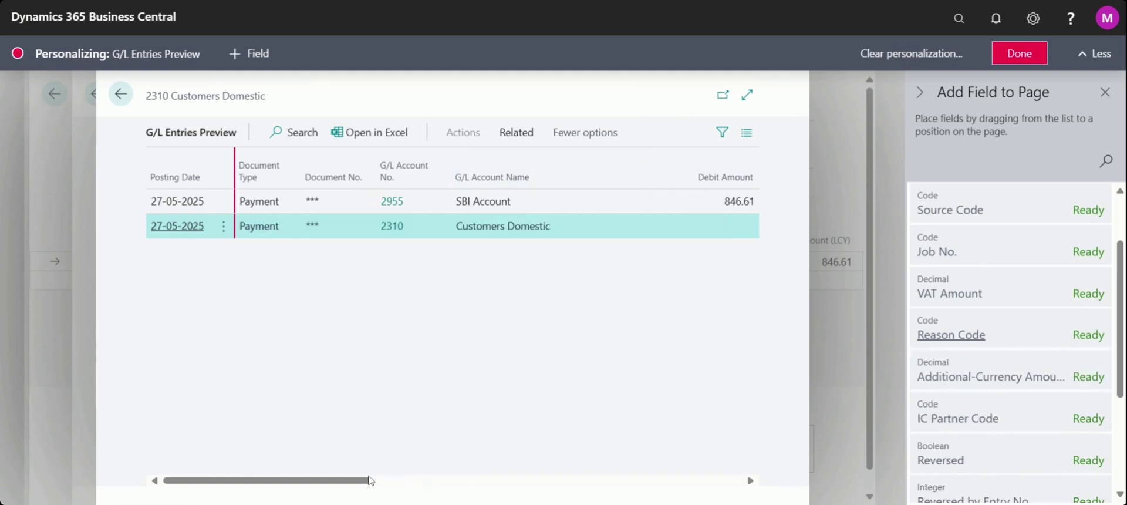
drag(367, 483, 489, 482)
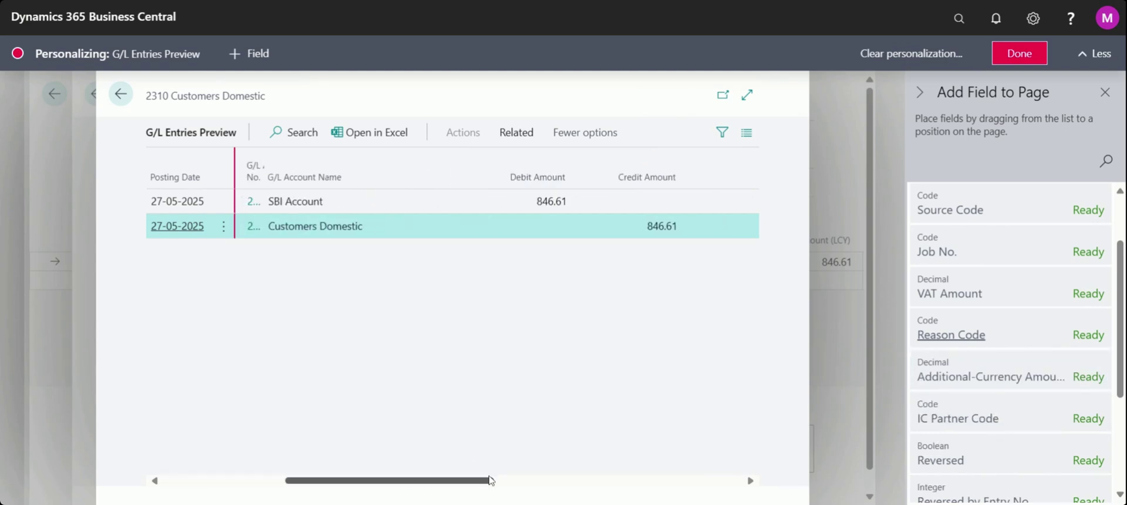
Personalize the G/L Entries Preview with the Description field after G/L Account Name, and narrow the Description column.
click(1108, 163)
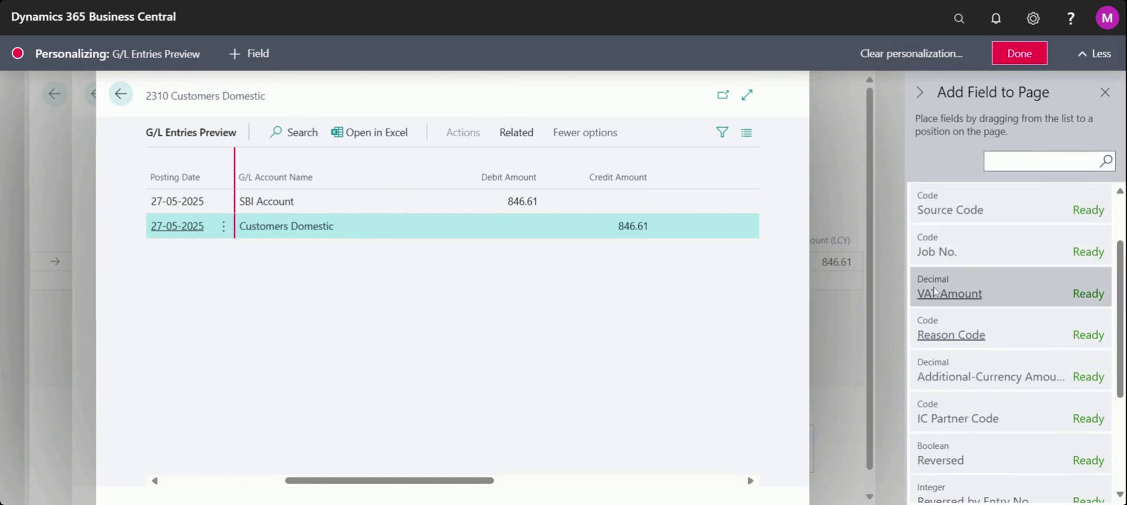
text(descr)
drag(1006, 202, 468, 182)
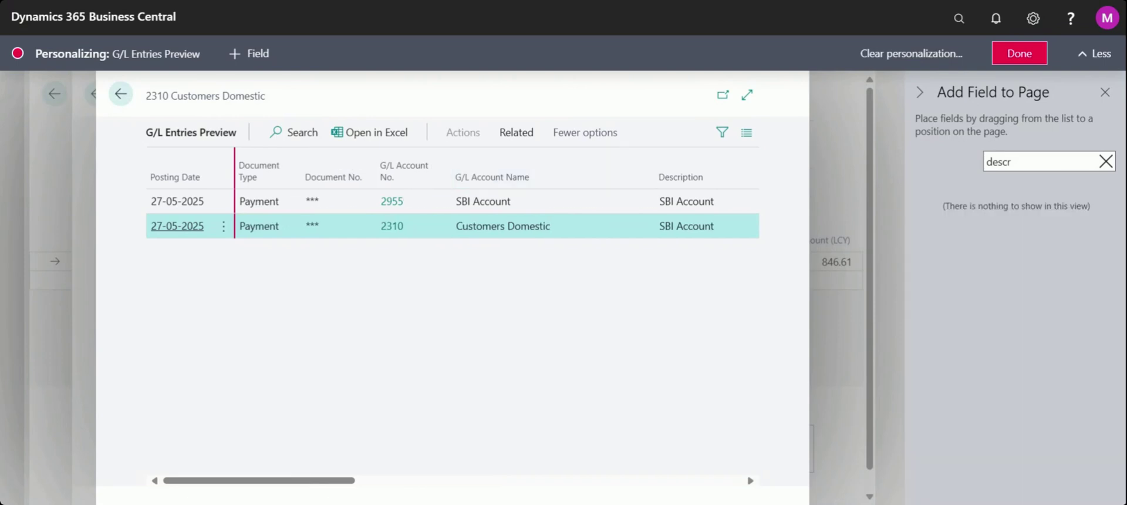
click(1020, 54)
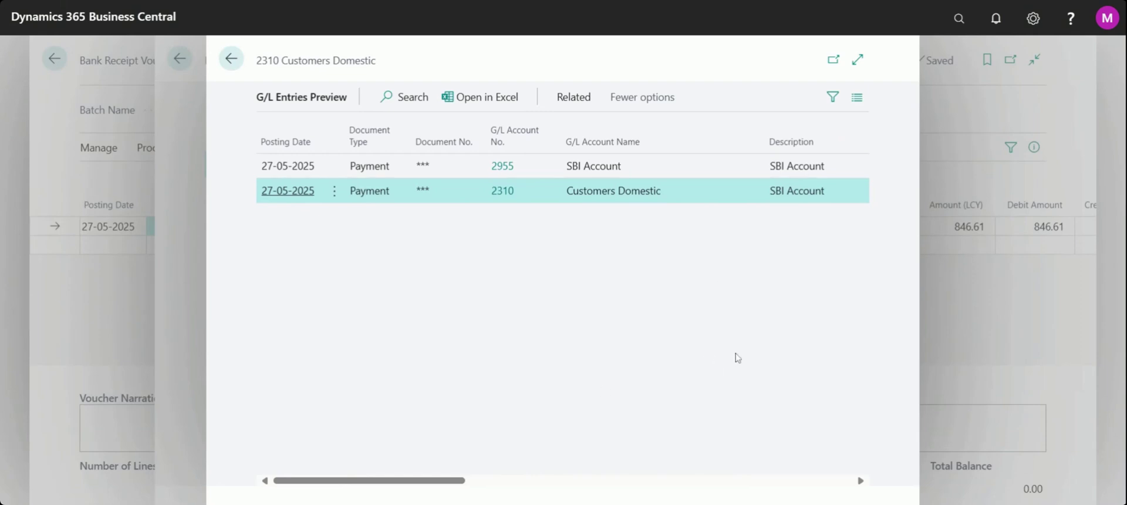
drag(465, 480, 499, 479)
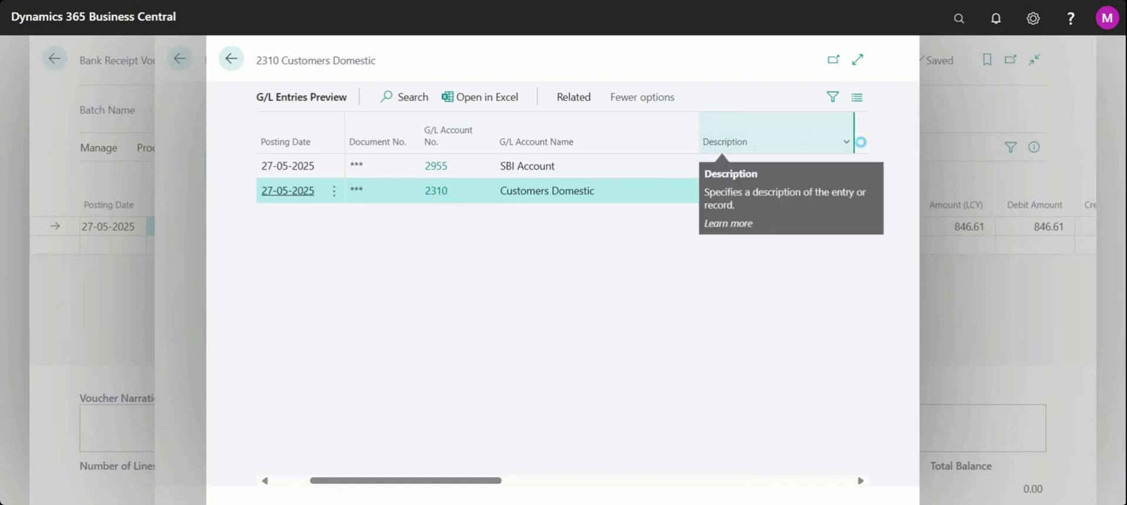
drag(854, 141, 743, 150)
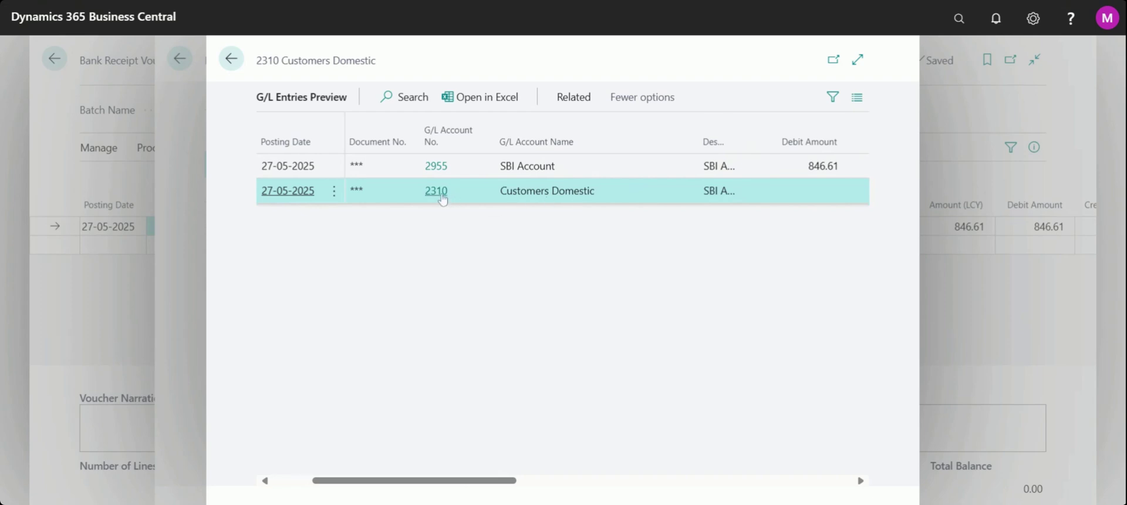
Examine the accounts, Debit Amount, Credit Amount and Amount of both lines in the G/L Entries Preview.
mouse_move(444, 200)
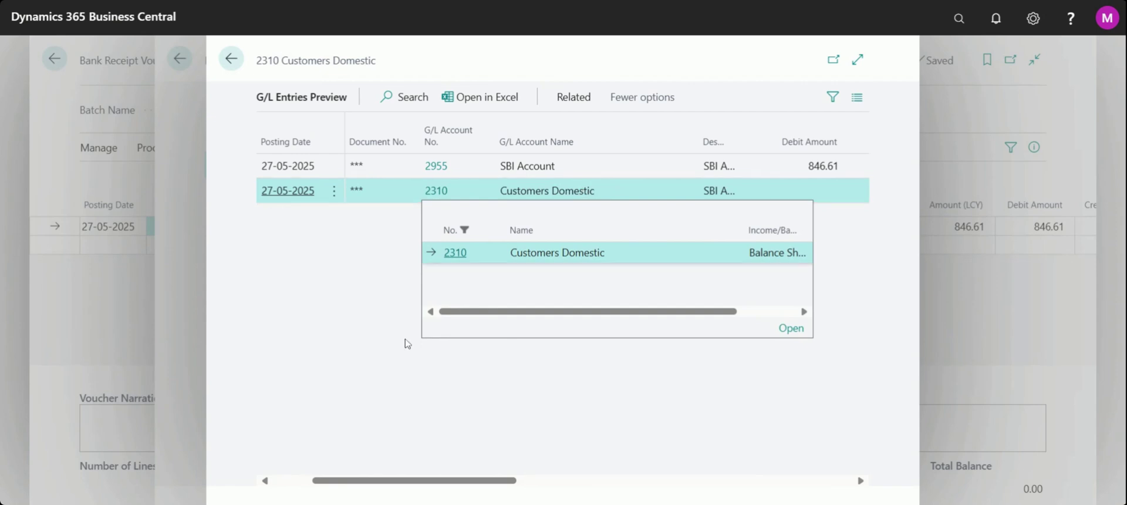
click(357, 395)
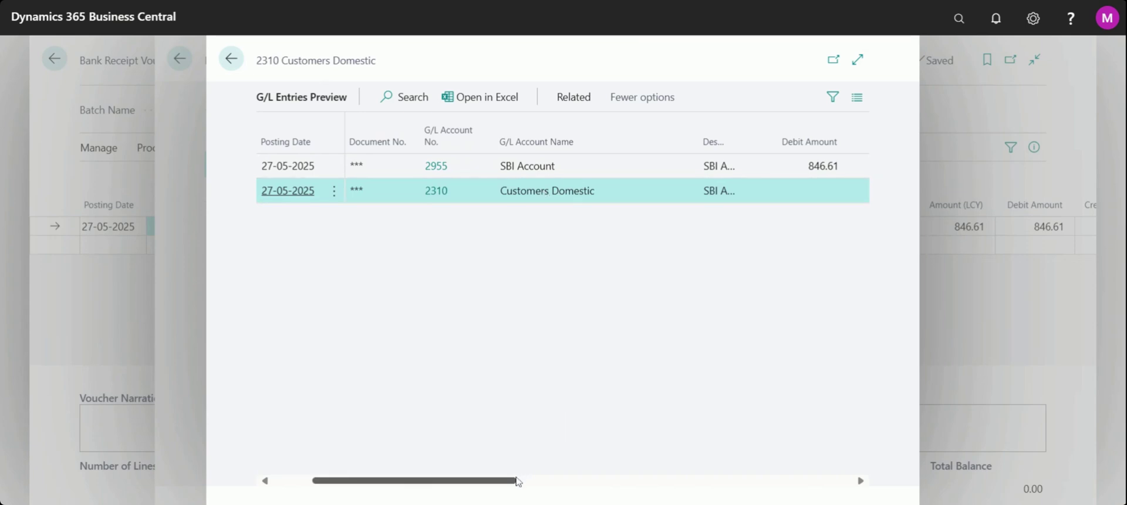
drag(519, 480, 580, 483)
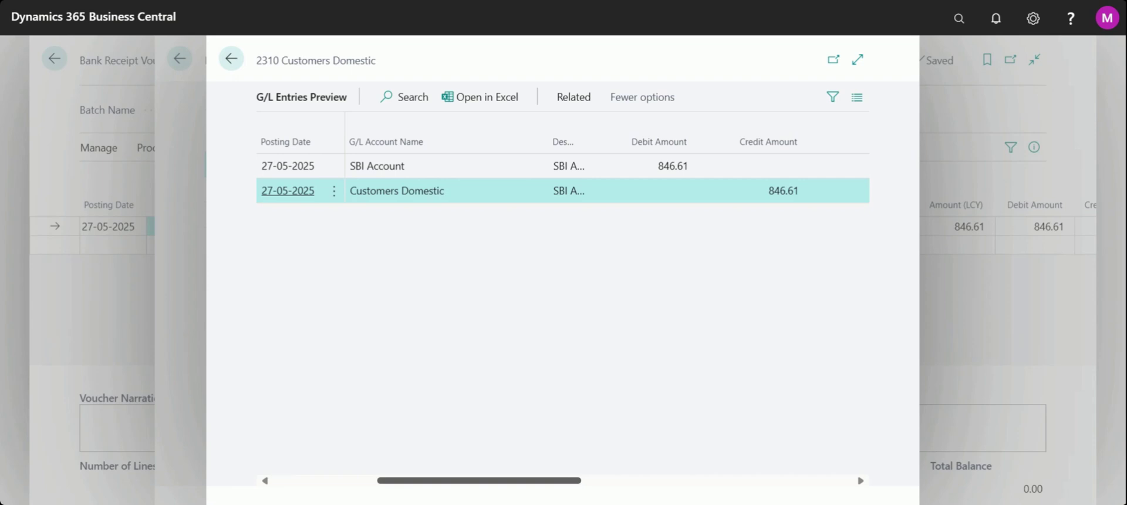
drag(572, 481, 523, 478)
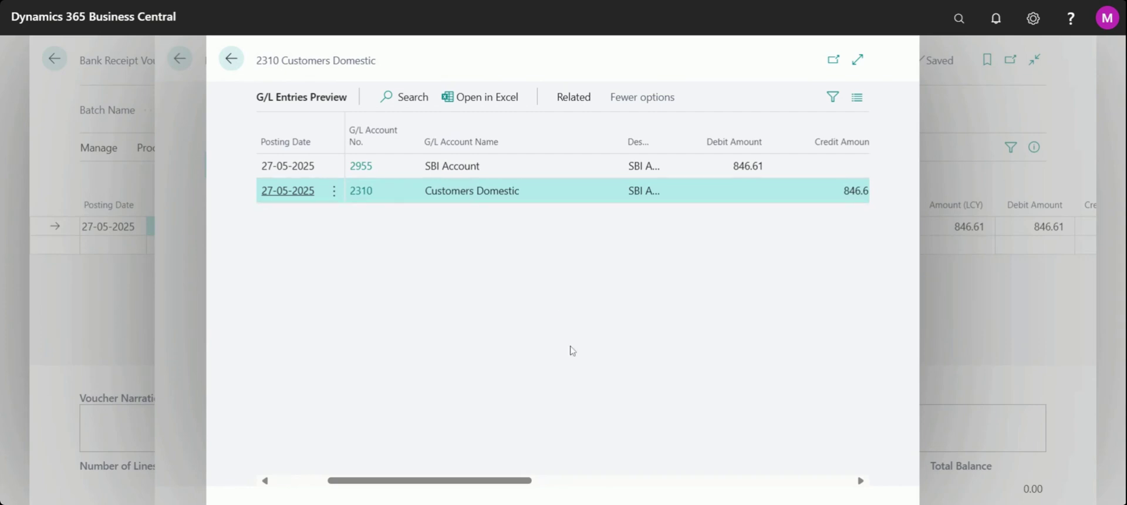
drag(523, 480, 610, 483)
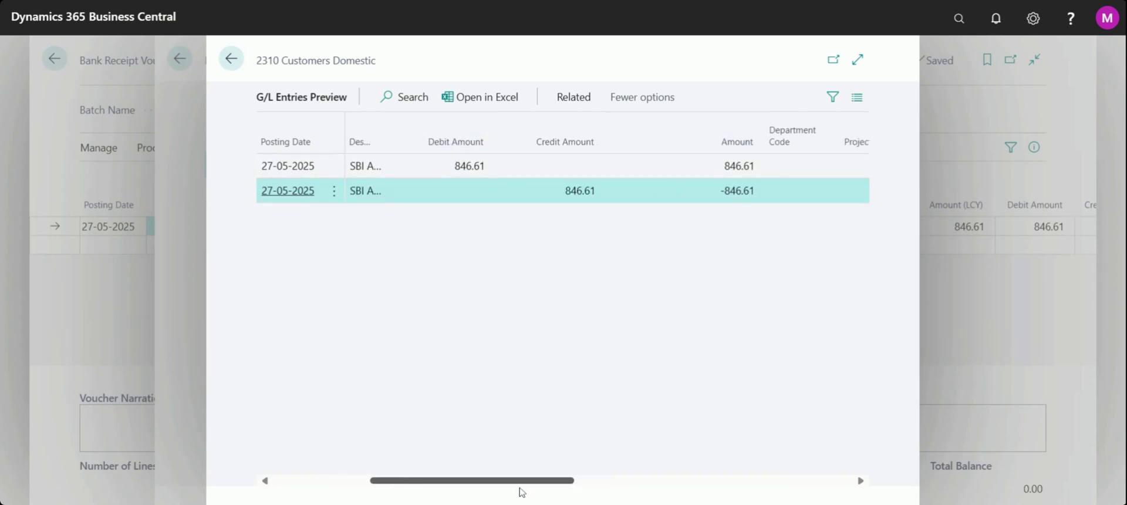
scroll(518, 488, left, 3)
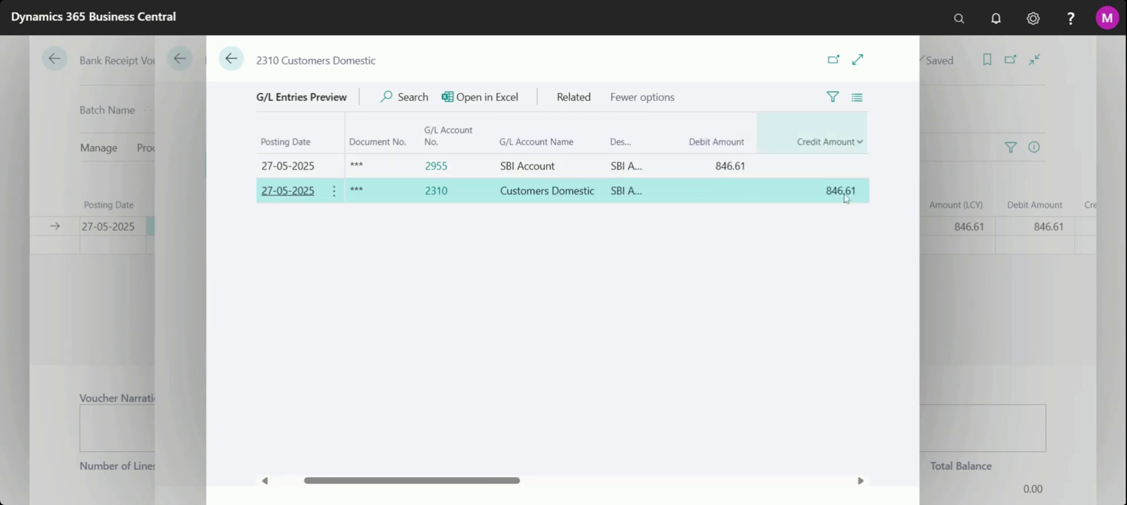
click(232, 61)
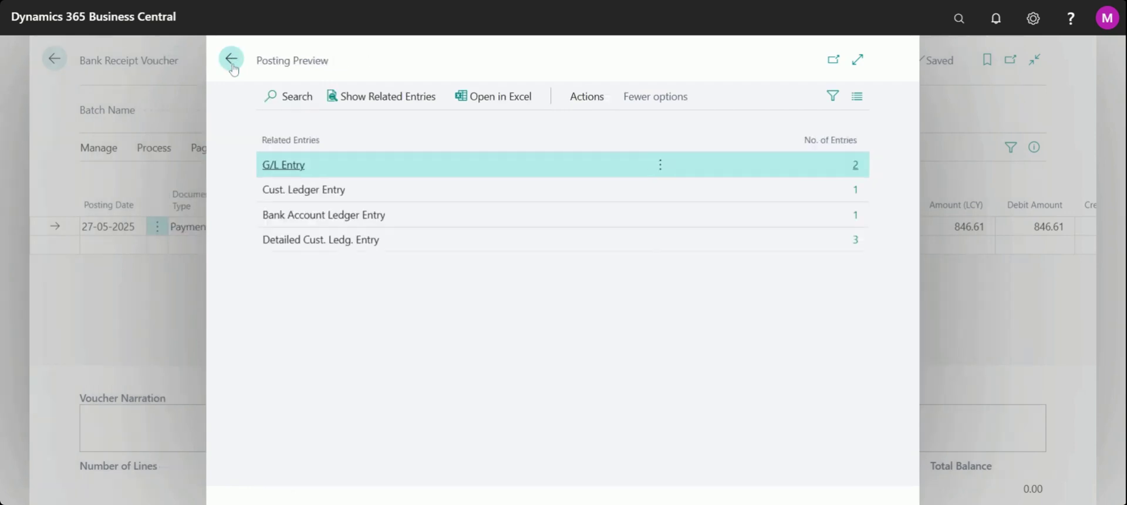
Review the entry types, amounts and due dates in the Detailed Customer Ledger Entries Preview.
click(317, 240)
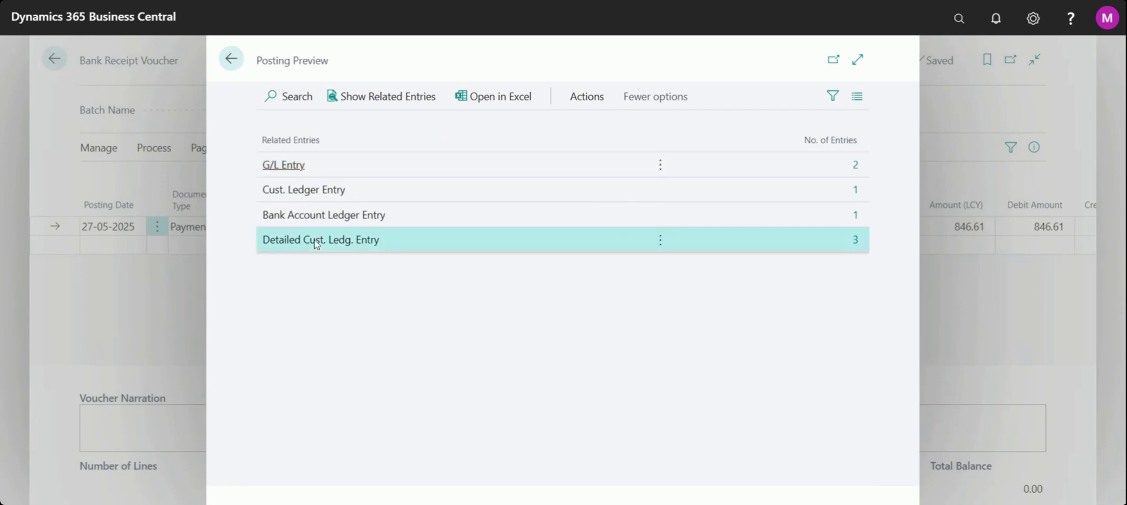
click(856, 239)
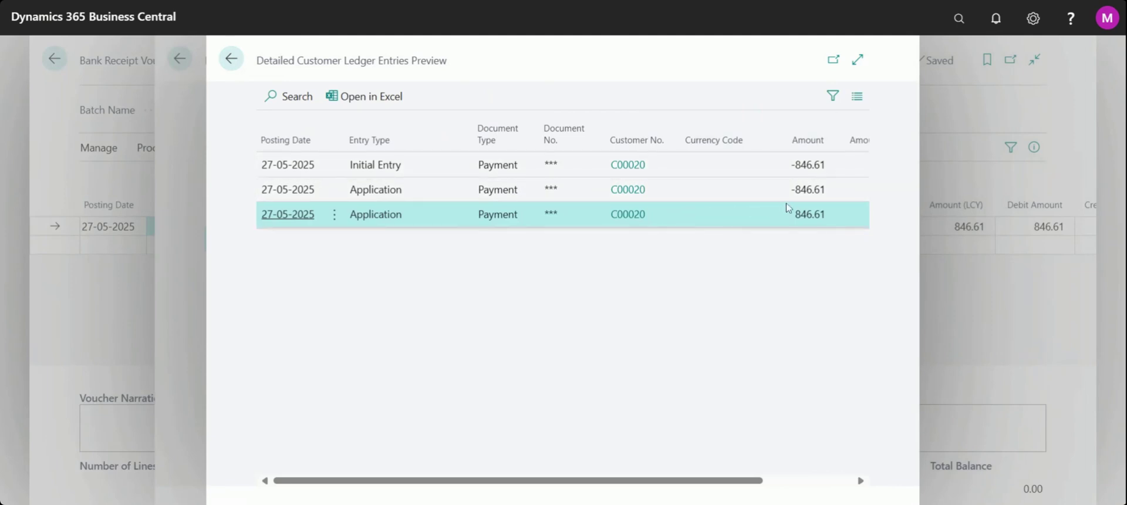
drag(725, 480, 818, 473)
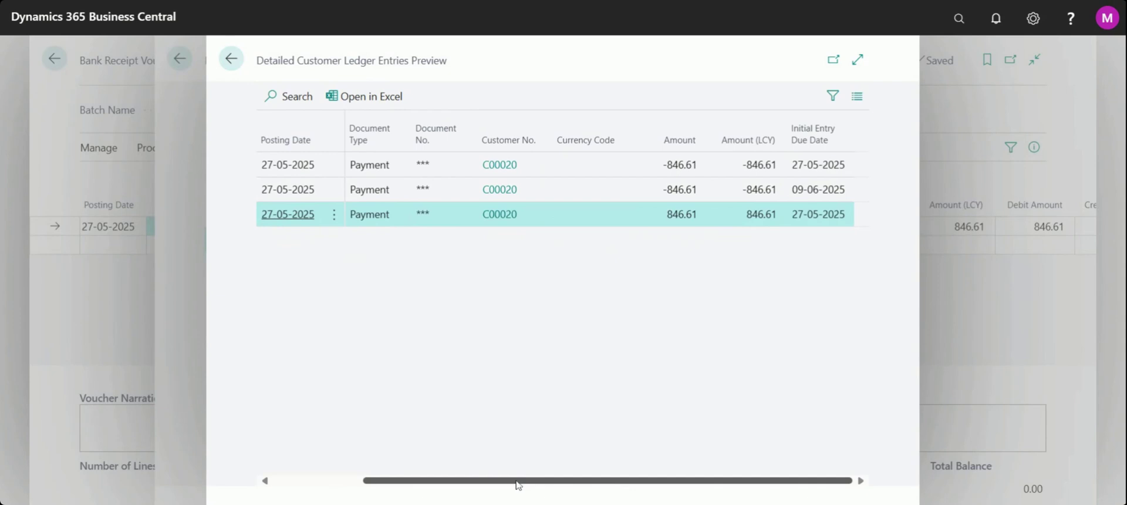
drag(518, 484, 397, 463)
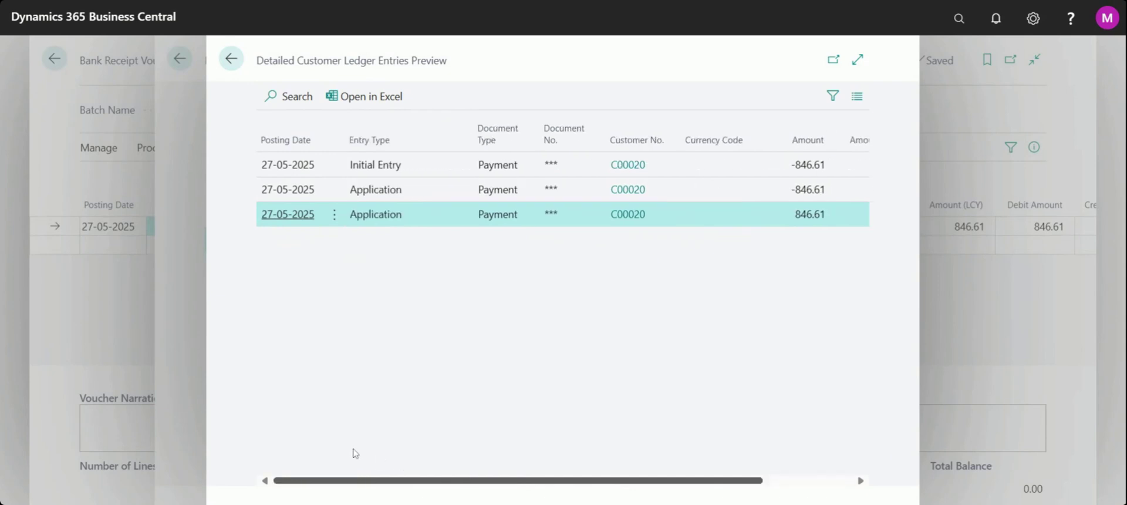
click(235, 65)
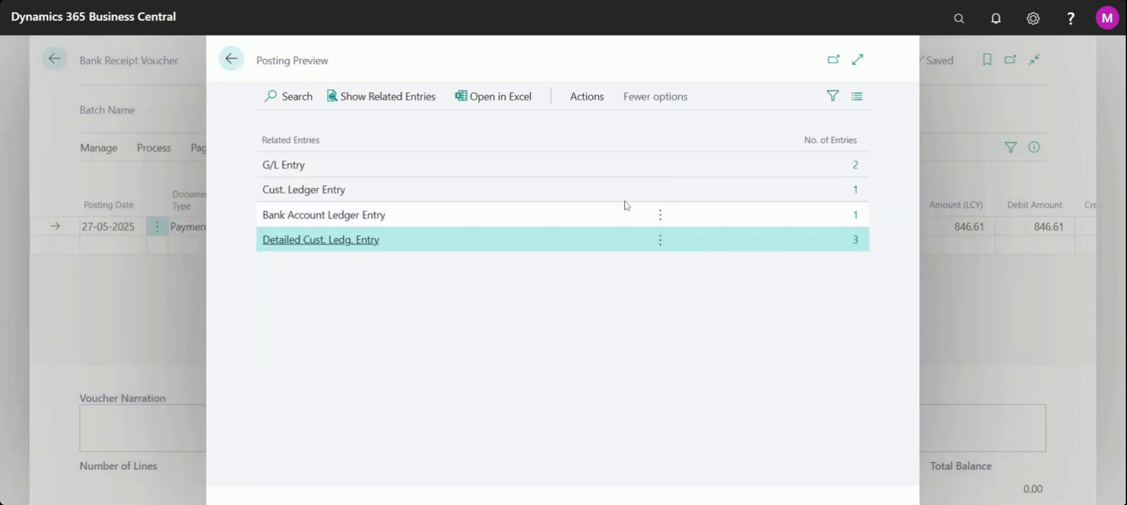
Review the payment's columns in the customer ledger entries of the posting preview.
click(856, 190)
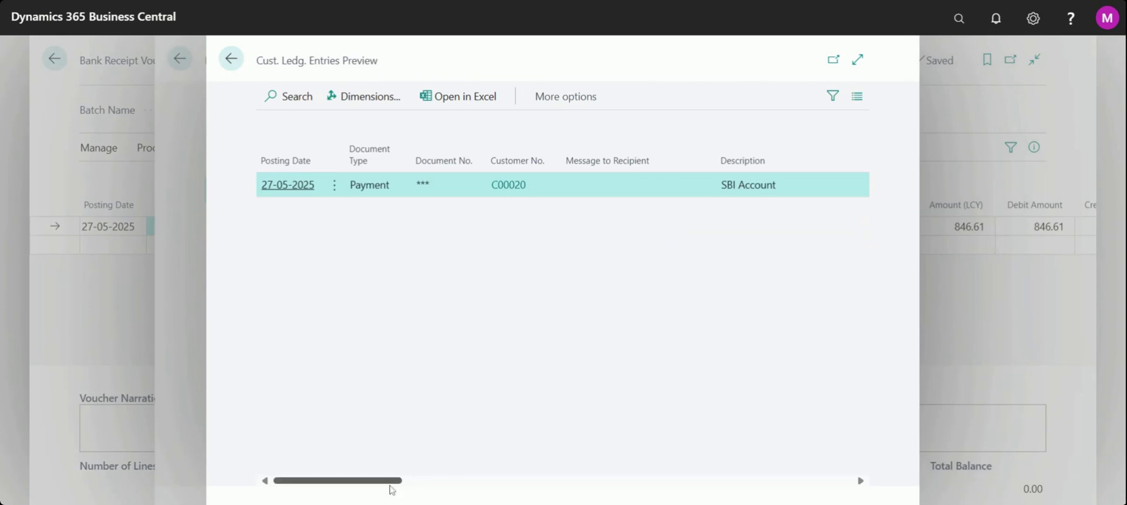
drag(393, 480, 716, 480)
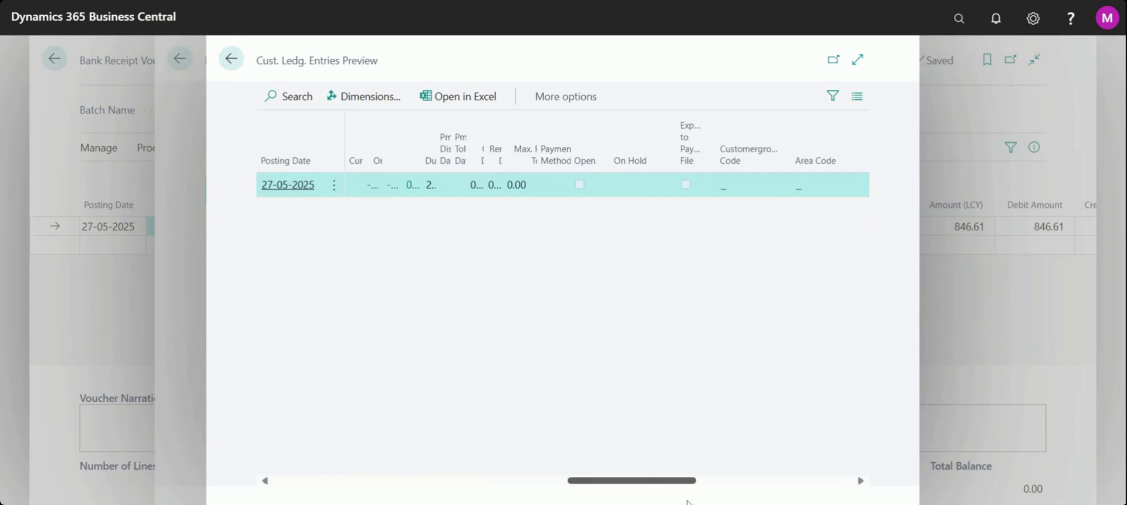
drag(780, 495, 310, 490)
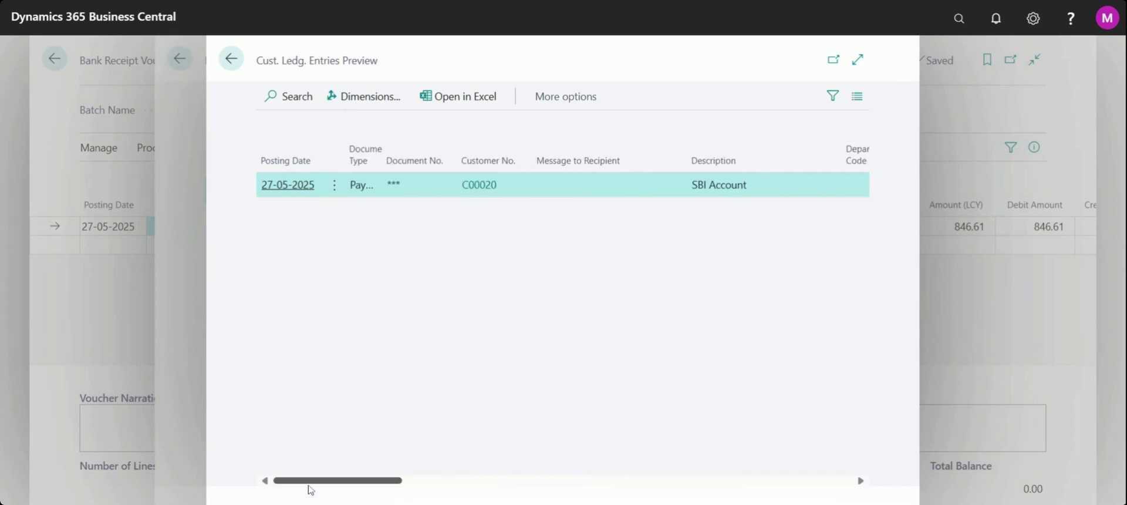
click(237, 63)
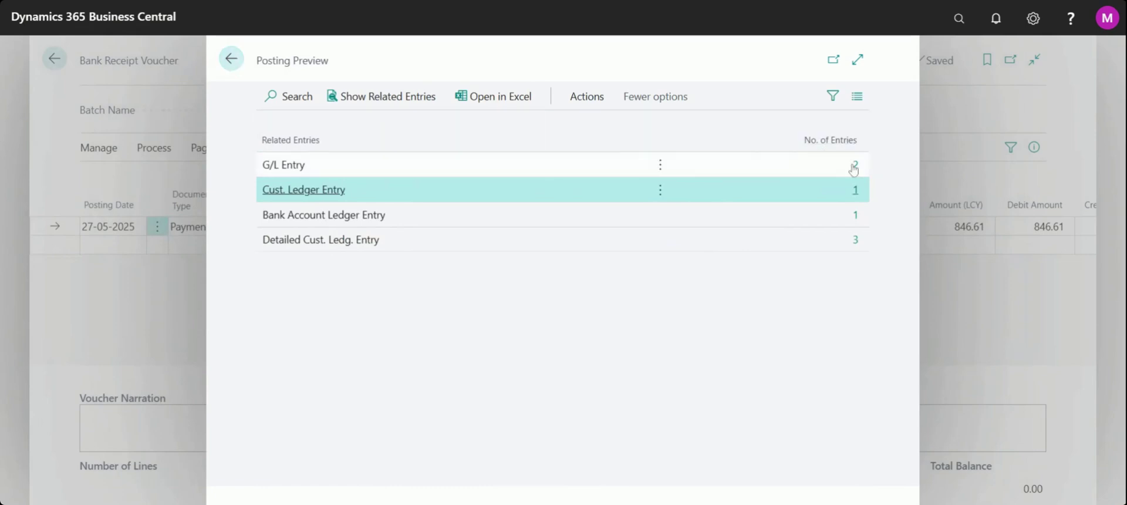
Recheck the debit and credit amounts of the previewed G/L entries and return to the Bank Receipt Voucher.
click(854, 165)
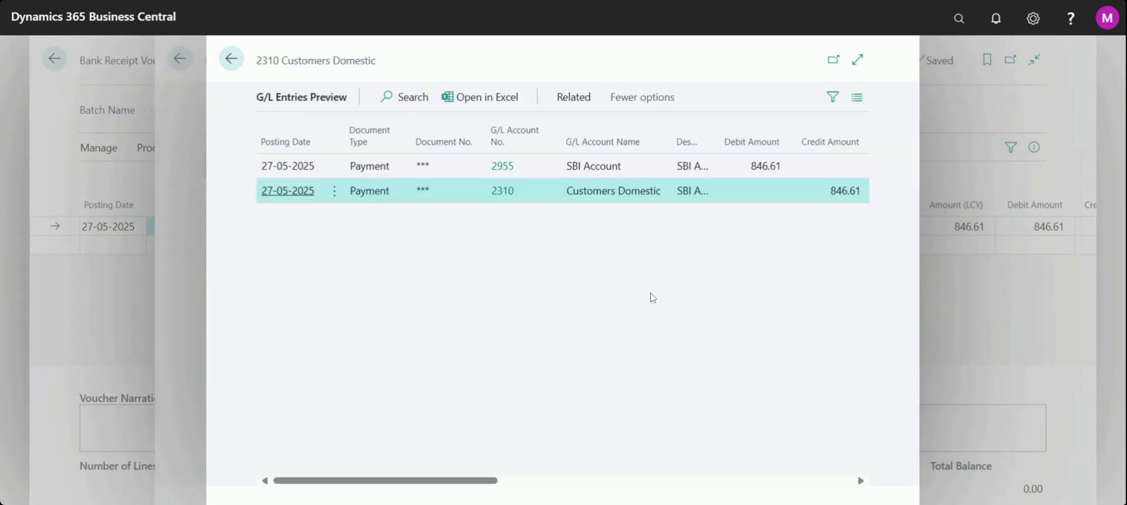
click(233, 67)
click(232, 67)
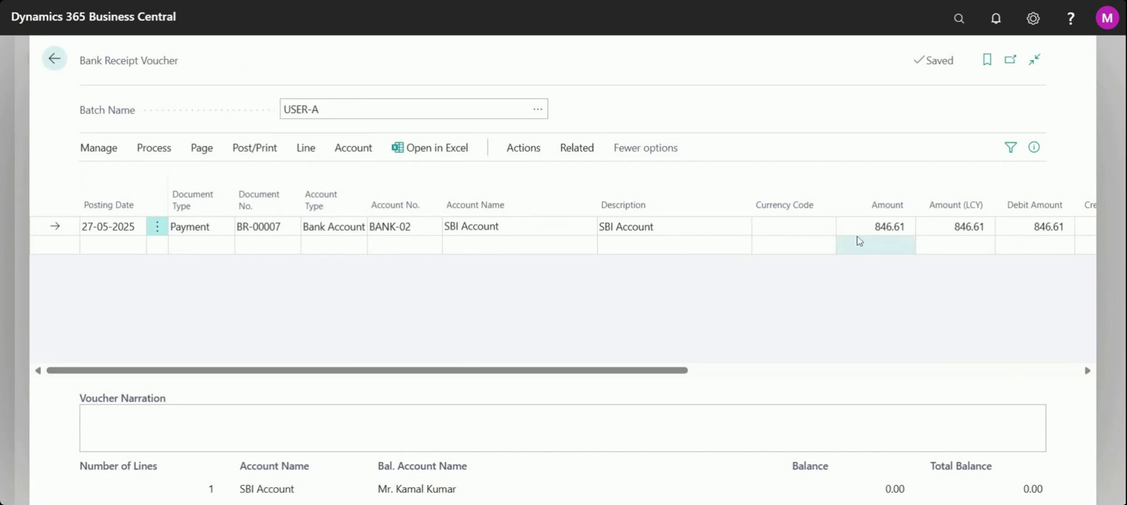
Clear the Amount on the bank receipt line.
click(874, 227)
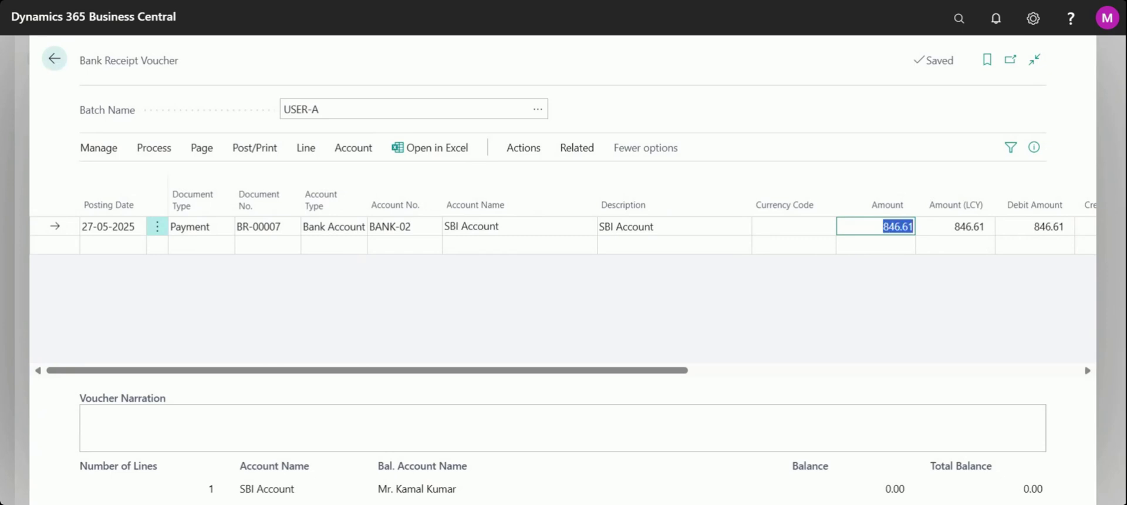
key(BackSpace)
click(955, 226)
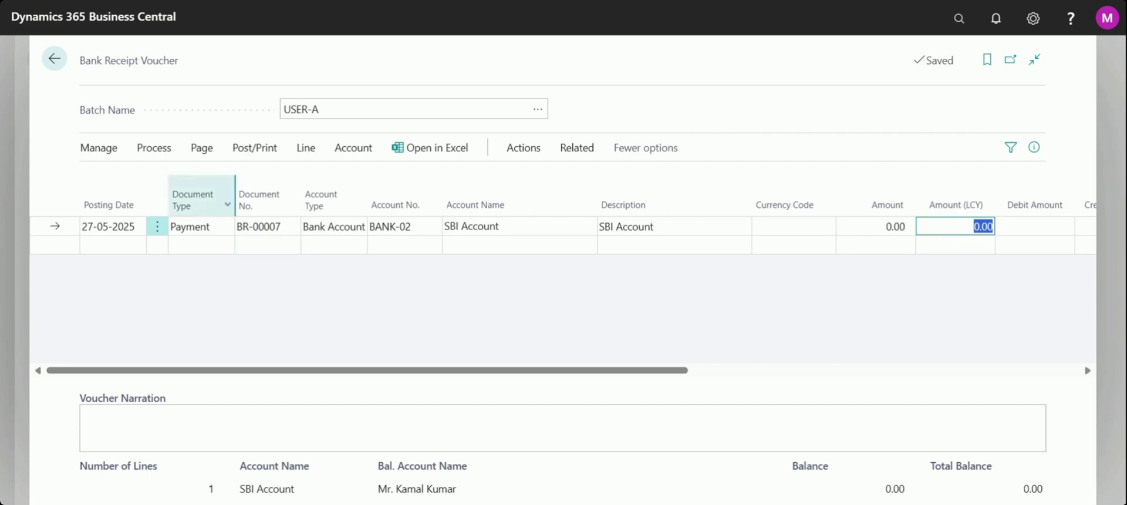
In Apply Customer Entries, clear the Applies-to ID of the invoice dated 09-05-2025 and set it again for this receipt.
click(153, 149)
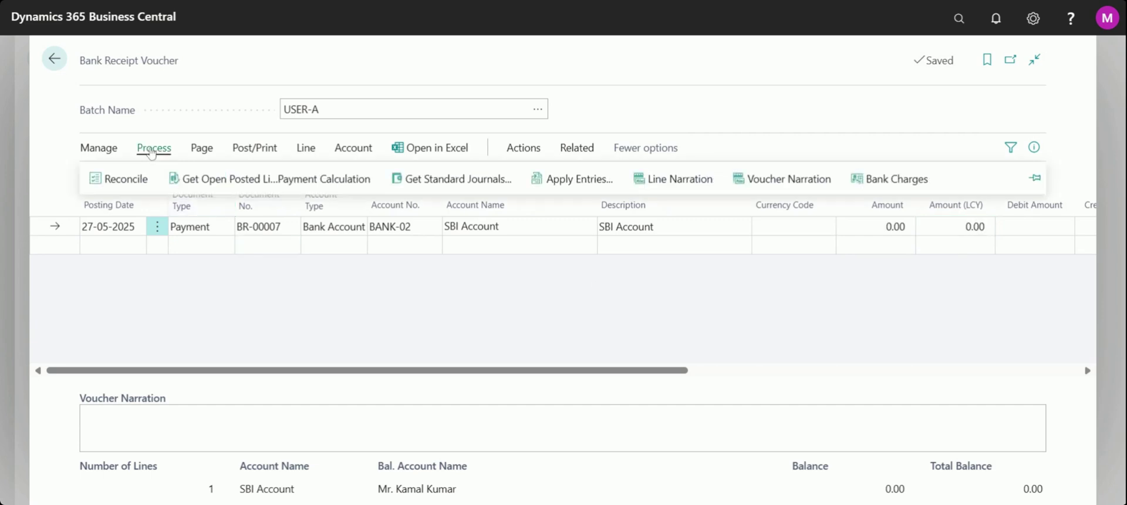
click(560, 187)
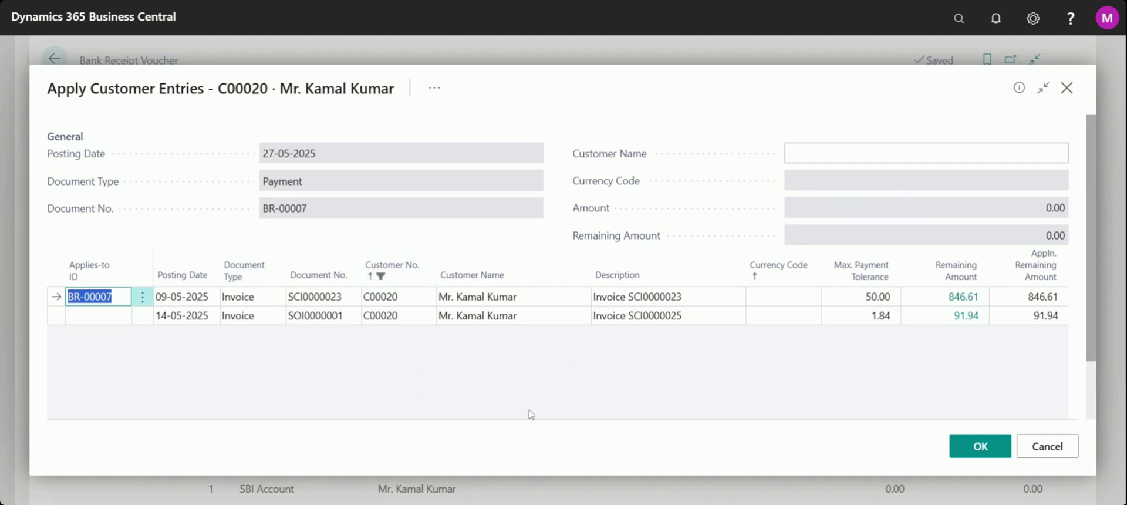
key(Delete)
click(435, 88)
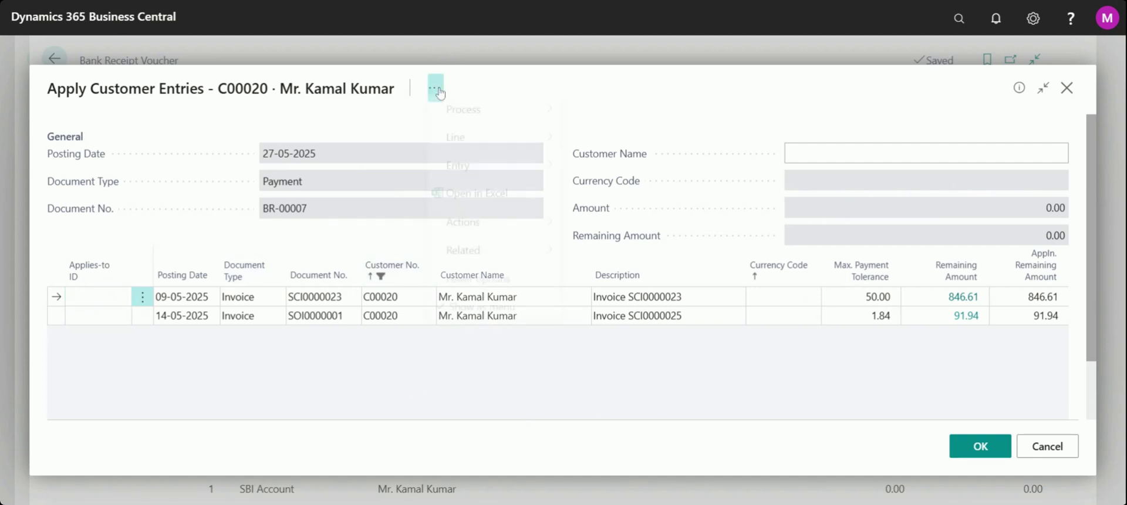
mouse_move(464, 116)
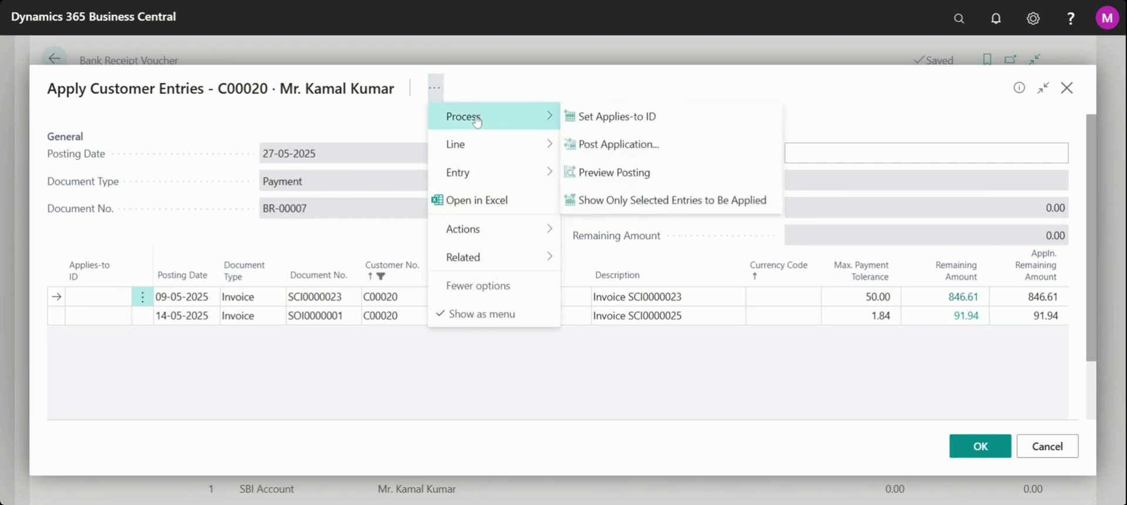
click(597, 121)
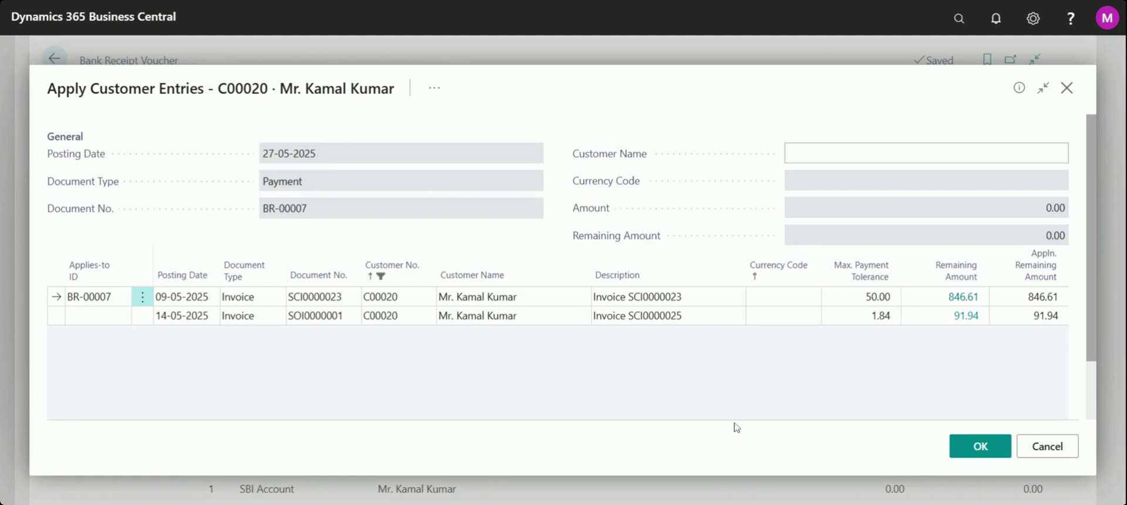
Examine the payment tolerance, amount to apply, due date and payment discount columns of the invoice dated 09-05-2025.
click(706, 304)
key(Tab)
key(Tab)
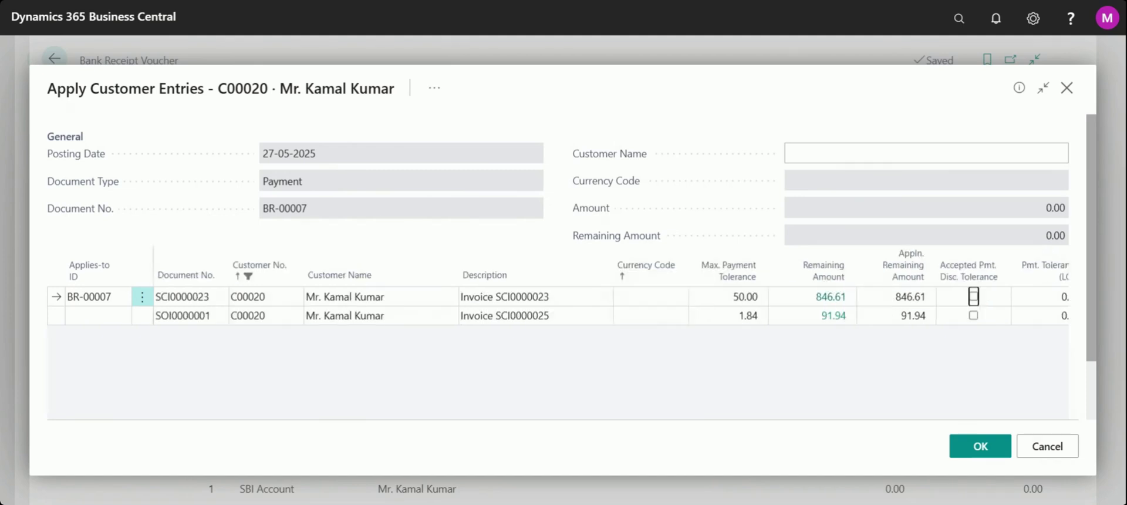
key(Tab)
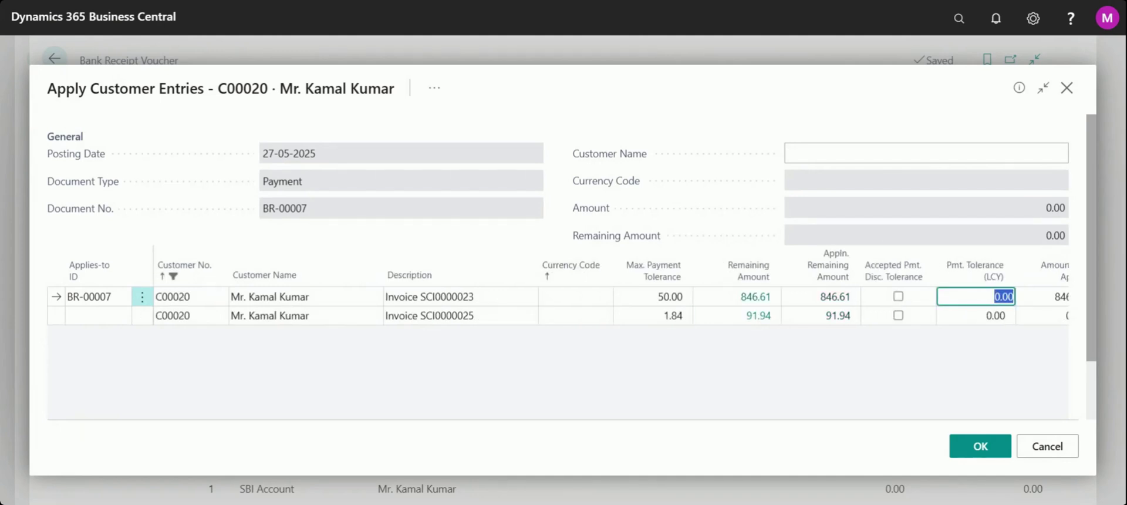
key(shift+Tab)
key(shift+Tab)
key(Tab)
key(Tab)
key(Tab)
key(Tab)
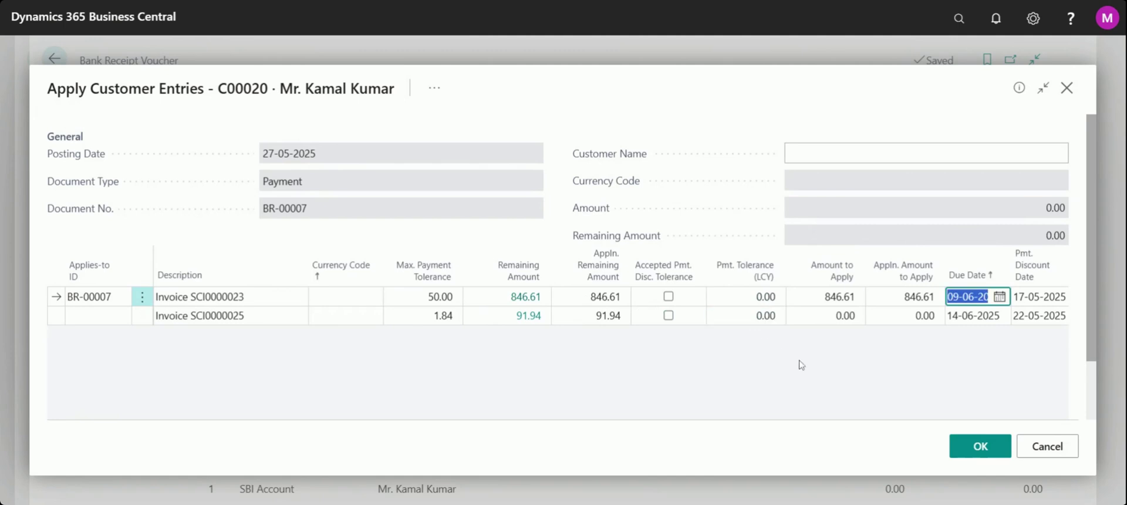
key(Tab)
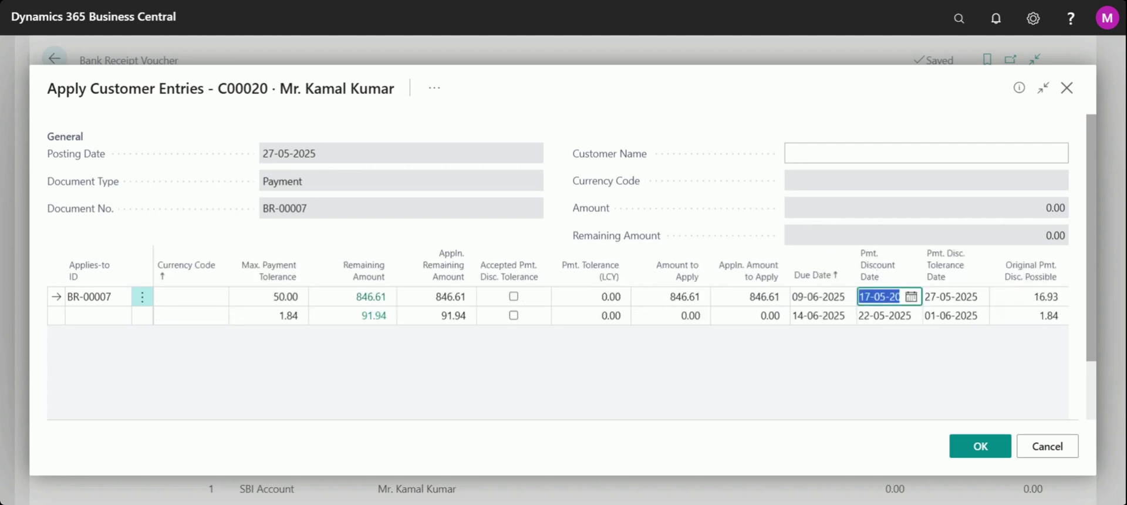
key(Tab)
key(Tab)
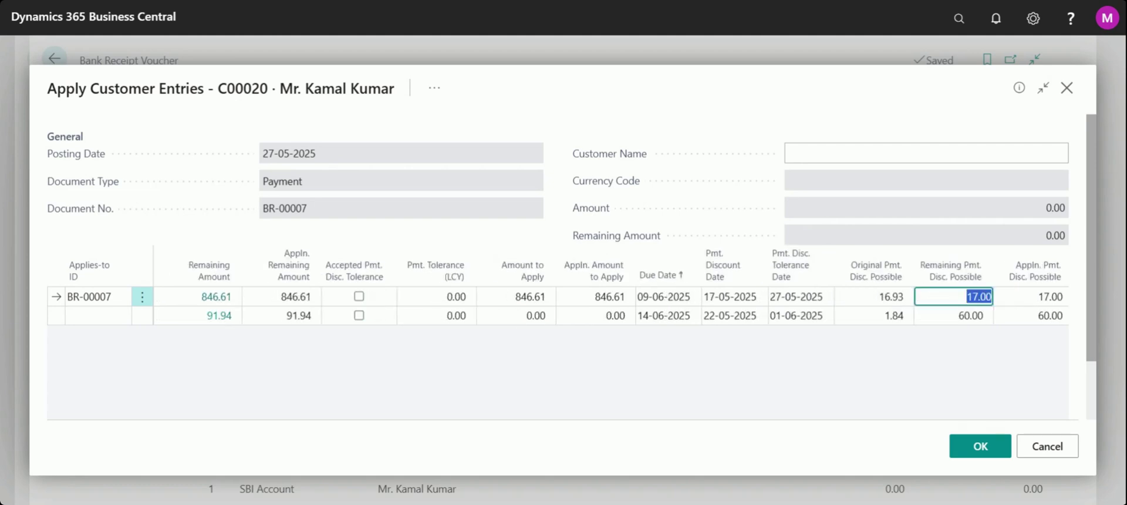
key(Tab)
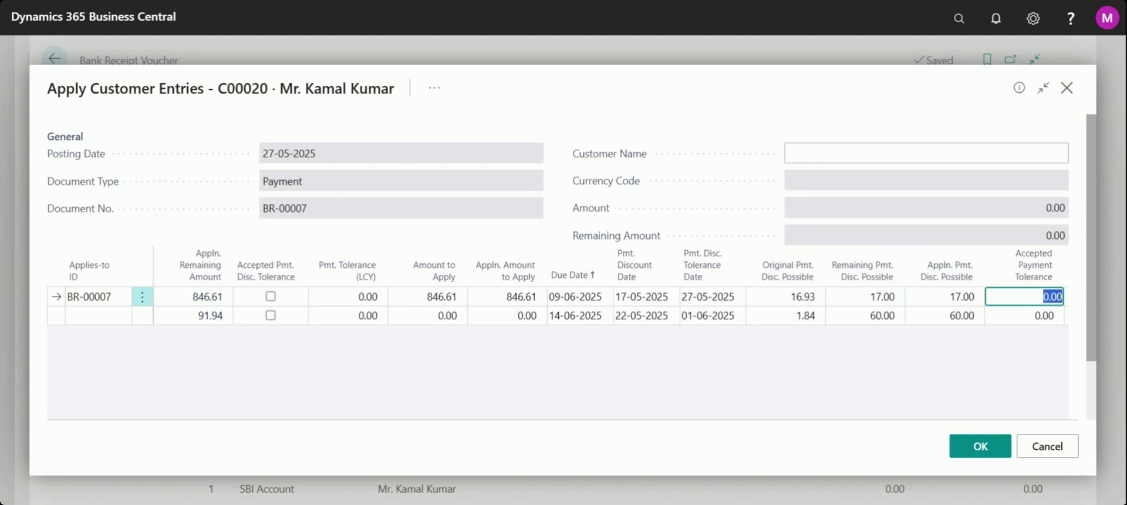
key(Tab)
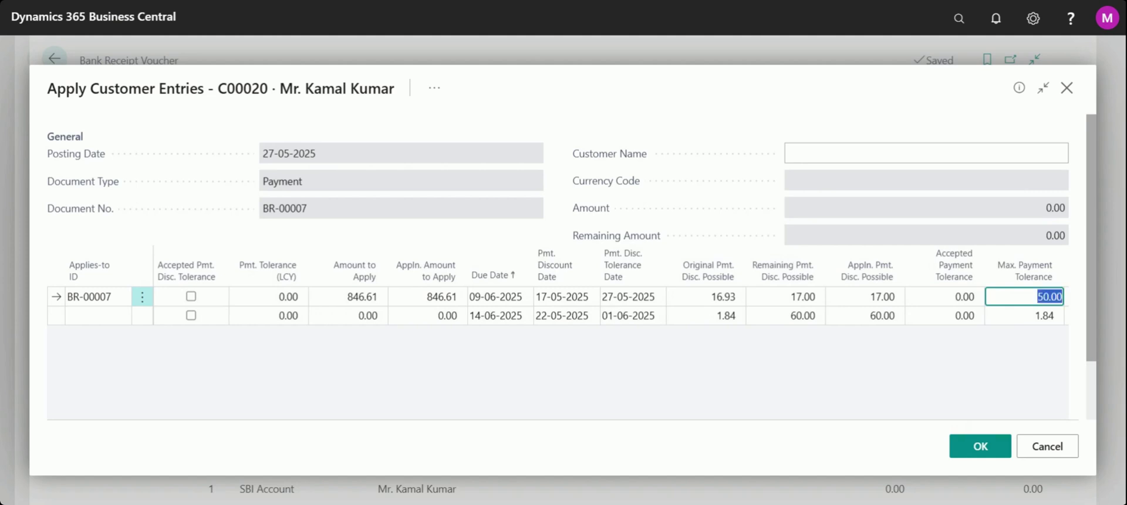
key(Tab)
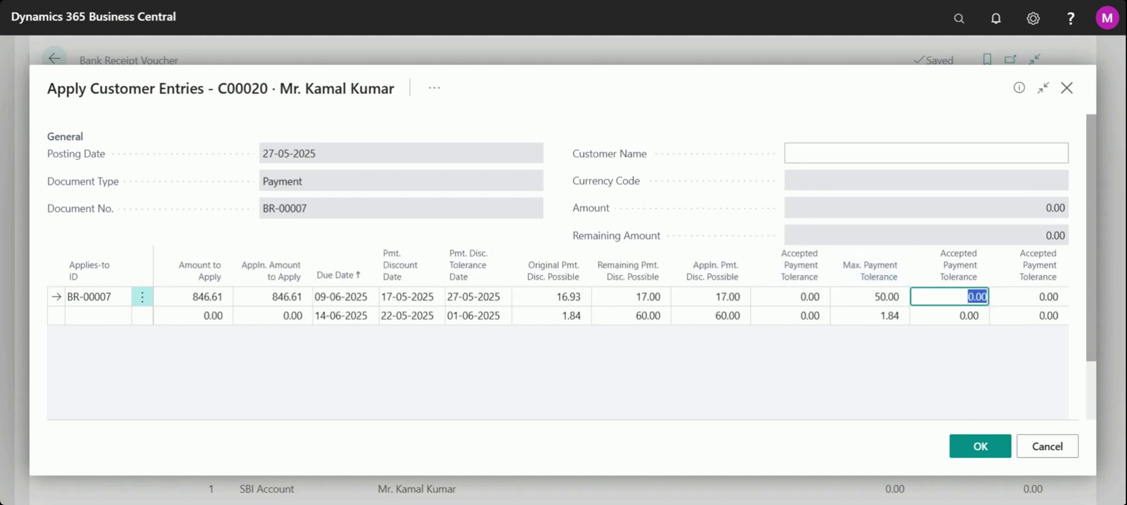
Set Remaining Pmt. Disc. Possible to 50 for the invoice dated 09-05-2025.
click(875, 297)
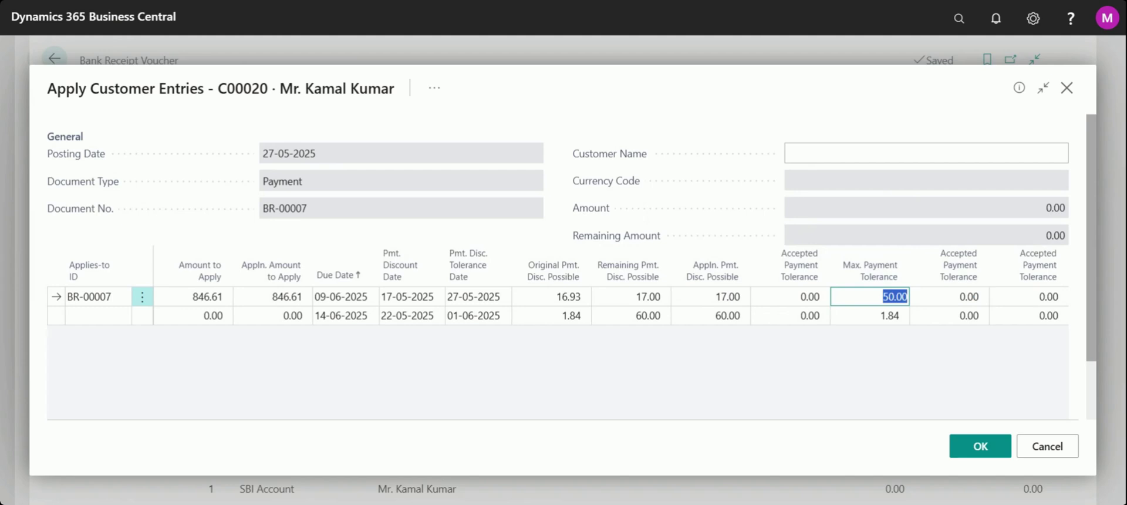
click(636, 297)
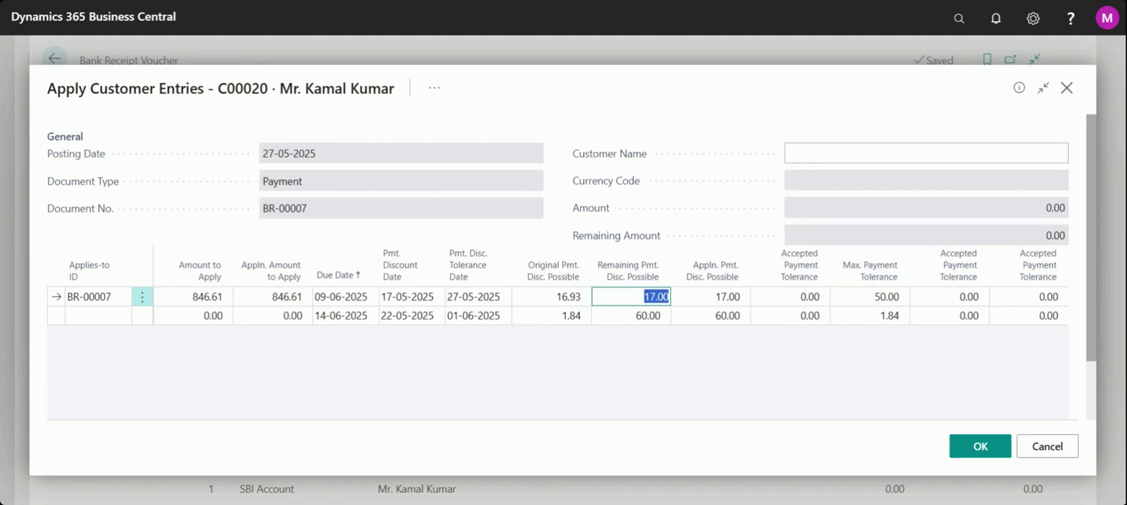
text(50)
click(809, 296)
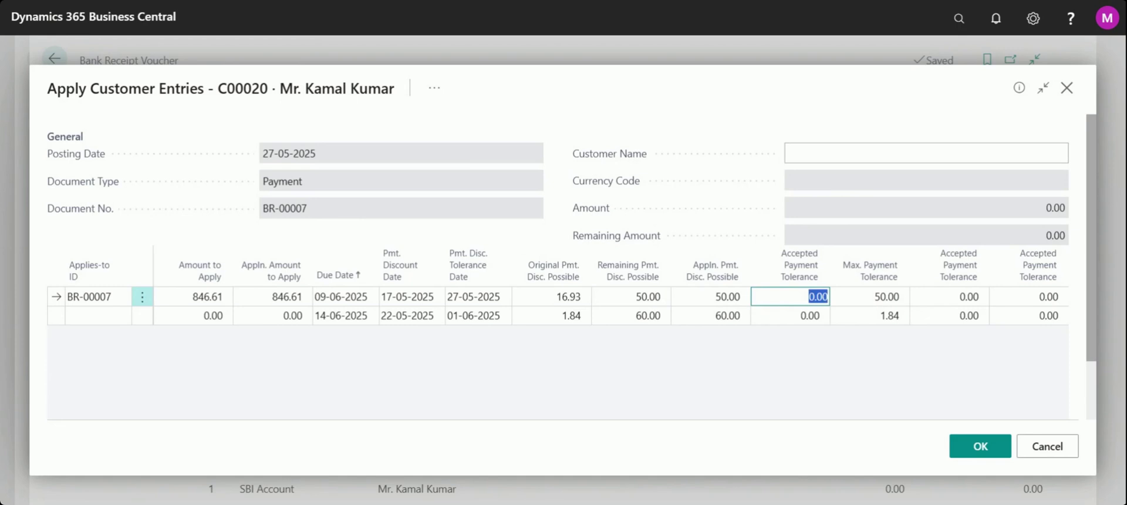
click(806, 296)
key(Escape)
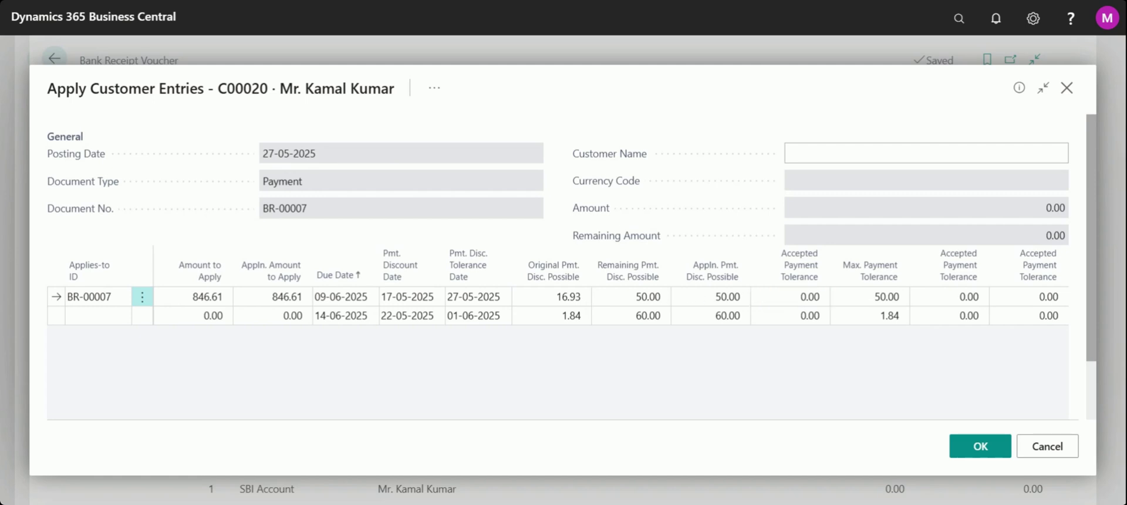
click(636, 296)
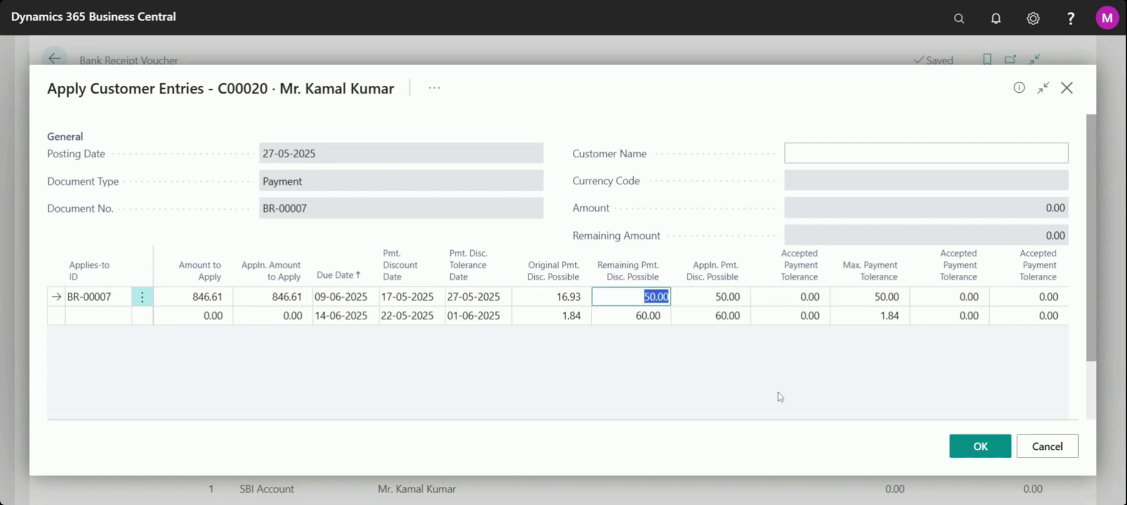
Confirm the application with Post as Payment Discount Tolerance and accept the Payment Tolerance Warning.
click(979, 447)
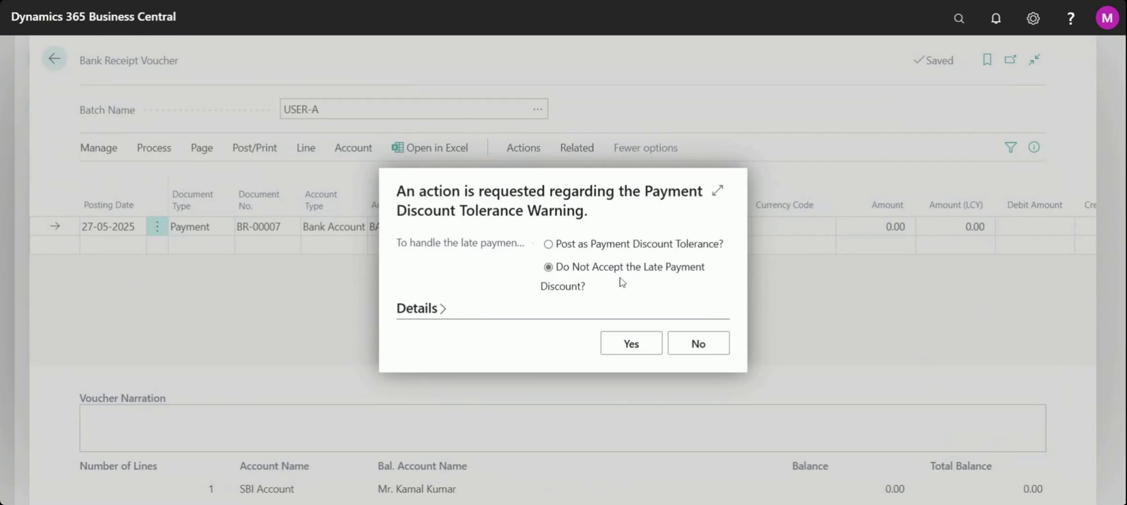
click(550, 246)
click(637, 349)
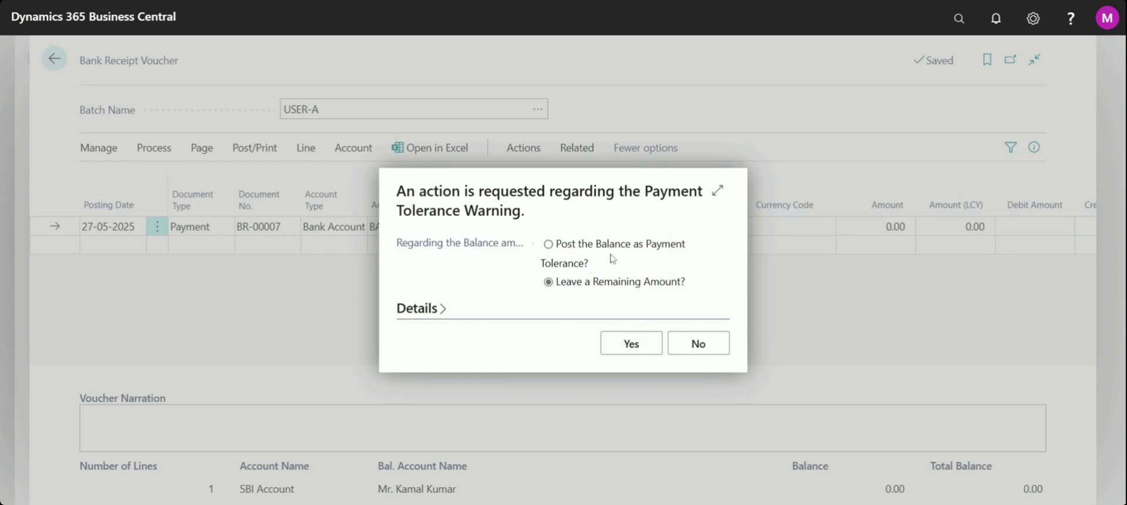
click(621, 349)
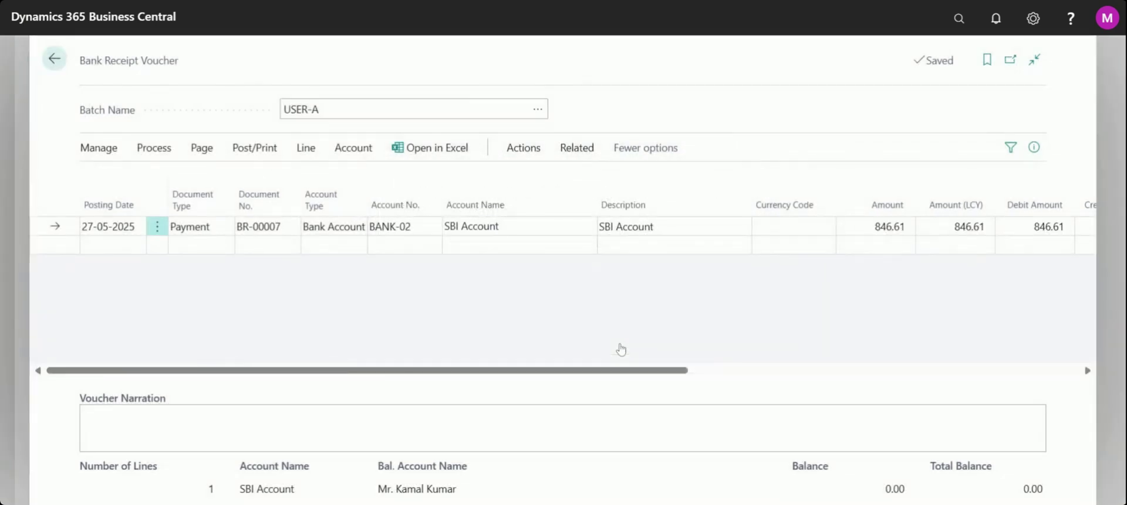
Reopen Apply Customer Entries for the receipt line, review the invoice's tolerance and application amounts, and leave without confirming.
click(876, 226)
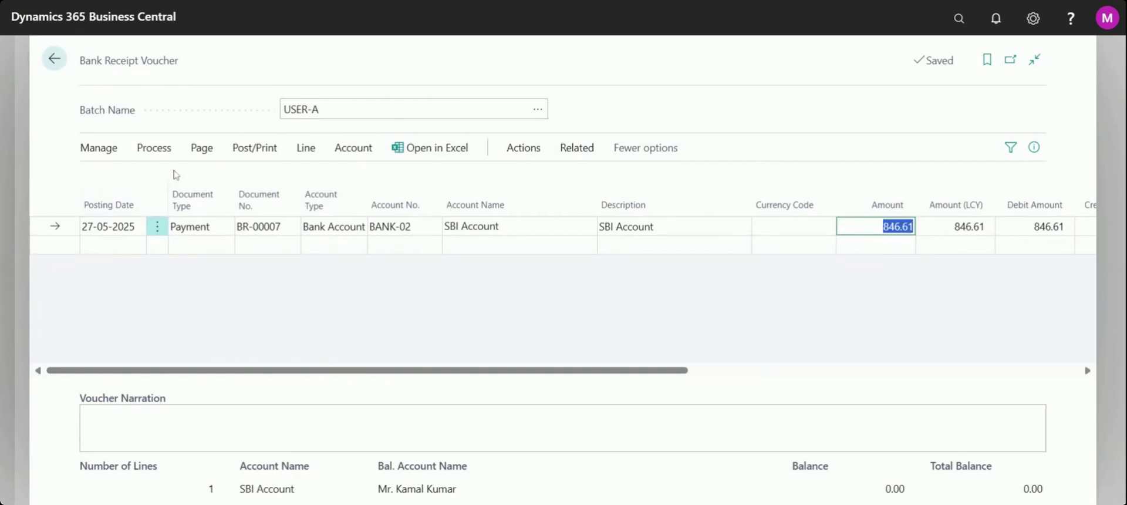
click(155, 154)
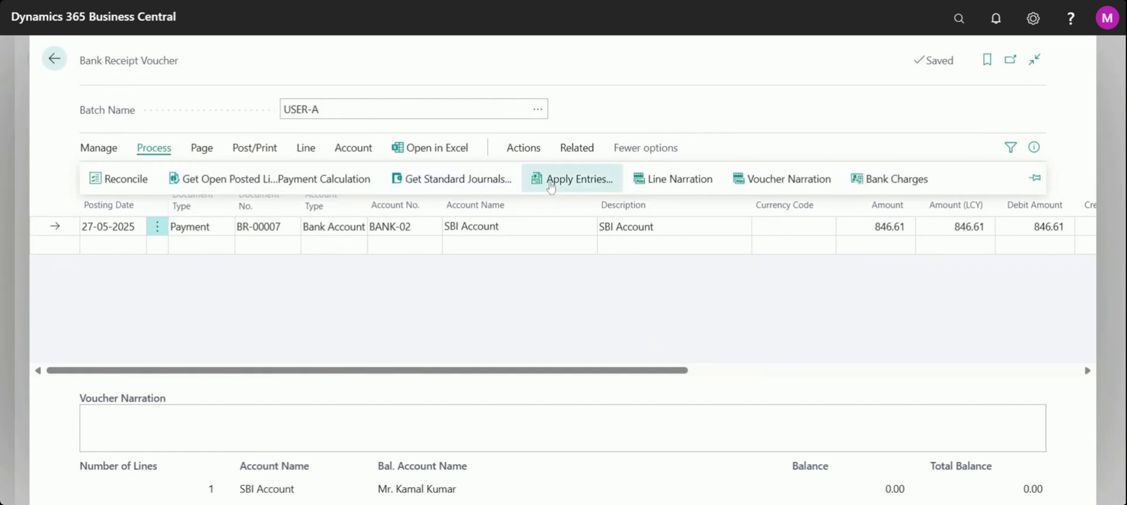
click(568, 183)
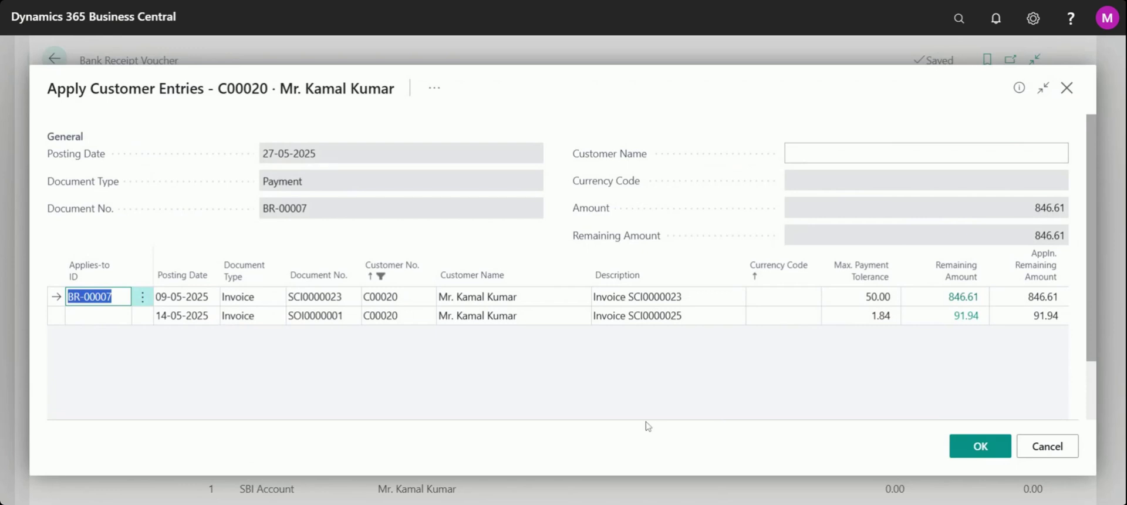
key(Tab)
key(Tab)
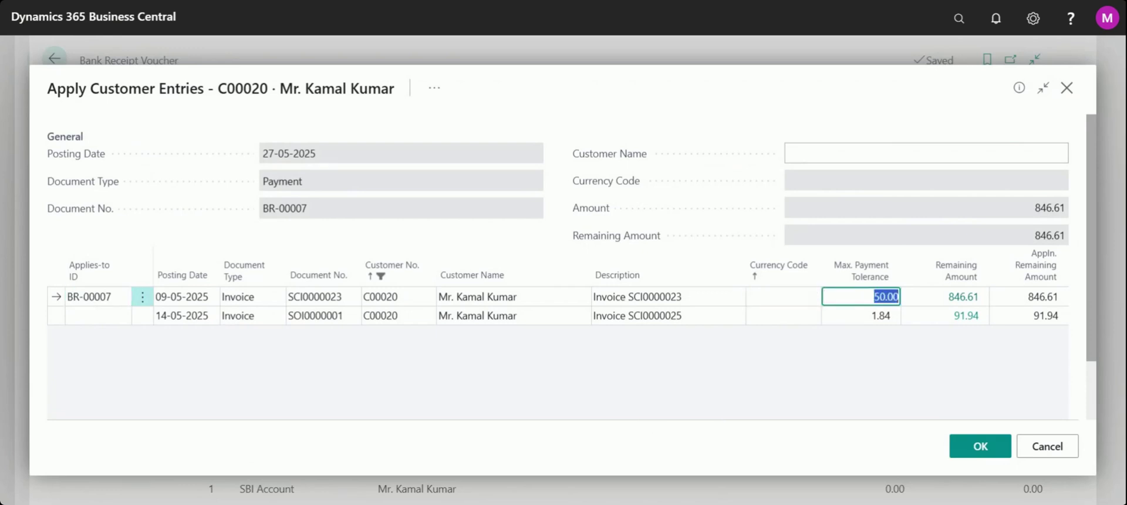
key(Tab)
key(Tab)
key(Tab)
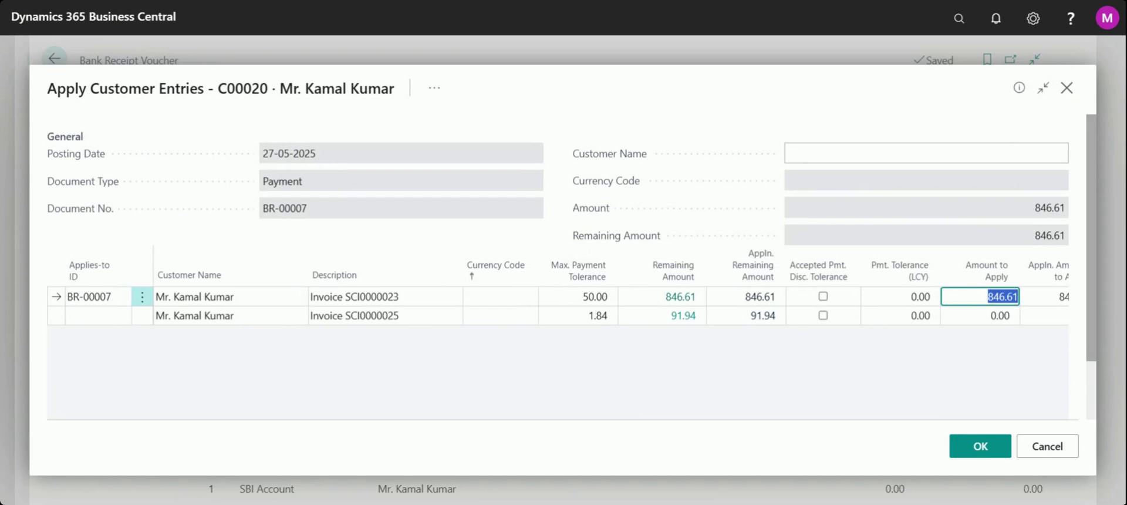
key(Tab)
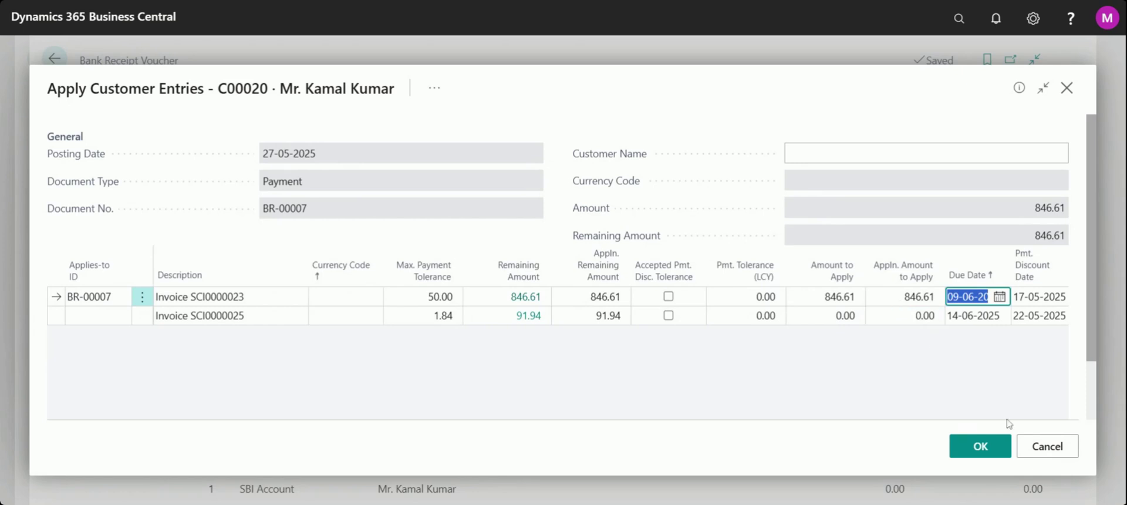
click(1030, 447)
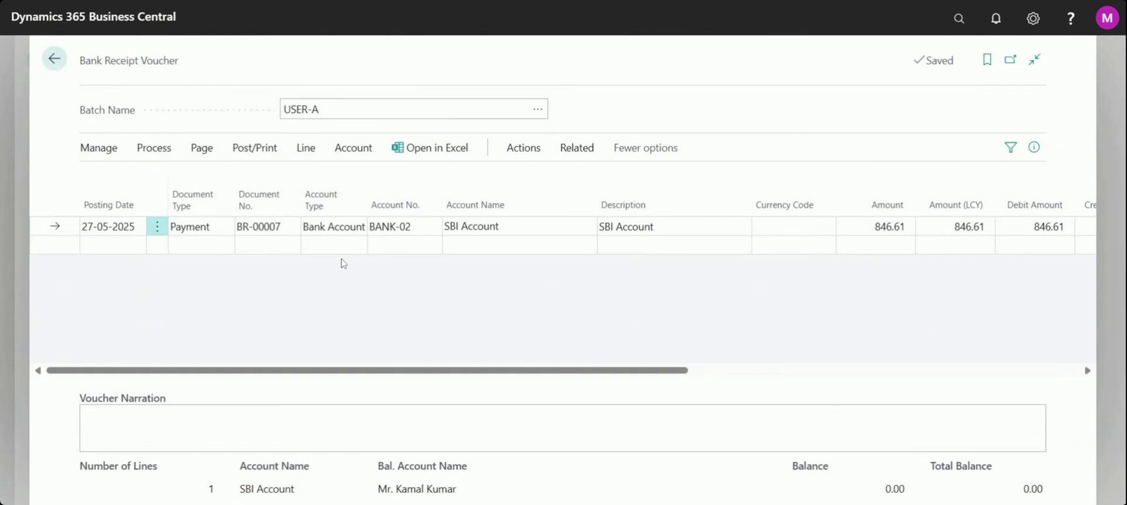
Preview the receipt's posting, inspect the debit and credit amounts of its G/L entries, and return to the Bank Receipt Voucher.
click(168, 151)
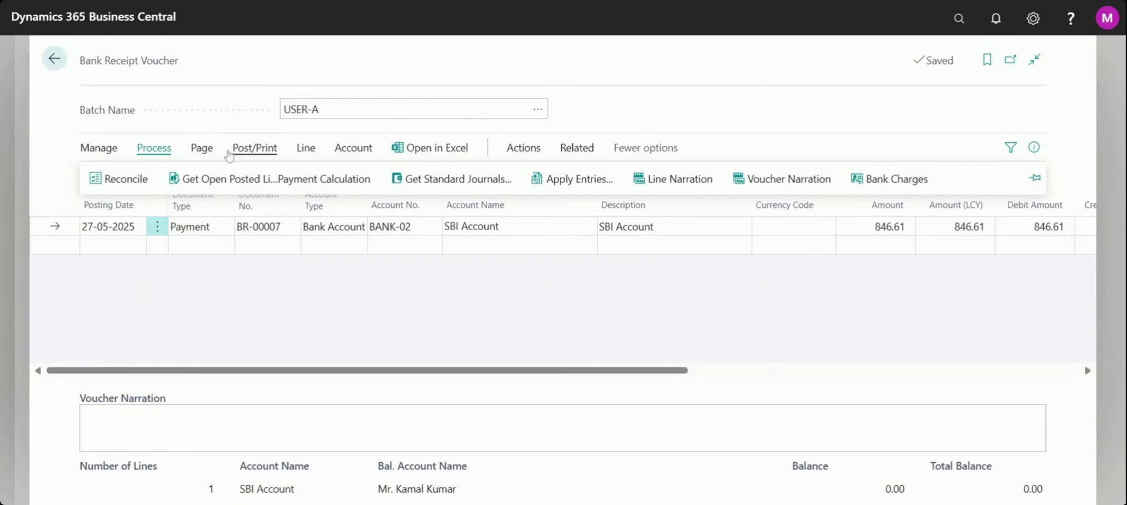
click(253, 148)
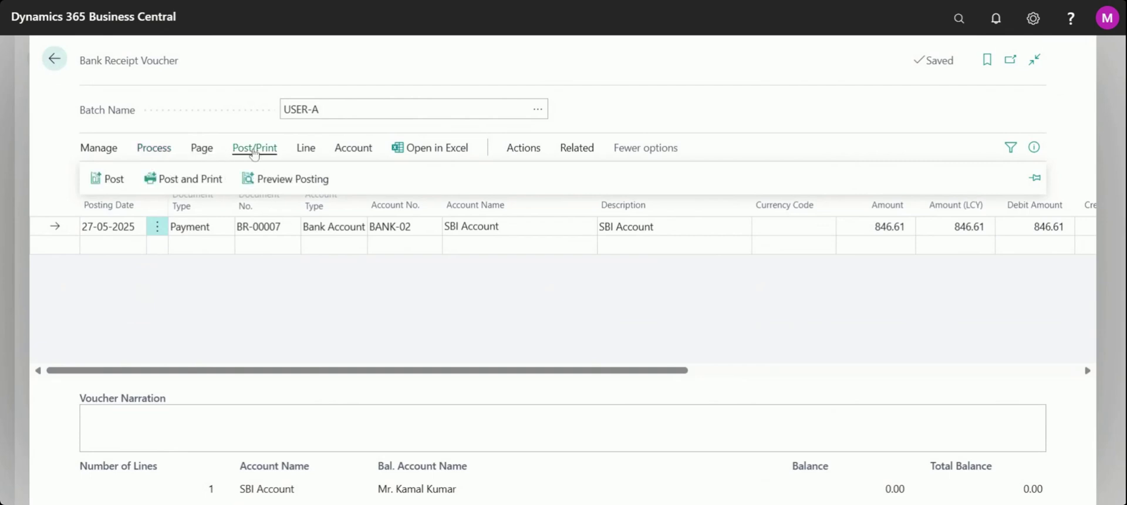
click(288, 179)
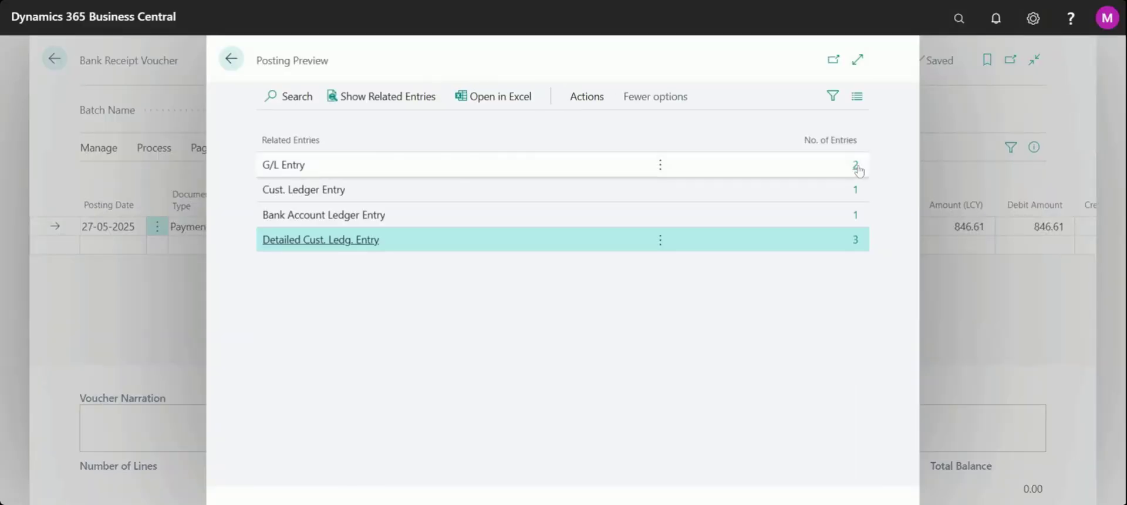
click(856, 167)
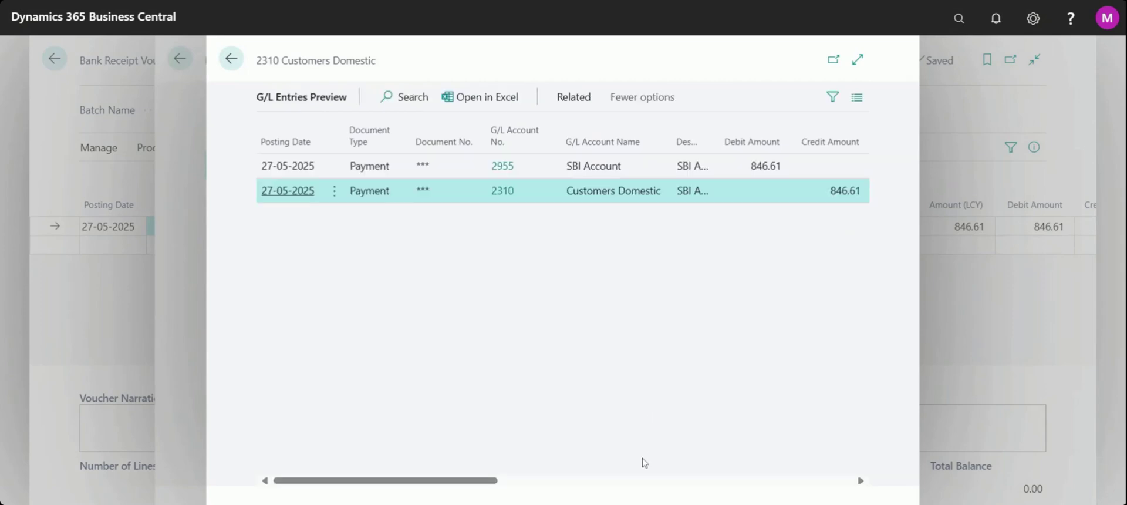
drag(494, 485, 354, 481)
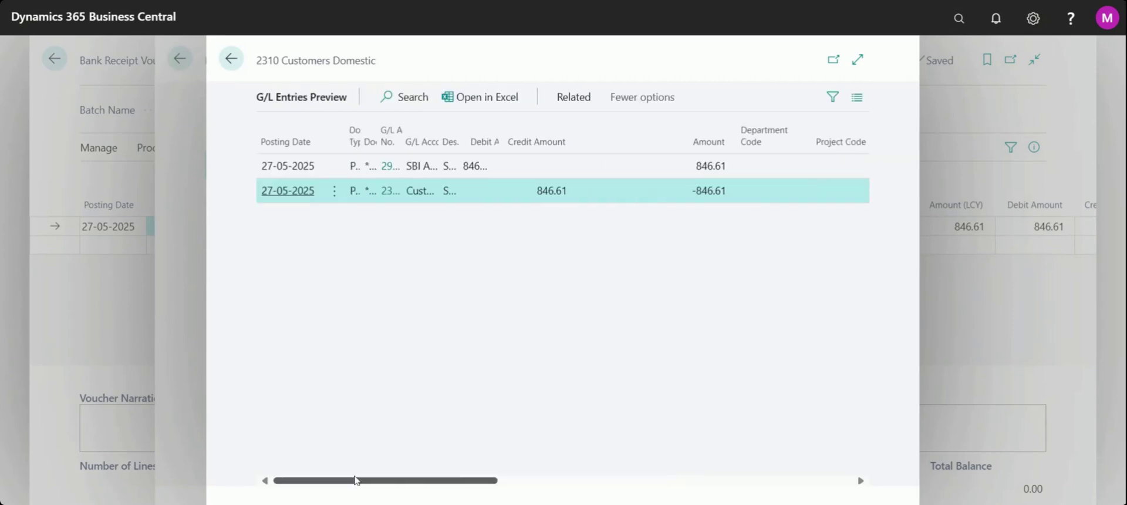
click(231, 68)
click(231, 68)
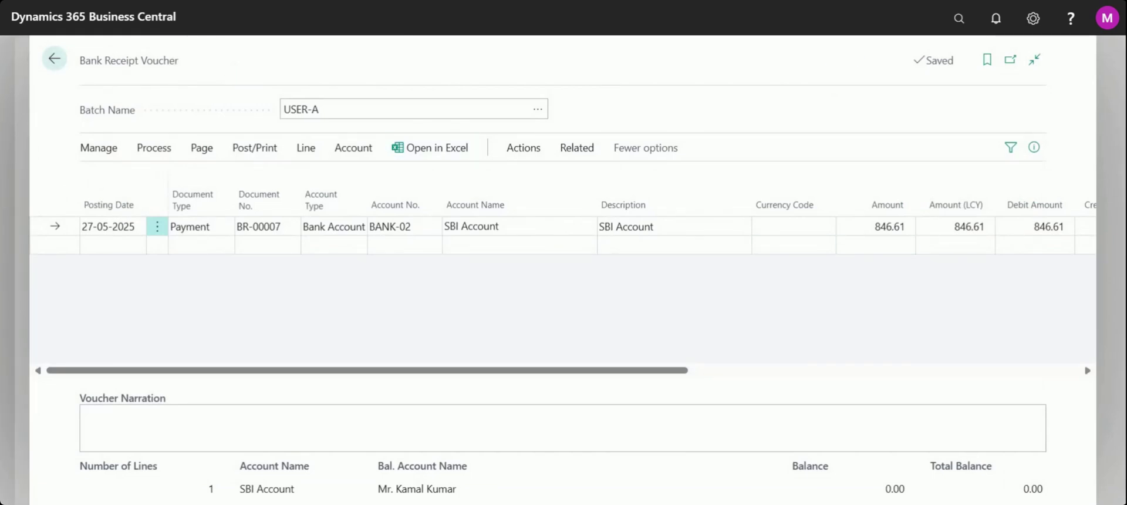
Clear the Amount on the bank receipt line again.
click(875, 227)
key(shift+End)
key(Delete)
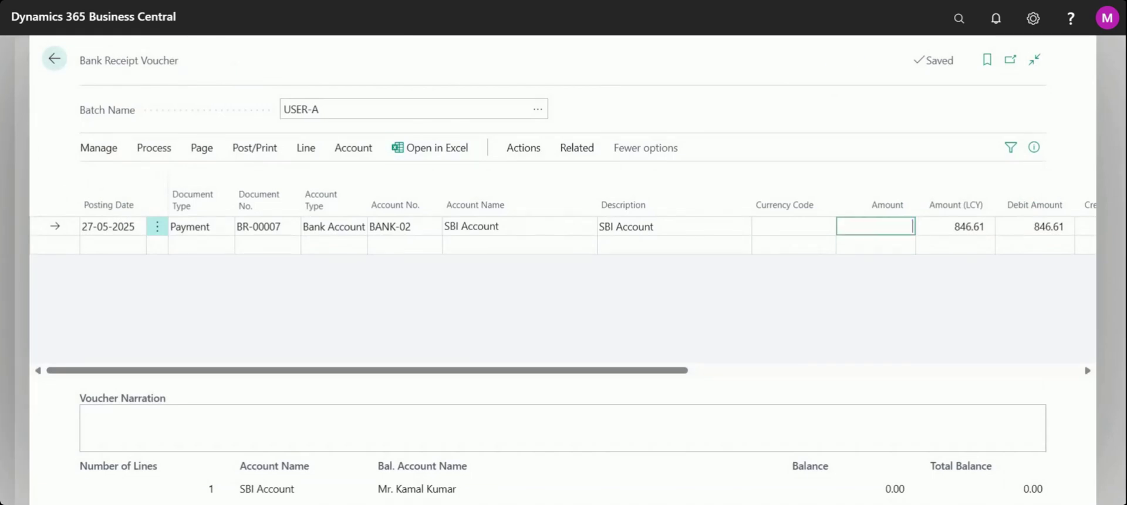
key(Tab)
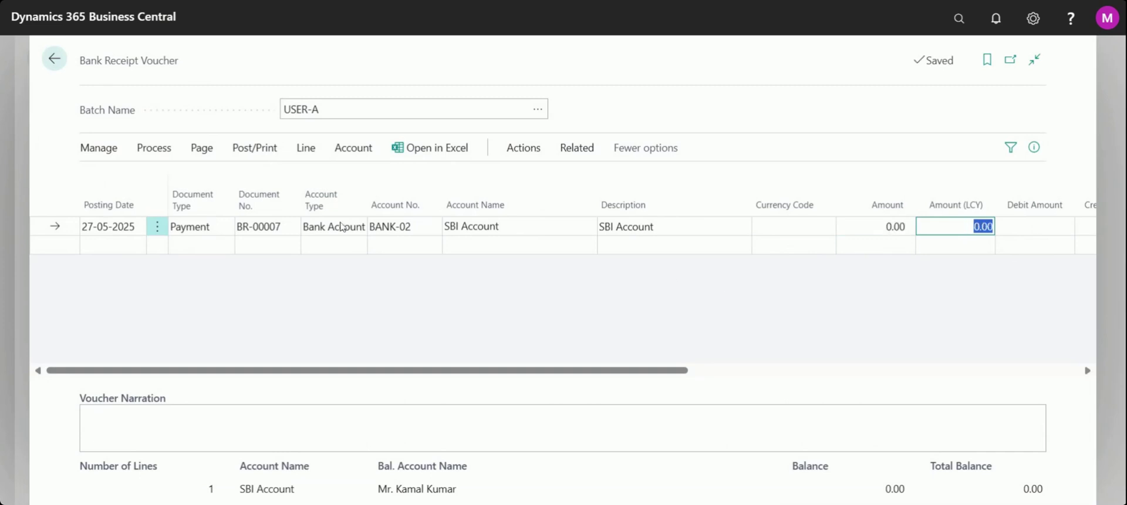
In Apply Customer Entries, remove the Applies-to ID from the invoice dated 09-05-2025 and set it again for this receipt.
click(161, 154)
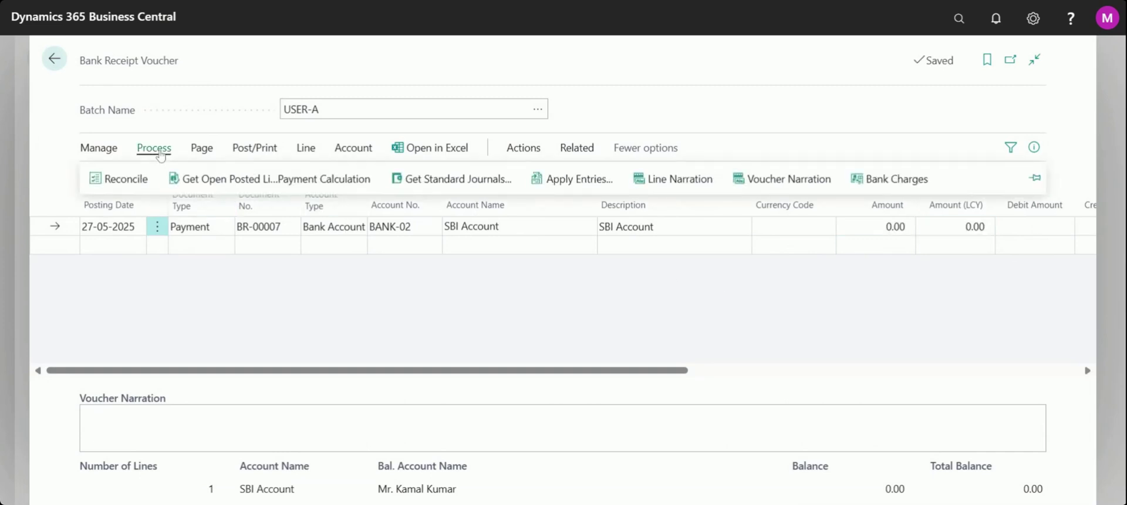
click(552, 183)
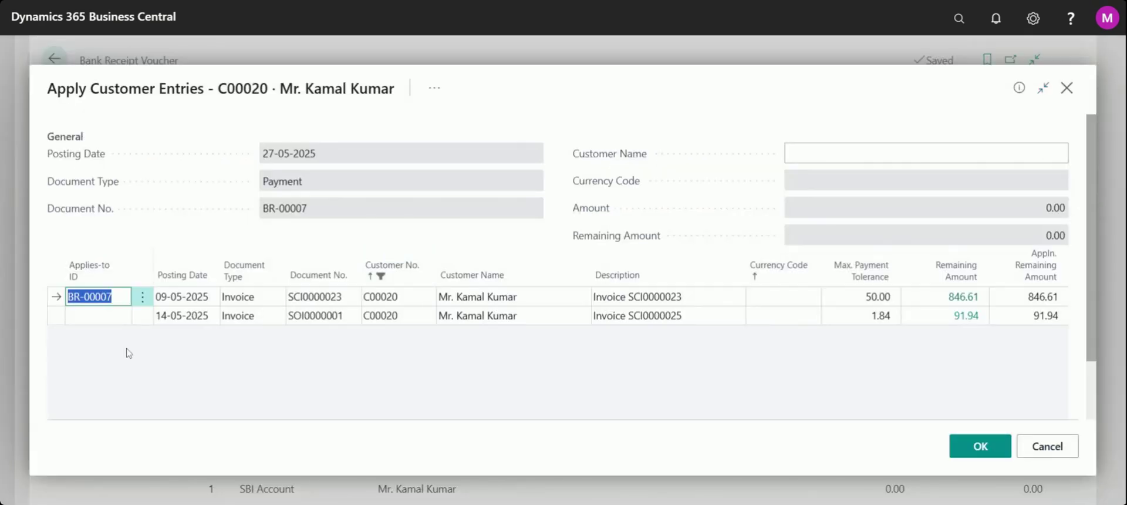
key(Delete)
click(434, 89)
mouse_move(486, 116)
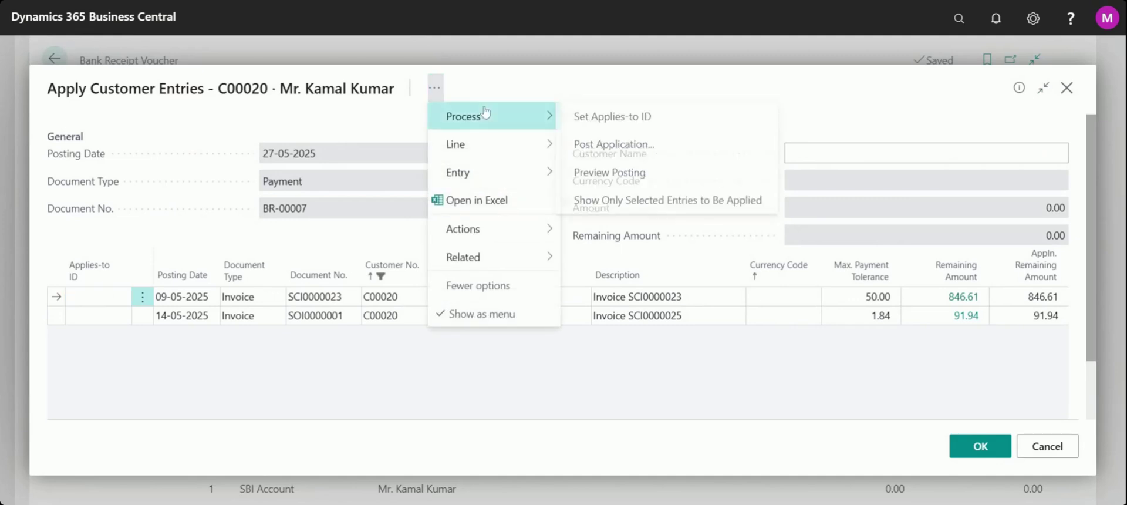
click(637, 119)
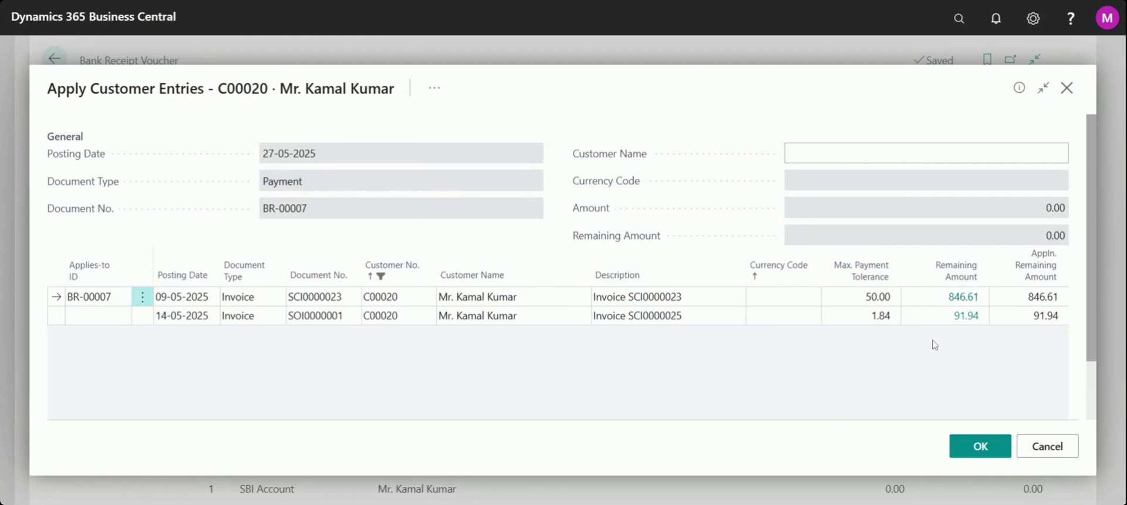
Review the tolerance, discount and application fields of the invoice dated 09-05-2025, and confirm its application to the receipt.
click(866, 297)
key(Tab)
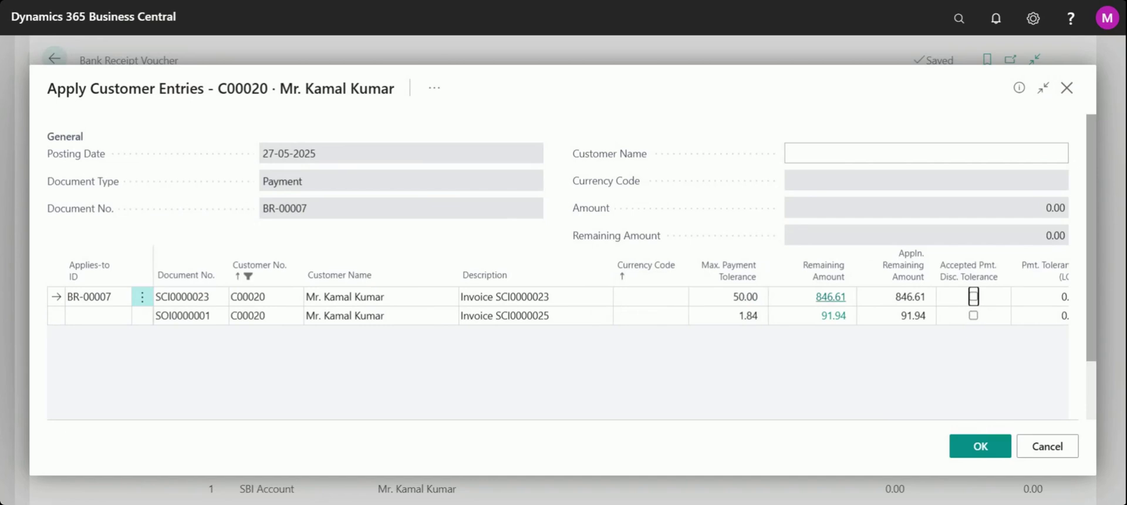
key(Tab)
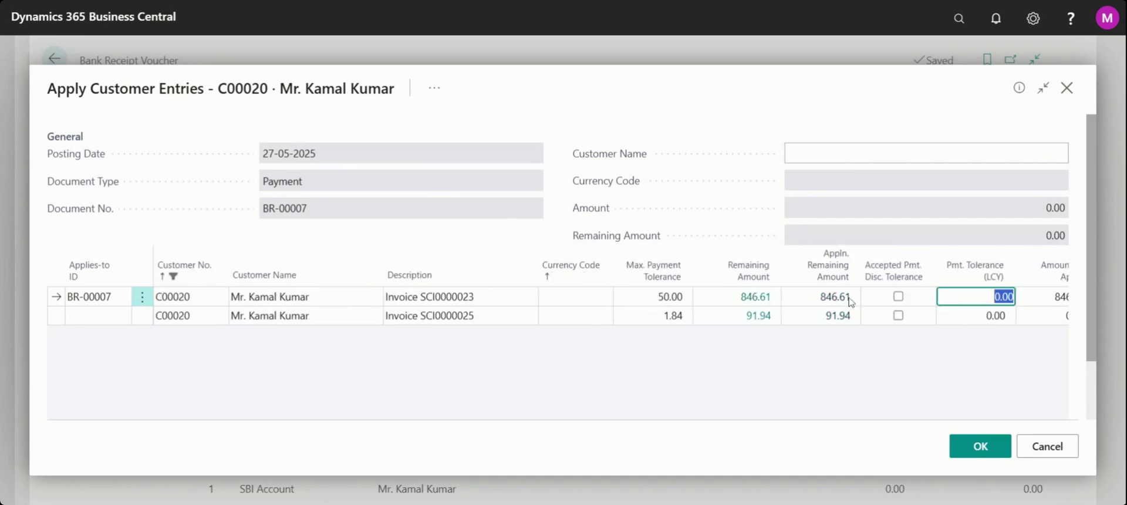
key(Tab)
key(Tab)
key(Tab)
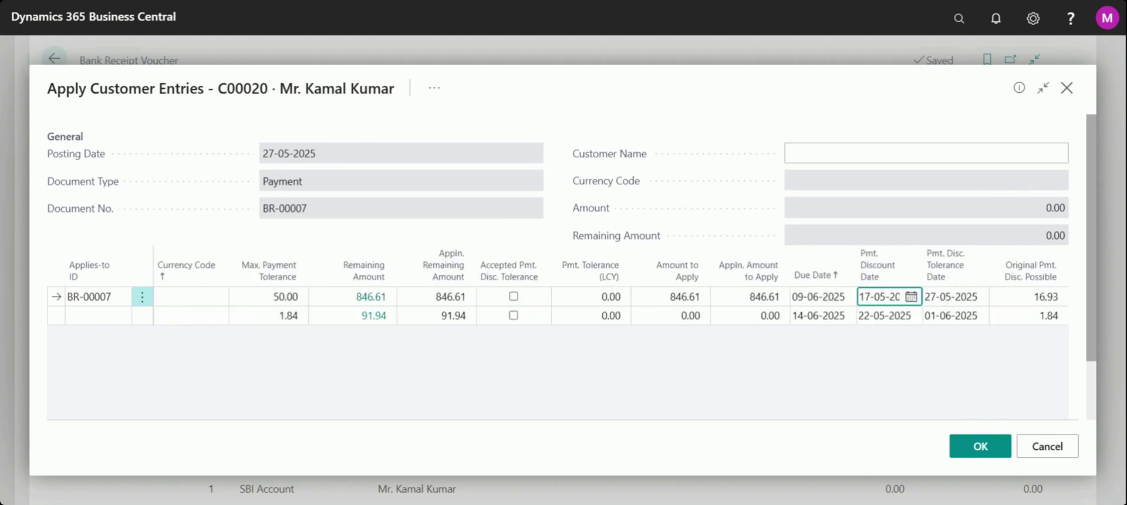
key(Tab)
key(Tab)
key(Tab)
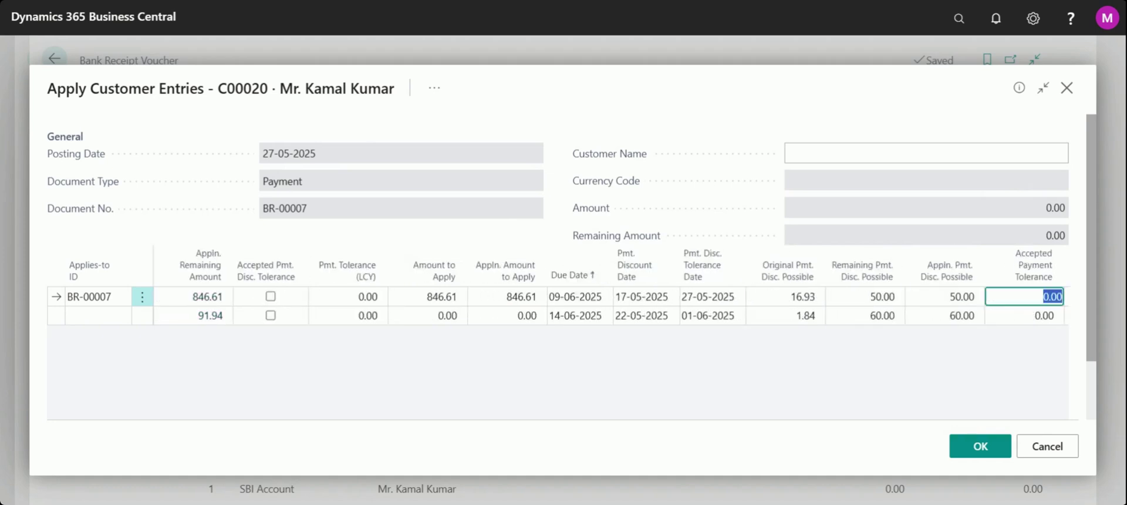
key(Tab)
click(970, 453)
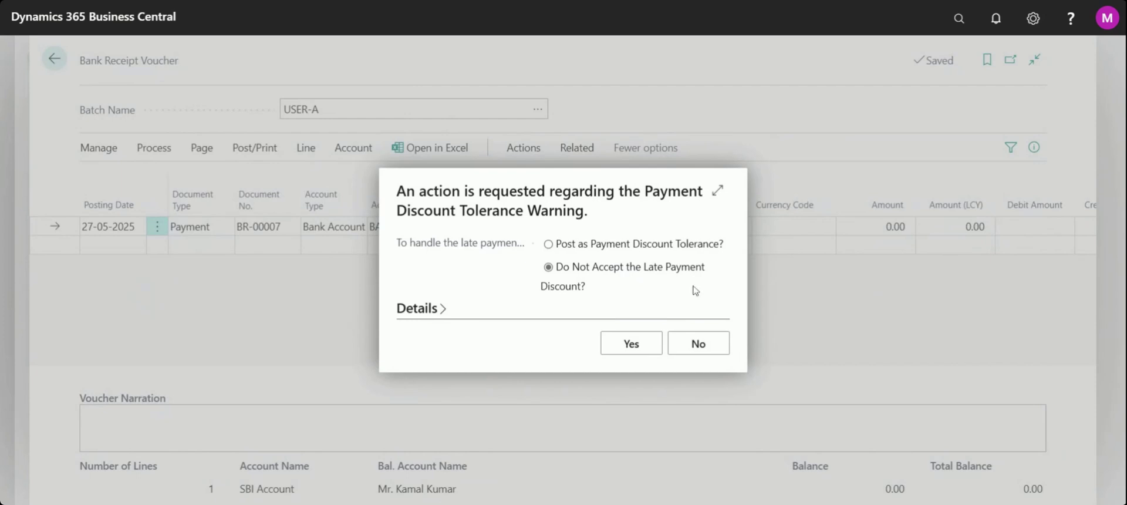
Accept the late payment discount as Payment Discount Tolerance and choose to post the balance as Payment Tolerance.
click(549, 244)
click(628, 353)
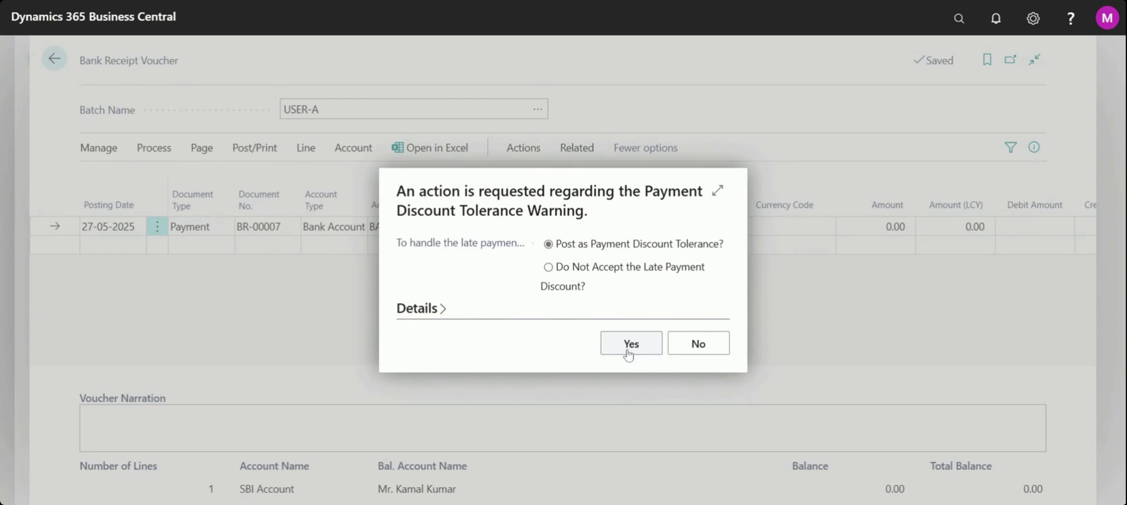
click(628, 354)
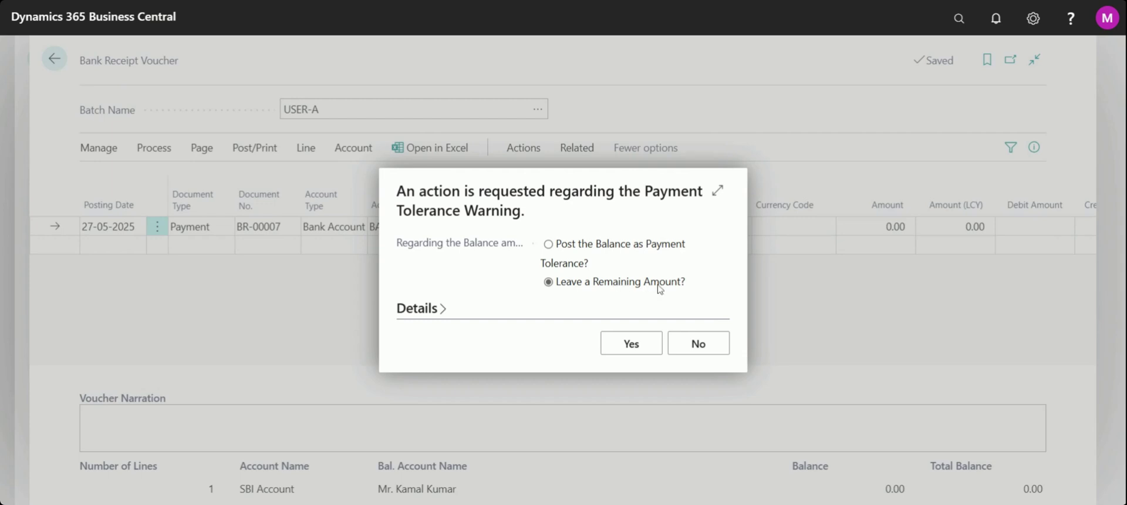
click(551, 245)
mouse_move(458, 251)
click(633, 355)
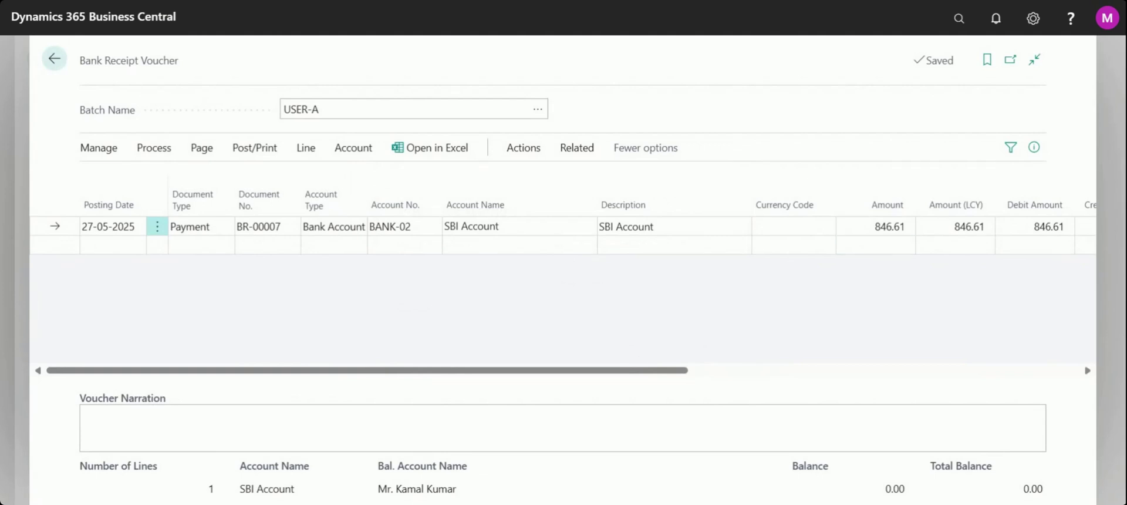
Preview the receipt's posting and examine the accounts, debit and credit amounts of its G/L entries.
click(876, 226)
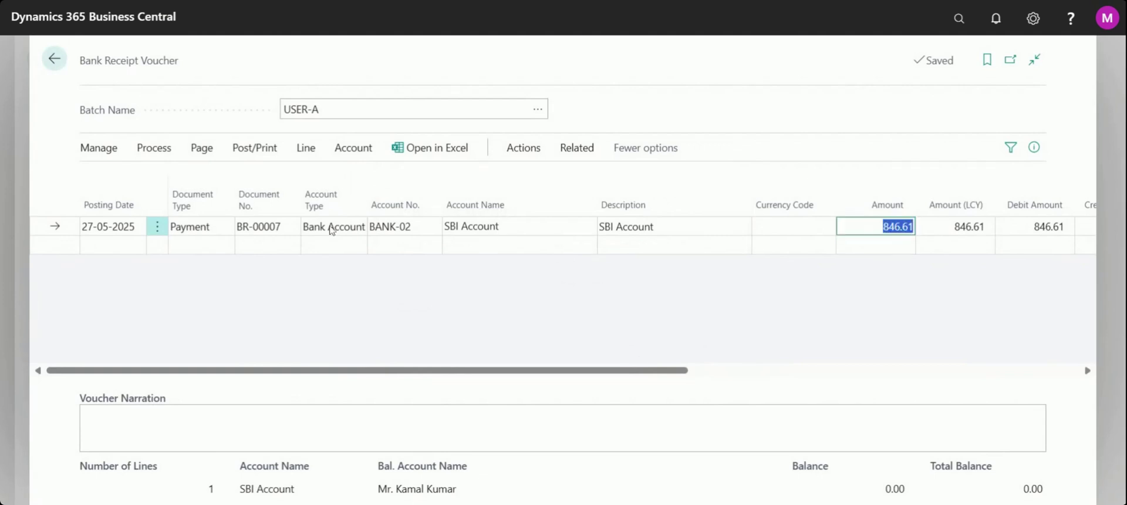
click(251, 154)
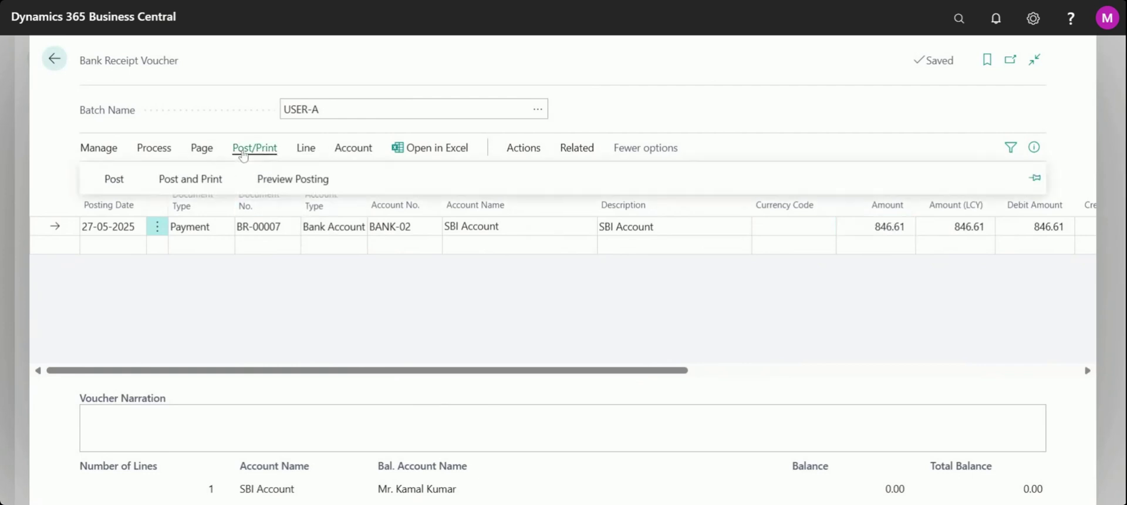
click(271, 179)
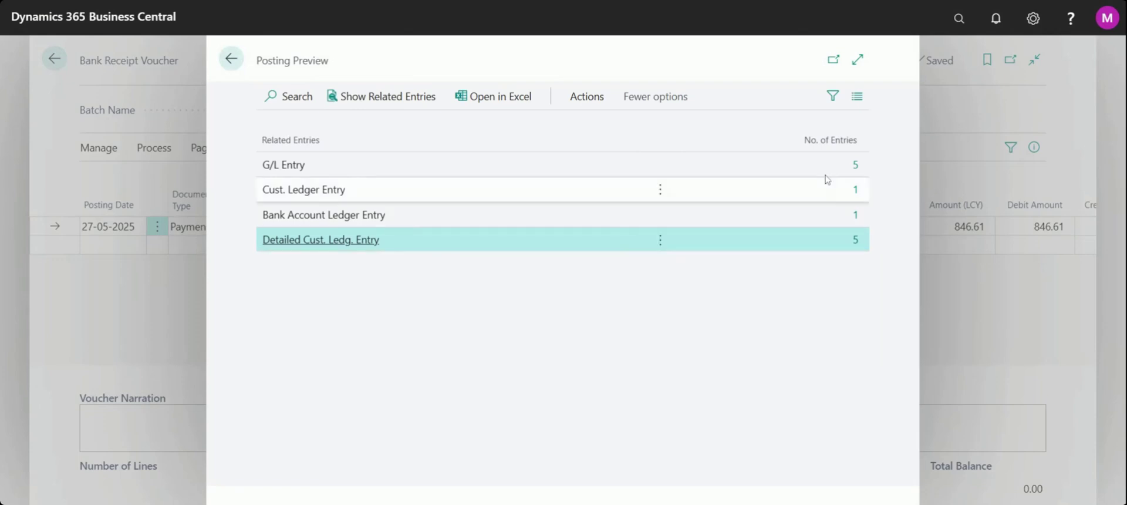
click(856, 173)
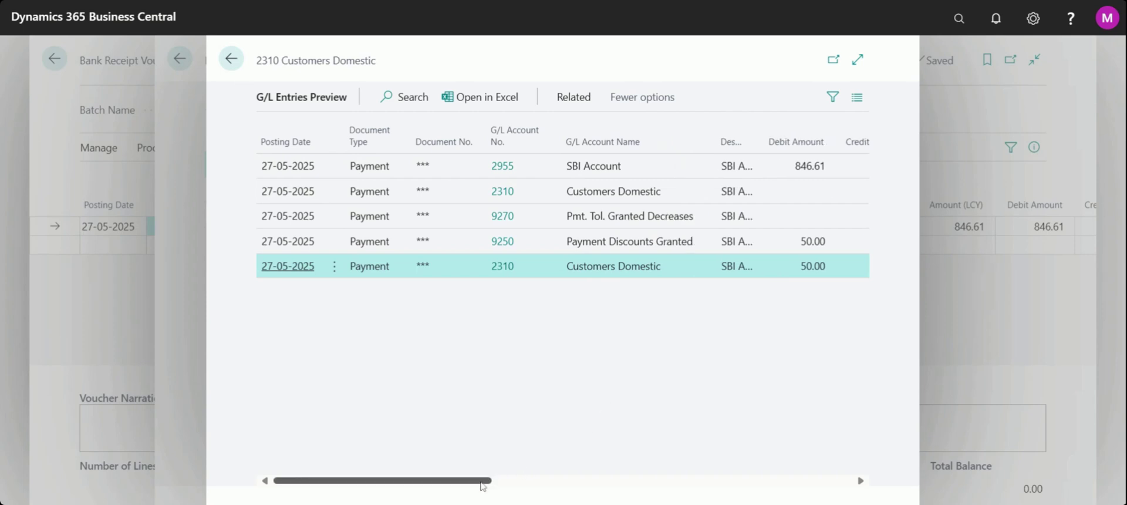
drag(480, 486, 547, 487)
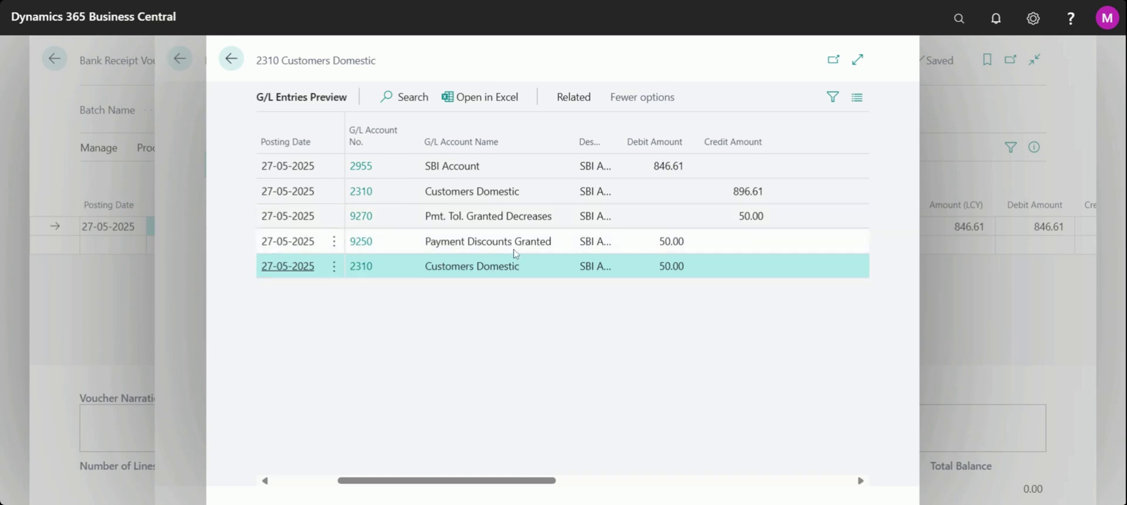
click(561, 479)
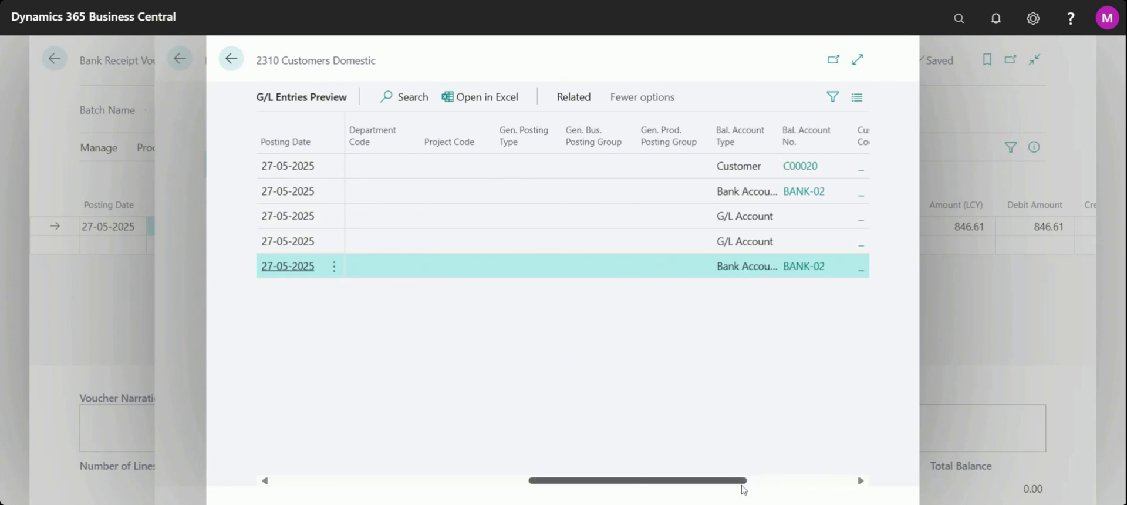
drag(744, 480, 554, 476)
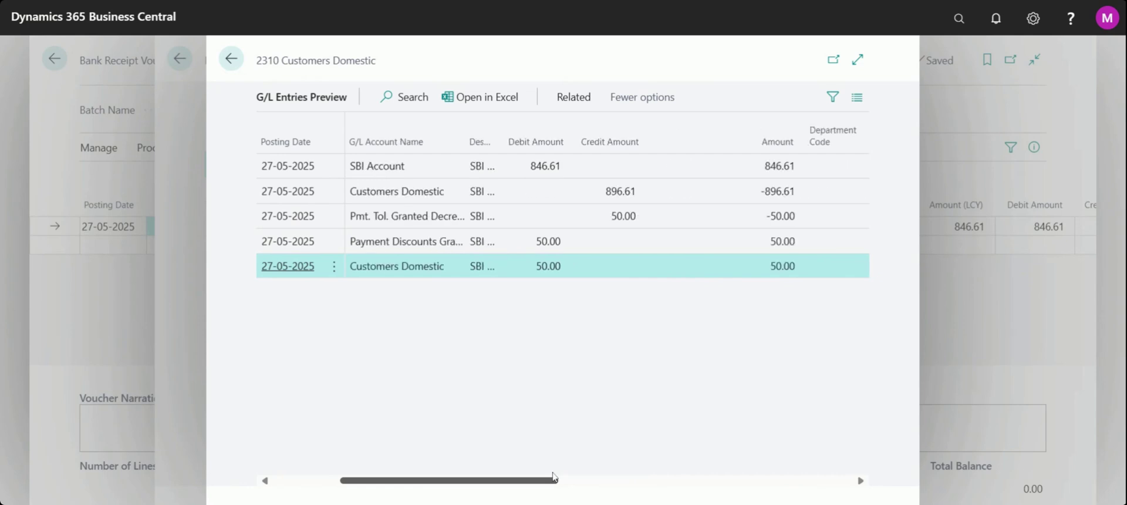
drag(554, 477, 506, 466)
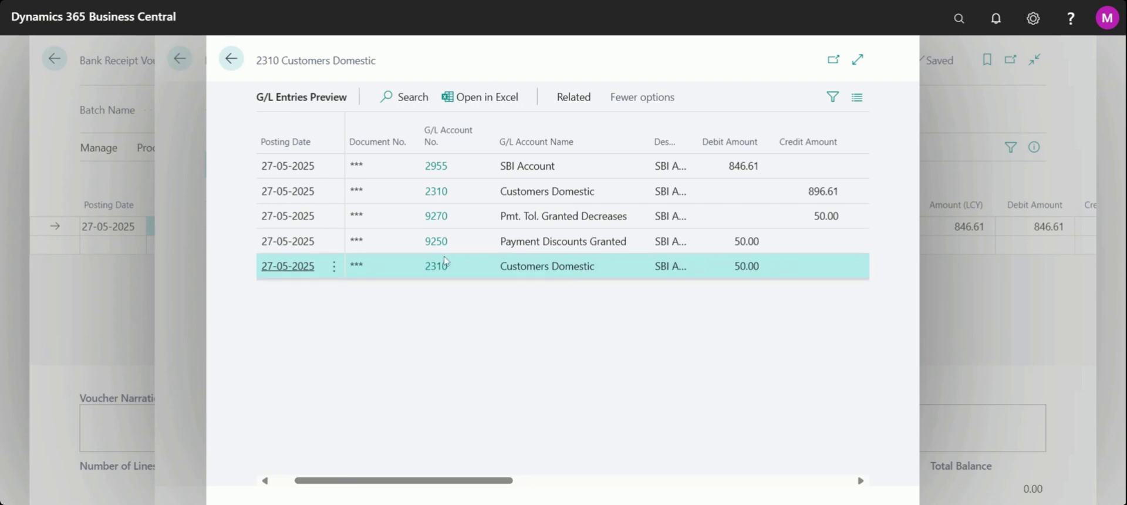
Inspect the preview lines for accounts 9270, 9250 and the last 2310 entry, comparing their debit and credit amounts.
click(444, 220)
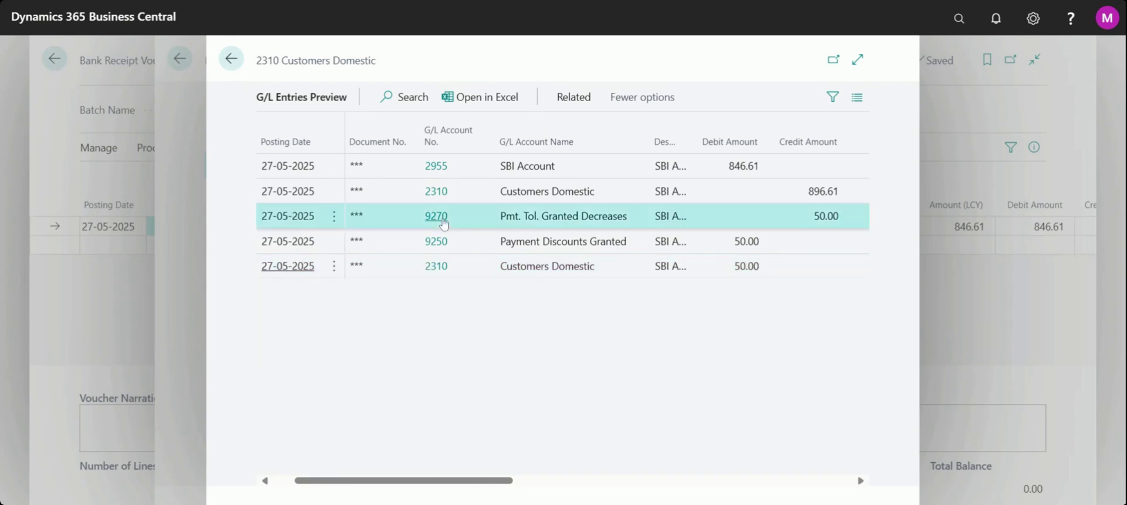
click(387, 297)
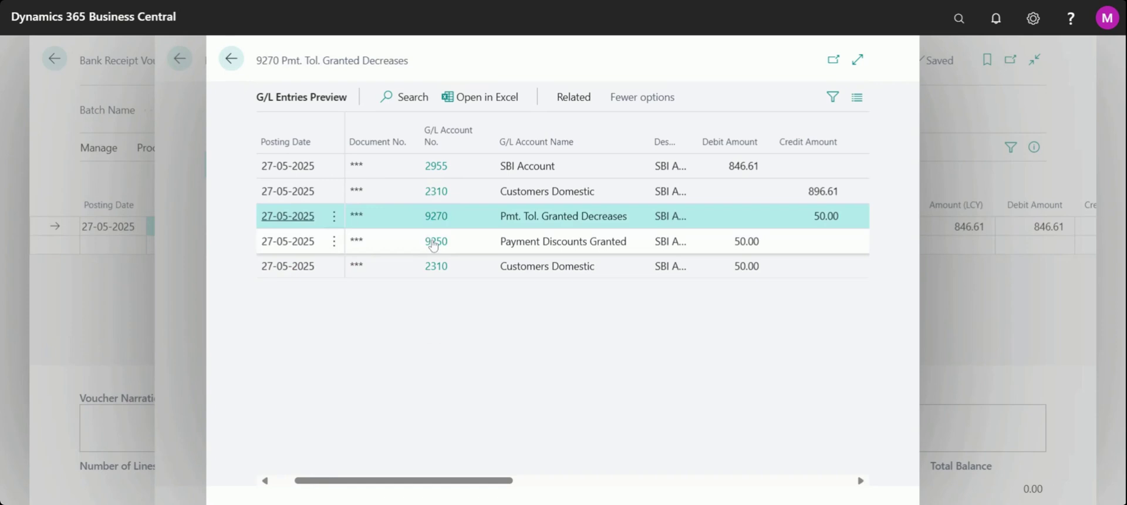
click(435, 241)
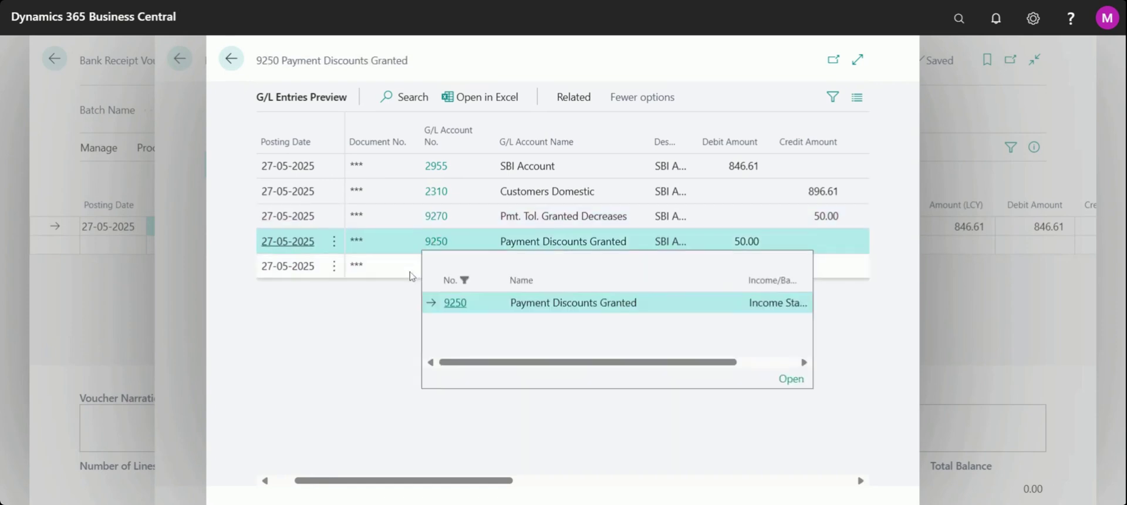
click(382, 333)
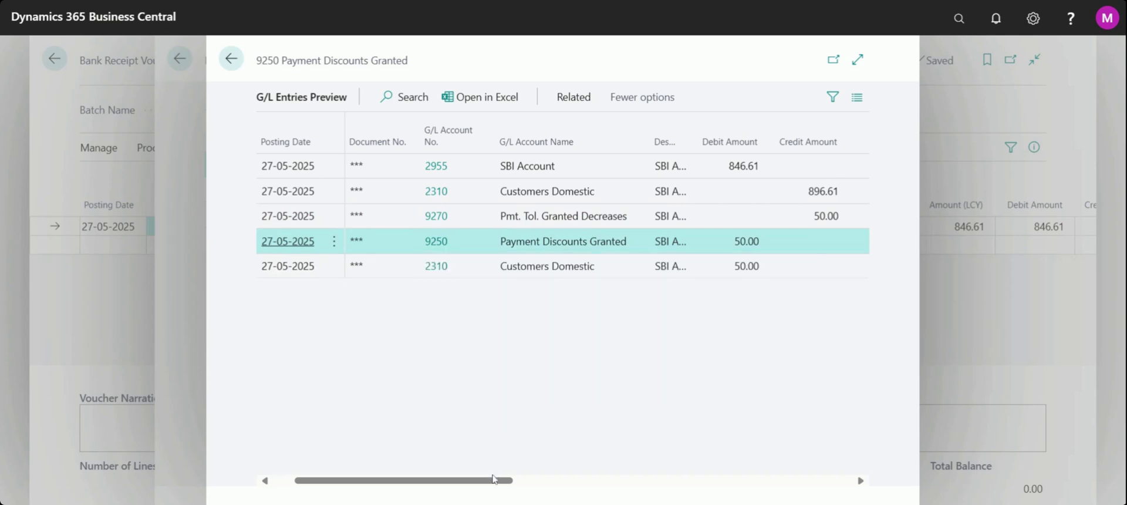
drag(493, 479, 551, 485)
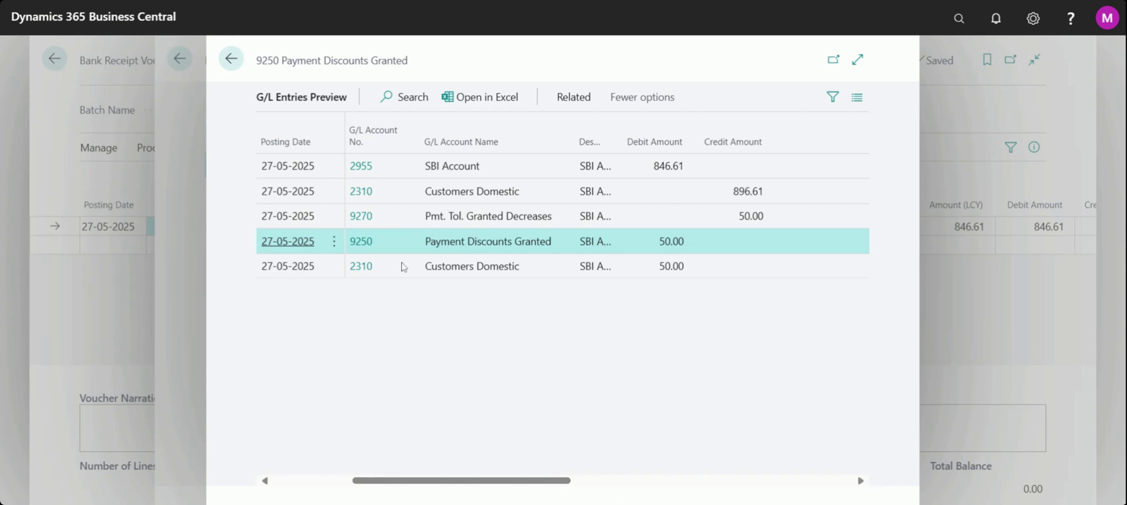
click(364, 269)
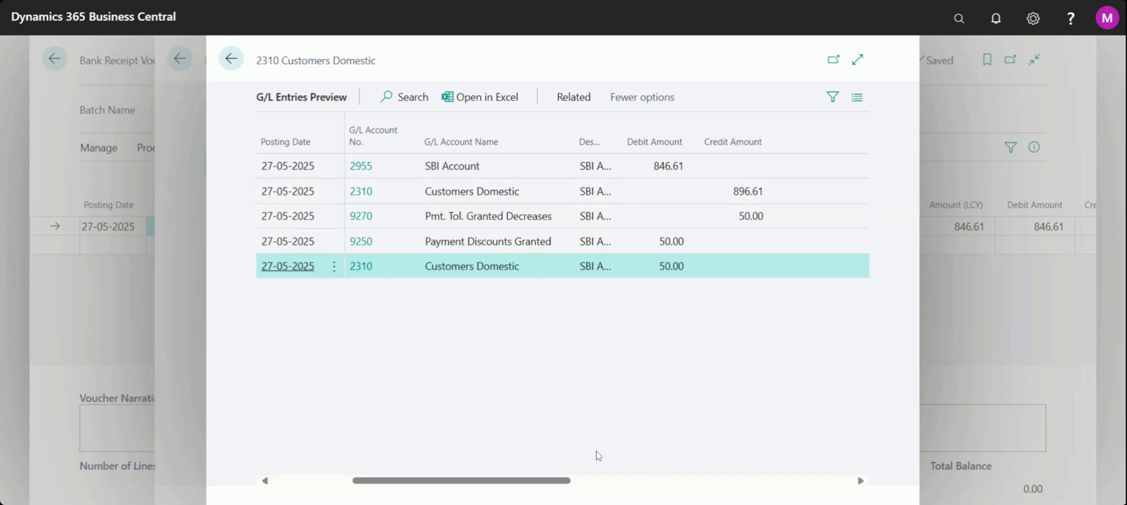
drag(568, 479, 700, 483)
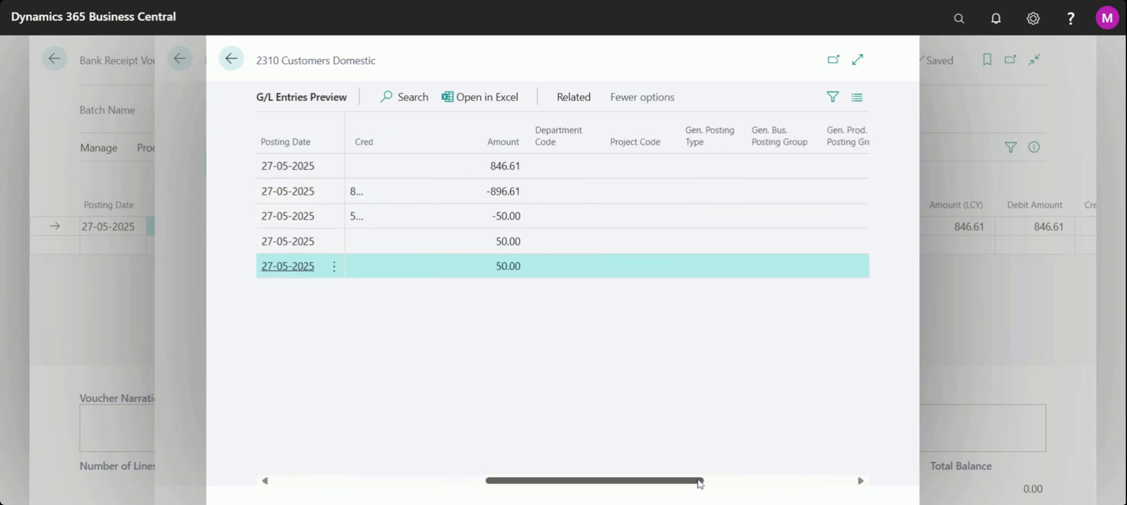
click(479, 481)
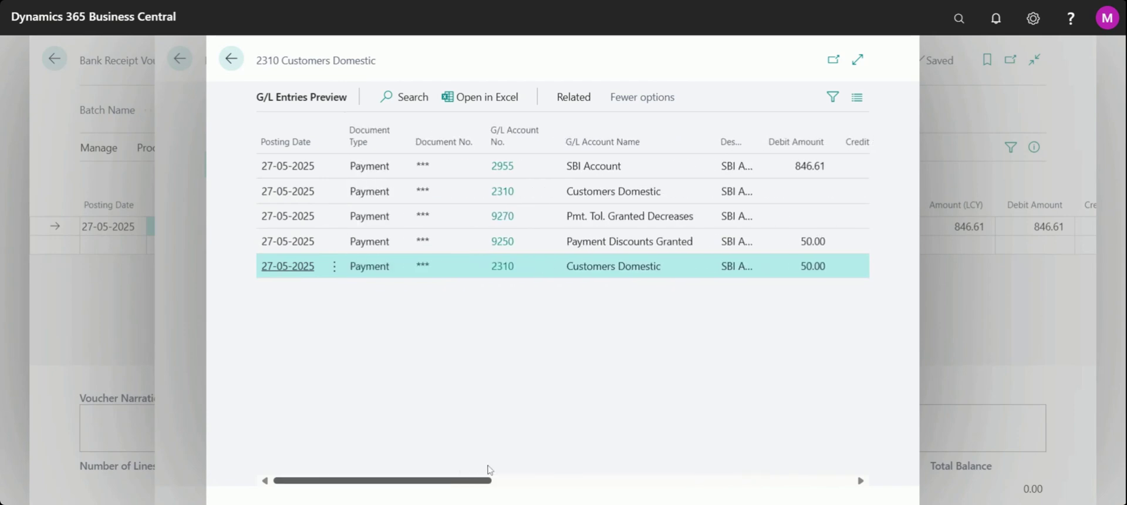
drag(488, 470, 561, 463)
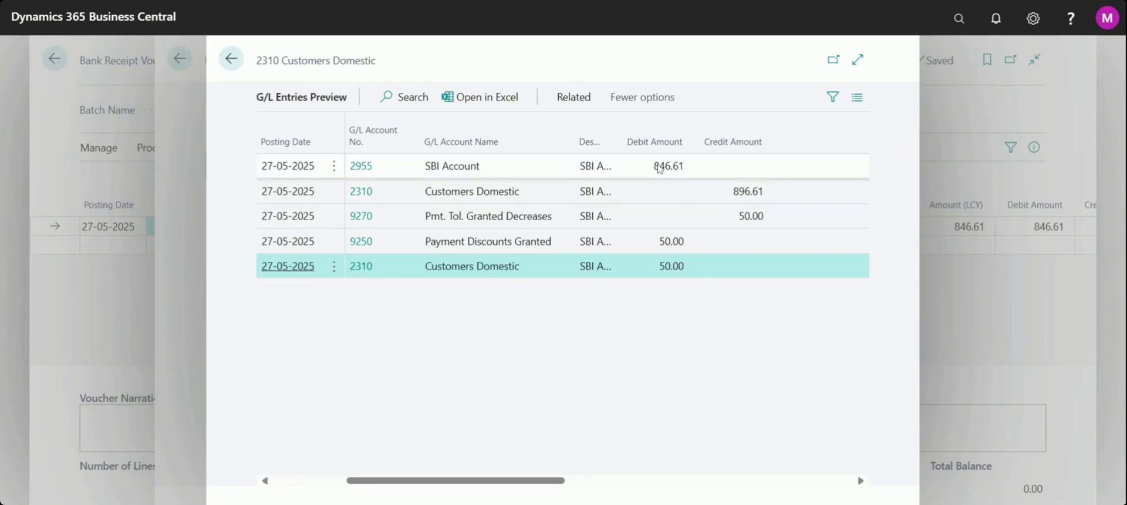
Examine the Detailed Cust. Ledg. Entry preview of the receipt and return to the Bank Receipt Voucher.
click(232, 60)
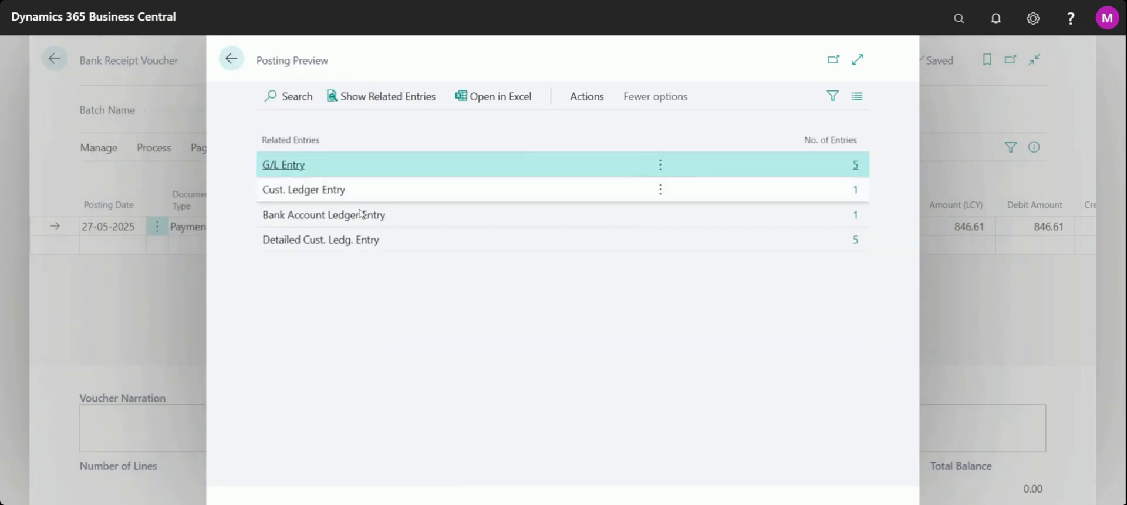
click(855, 242)
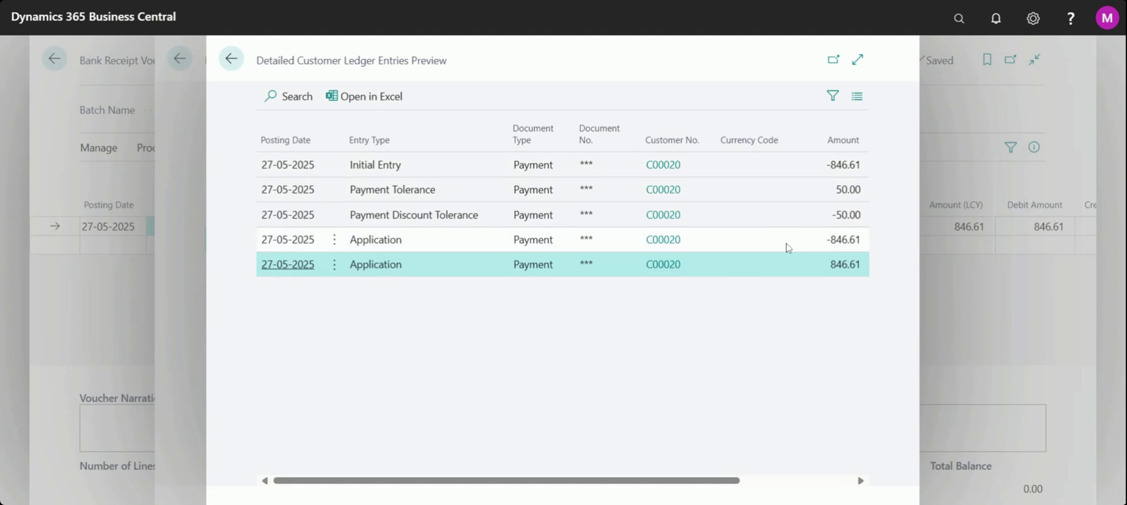
click(232, 61)
click(233, 59)
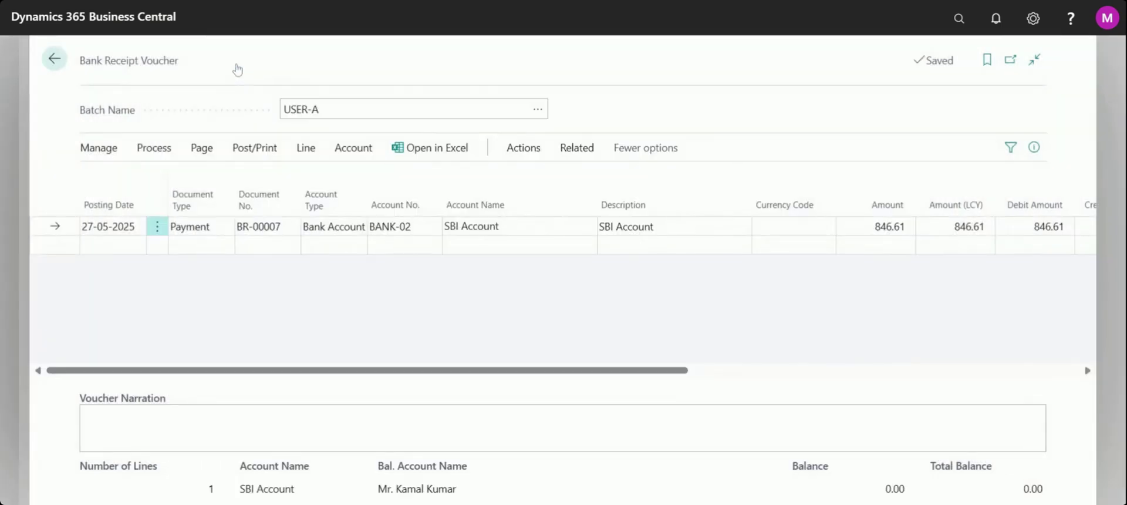
Post and print the bank receipt BR-00007, confirming the posting and dismissing the completion message.
click(269, 154)
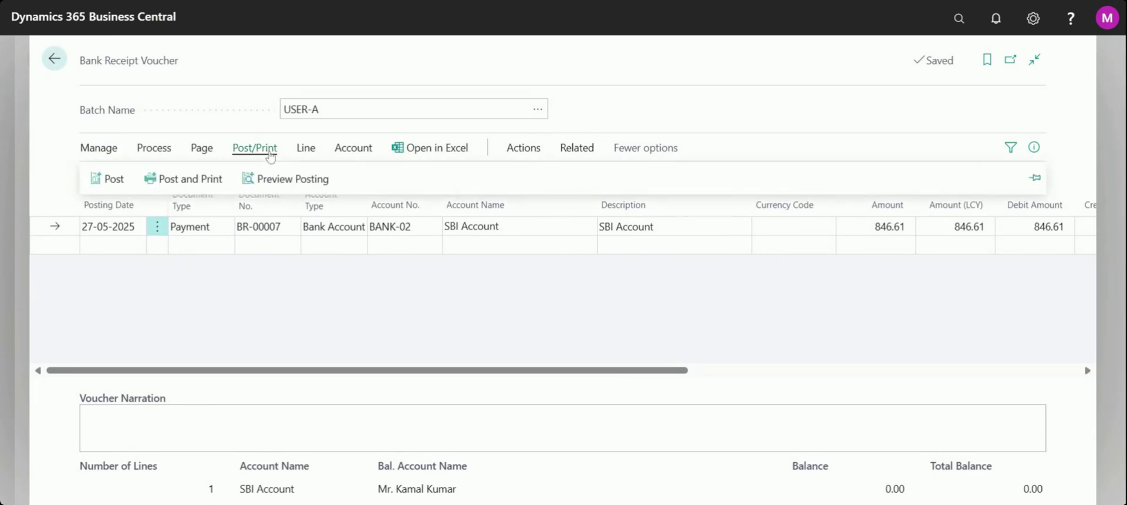
click(198, 181)
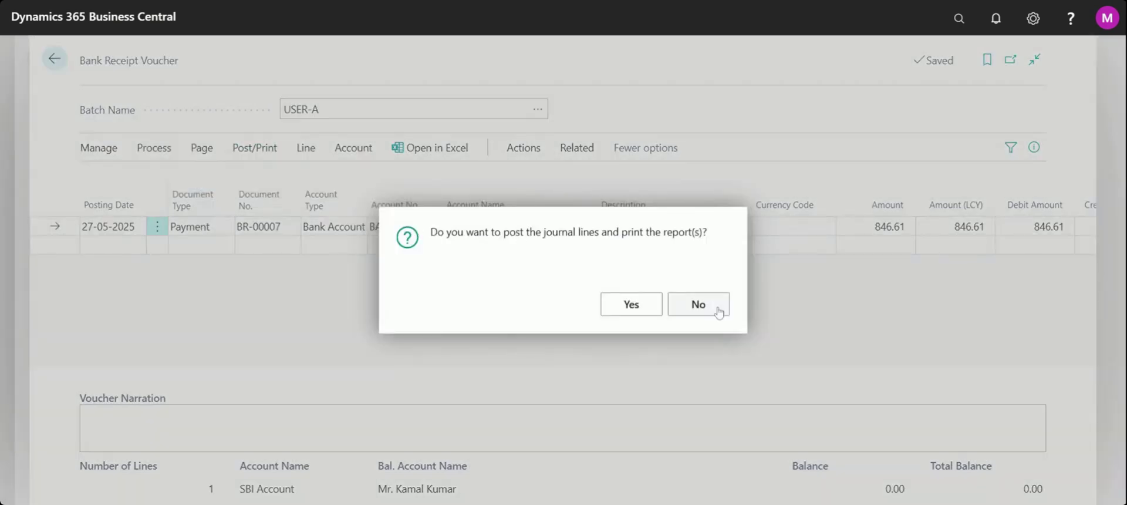
click(648, 310)
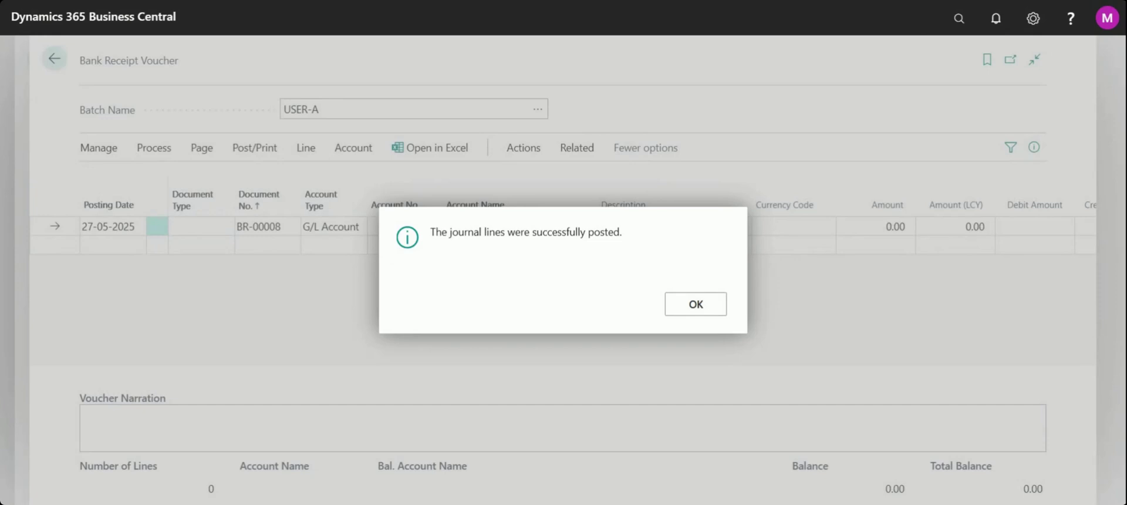
click(694, 307)
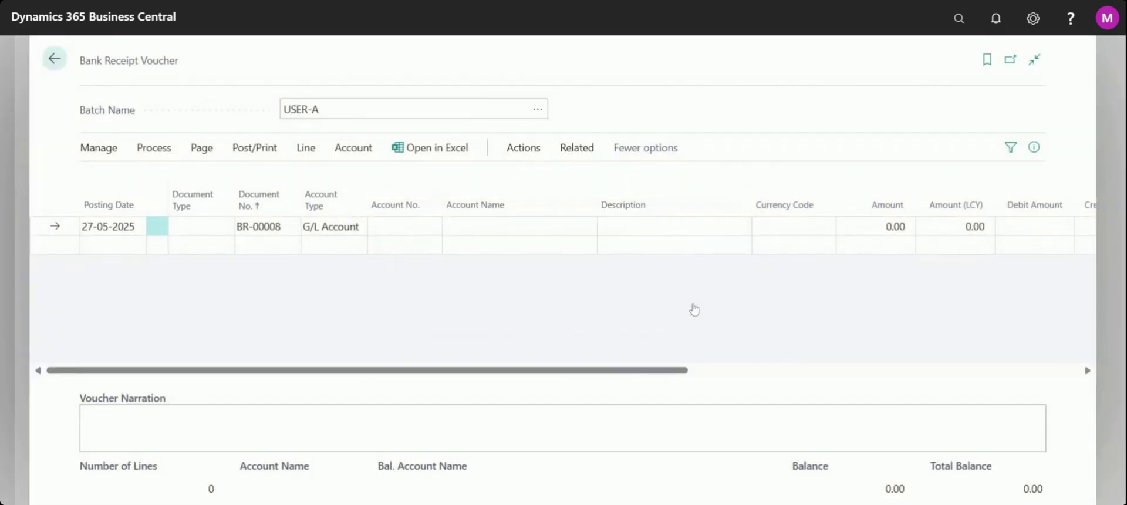
Leave the Bank Receipt Voucher page and search for and open the Customers list.
click(61, 67)
click(233, 59)
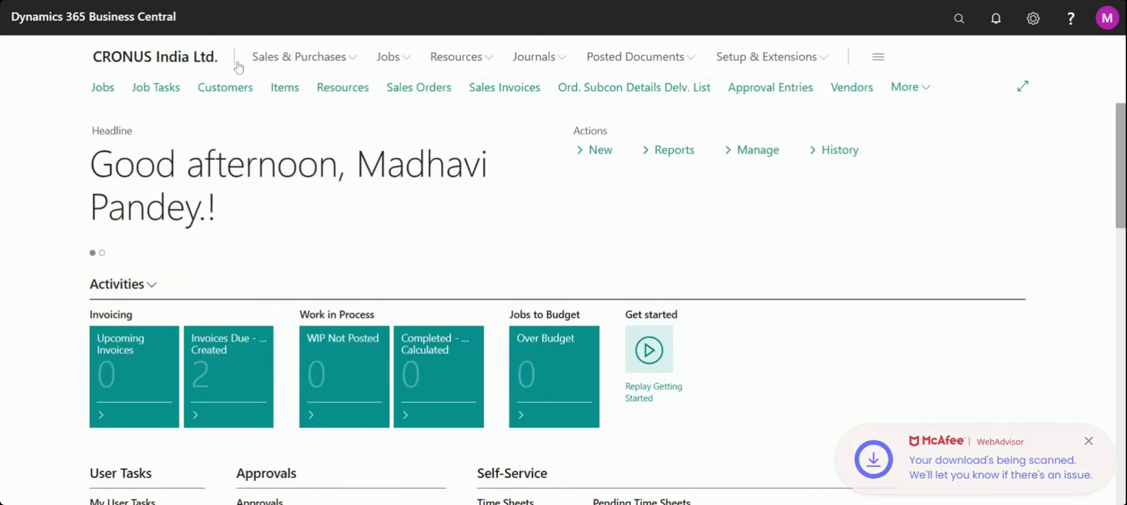
click(959, 18)
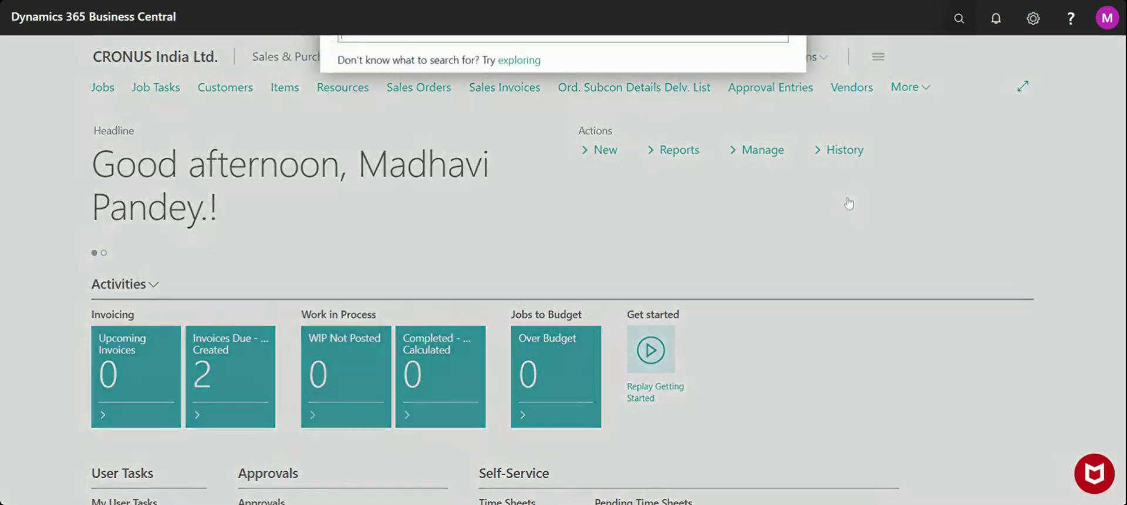
text(cus)
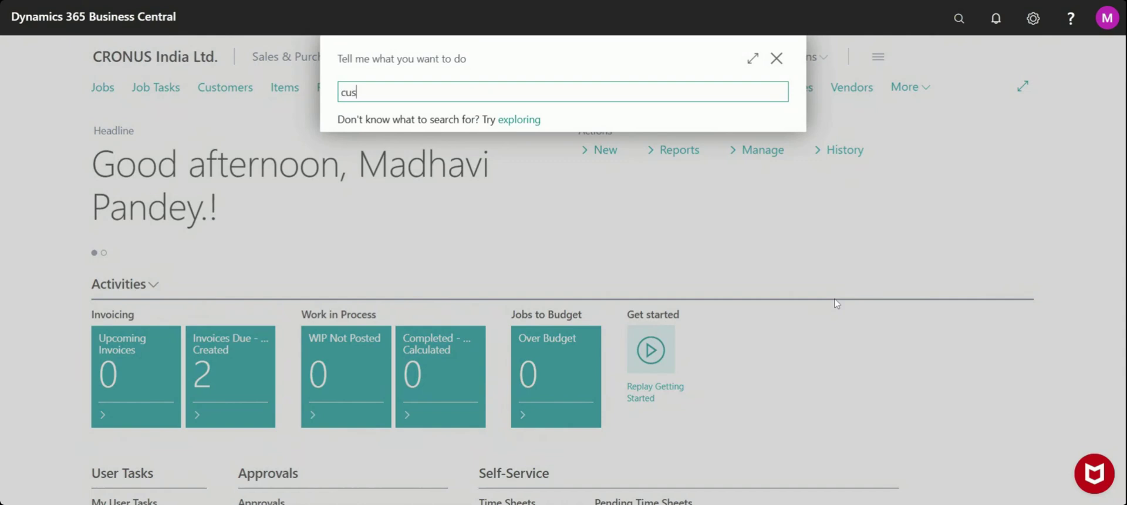
text(tomer)
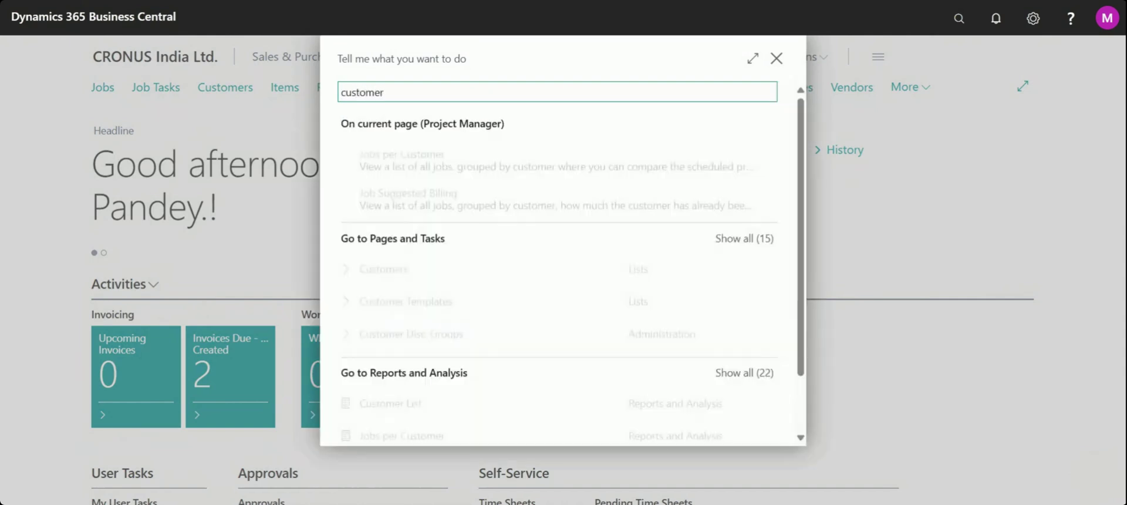
click(391, 271)
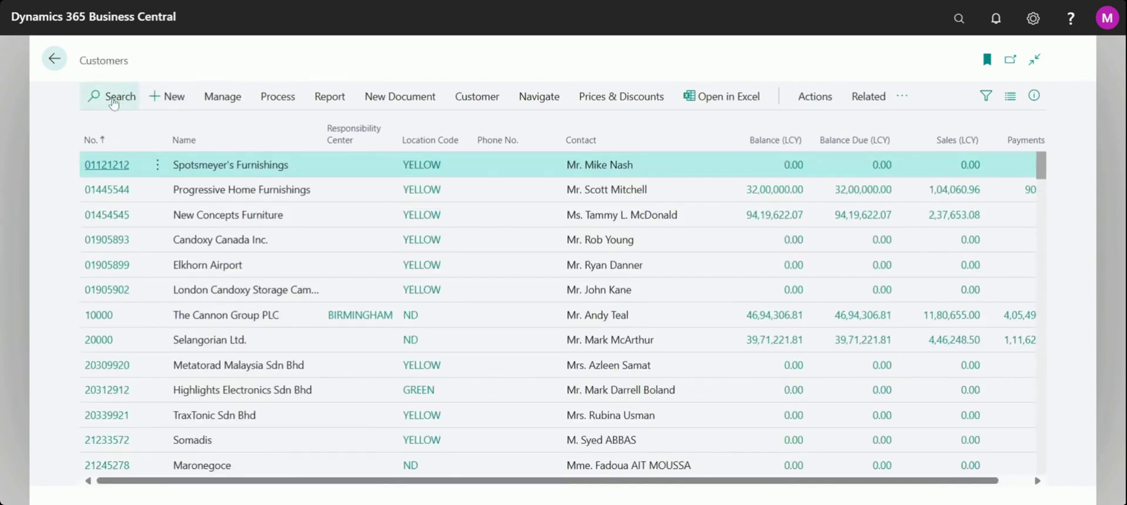
Find the receipt's customer by name in the Customers list and open that customer's ledger entries.
text(kamal)
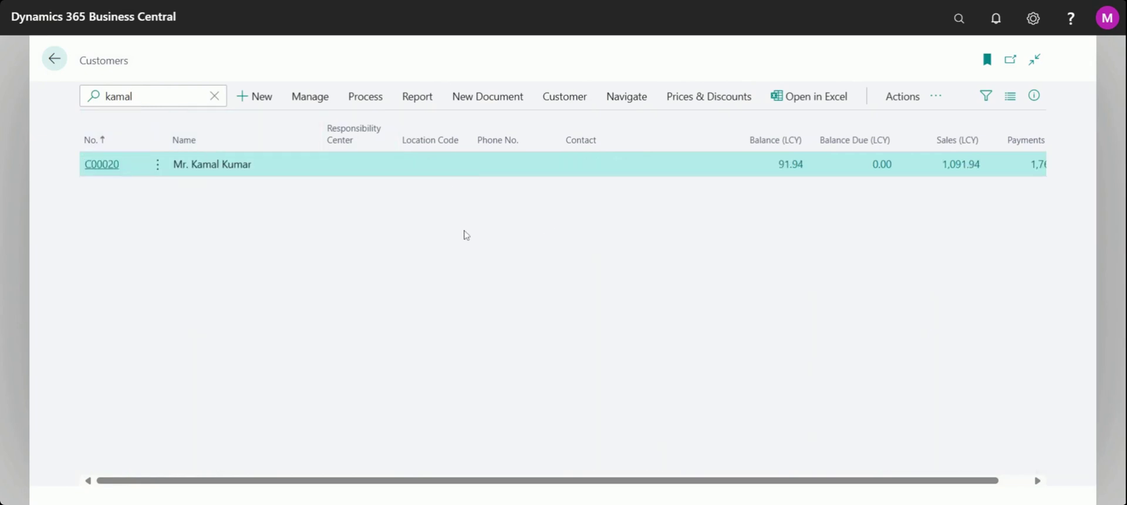
click(583, 104)
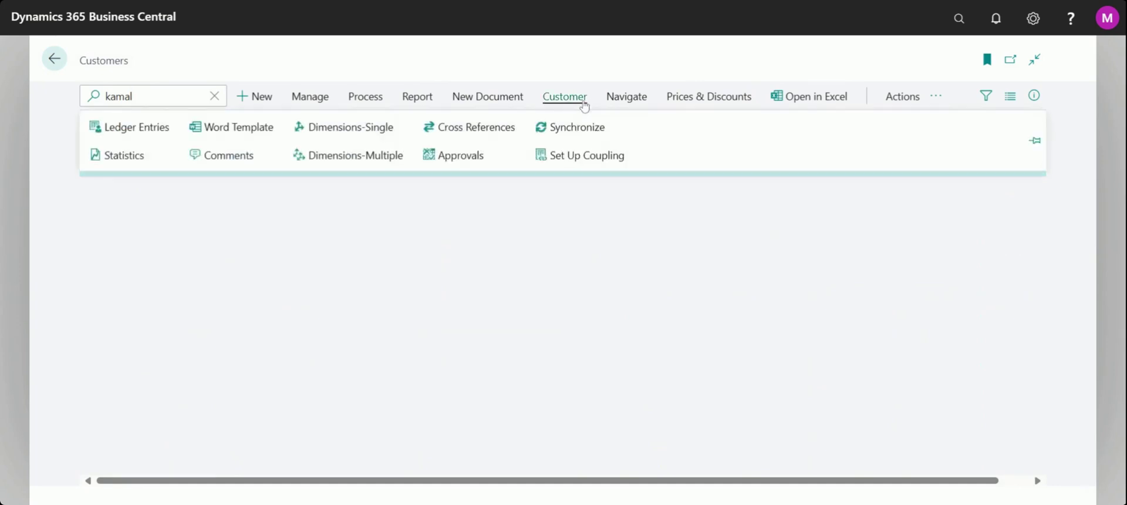
click(157, 130)
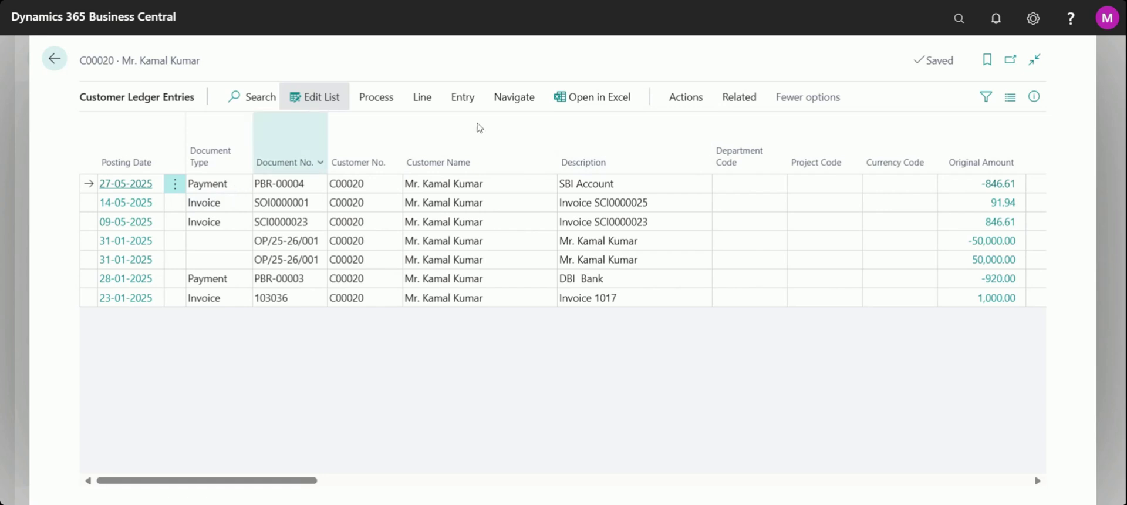
Examine the applied entries of payment PBR-00004, comparing the invoice's original and closed-by amounts, and return to the customer ledger entries.
click(379, 104)
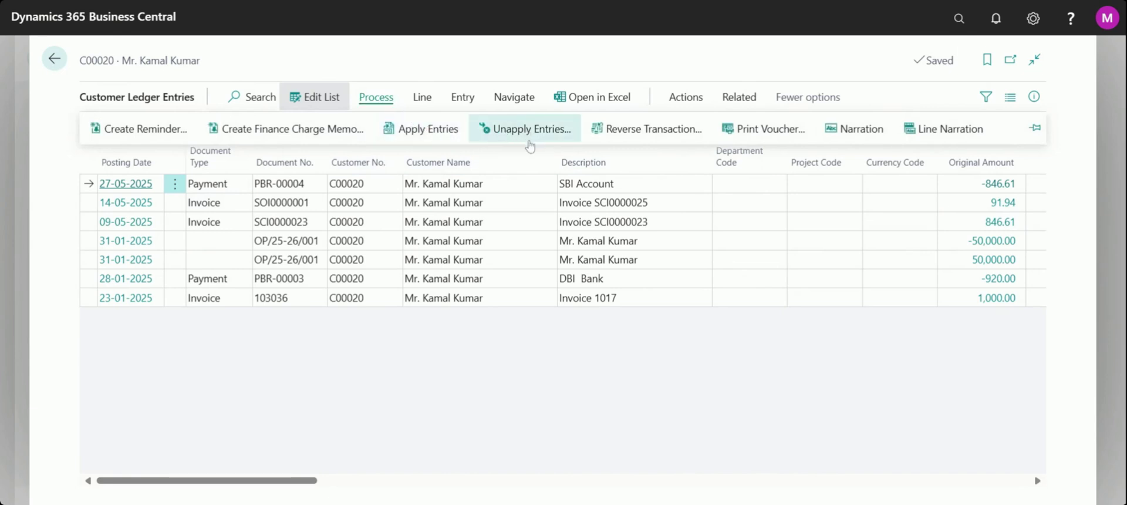
click(414, 103)
click(465, 101)
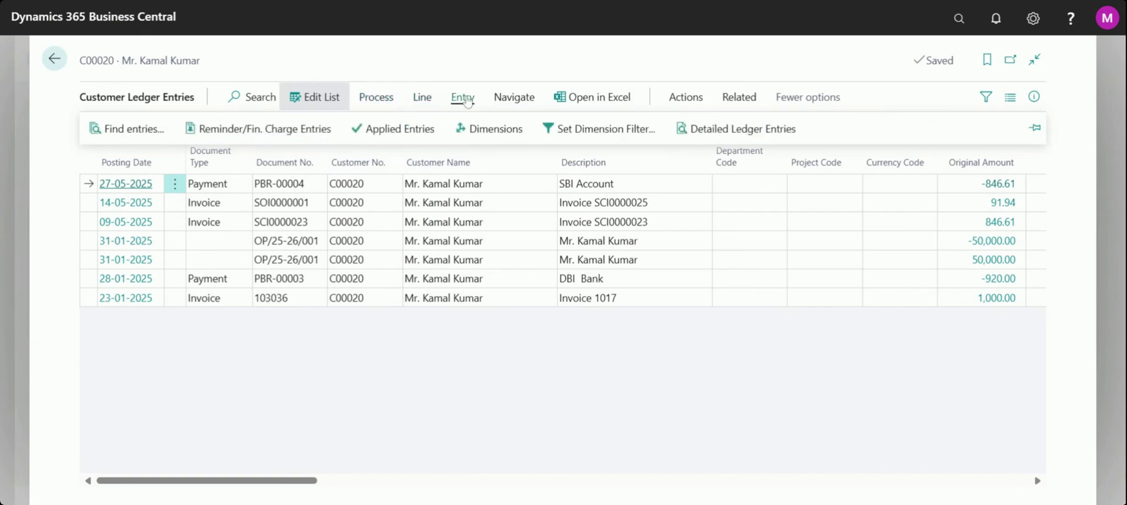
click(387, 136)
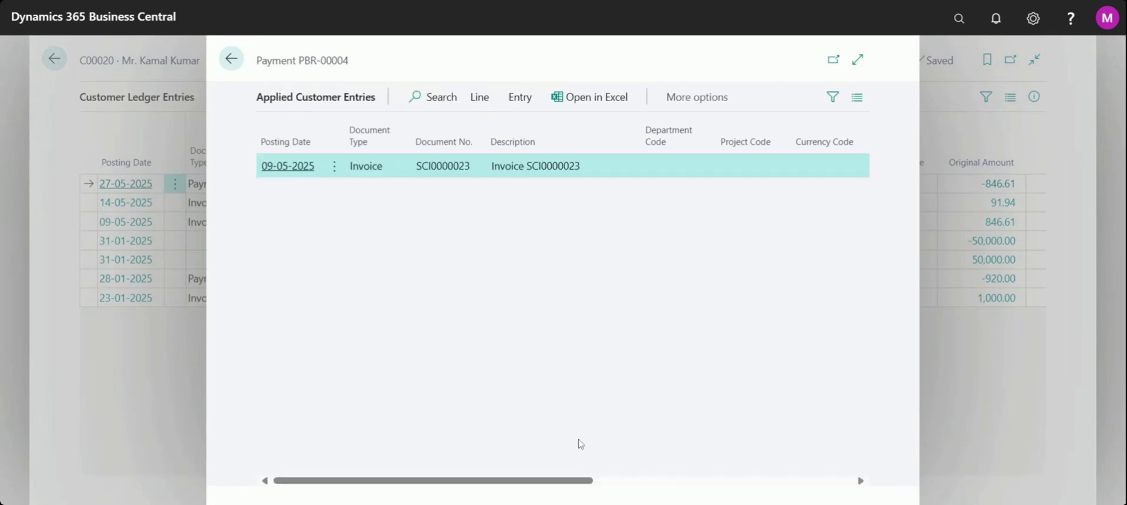
click(650, 481)
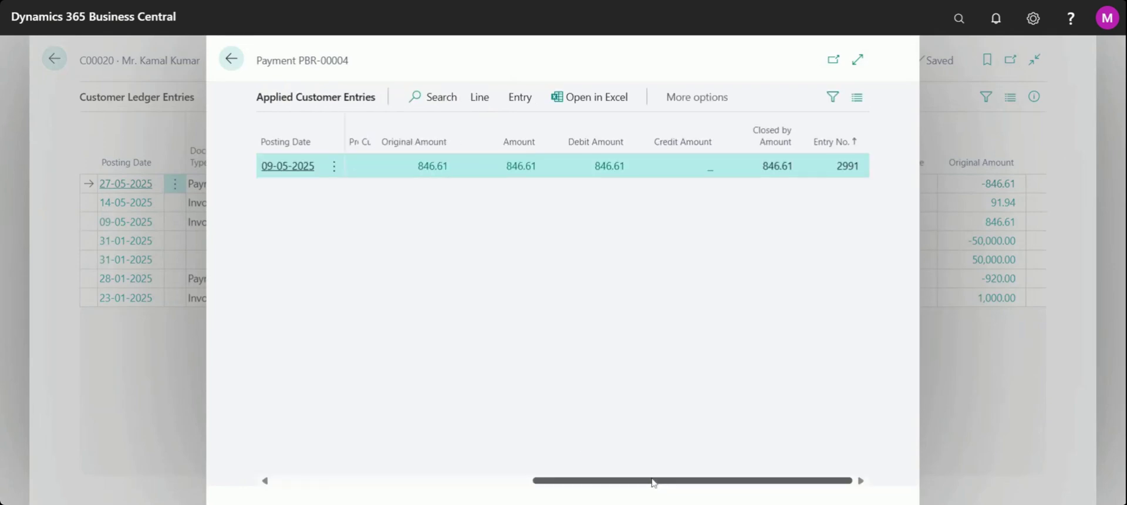
click(515, 104)
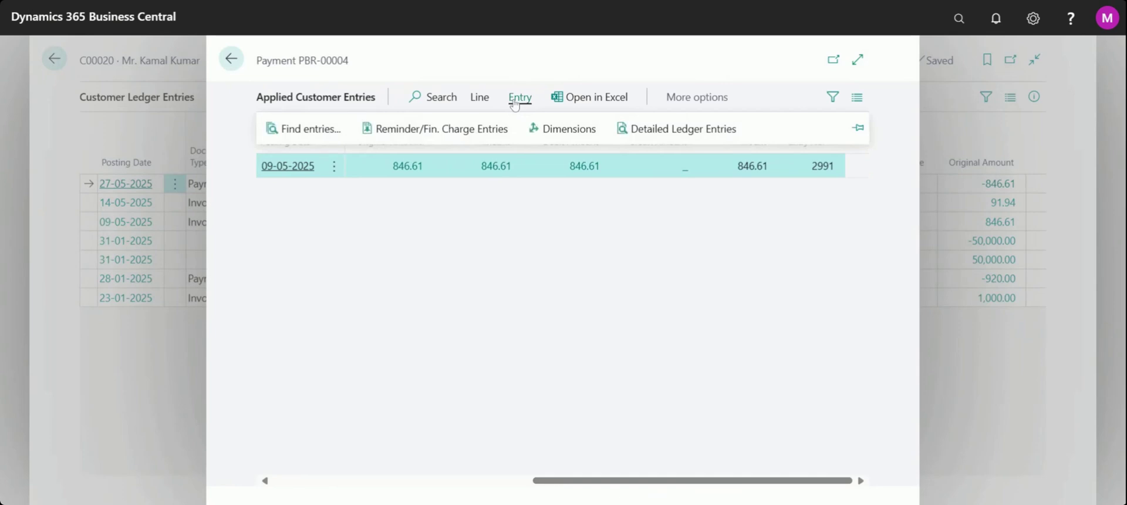
click(386, 482)
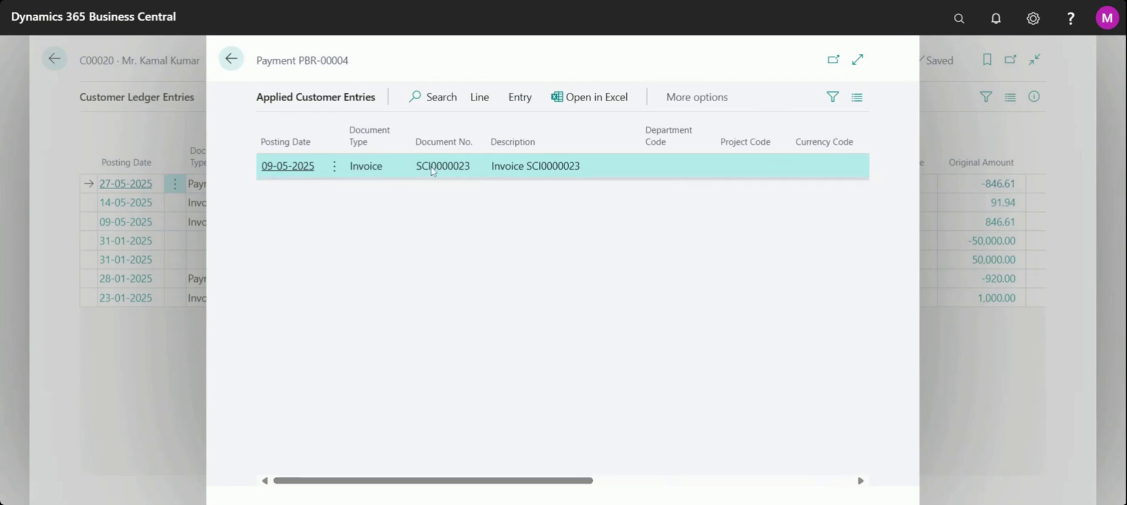
mouse_move(495, 483)
mouse_down()
mouse_move(735, 476)
mouse_move(780, 460)
mouse_up()
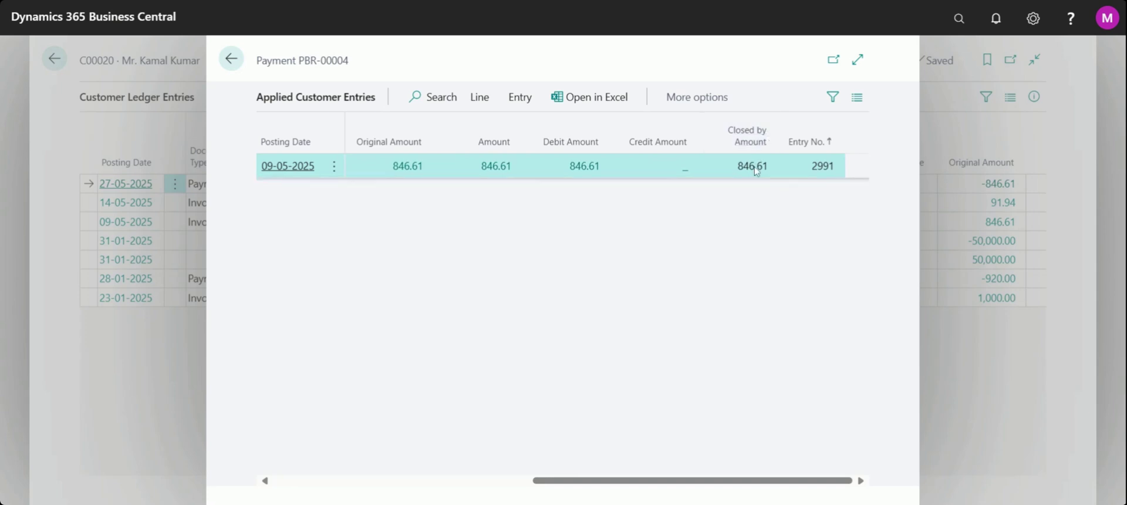
click(232, 59)
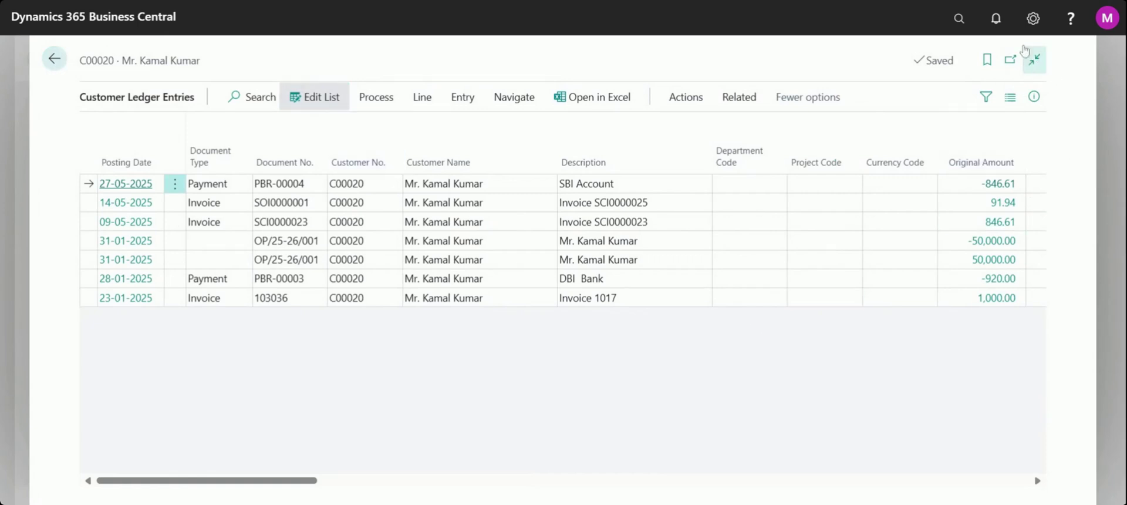
Start personalizing the Customer Ledger Entries page and search its addable fields for "open", then clear the search.
click(1032, 18)
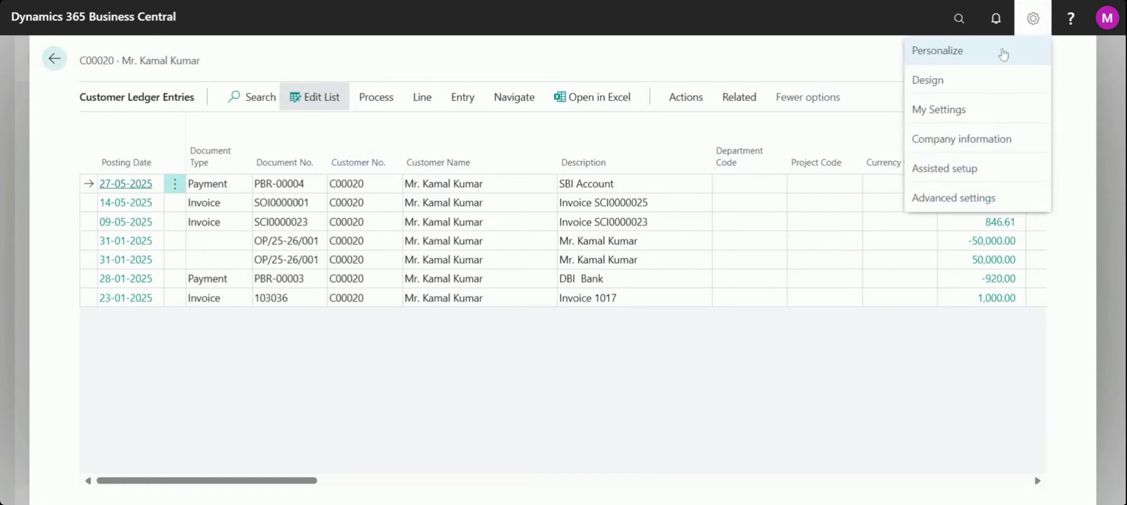
click(951, 49)
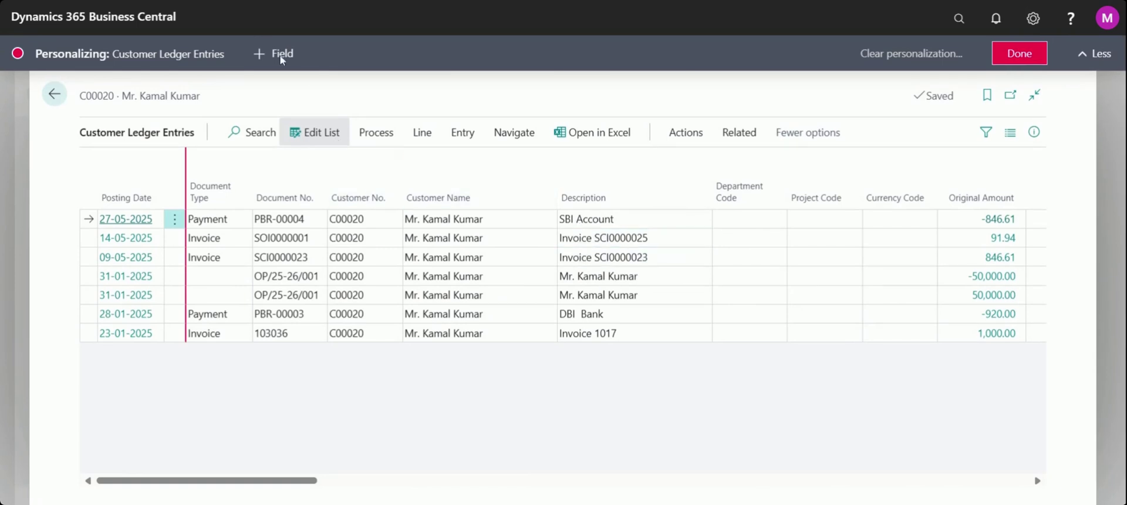
click(283, 56)
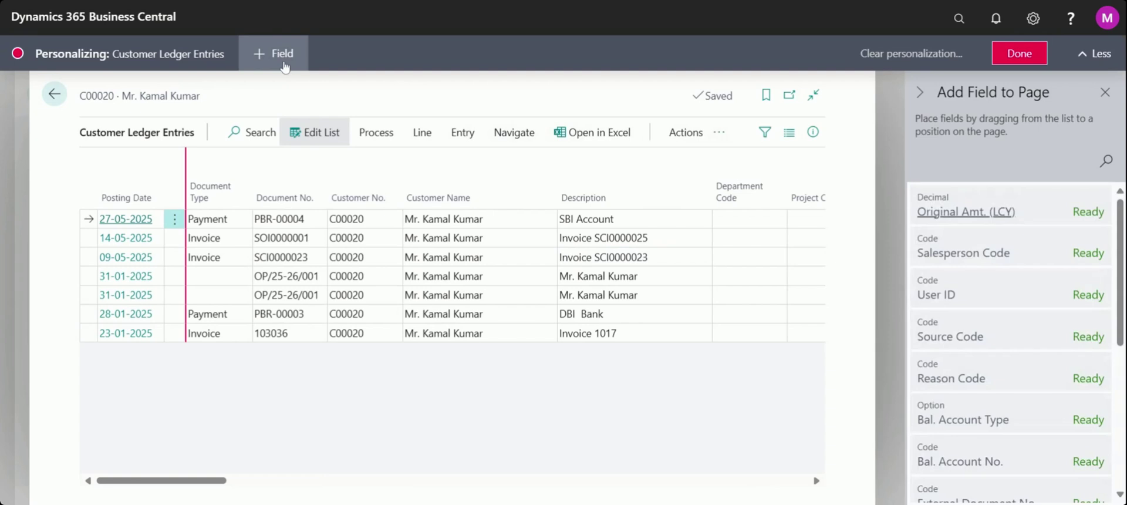
click(1106, 163)
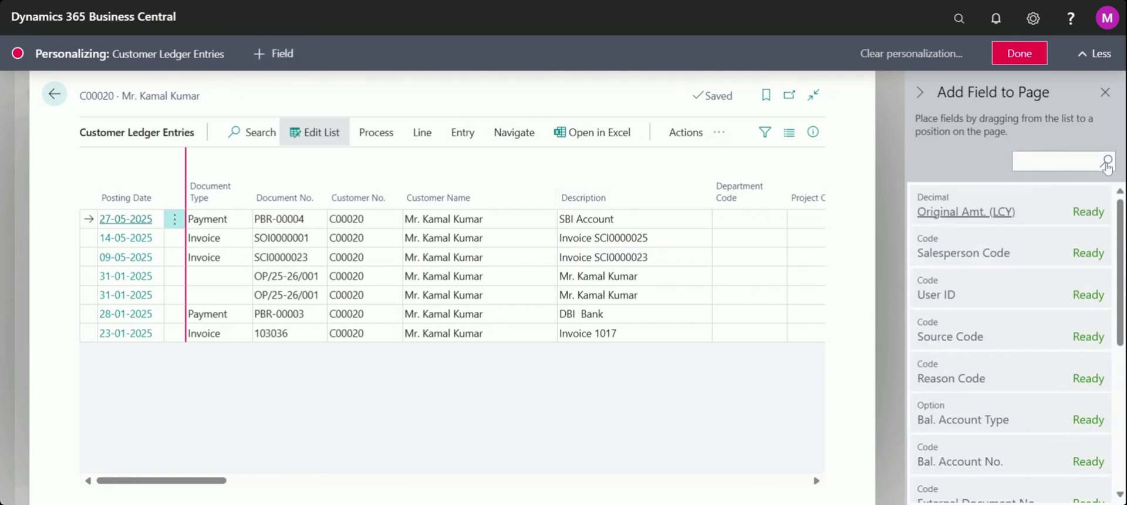
text(ope)
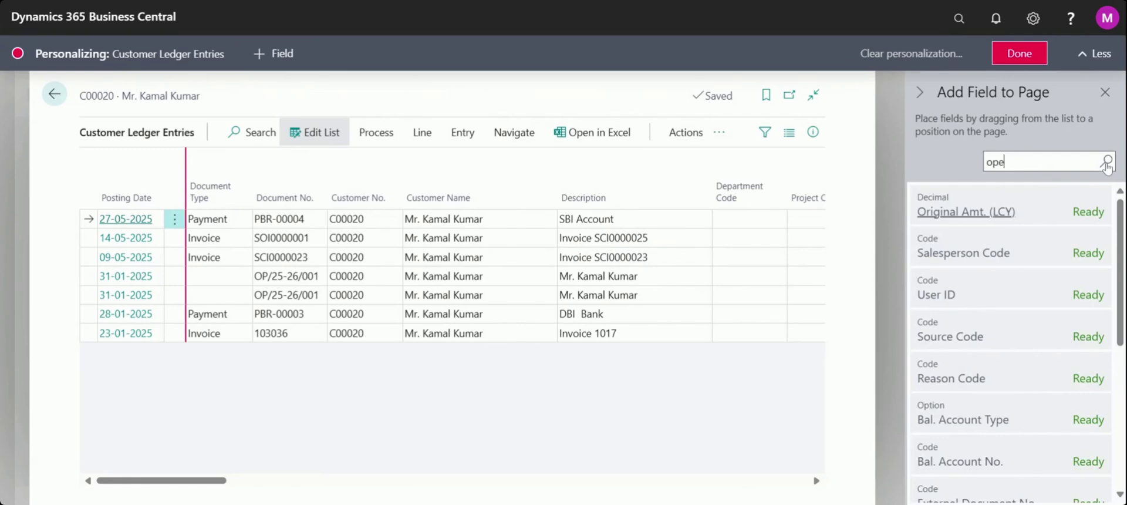
text(n)
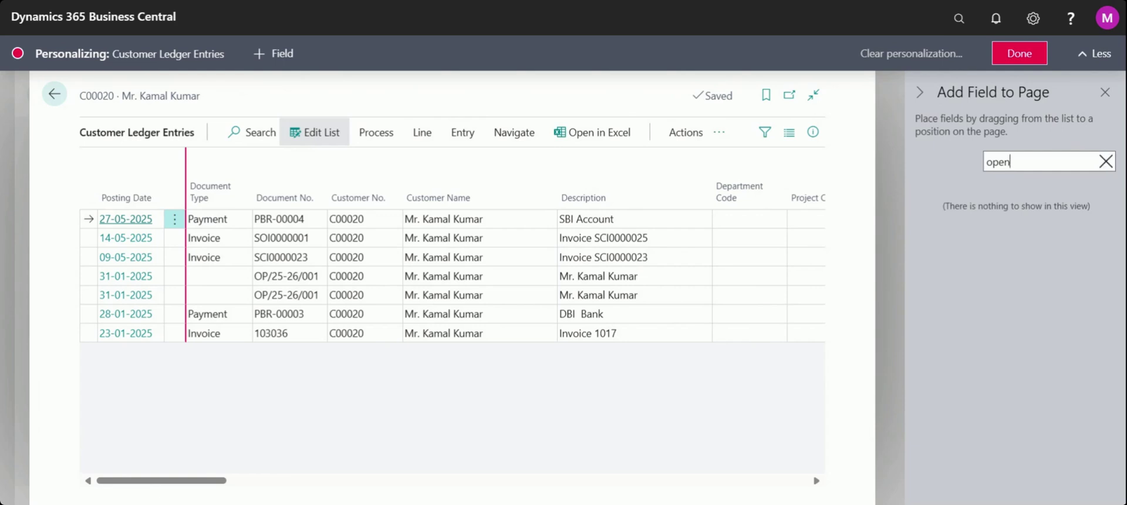
key(BackSpace)
key(BackSpace)
key(BackSpace)
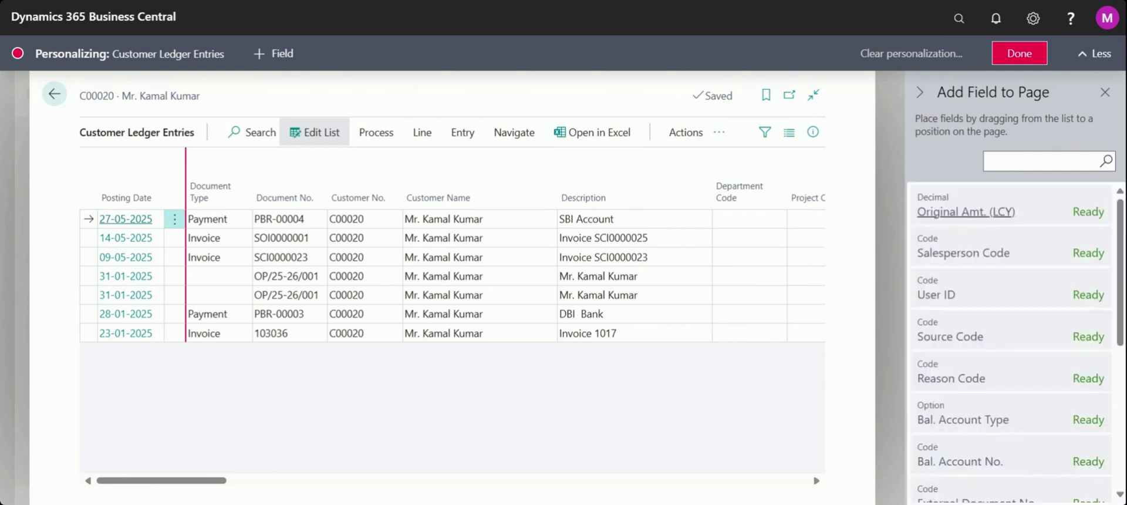
Look through the addable fields, also searching for "clo", and finish personalizing the Customer Ledger Entries page without adding a field.
drag(1121, 259, 1121, 399)
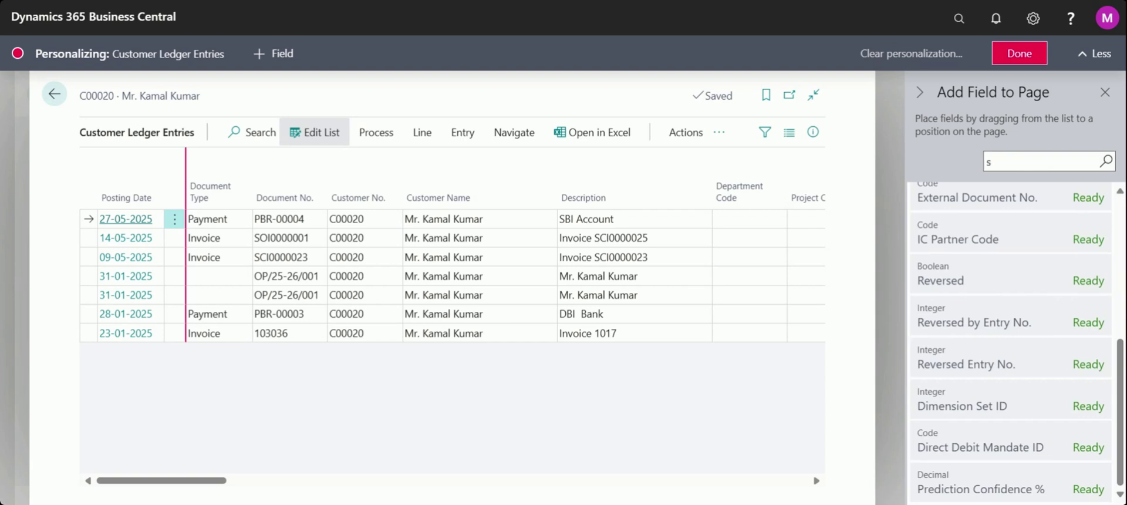
text(t)
key(BackSpace)
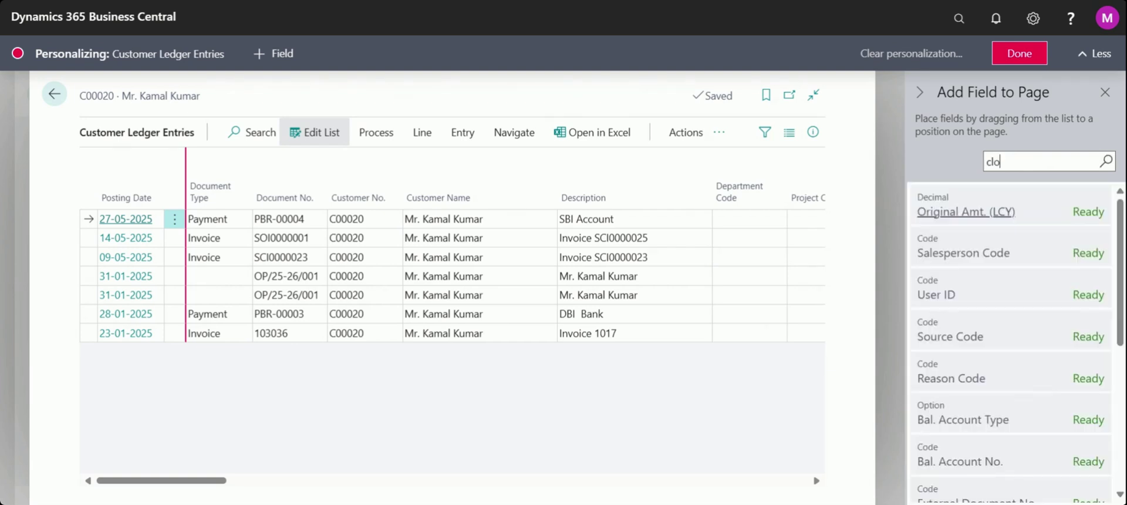
text(clo)
key(BackSpace)
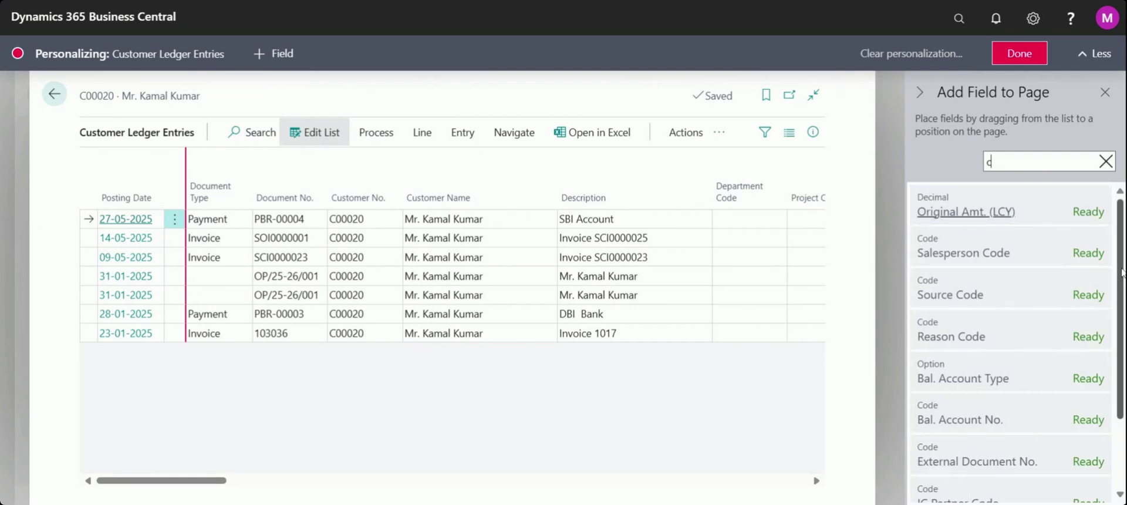
drag(1120, 271, 1117, 339)
scroll(1116, 342, down, 1)
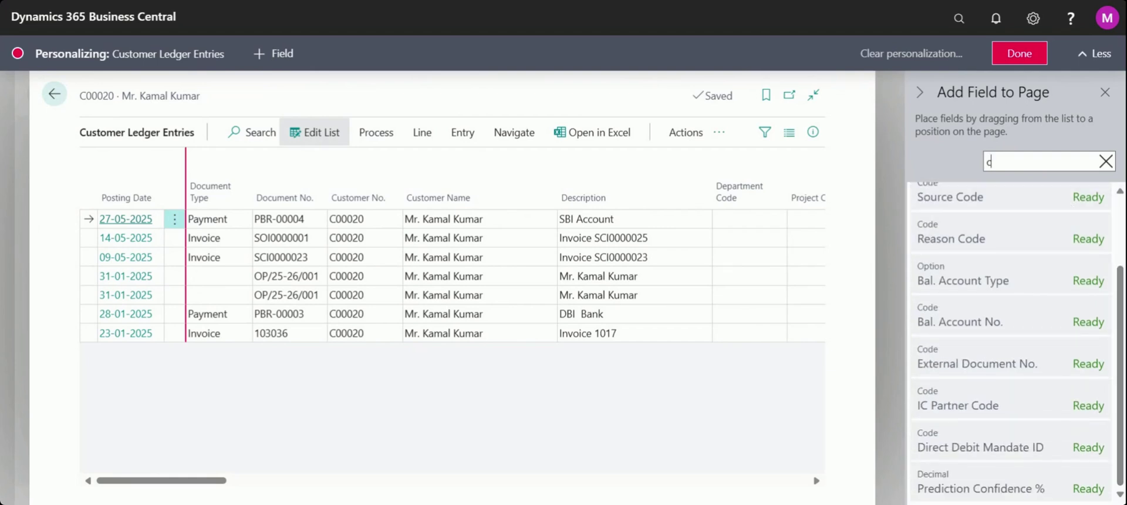
key(BackSpace)
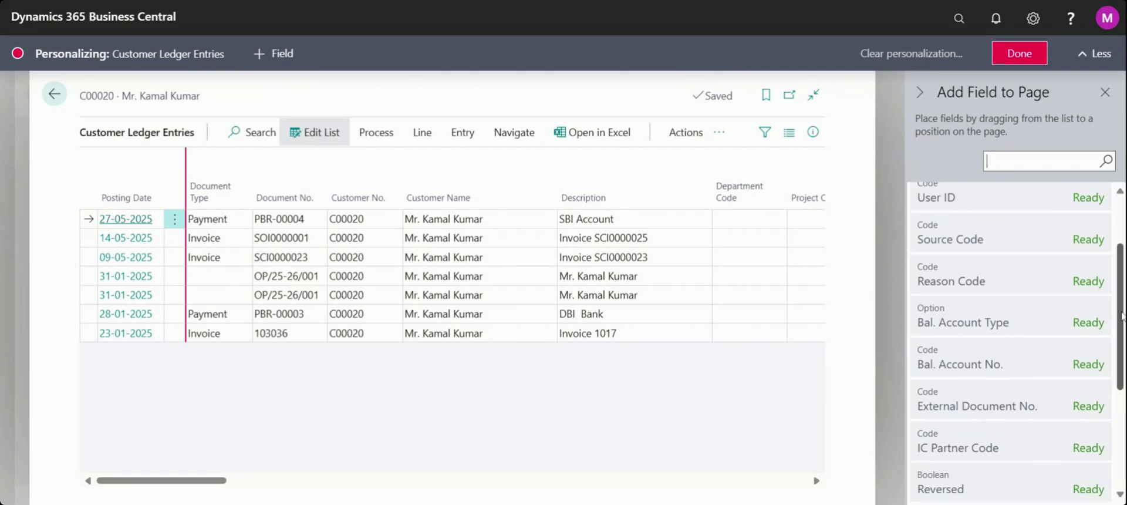
drag(1122, 316, 1124, 427)
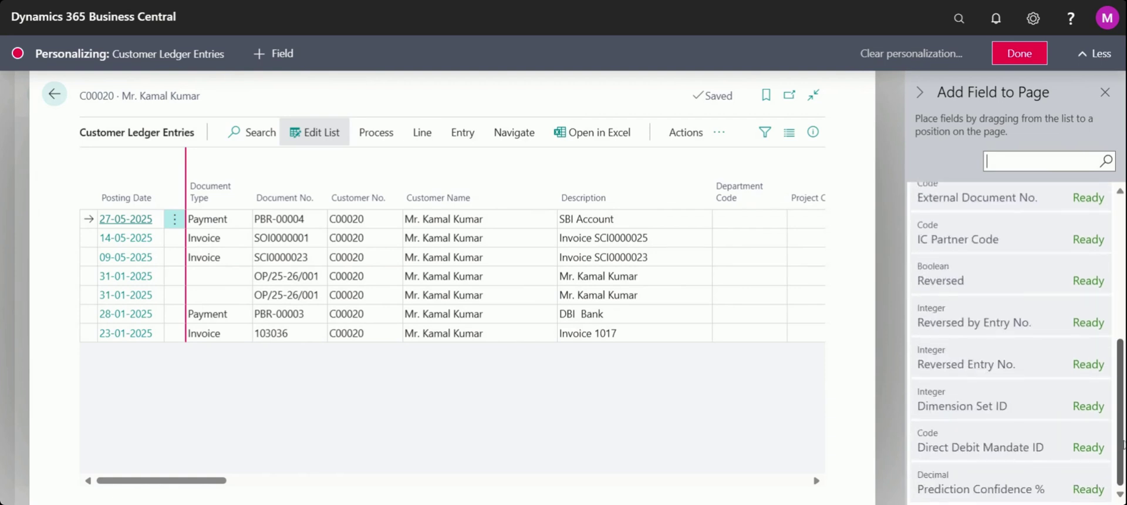
drag(1124, 426, 1121, 89)
click(1019, 53)
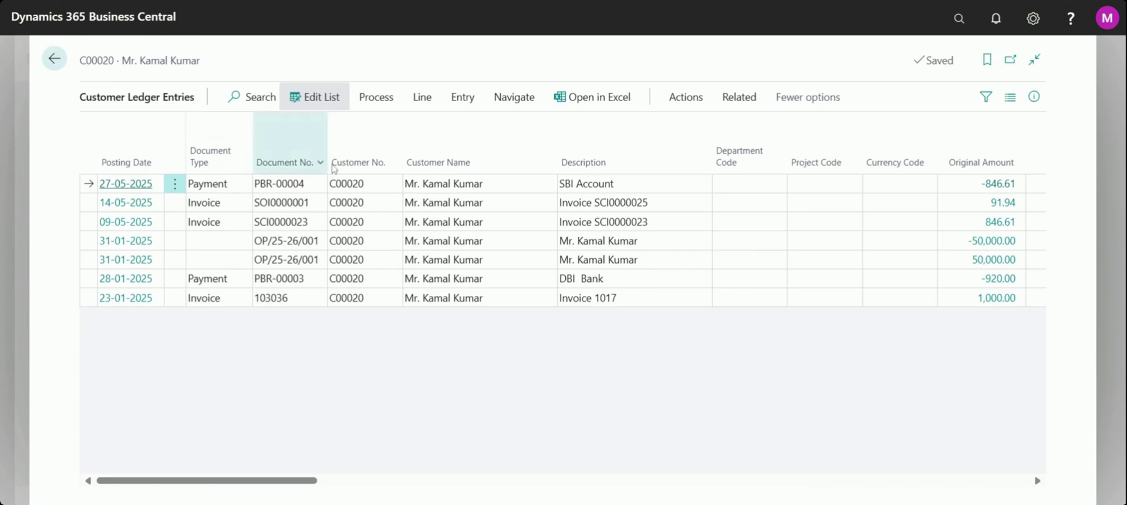
Find the entries related to payment PBR-00004 and open its G/L entries.
click(470, 105)
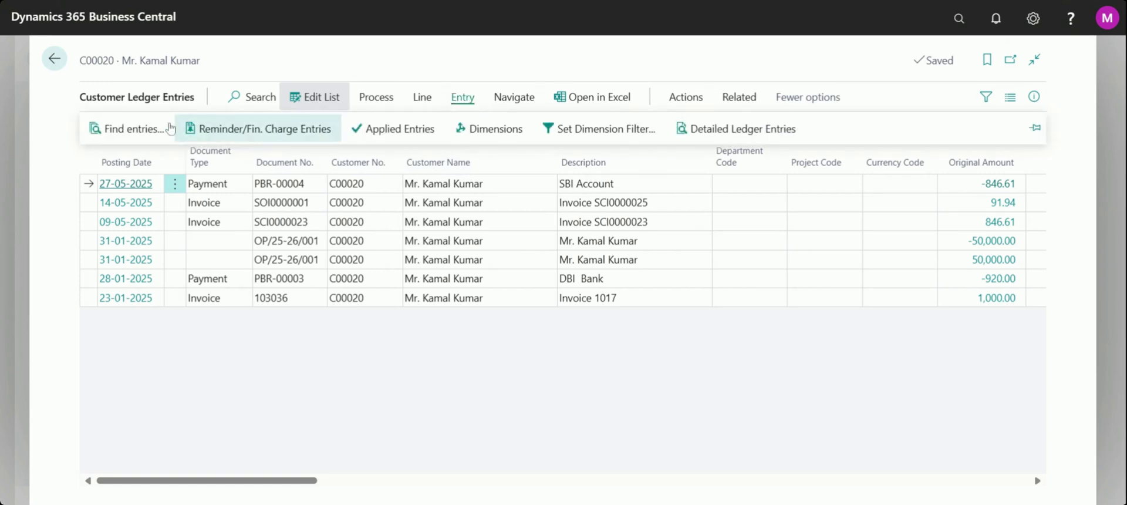
click(139, 133)
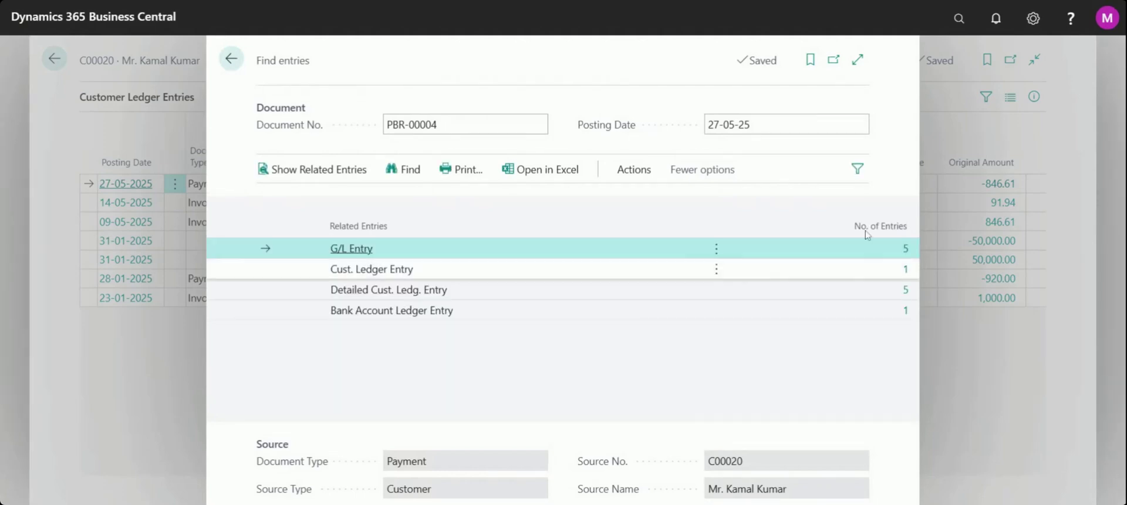
click(906, 249)
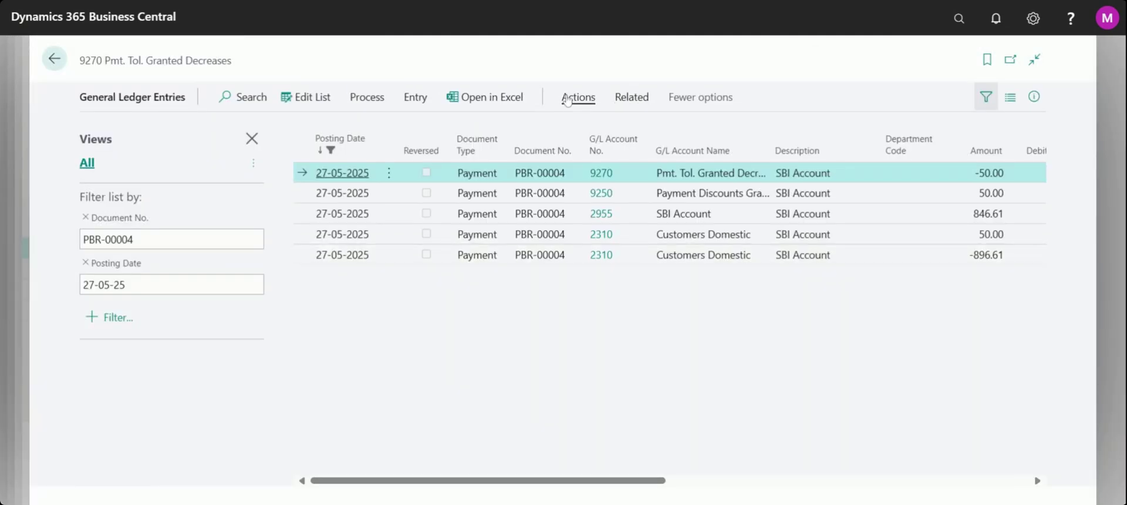
Preview the posted voucher for payment PBR-00004, examine its debit and credit lines enlarged, and close the preview.
click(568, 100)
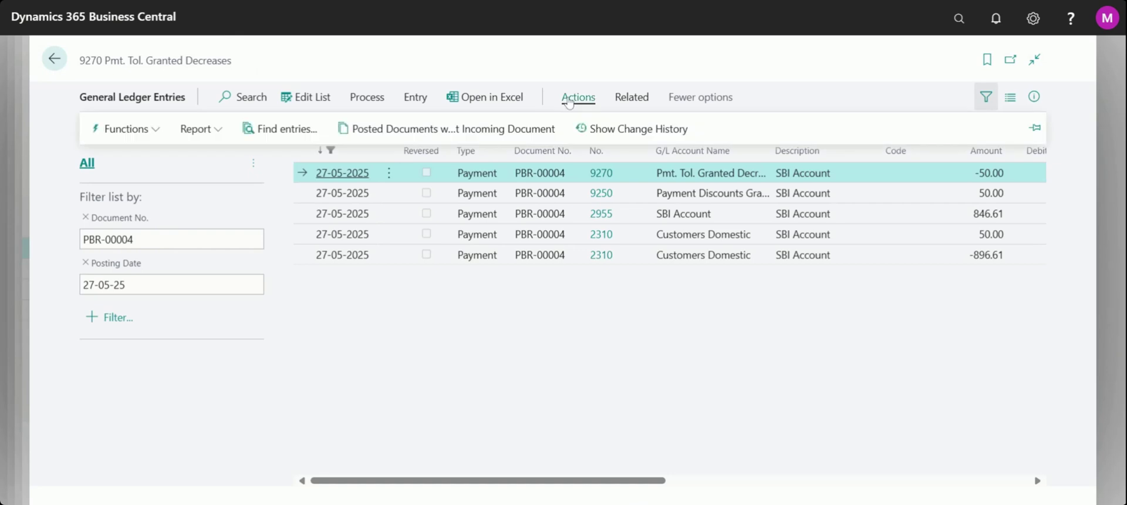
click(207, 131)
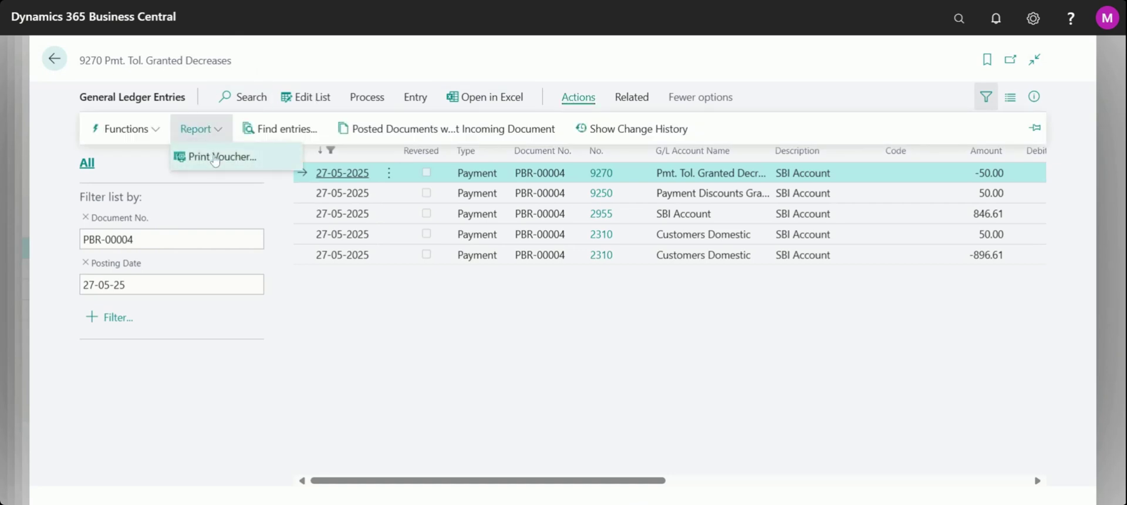
click(215, 158)
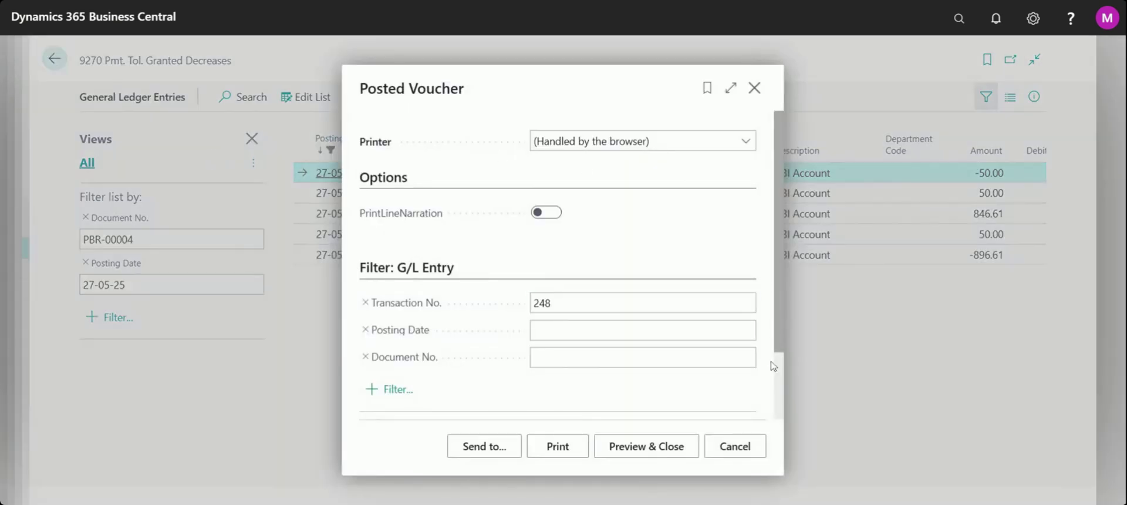
click(668, 455)
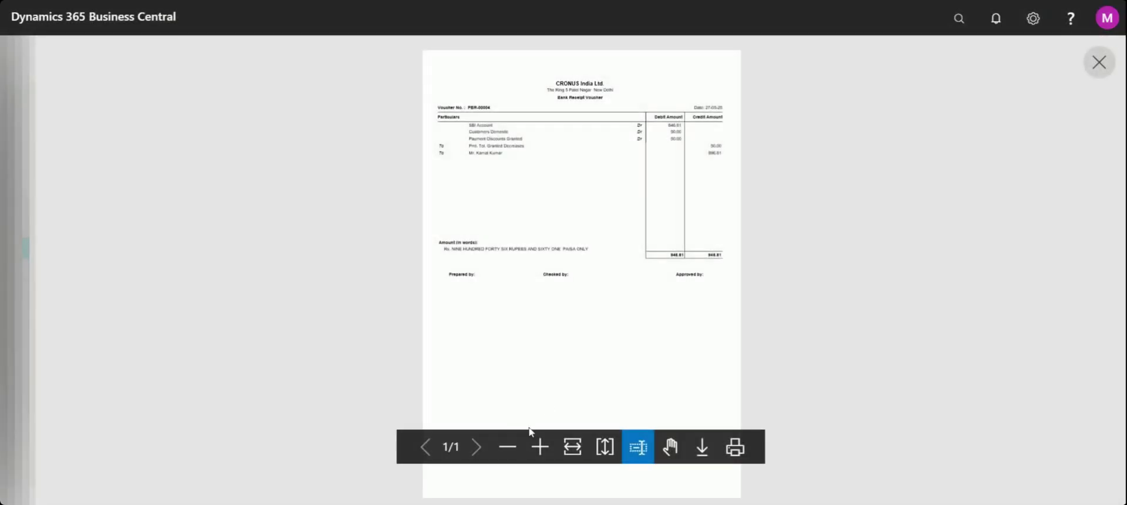
click(540, 447)
scroll(739, 364, up, 3)
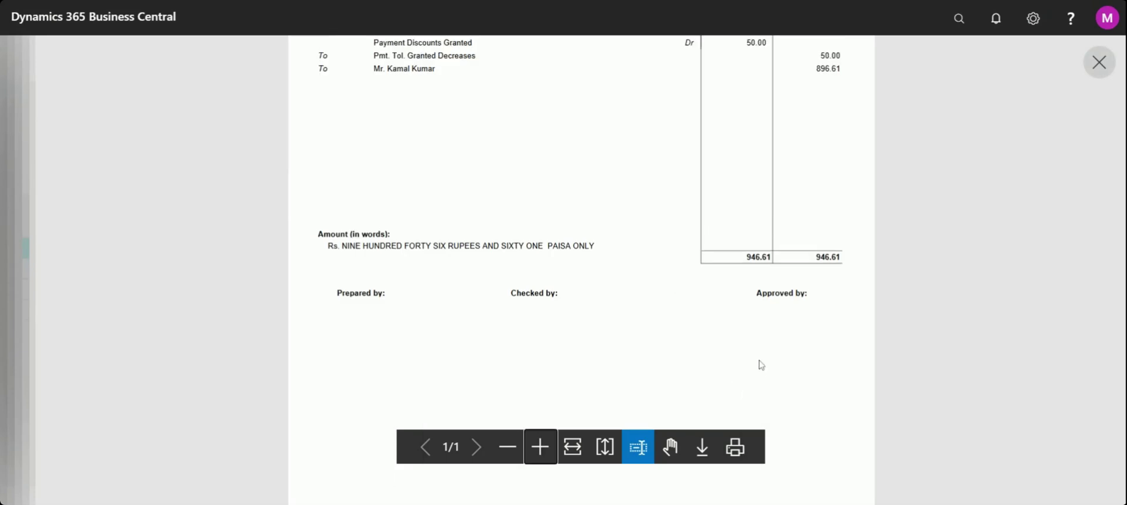
scroll(761, 365, up, 1)
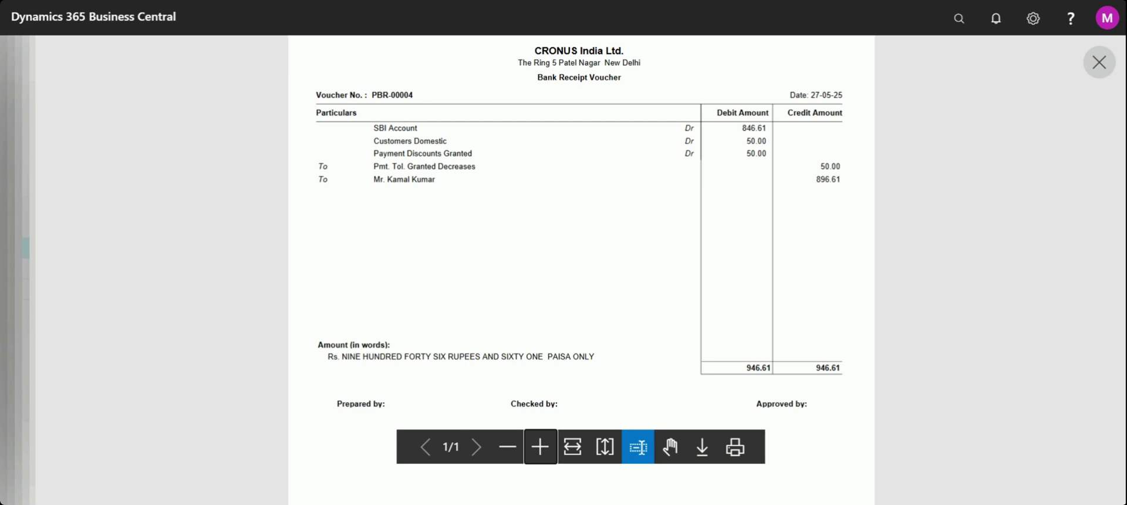
click(1101, 63)
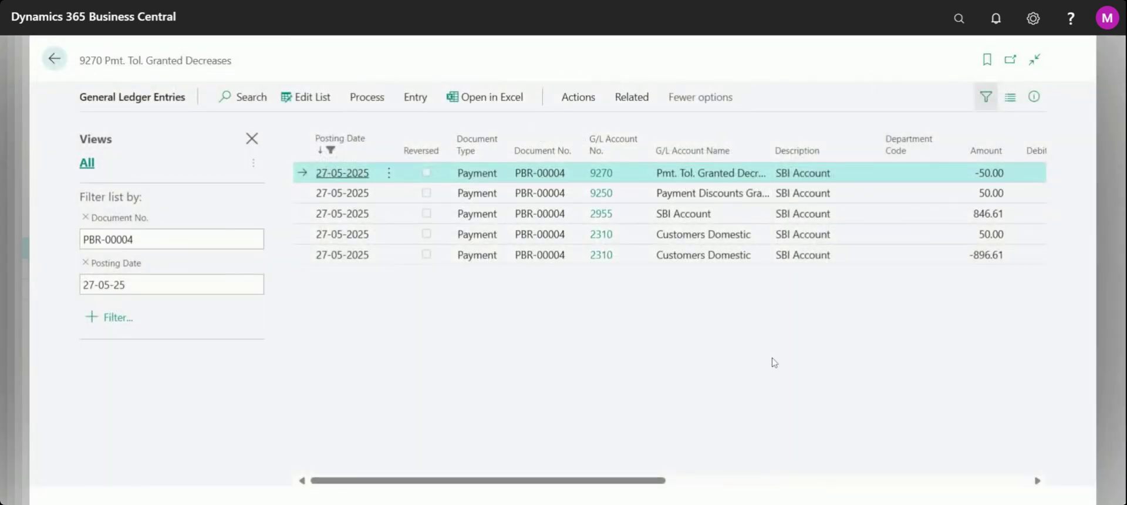
click(110, 320)
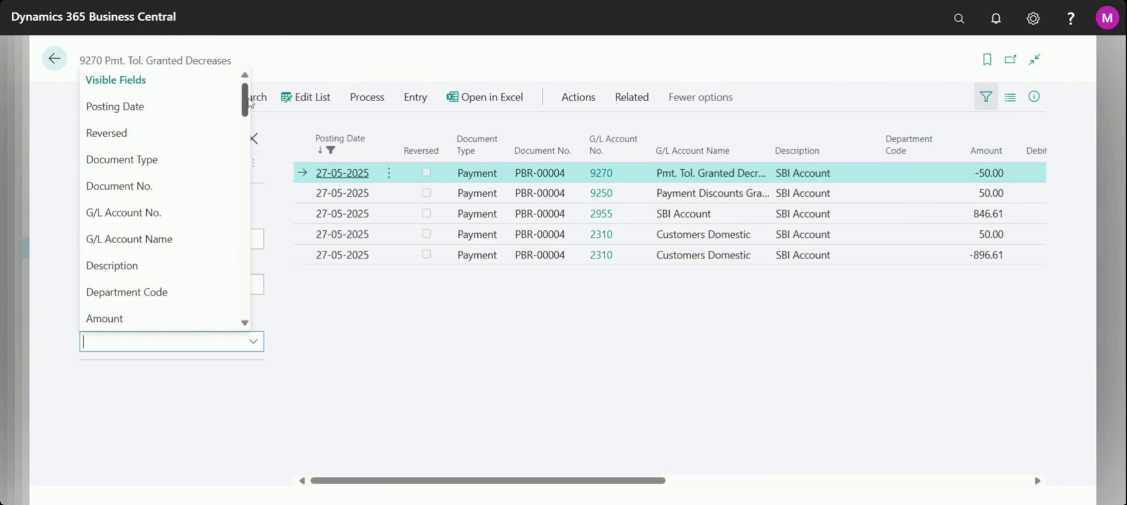
drag(246, 104, 248, 84)
click(722, 314)
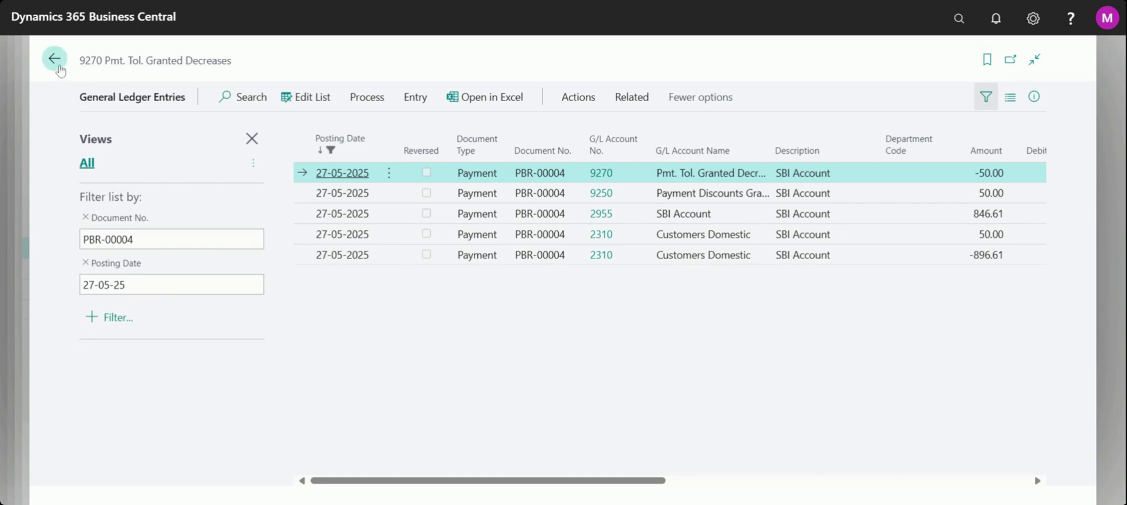
Hide the filter pane of the G/L entries and return through Find entries to the customer ledger entries.
click(253, 140)
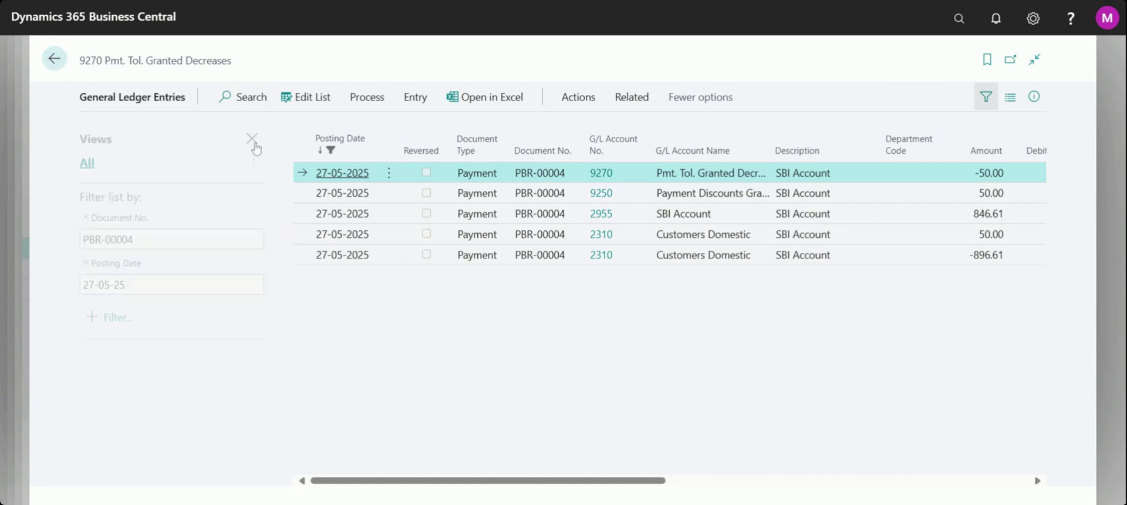
click(54, 60)
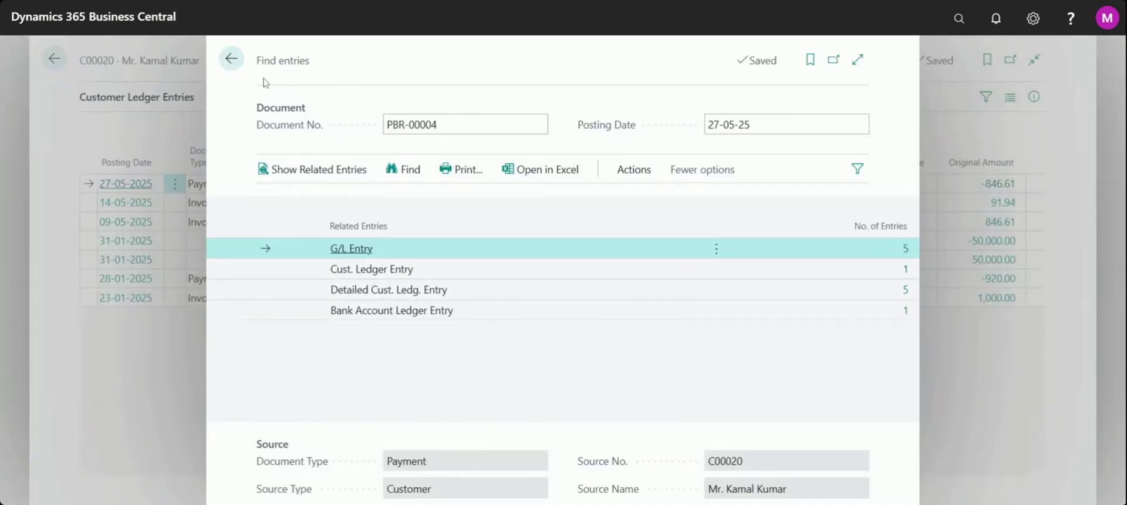
click(234, 68)
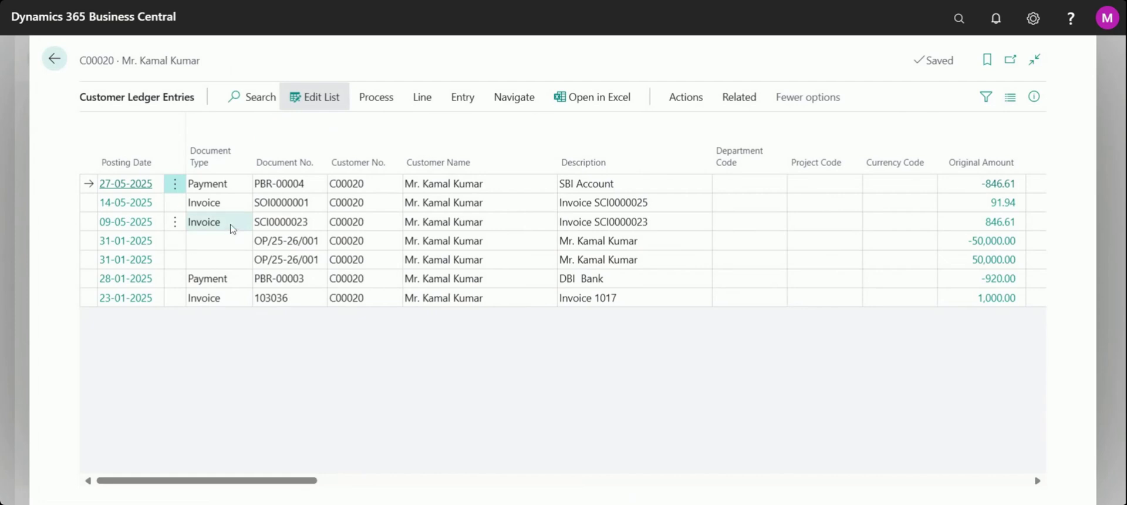
Filter the customer ledger entries by the Open field set to Yes.
click(232, 228)
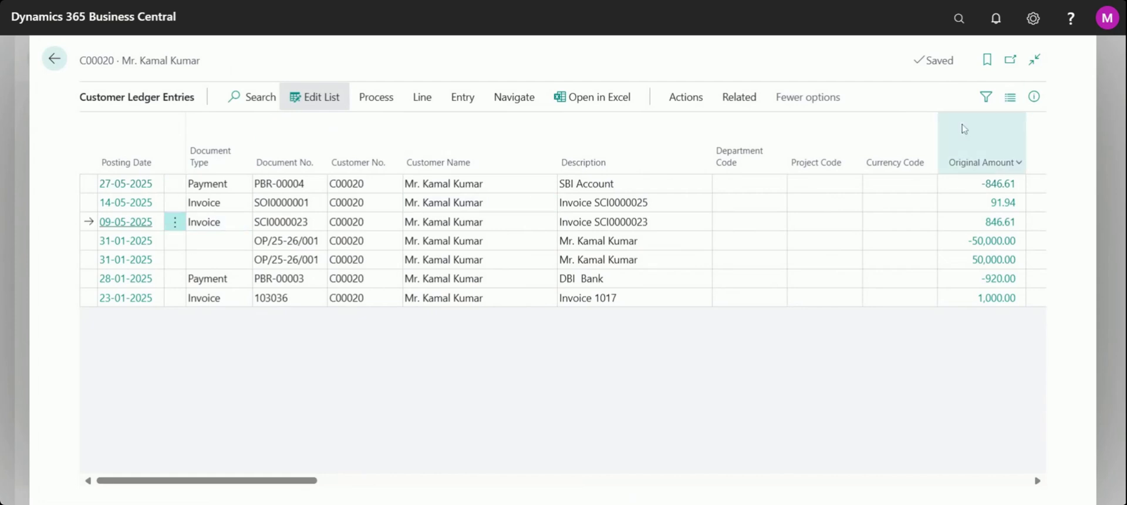
click(986, 97)
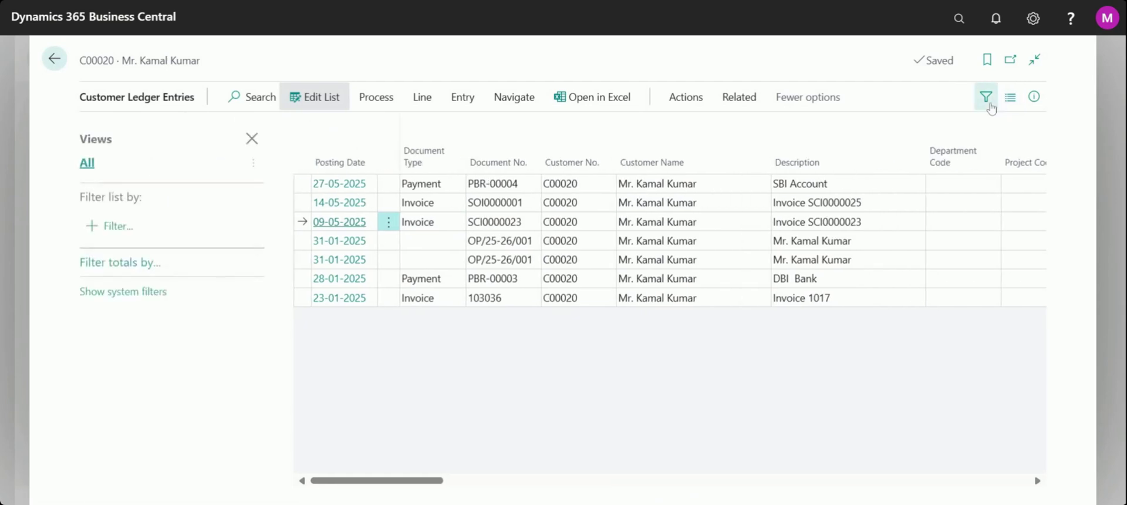
click(123, 234)
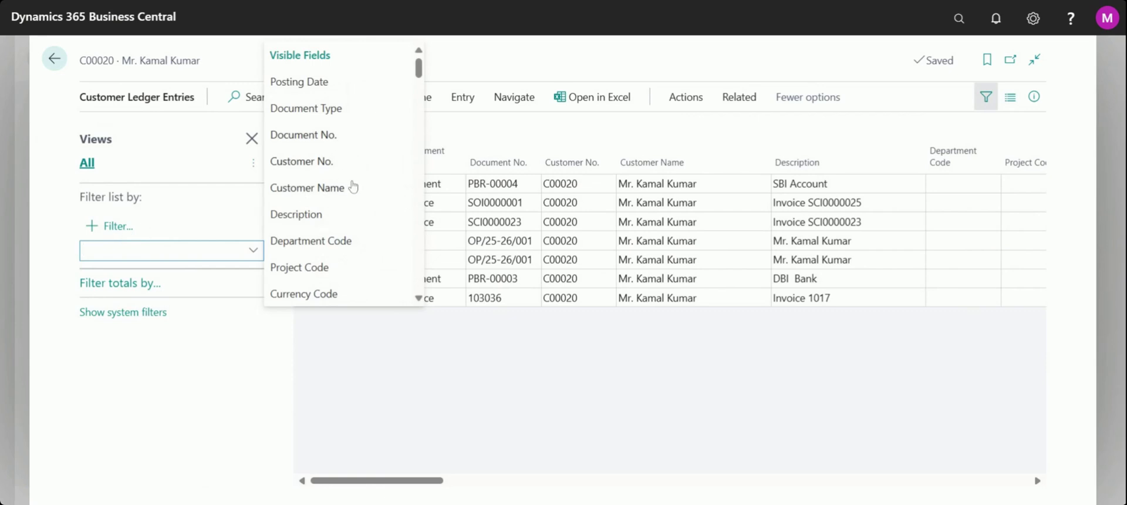
text(Entry No.)
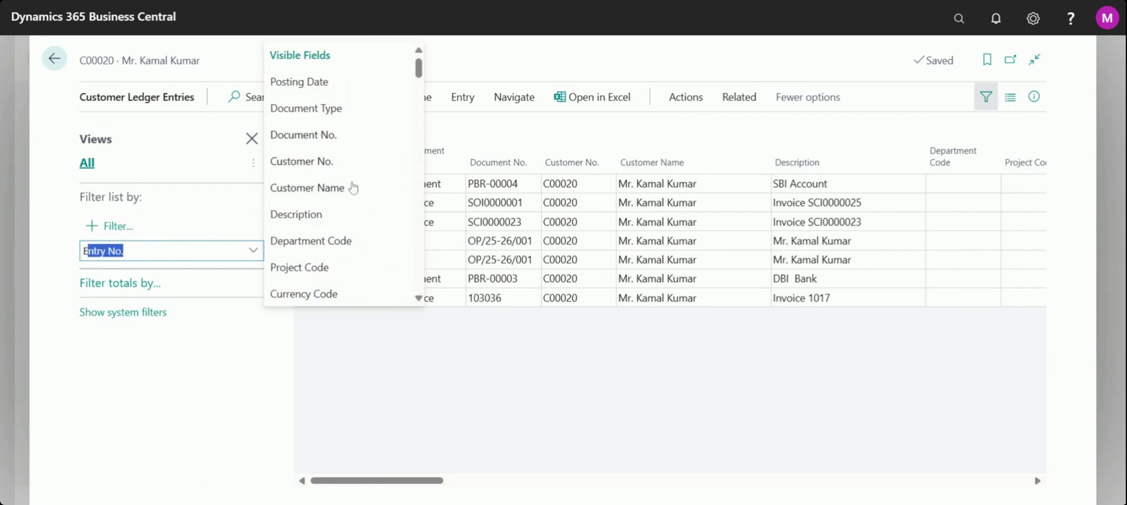
click(303, 239)
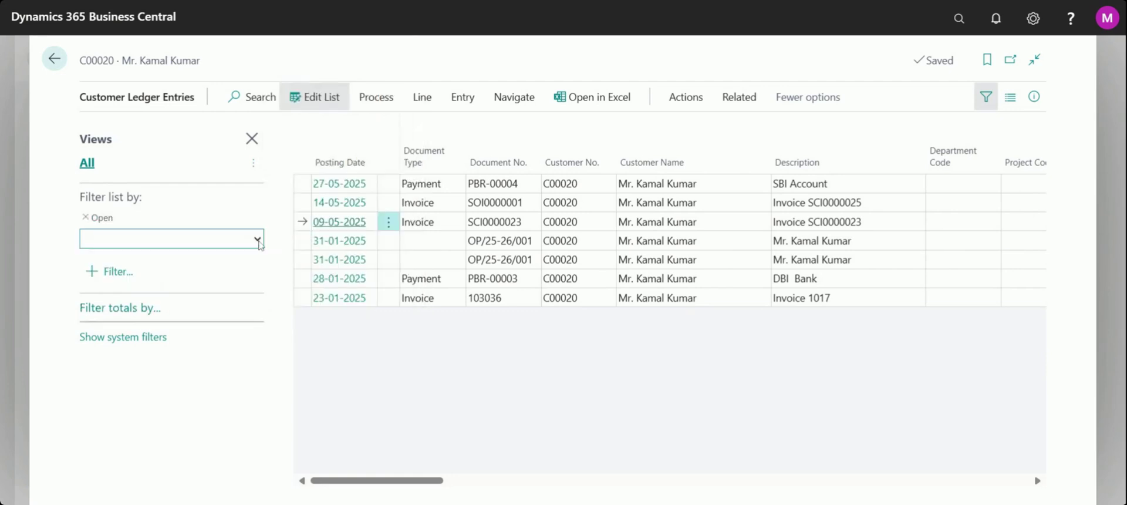
click(259, 242)
click(210, 295)
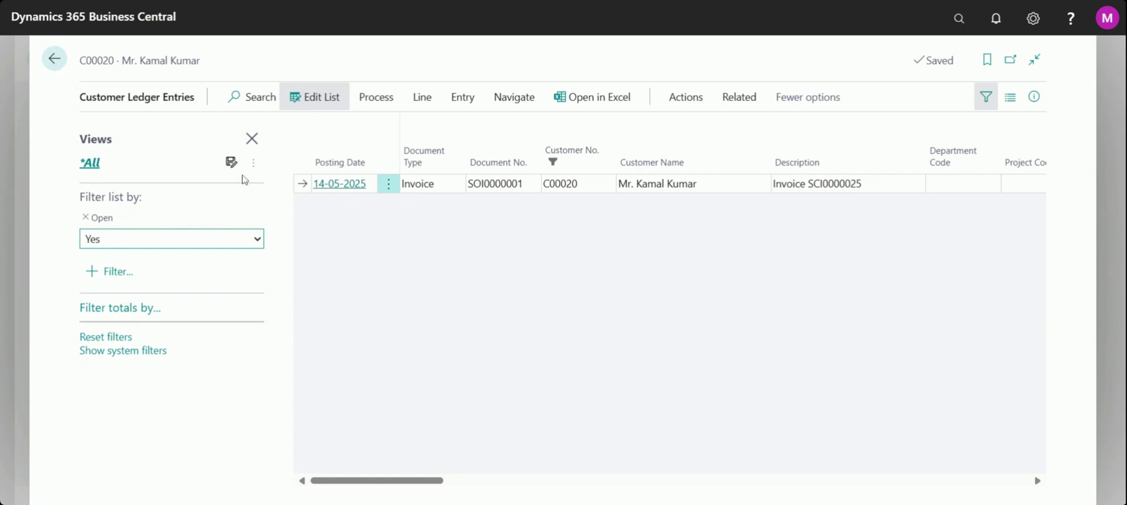
Return to the Customers list and open the listed customer's card.
click(54, 59)
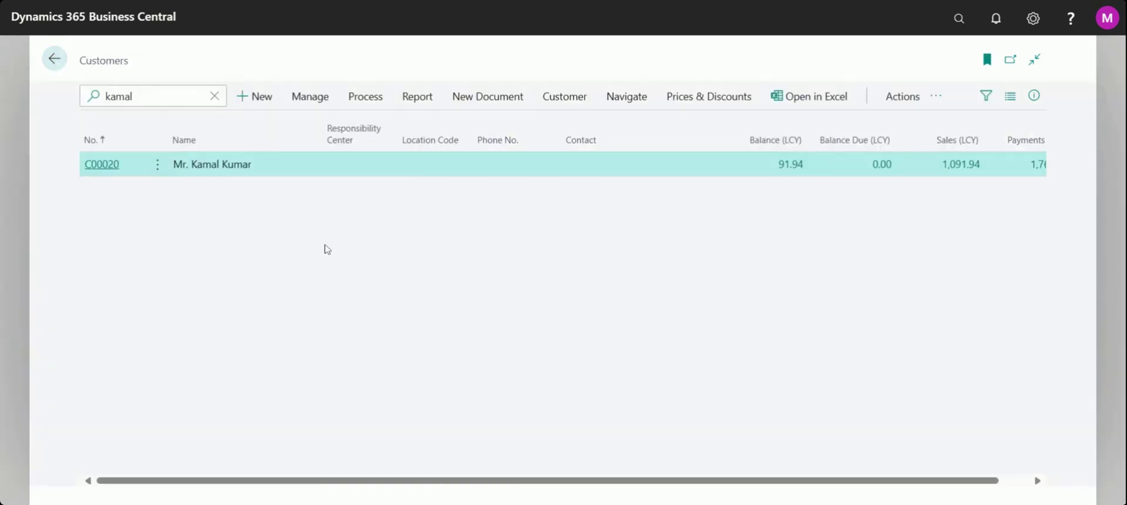
click(157, 168)
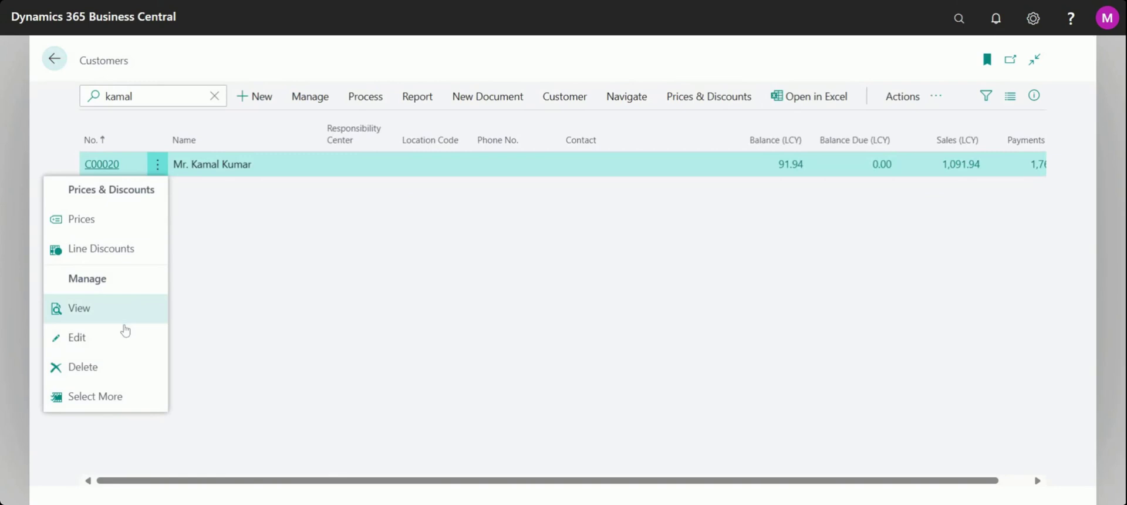
click(342, 270)
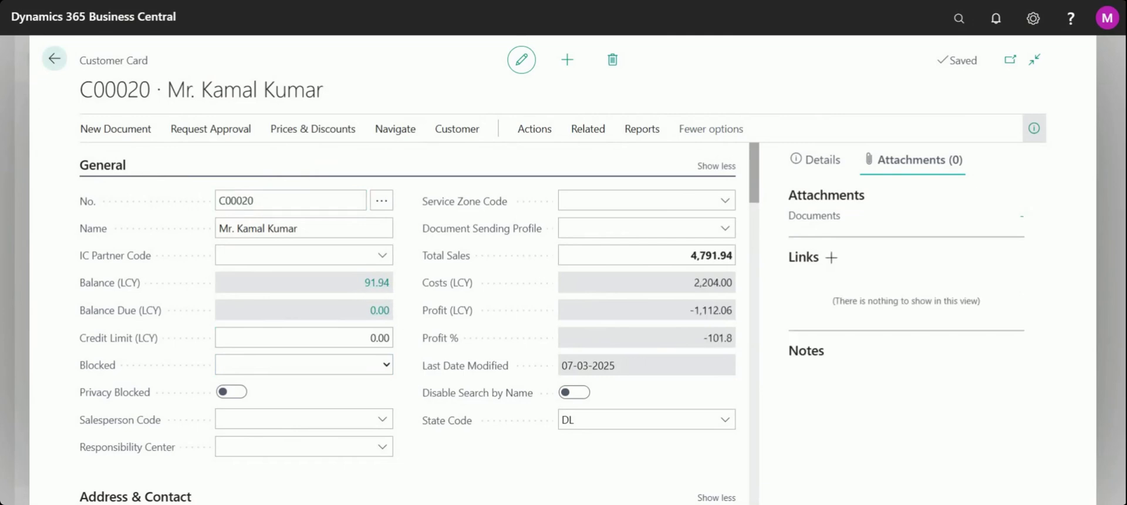
Open the ledger entries behind the customer's Balance (LCY) and examine the Customer No. and Open filters applied to them.
click(376, 282)
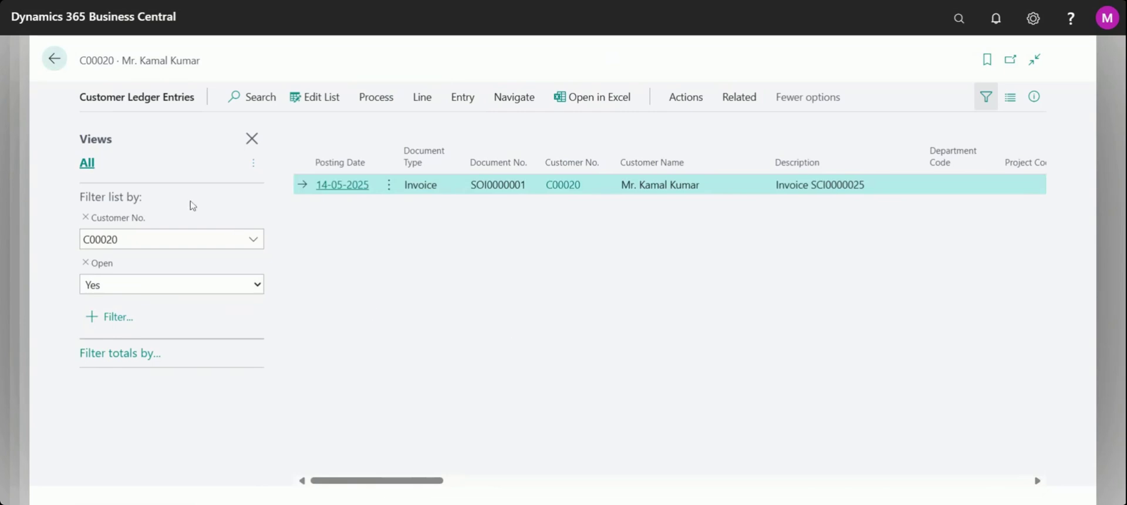
click(55, 60)
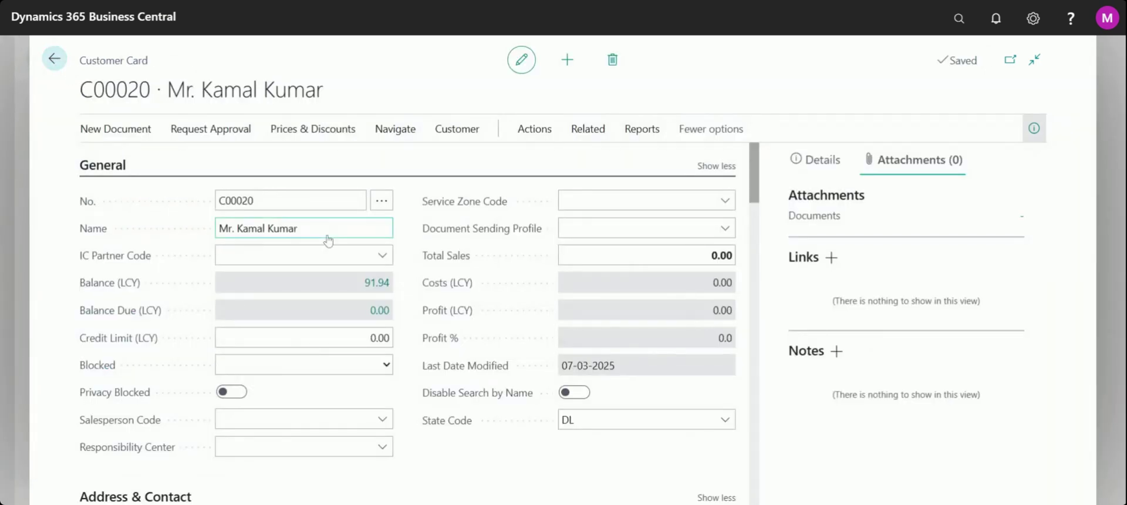
click(377, 283)
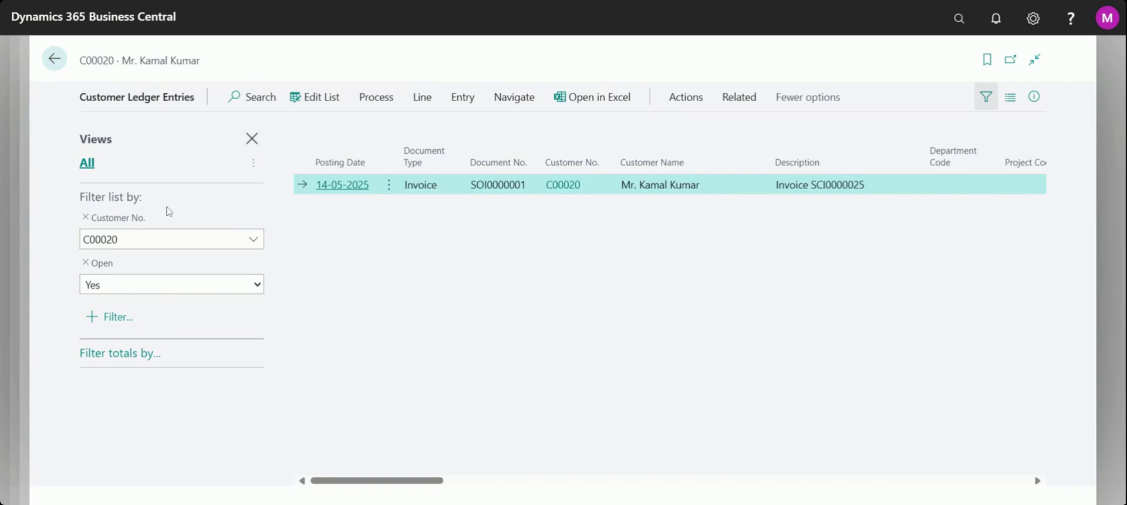
click(132, 235)
click(132, 239)
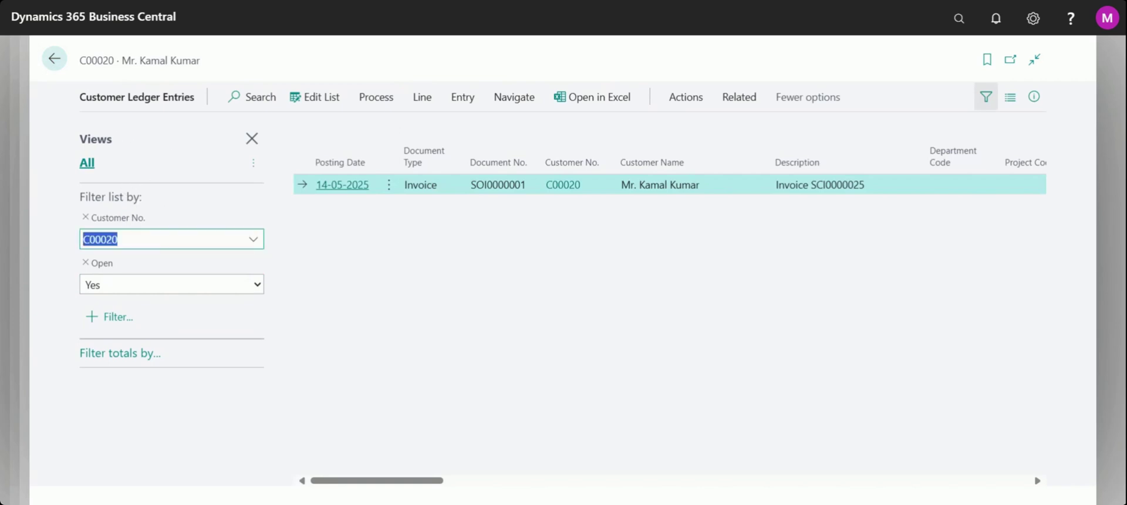
click(157, 288)
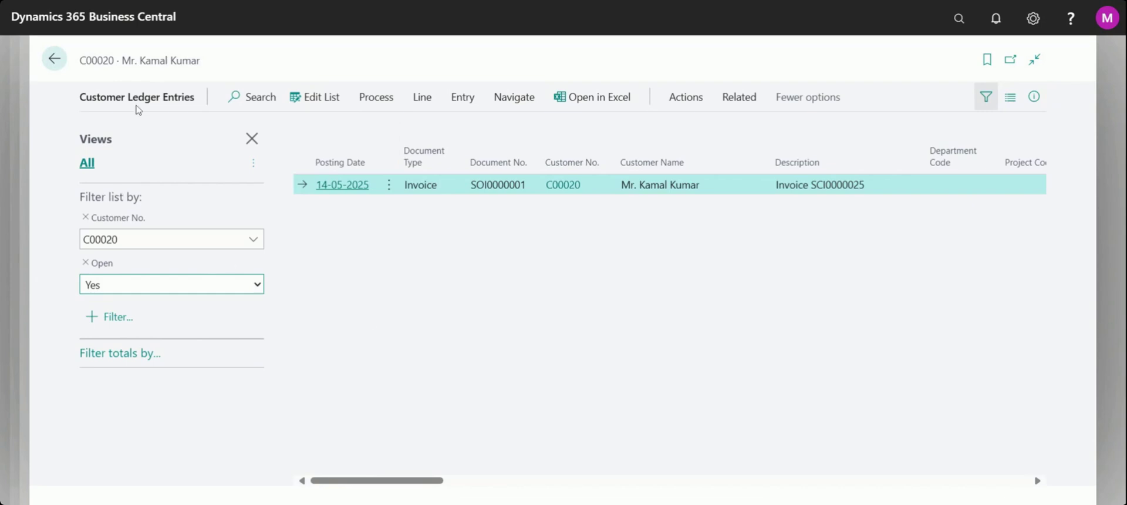
drag(203, 98, 76, 95)
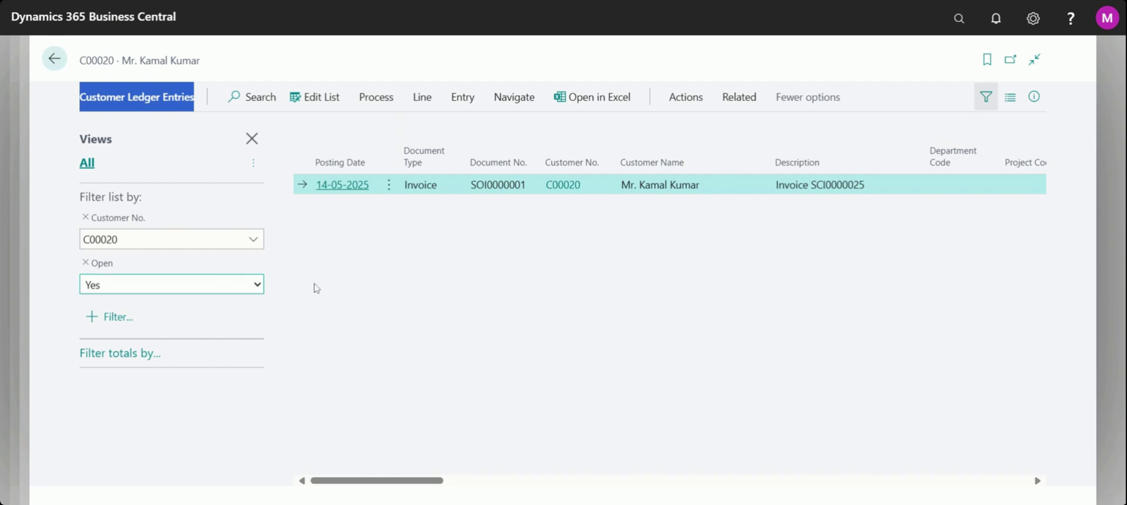
click(354, 301)
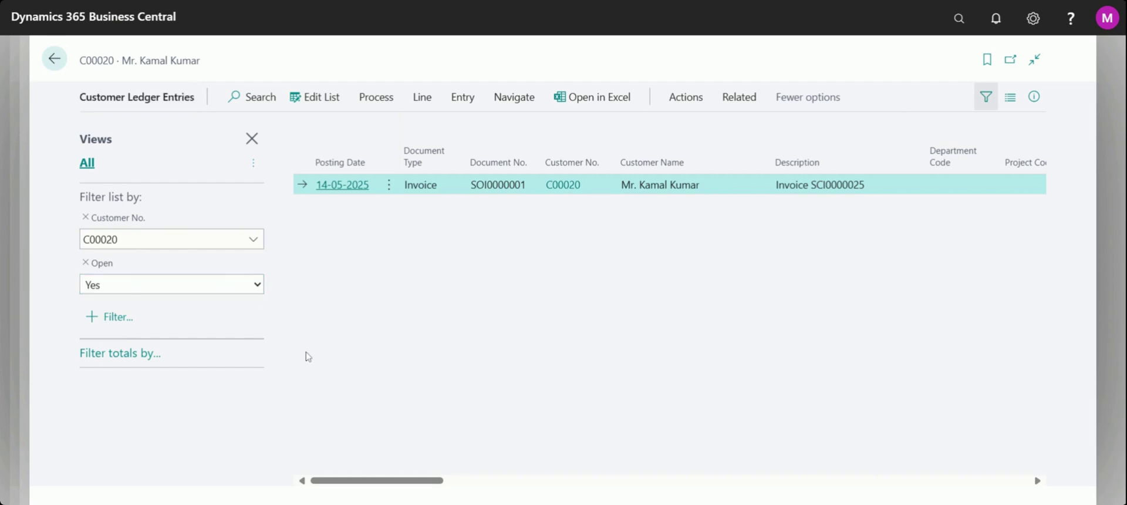
Examine the original, debit and credit amount columns of the open invoice SOI0000001.
drag(426, 489, 519, 466)
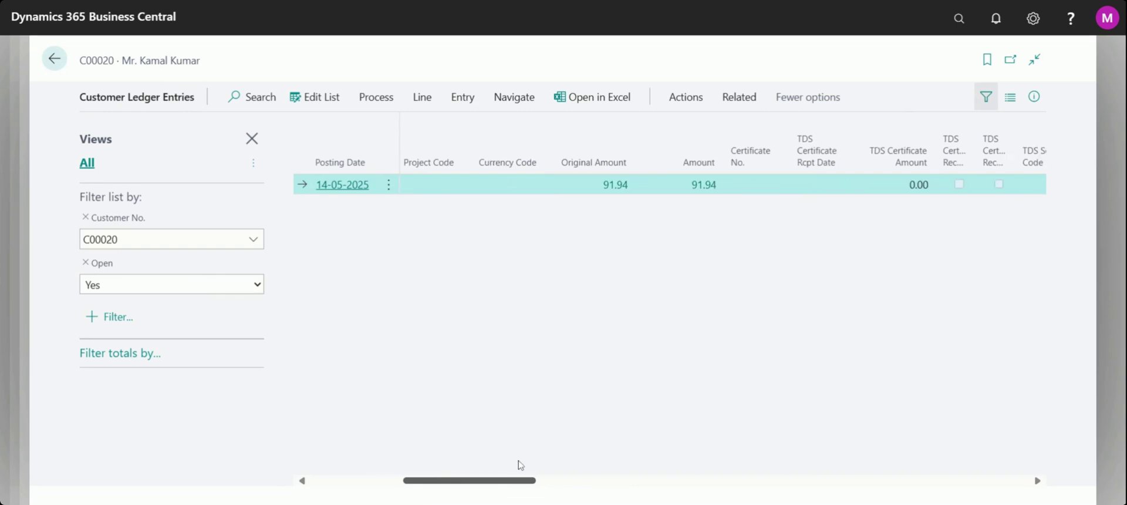
drag(524, 483, 564, 483)
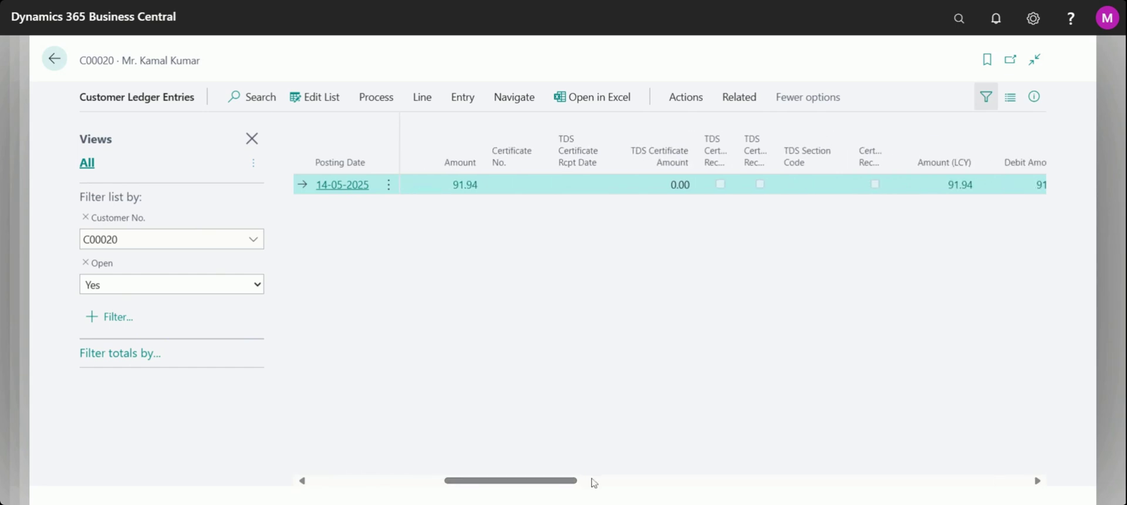
drag(564, 482, 631, 480)
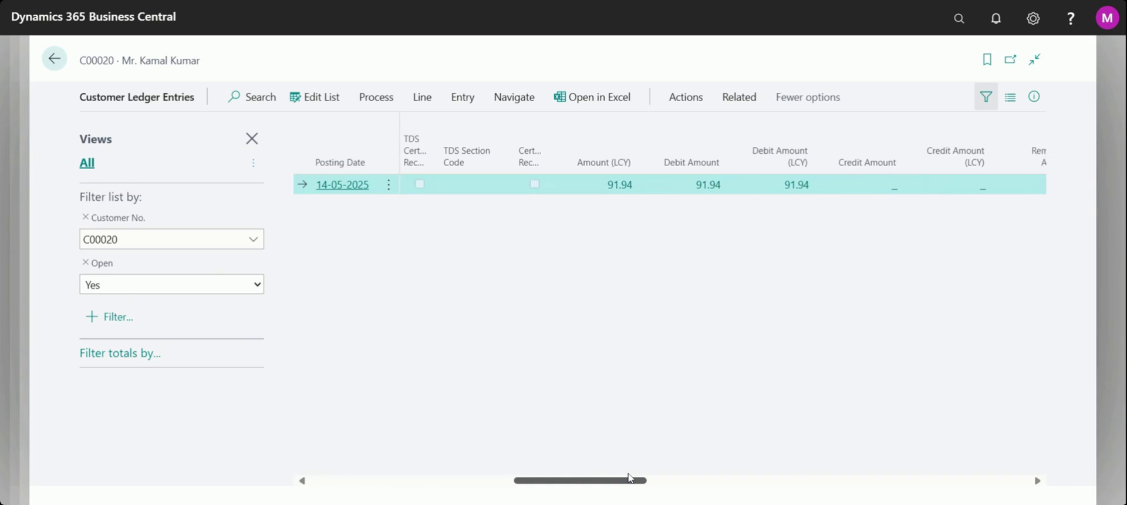
Leave the customer's ledger entries and card, and open the Chart of Accounts list.
click(52, 59)
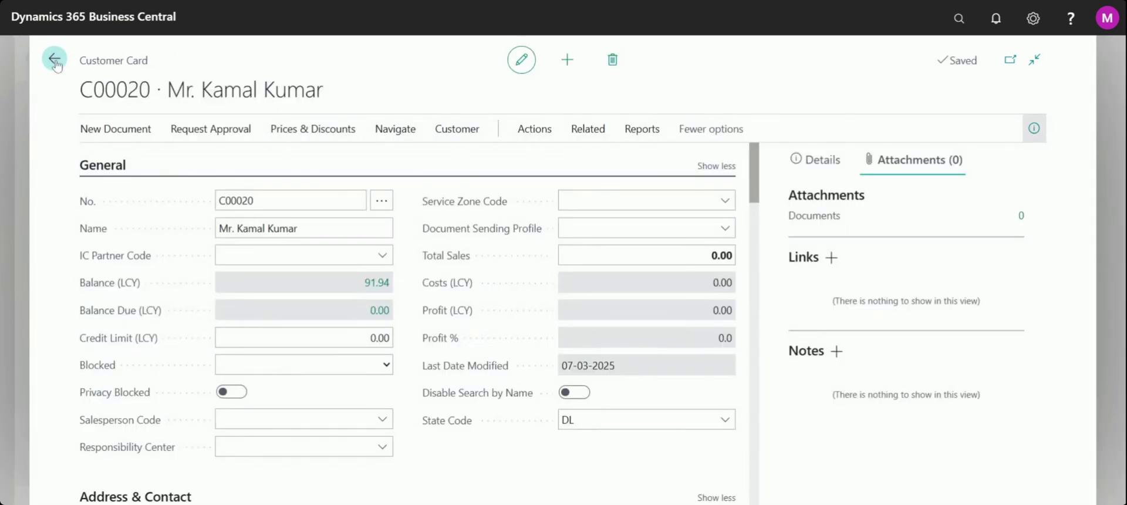
click(54, 60)
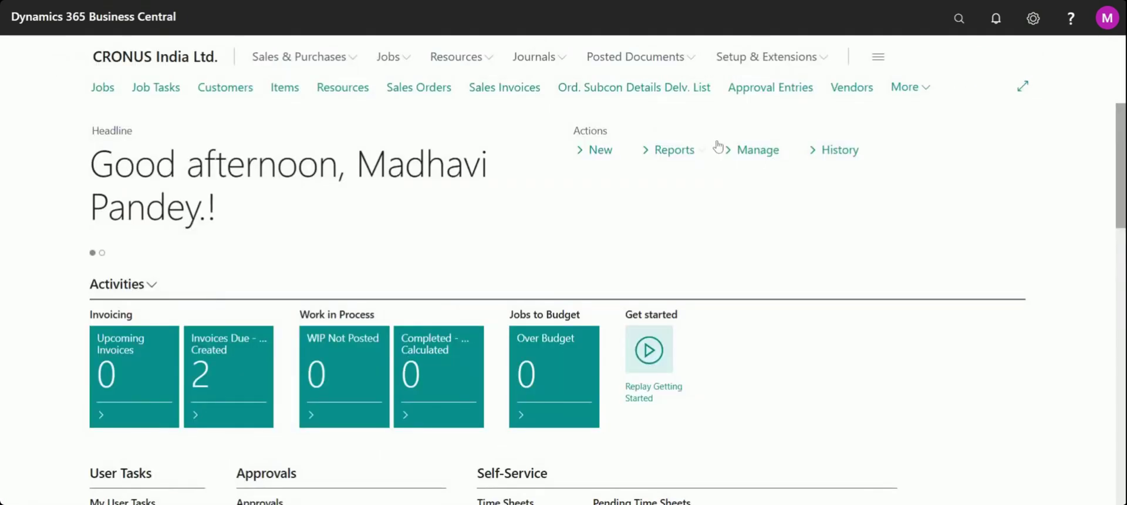
click(959, 18)
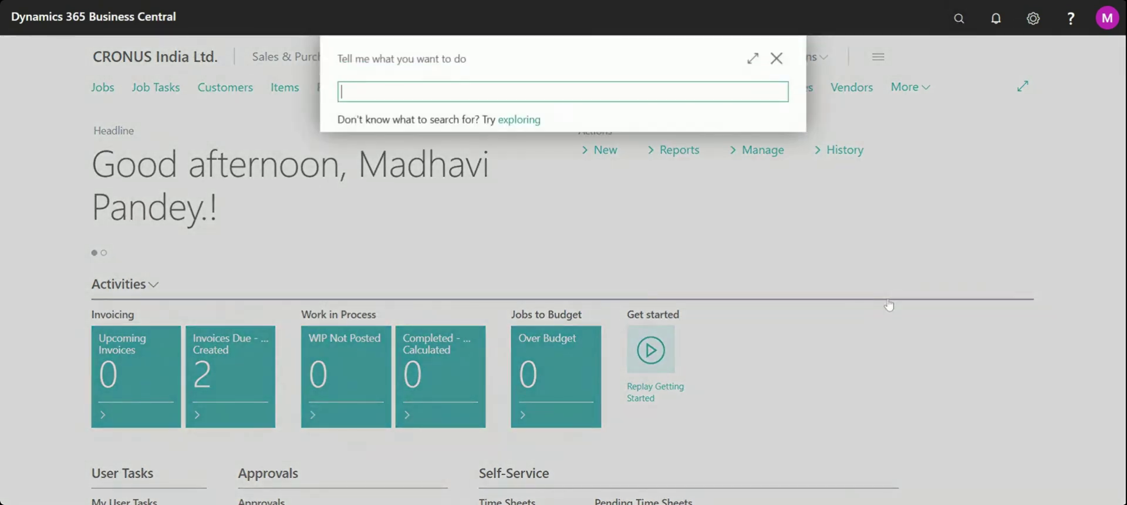
text(chart of)
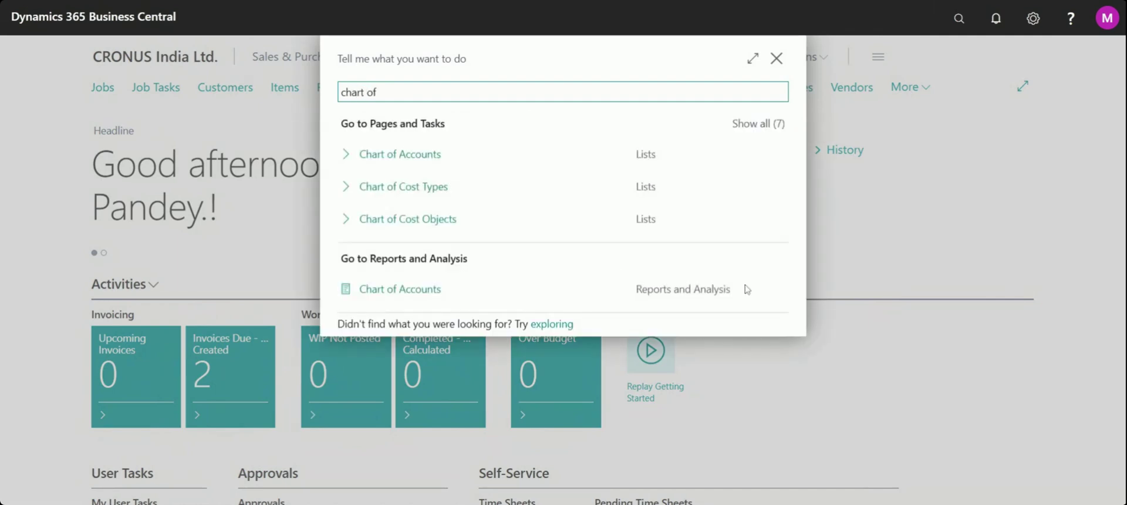
click(451, 167)
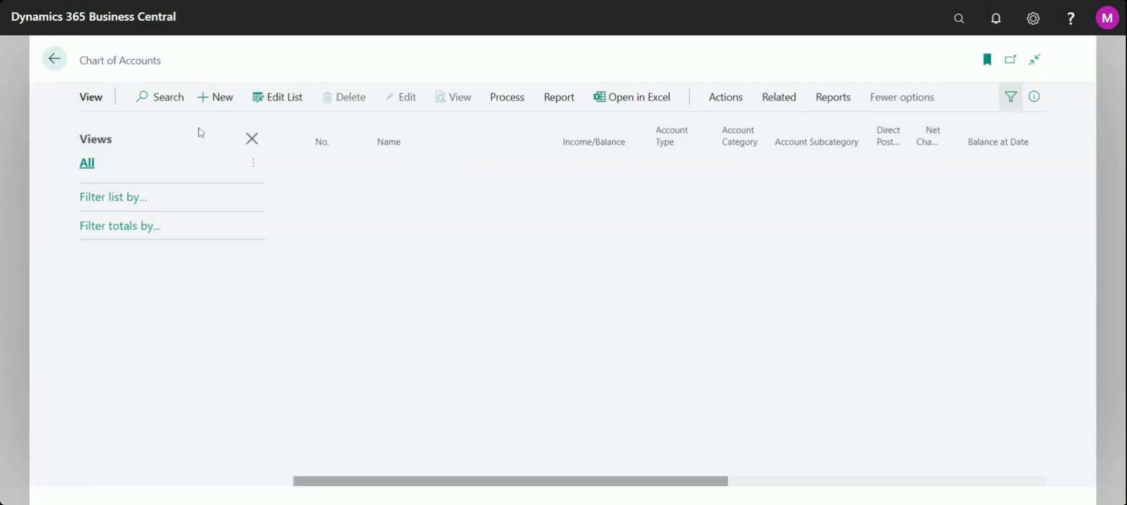
Try to search the chart of accounts for "disc | tol", and clear the search text.
click(115, 97)
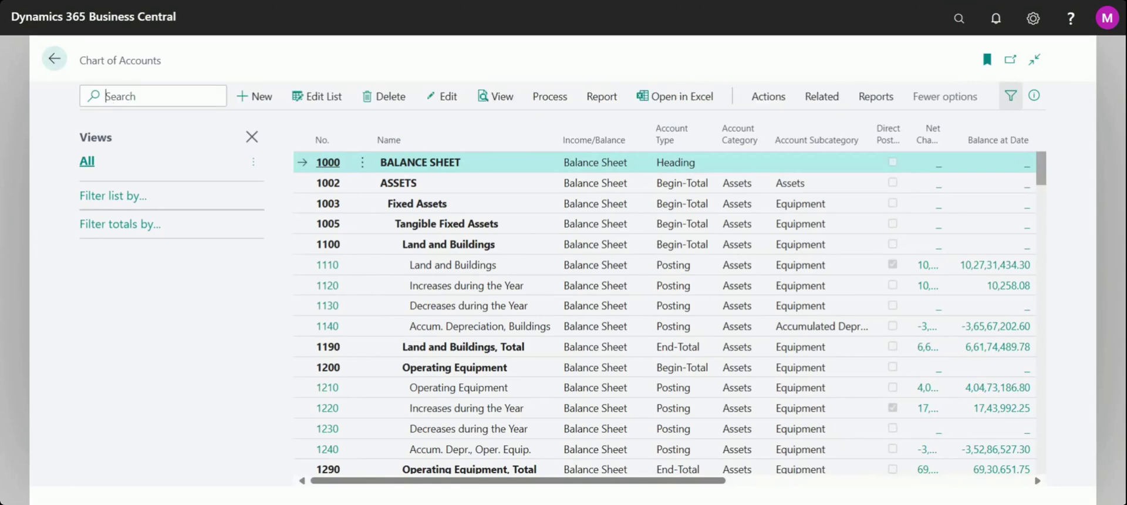
text(disc | tol)
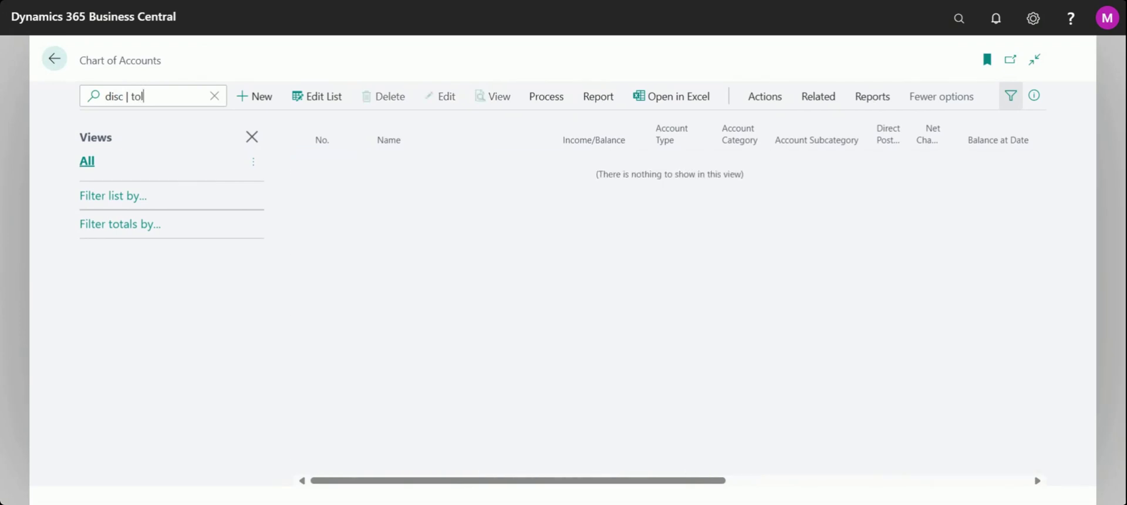
text(re)
key(BackSpace)
key(BackSpace)
key(BackSpace)
key(BackSpace)
key(BackSpace)
key(BackSpace)
key(BackSpace)
key(BackSpace)
key(BackSpace)
key(BackSpace)
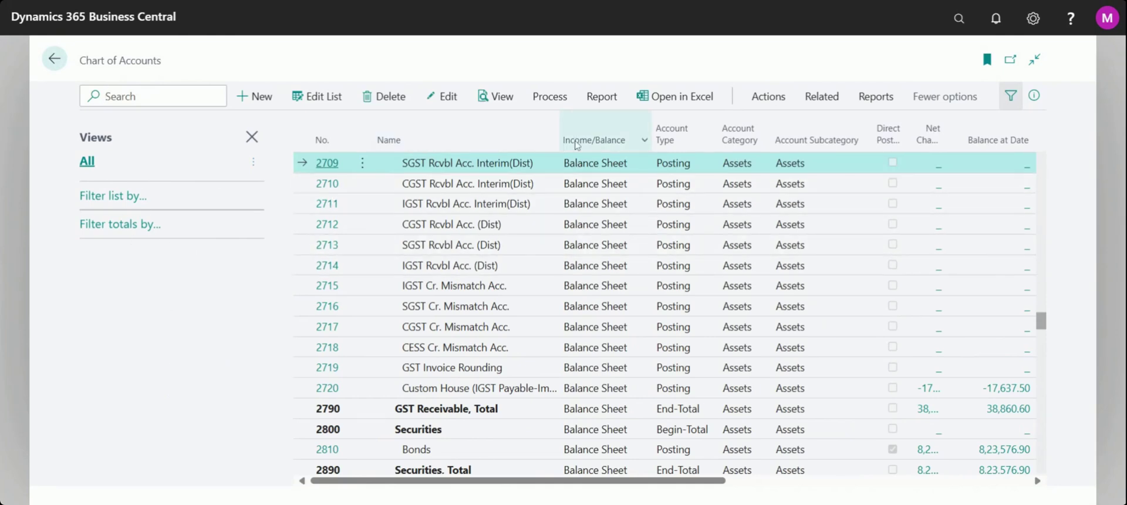
Filter the chart of accounts by Income/Balance set to Income Statement.
click(644, 146)
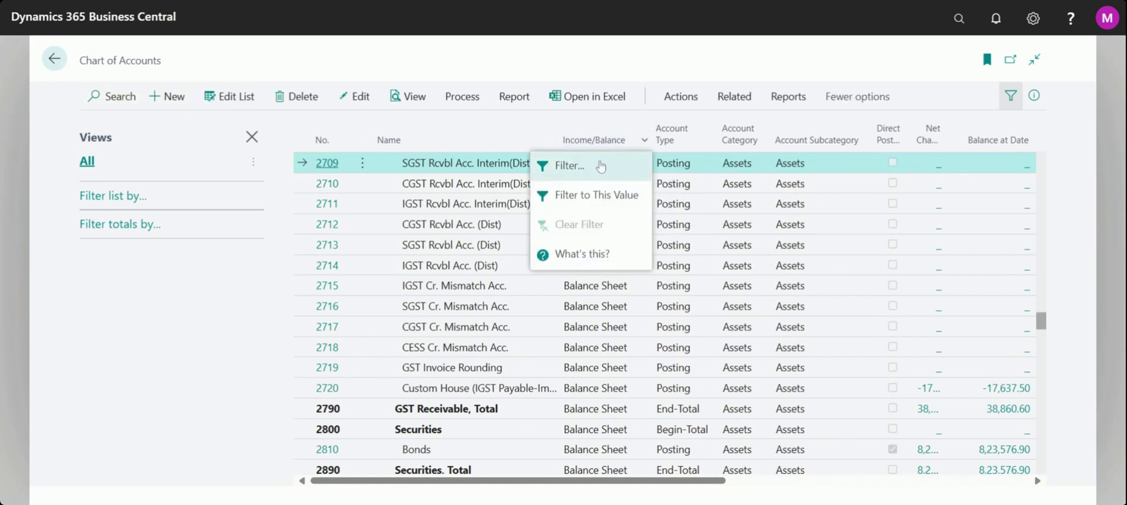
click(600, 167)
click(253, 237)
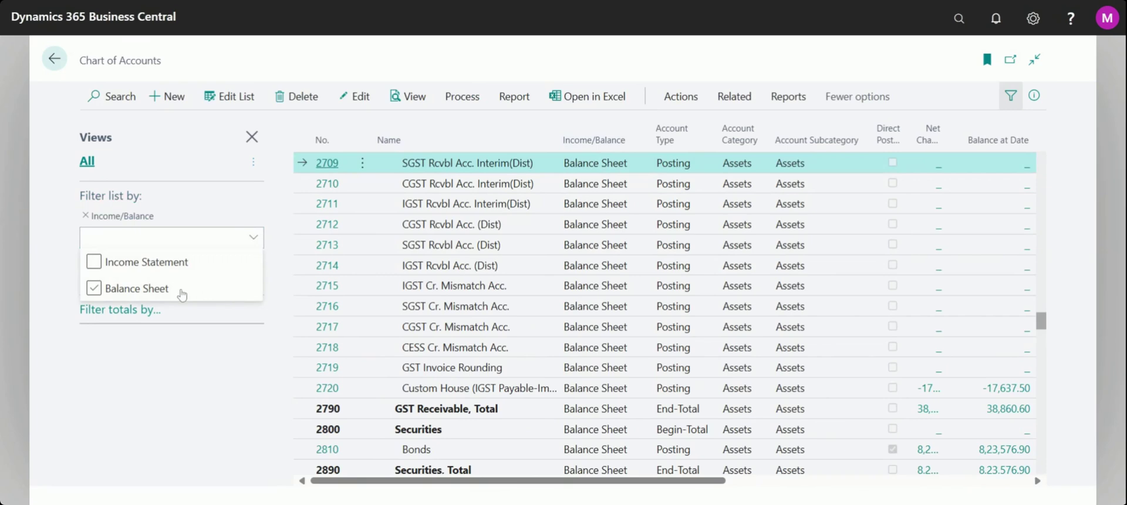
click(165, 263)
click(169, 376)
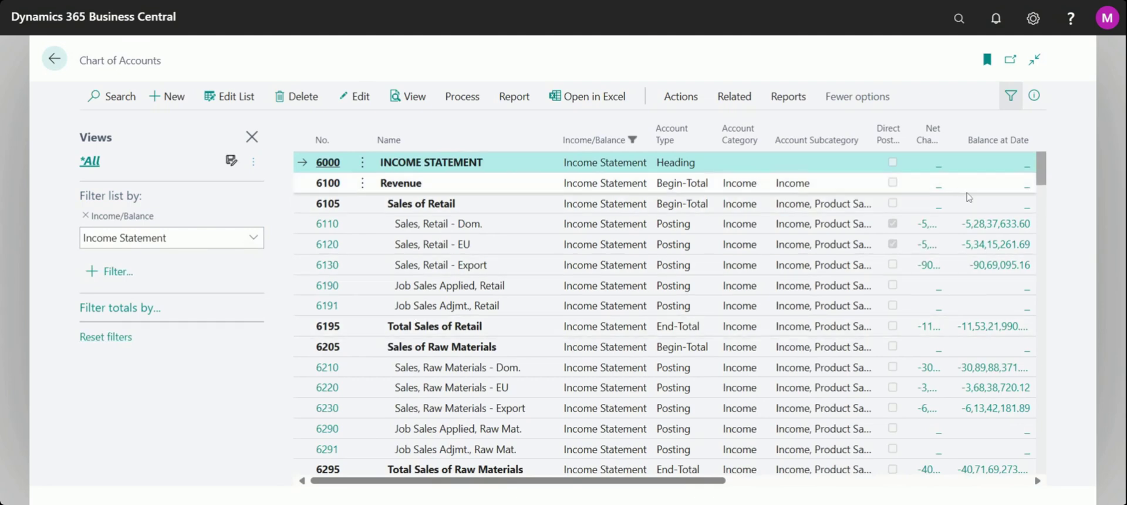
Search the Income Statement accounts for 9250|9270.
scroll(1047, 226, down, 10)
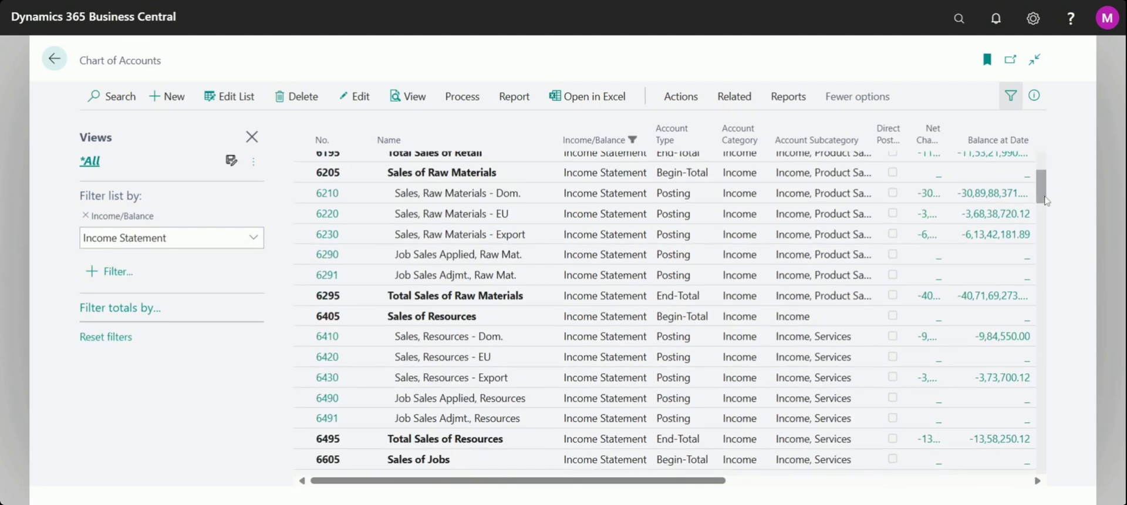
scroll(1046, 226, down, 1)
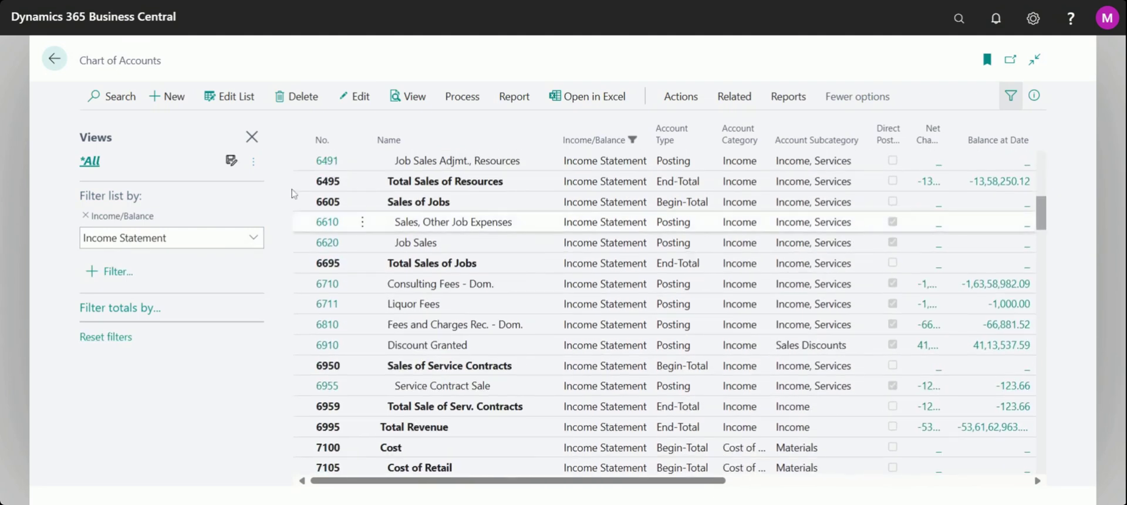
click(113, 97)
text(9250)
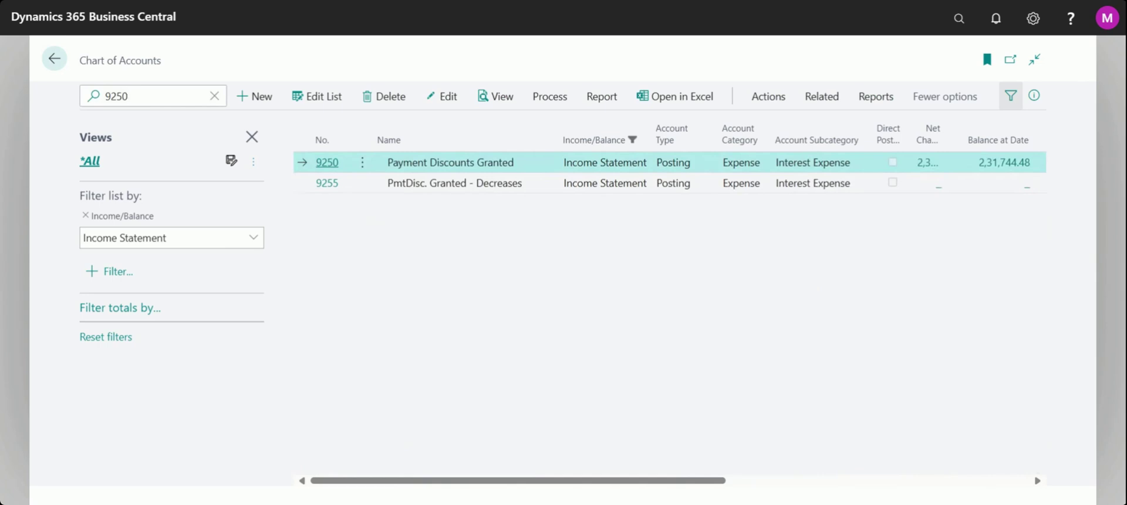
text(|9)
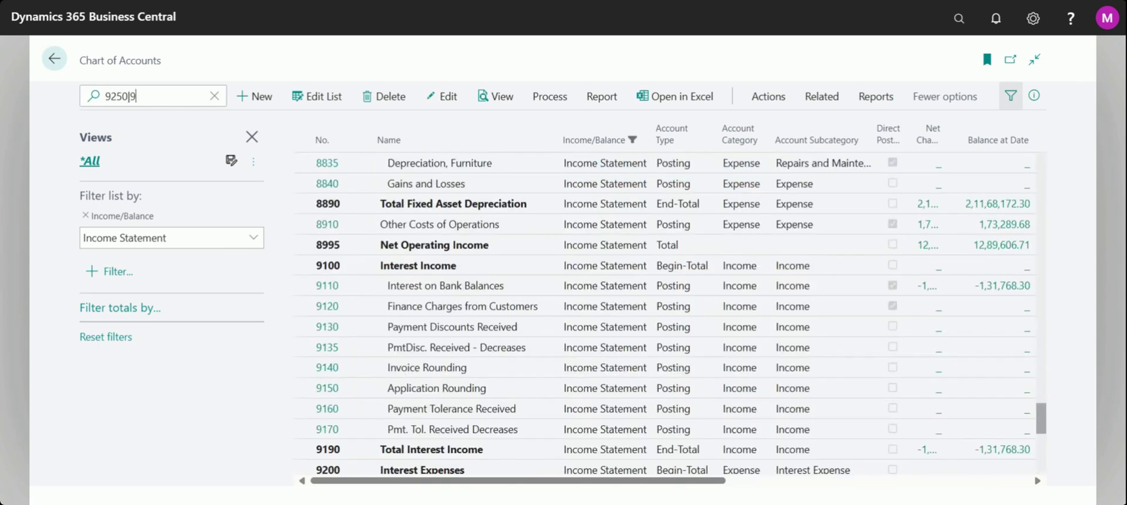
text(270)
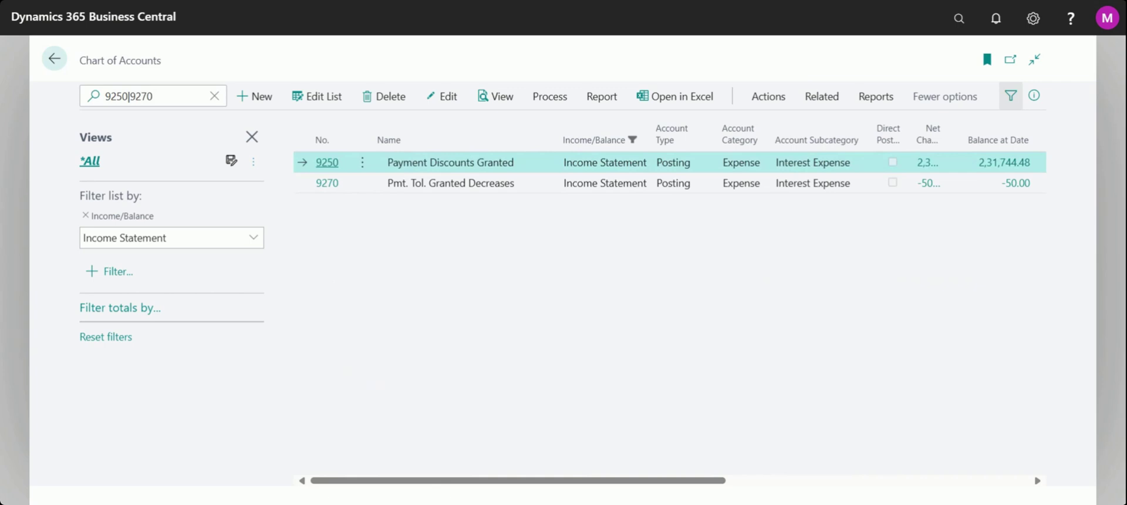
Select accounts 9250 and 9270 together and examine their Net Change and Balance columns.
ctrl+click(347, 188)
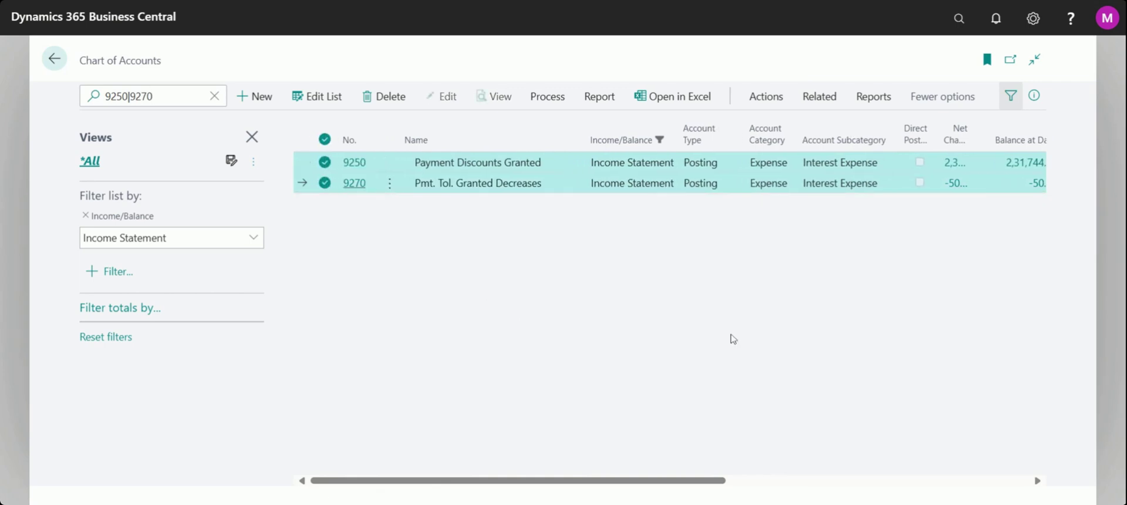
drag(721, 483, 796, 480)
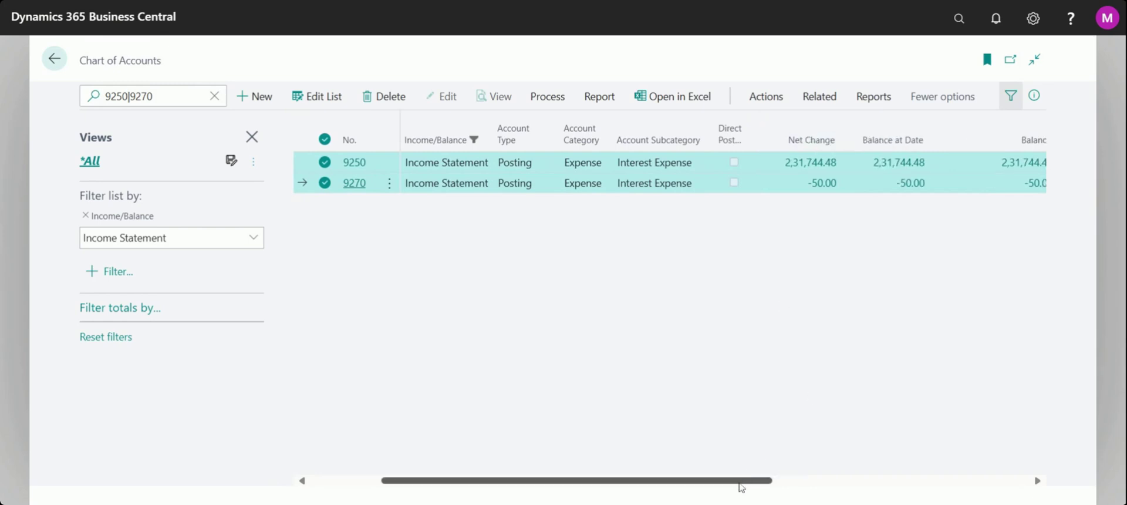
drag(741, 486, 815, 481)
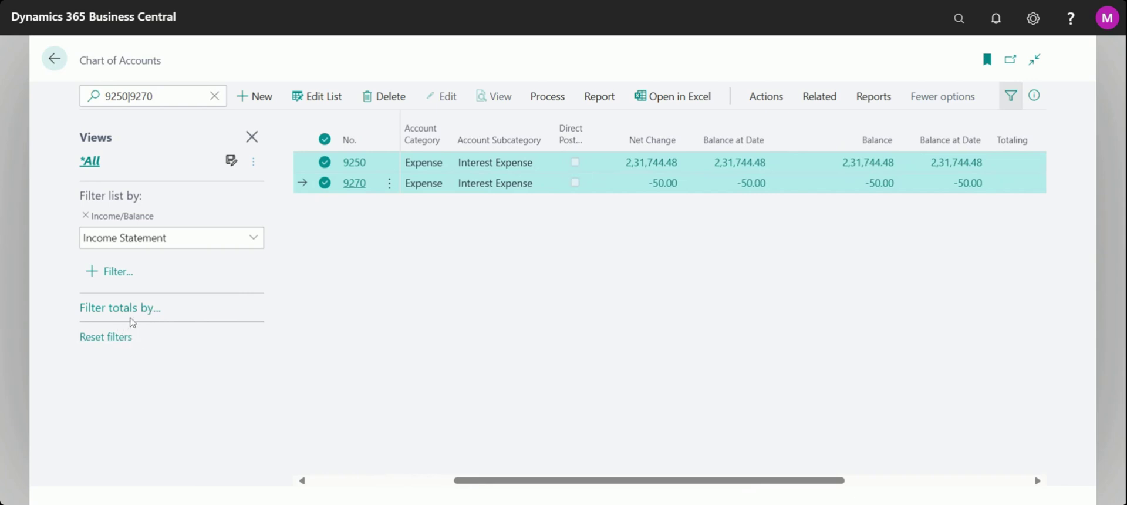
Filter the account totals by a Date Filter set to the work date (w), 27-05-25.
click(147, 310)
click(115, 319)
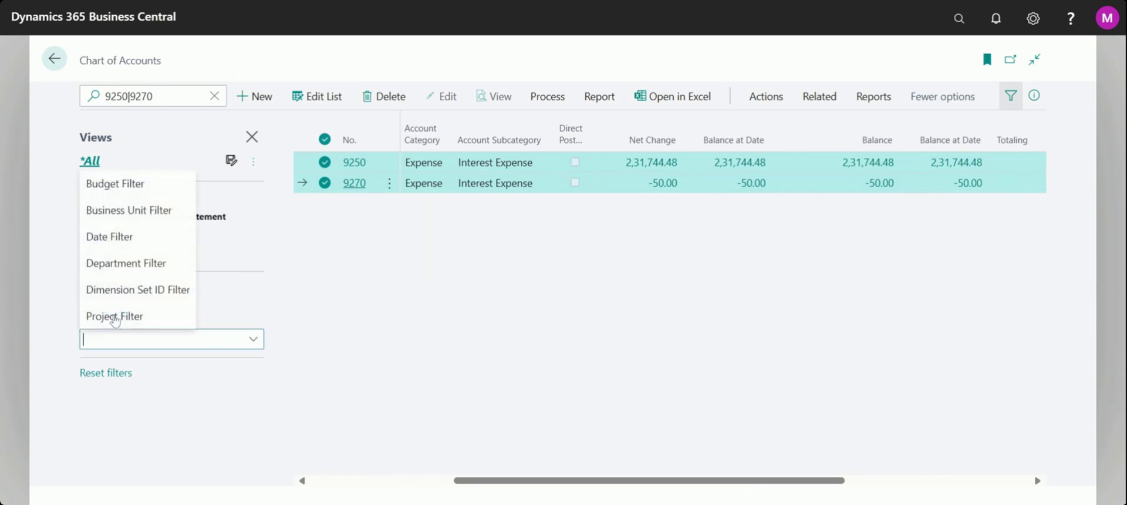
click(128, 246)
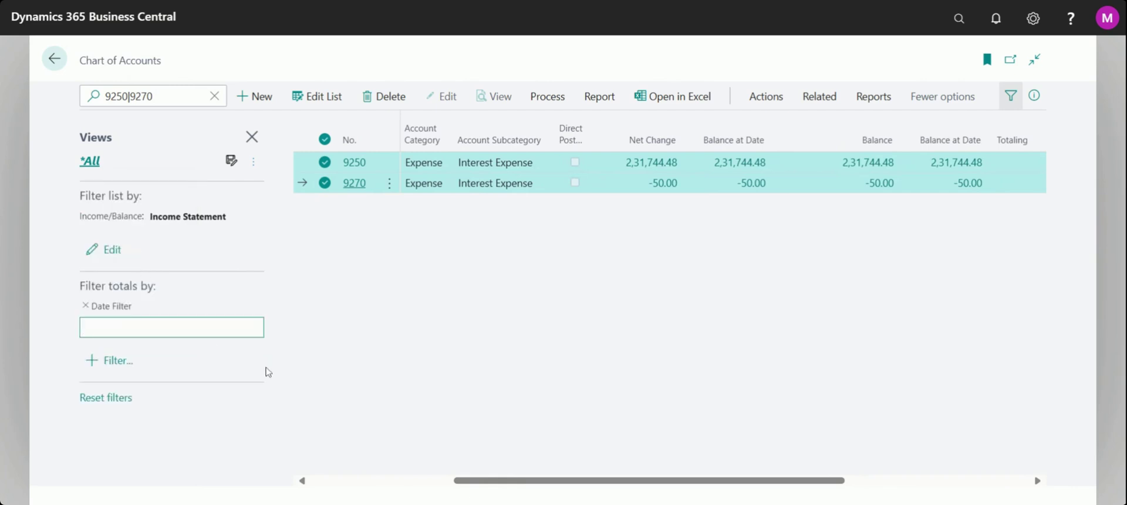
text(w)
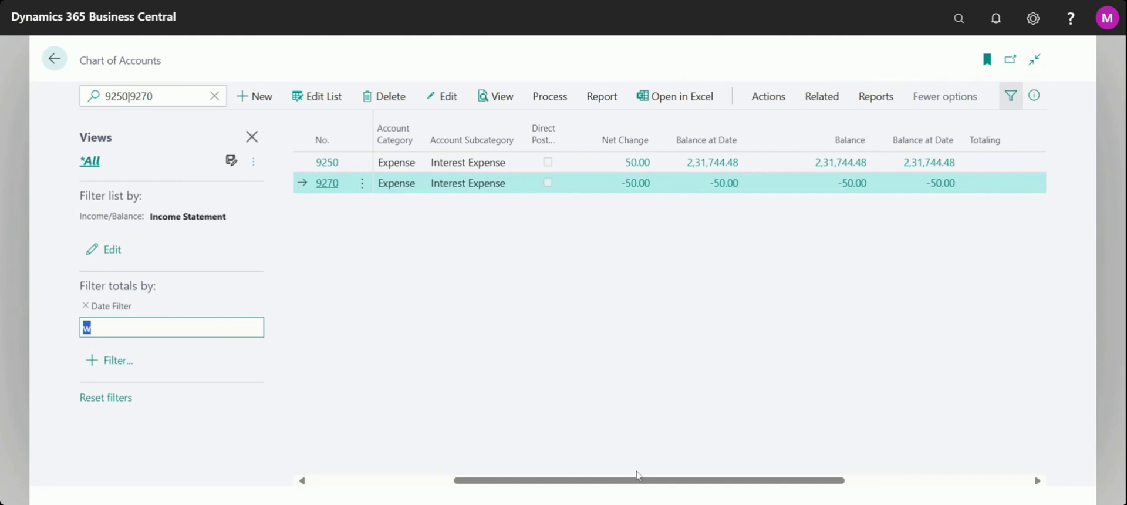
Reselect the payment discount and payment tolerance accounts and compare their date-filtered Net Change with Balance at Date.
drag(638, 482, 490, 477)
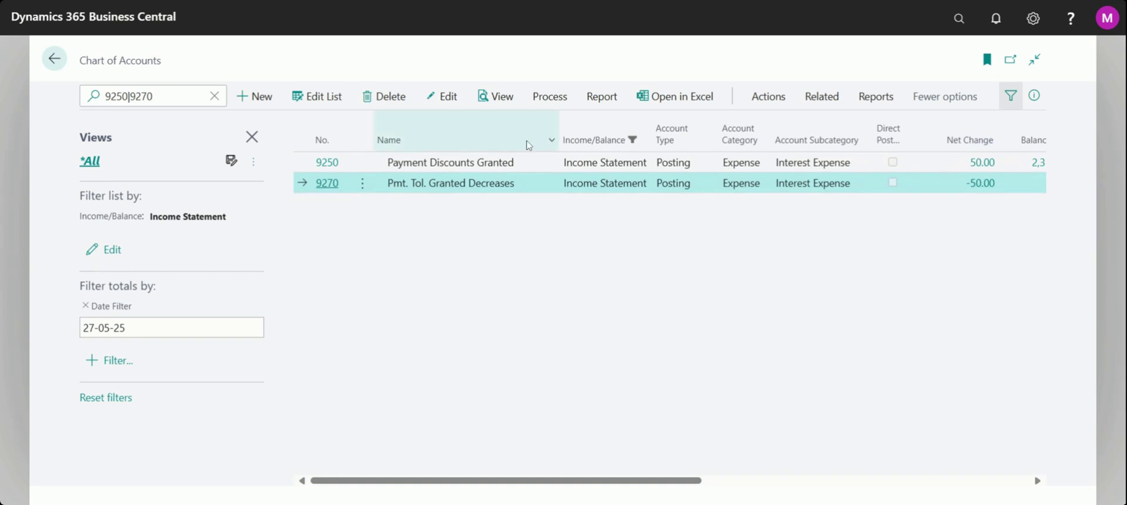
click(309, 163)
shift+click(302, 182)
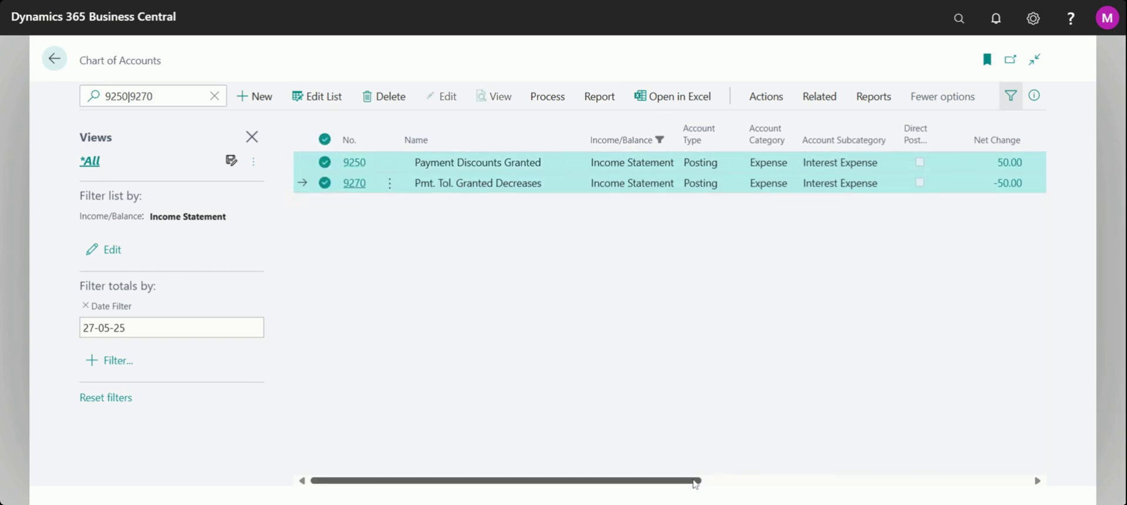
drag(695, 481, 744, 482)
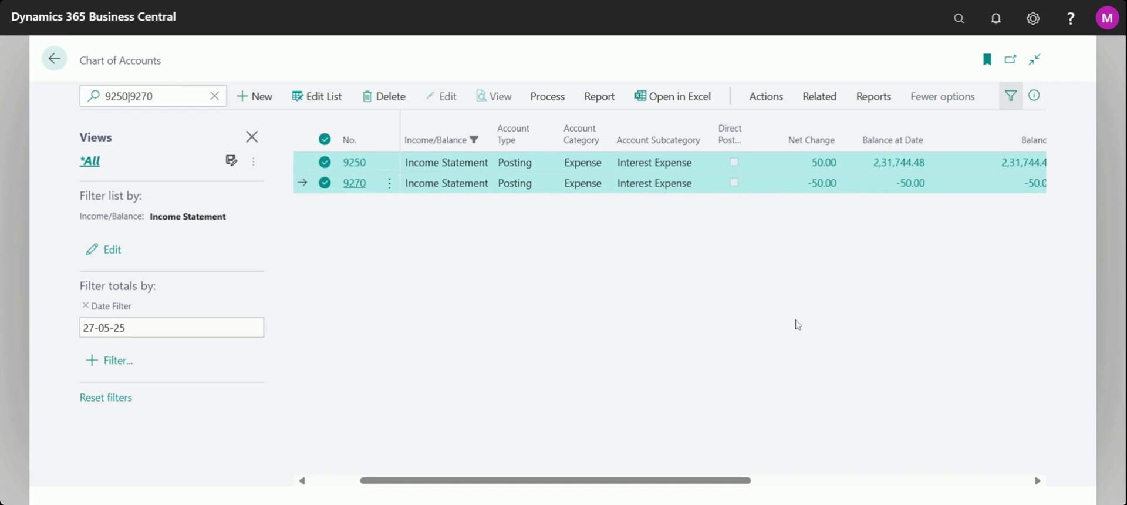
drag(741, 480, 656, 496)
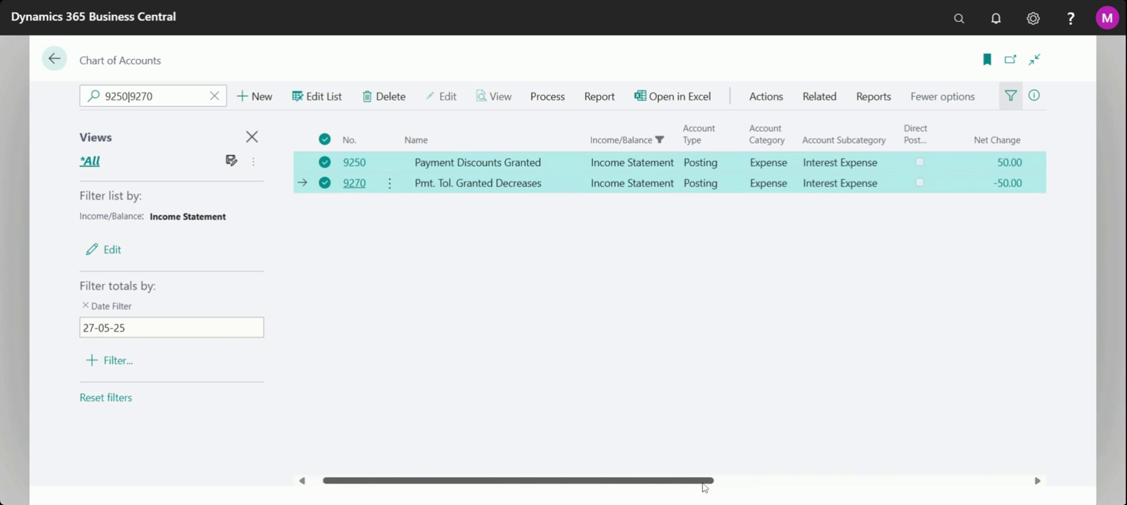
drag(704, 483, 742, 480)
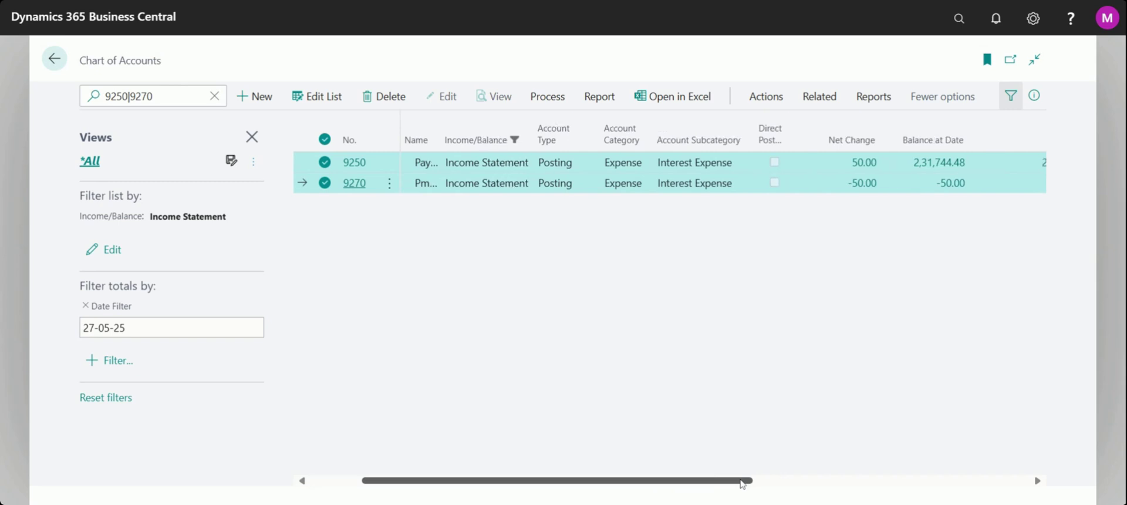